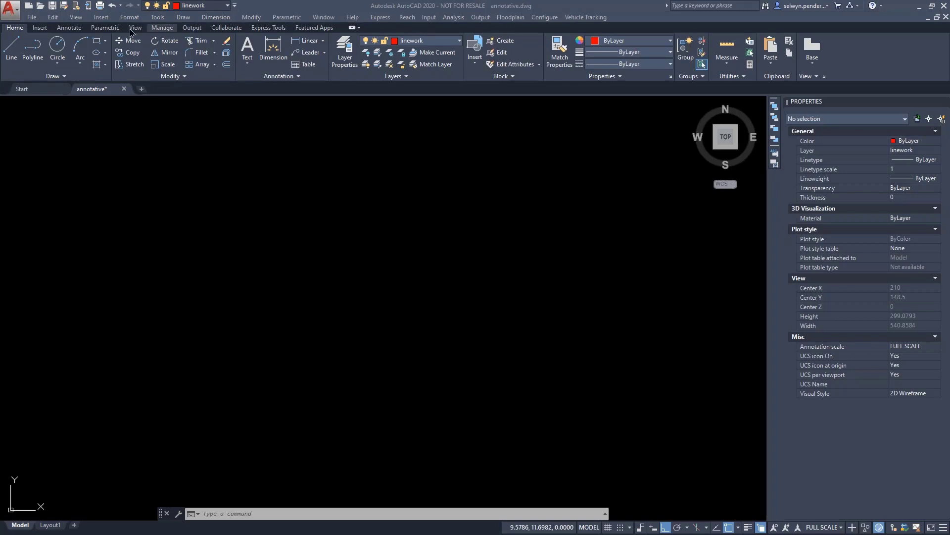
- View the annotation scaling tools, including the options to add or delete the current scale
left_click(70, 28)
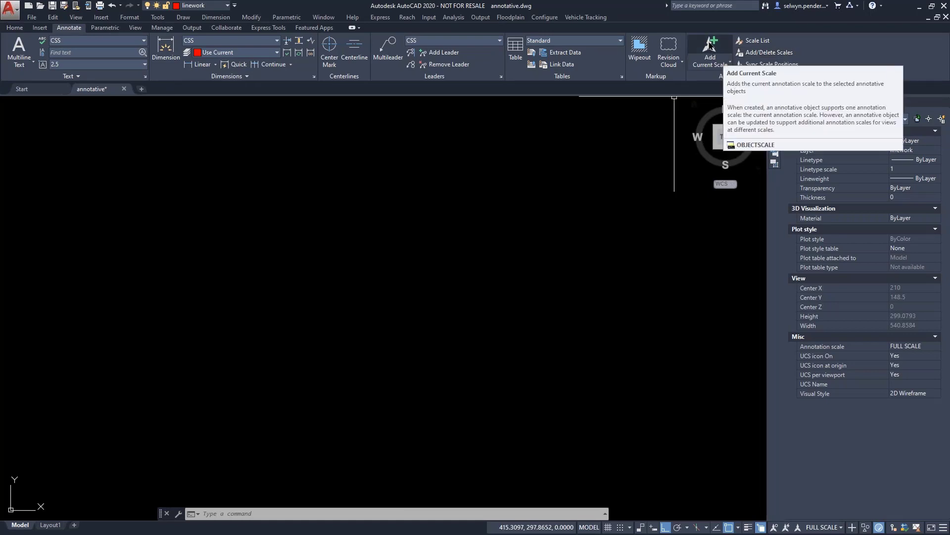
left_click(730, 62)
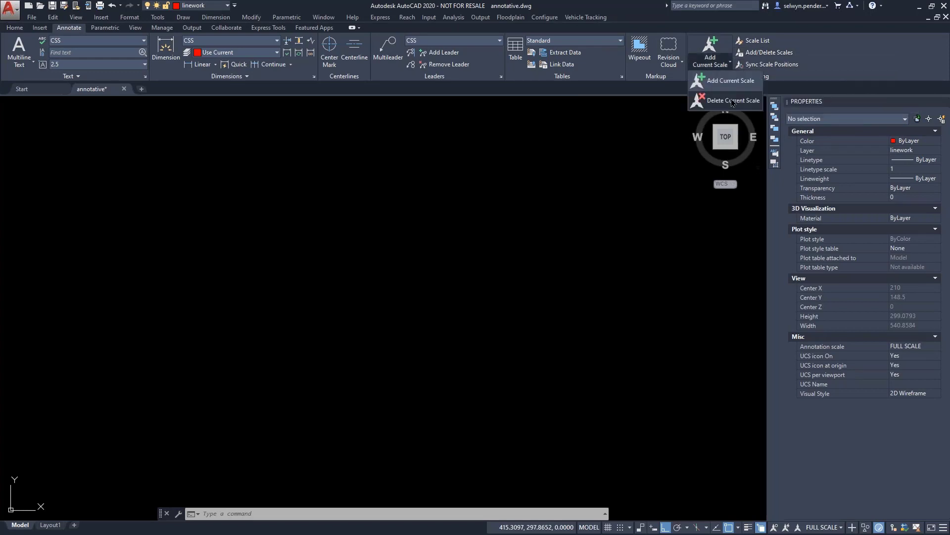
left_click(845, 72)
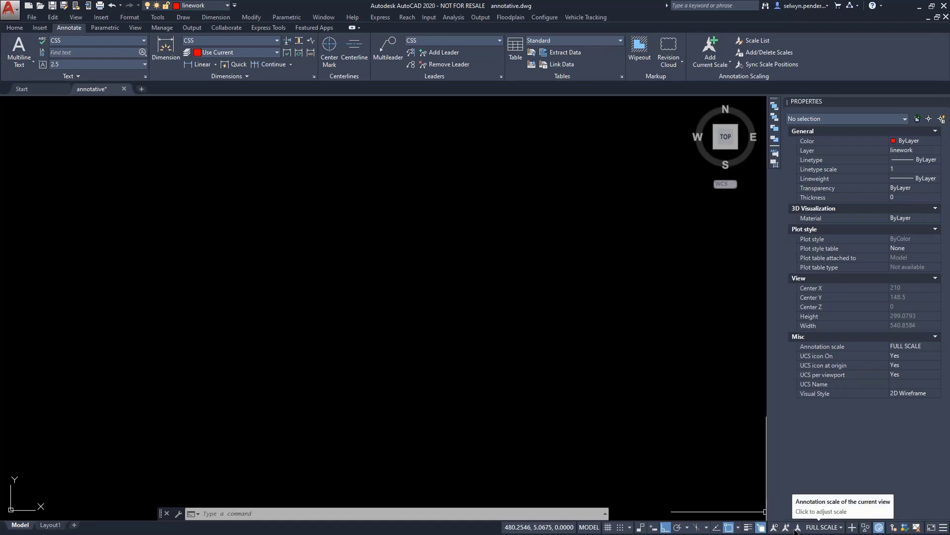
- Turn the AutoScale and Annotation Scale status bar items off and back on
left_click(943, 528)
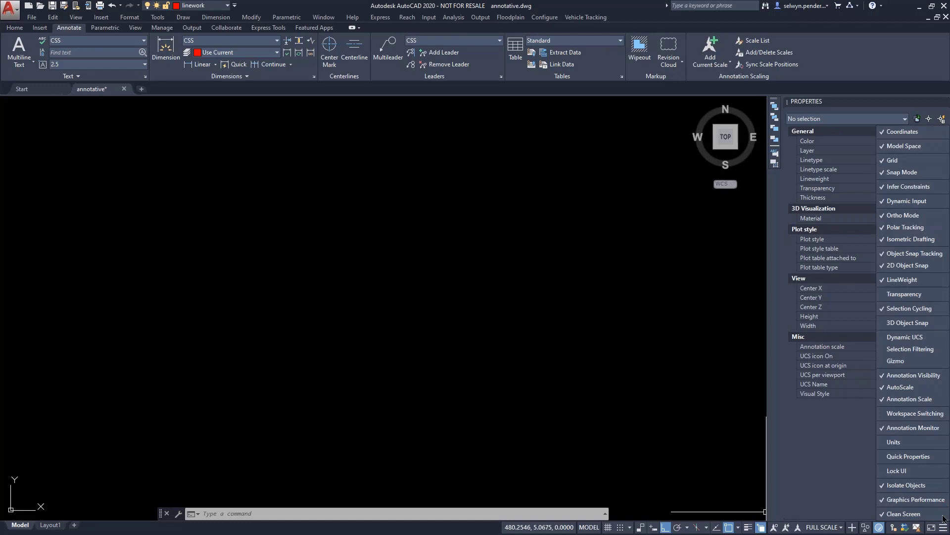
left_click(902, 387)
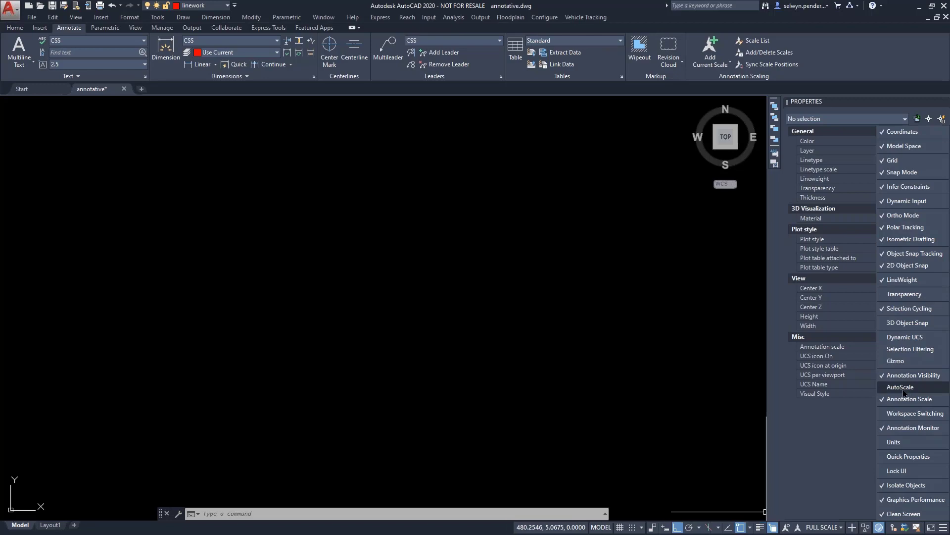
left_click(904, 390)
left_click(904, 400)
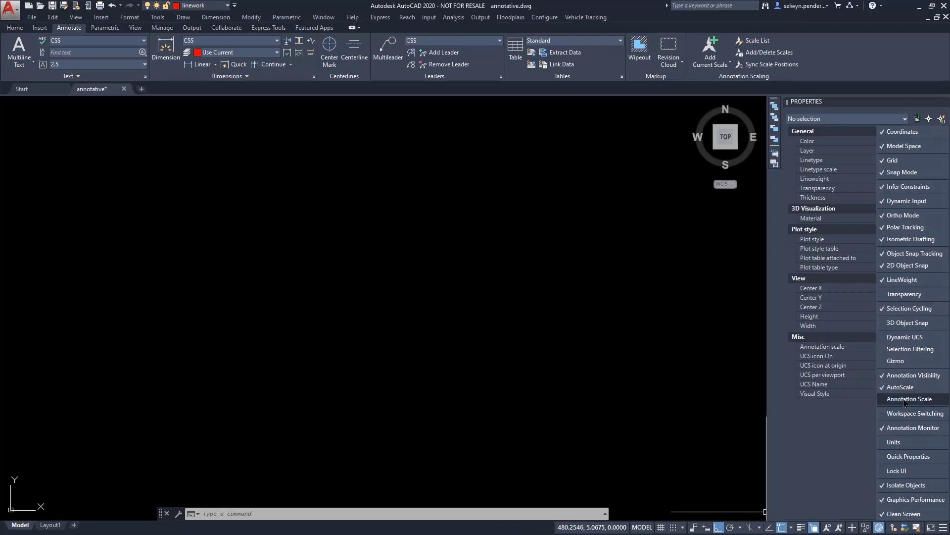
left_click(904, 400)
left_click(686, 351)
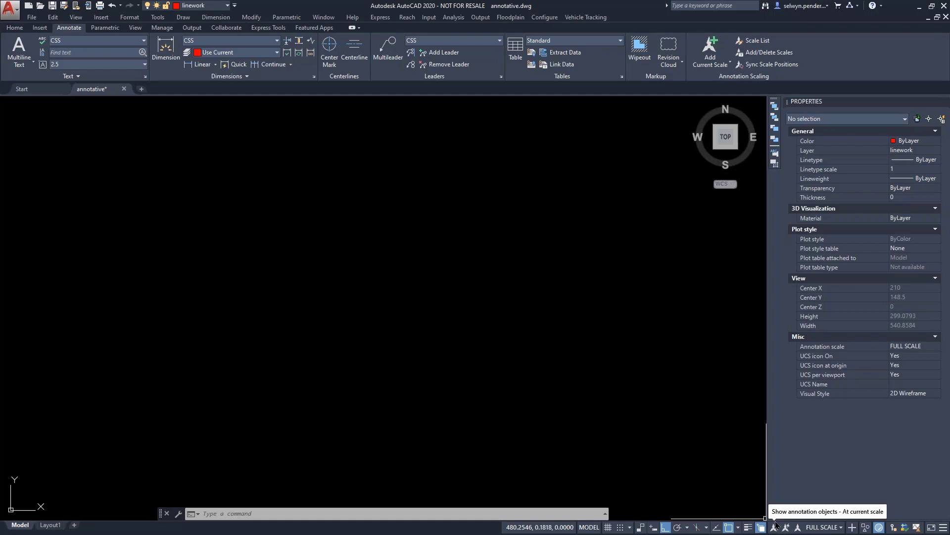
- Show annotation objects at all scales and turn on percentages in the annotation scale list
left_click(841, 528)
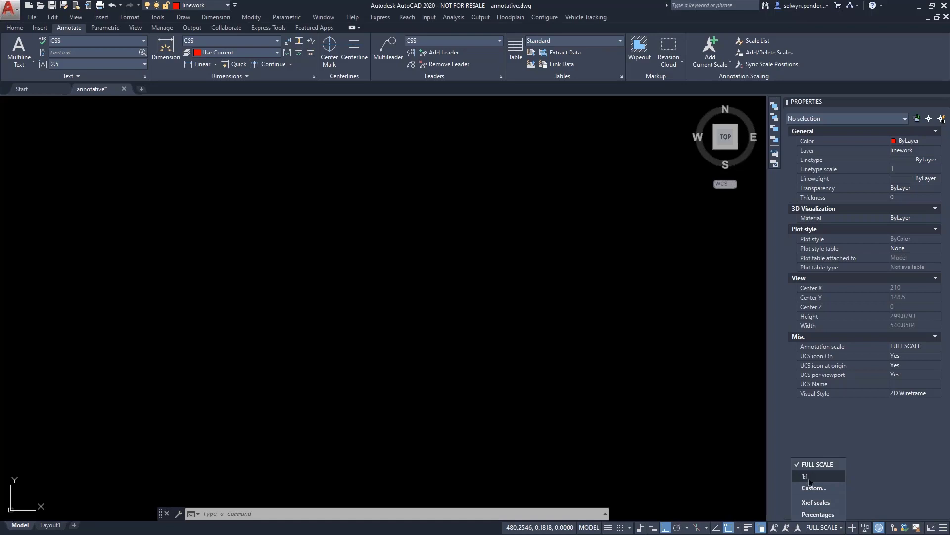
left_click(719, 471)
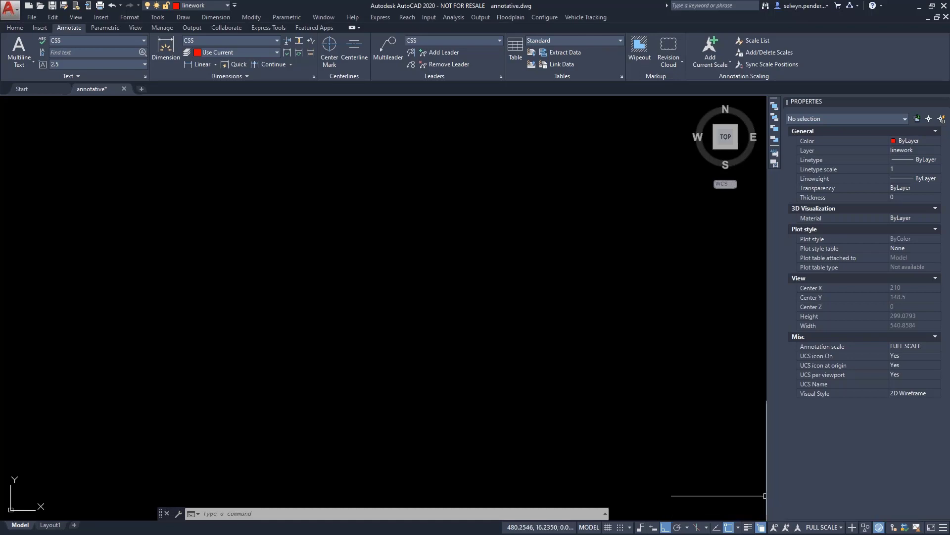
left_click(775, 527)
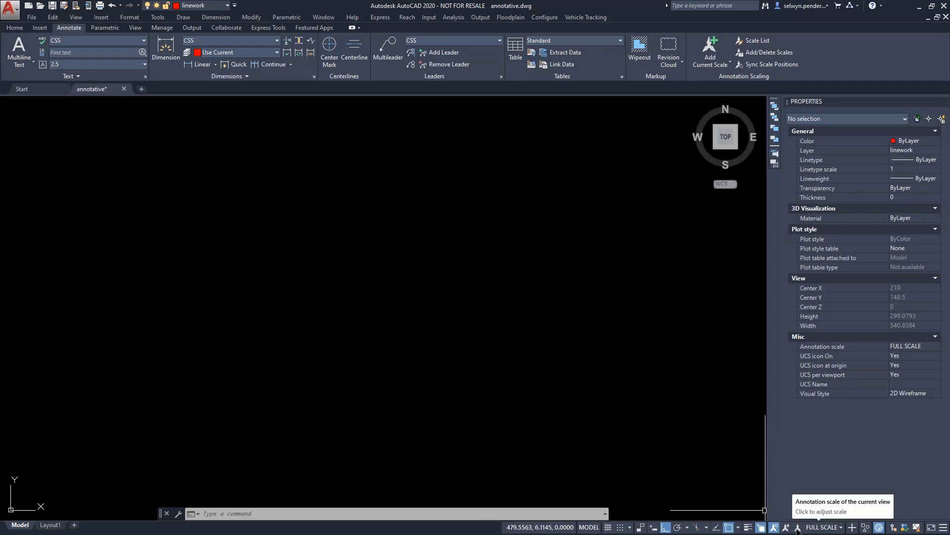
left_click(841, 528)
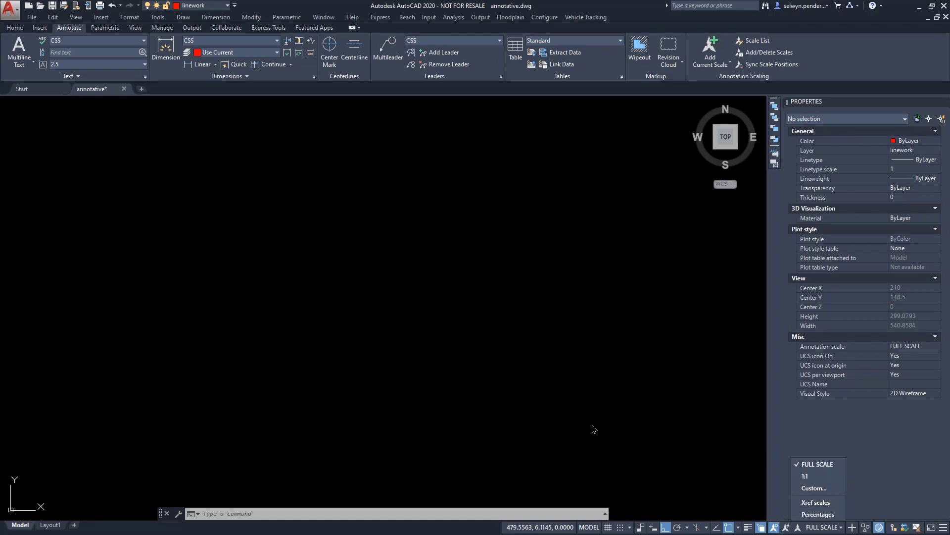
left_click(828, 515)
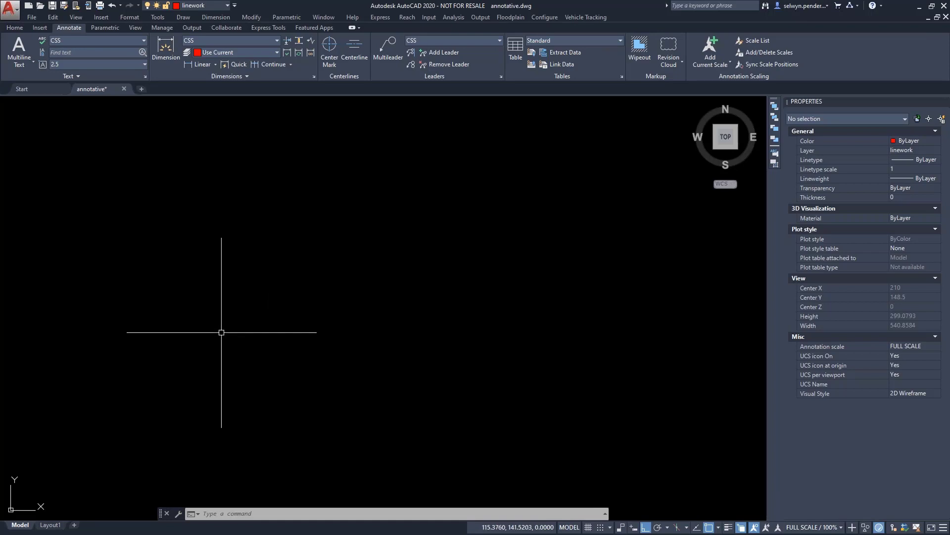
- Open the custom drawing scale list for editing
left_click(841, 527)
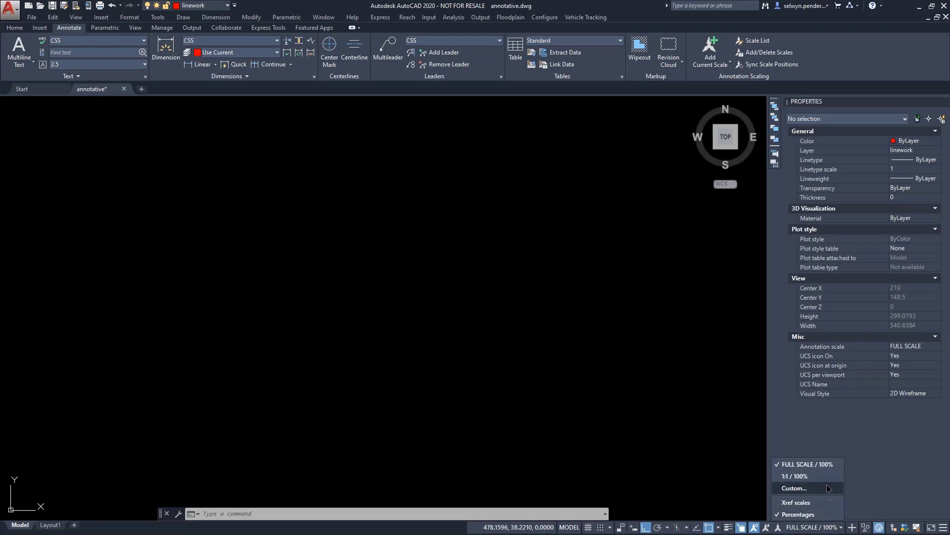
left_click(809, 489)
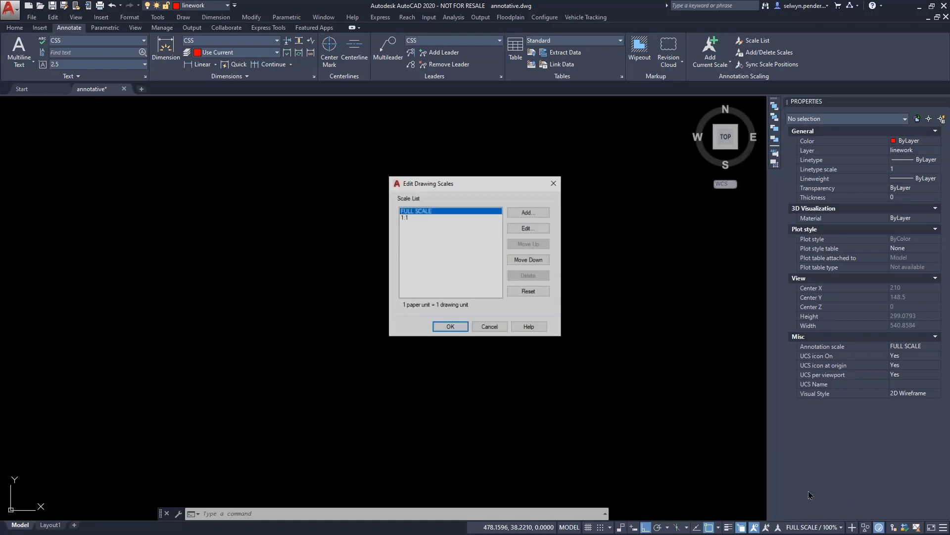
left_click(408, 217)
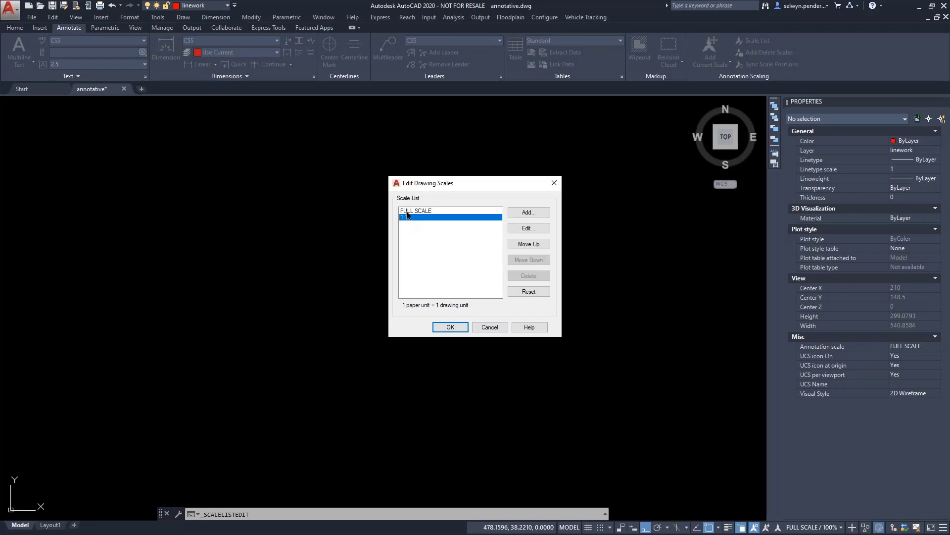
left_click(529, 292)
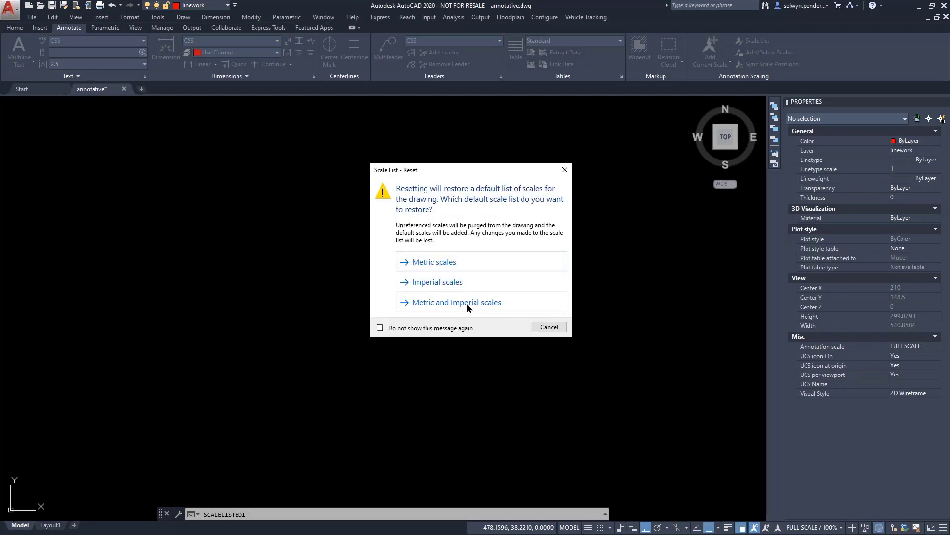
left_click(549, 327)
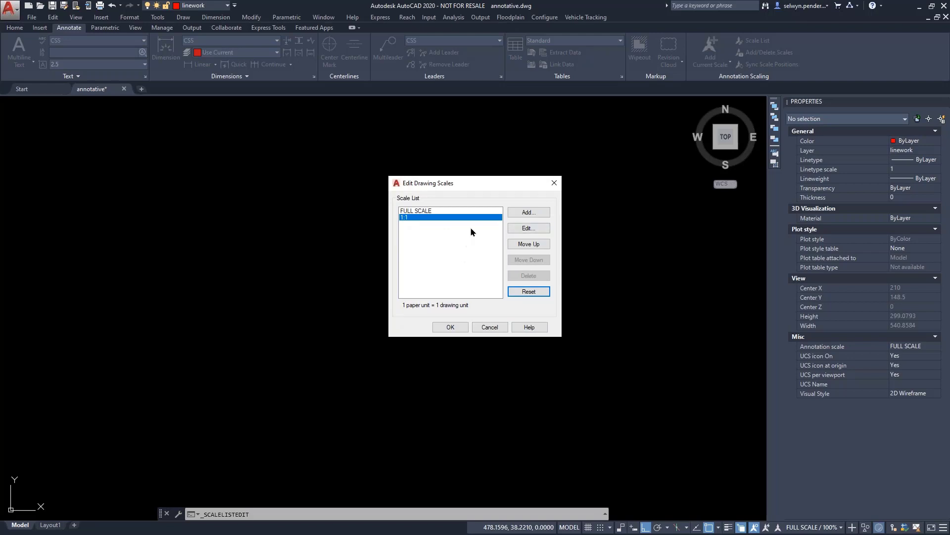
- Add a drawing scale named 1:1000m with 1 paper unit equal to 1 drawing unit
left_click(519, 214)
left_click_drag(576, 285, 338, 187)
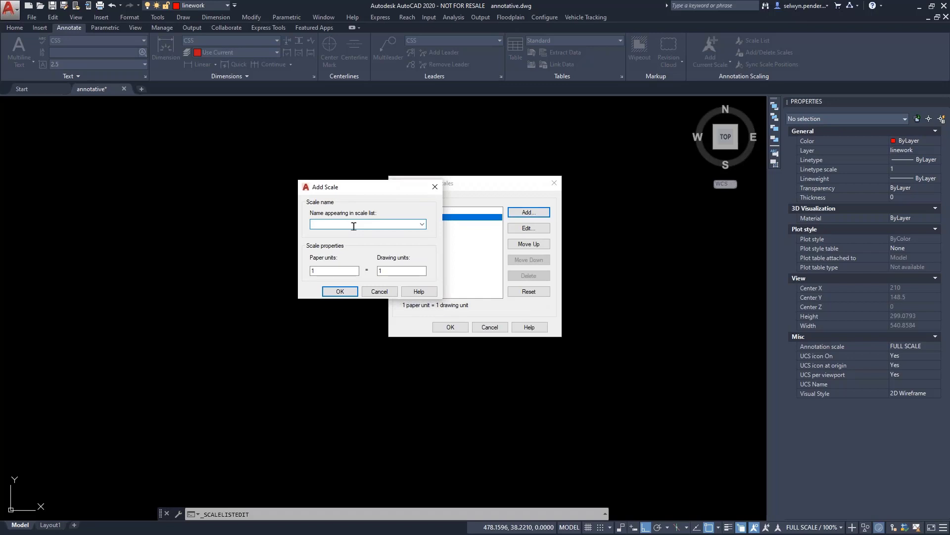
type("1:1000m")
left_click(336, 292)
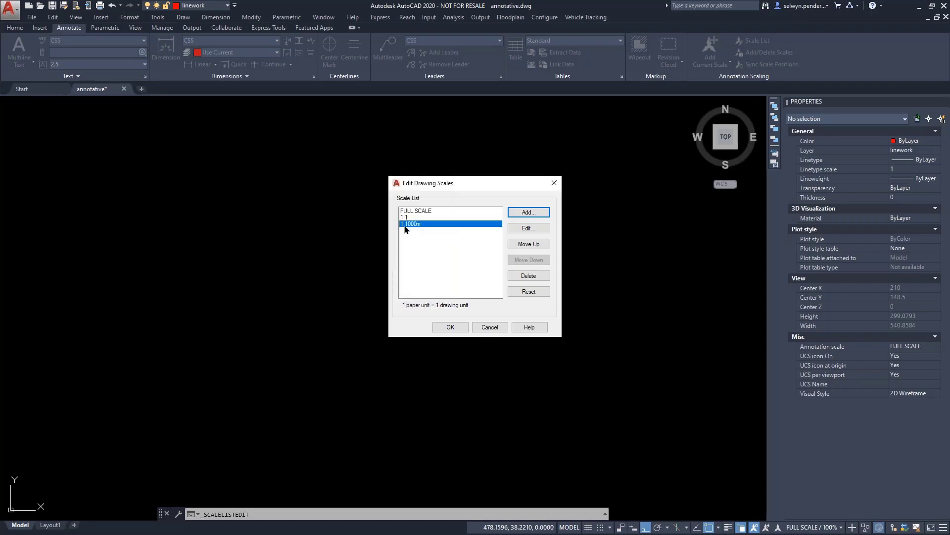
- Add a drawing scale named 1:500m with 1 paper unit equal to 0.5 drawing units
left_click(523, 213)
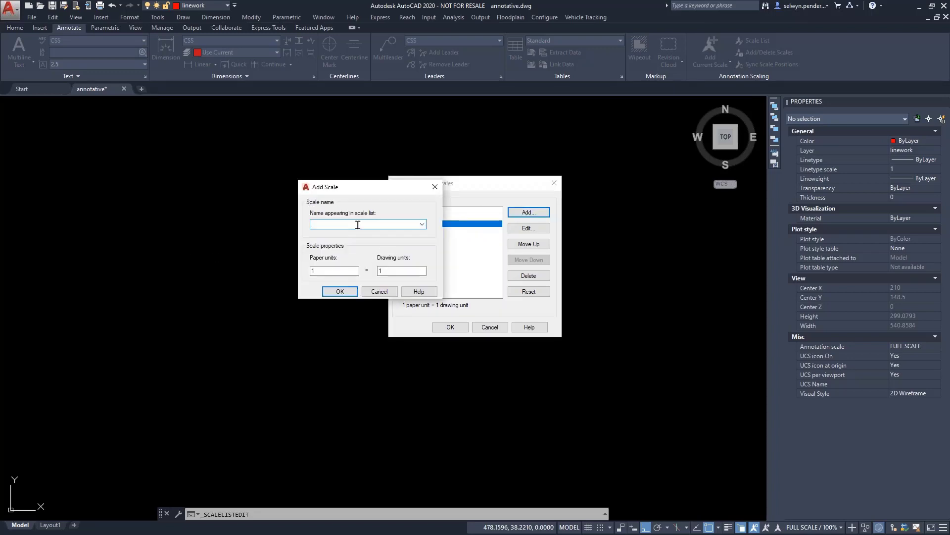
type("1:500m")
left_click(323, 270)
left_click(388, 270)
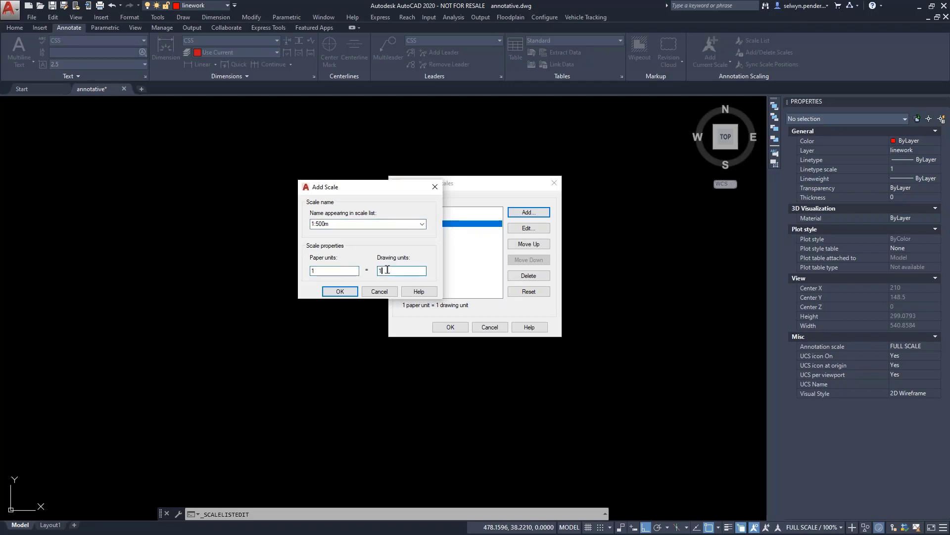
key("BackSpace")
type(".5")
left_click(336, 292)
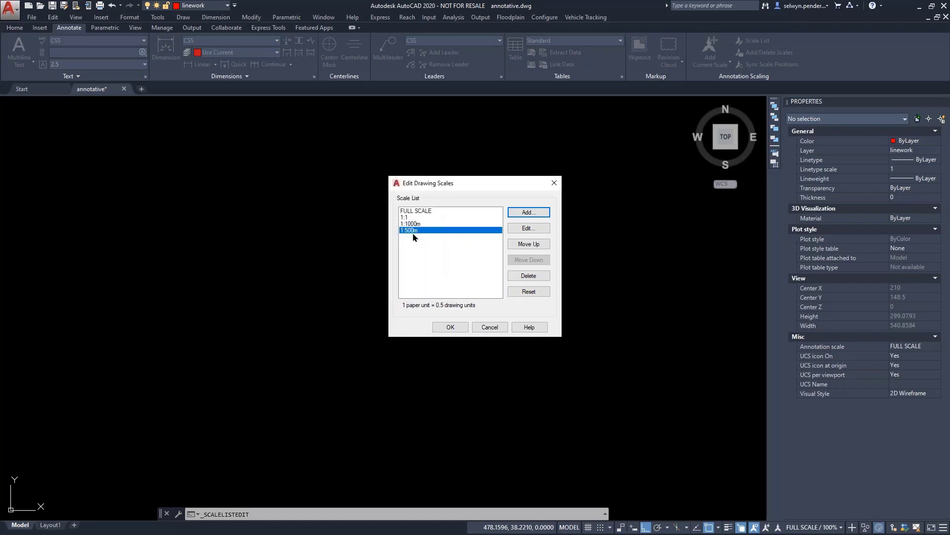
- Add a drawing scale named 1:2000m with 1 paper unit equal to 2 drawing units
left_click(526, 214)
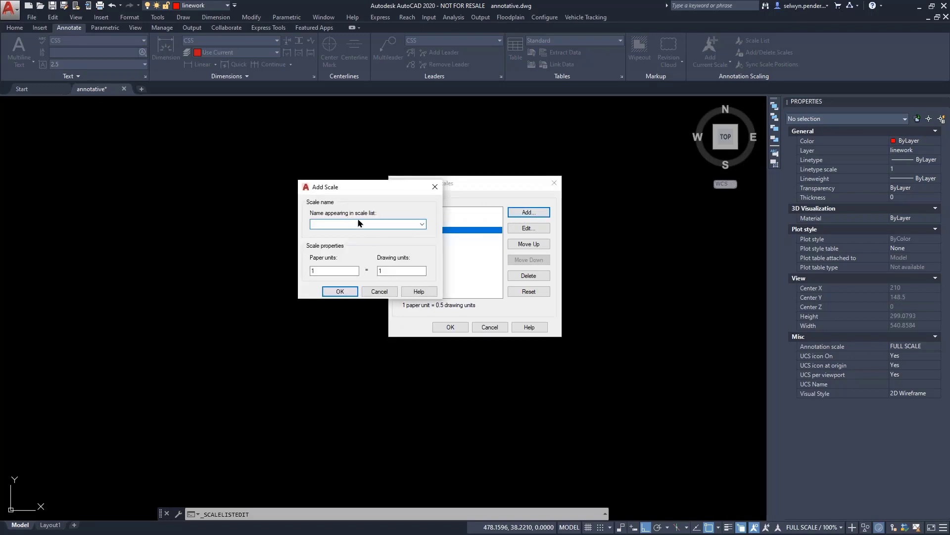
type("1:2000m")
double_click(385, 271)
type("2")
left_click(340, 292)
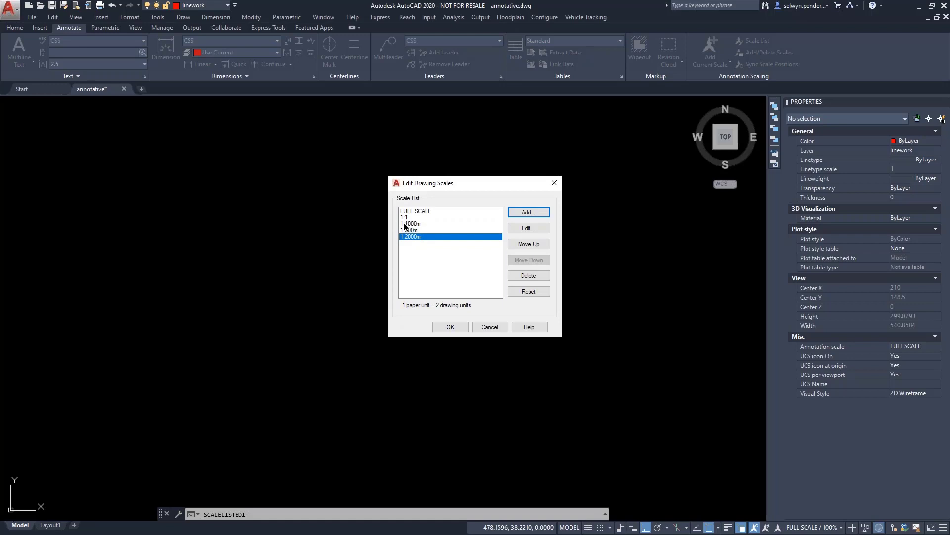
- Move the 1:500m scale to the first place in the scale list
left_click(410, 230)
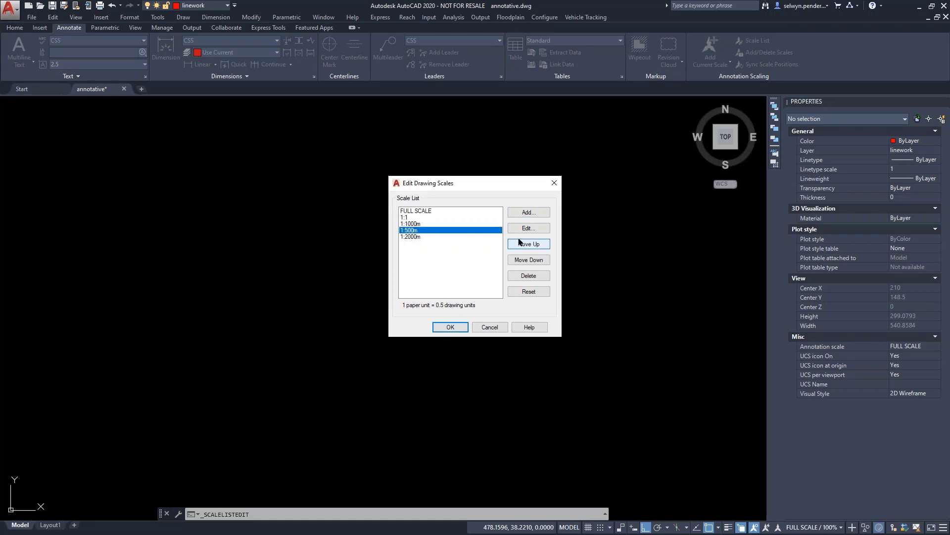
left_click(527, 243)
left_click(527, 243)
left_click(528, 244)
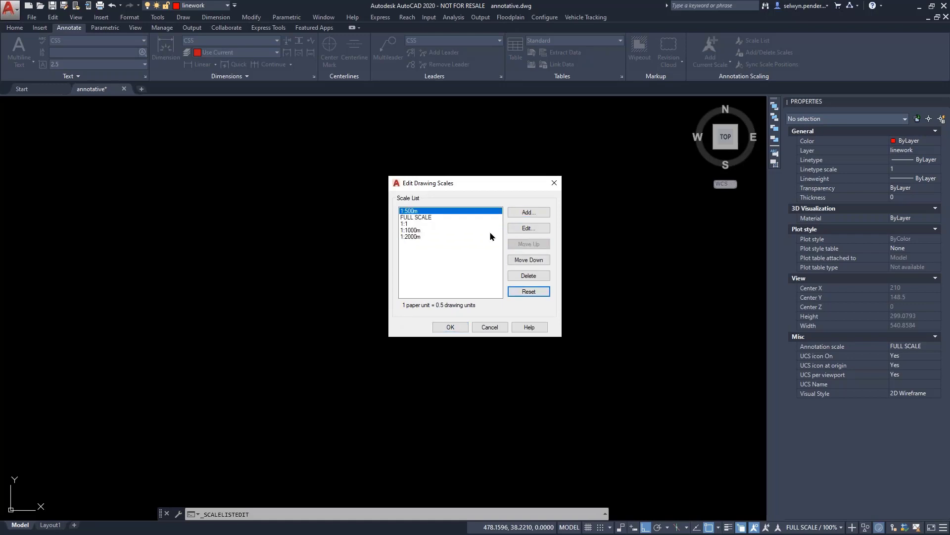
- Move the 1:1000m and 1:2000m scales directly below 1:500m, ahead of FULL SCALE
left_click(410, 230)
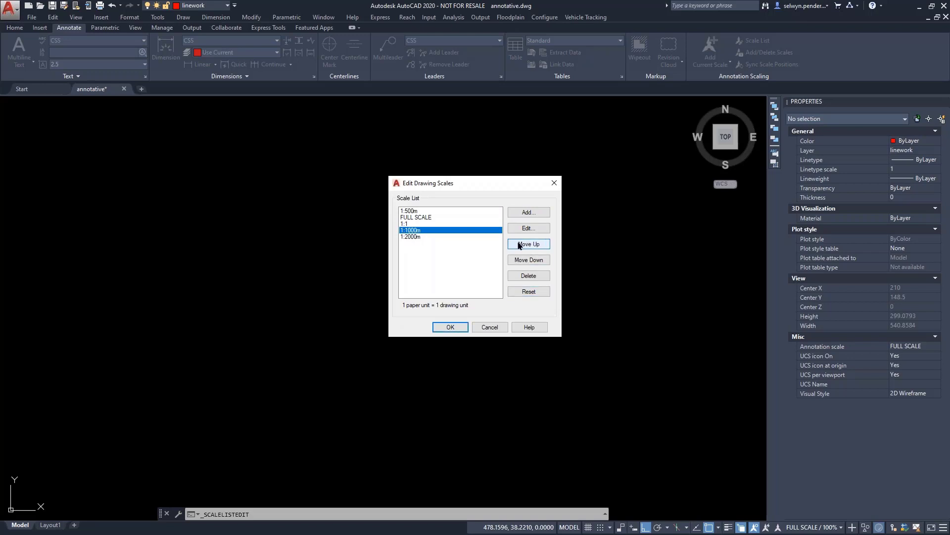
left_click(528, 244)
left_click(527, 244)
left_click(527, 243)
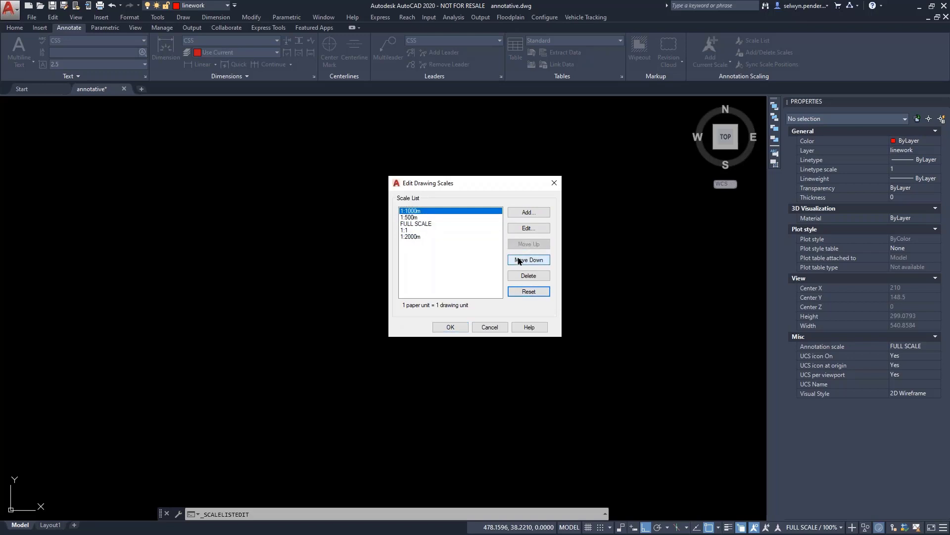
left_click(517, 258)
left_click(409, 236)
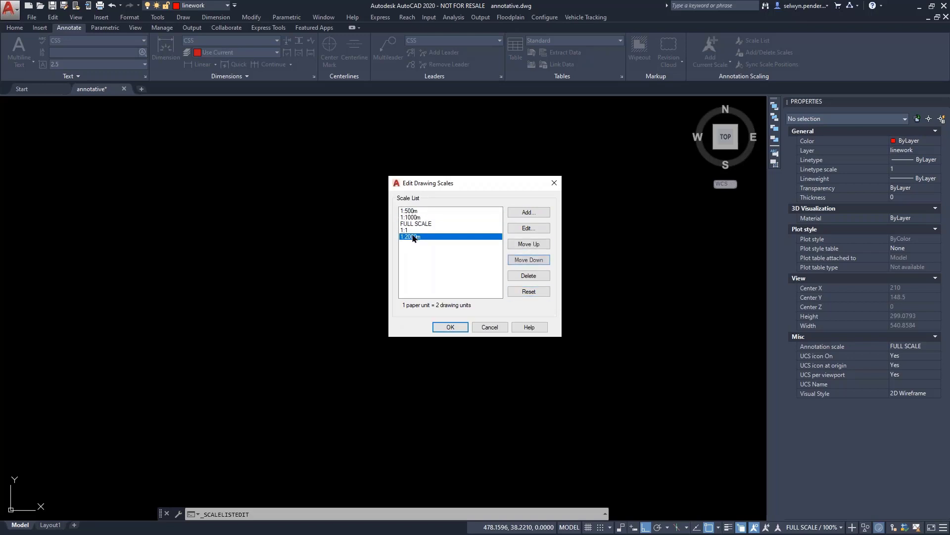
left_click(524, 243)
left_click(525, 243)
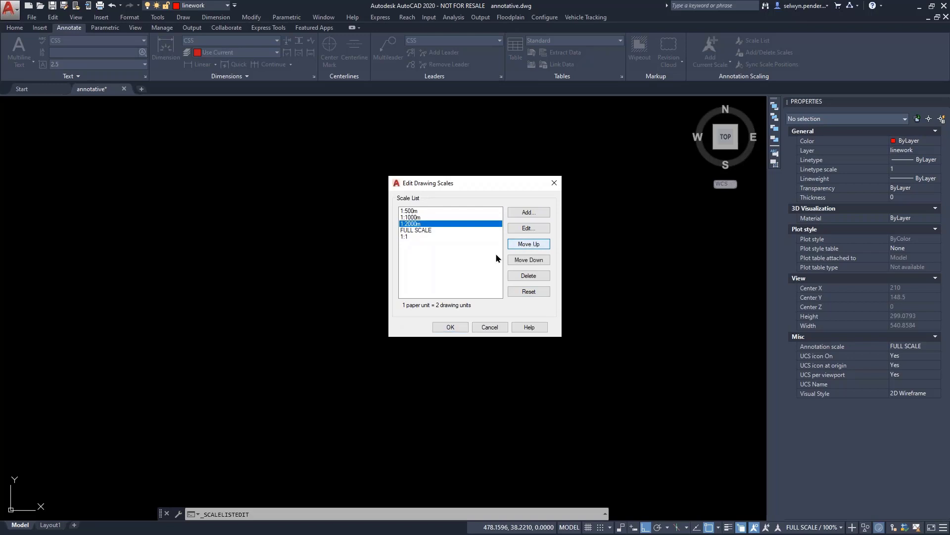
- Check the unit ratios of FULL SCALE, 1:1 and 1:2000m, and accept the edited scale list
left_click(421, 231)
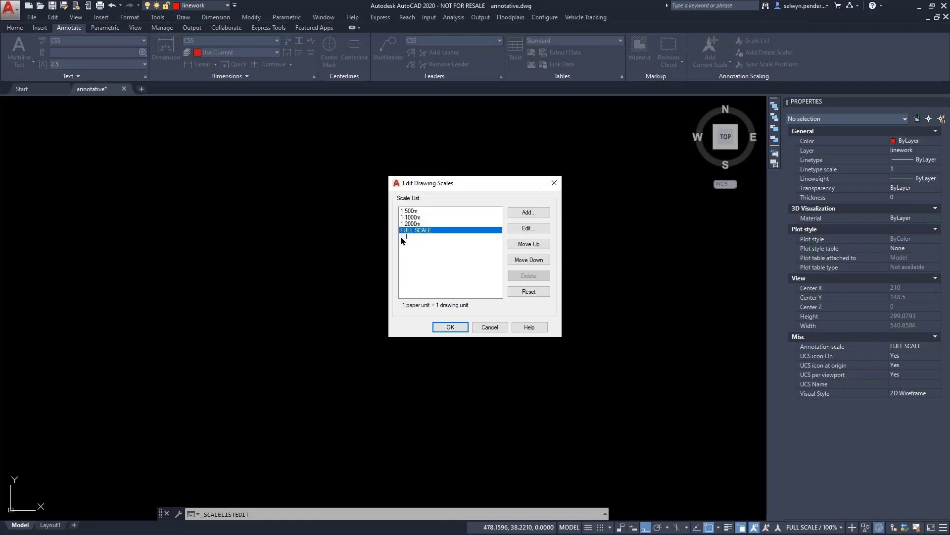
left_click(403, 237)
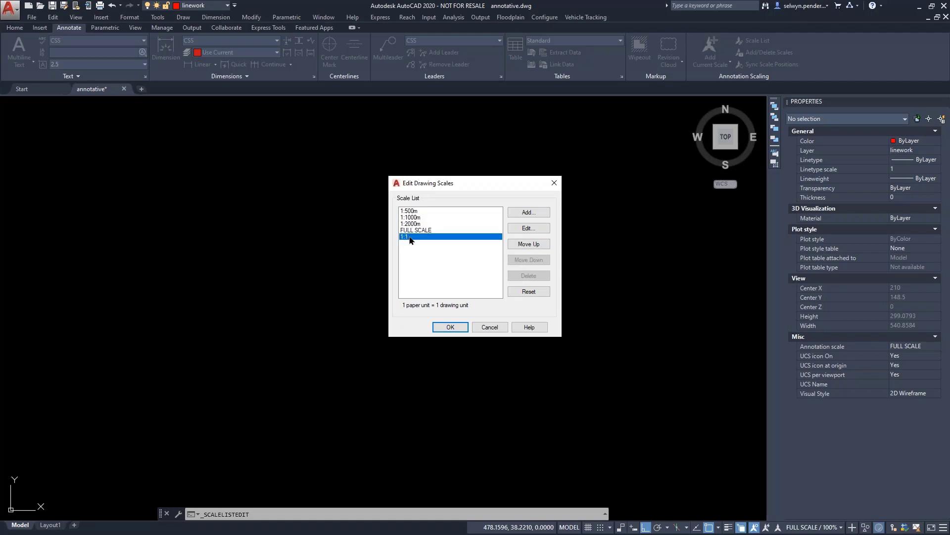
left_click(411, 224)
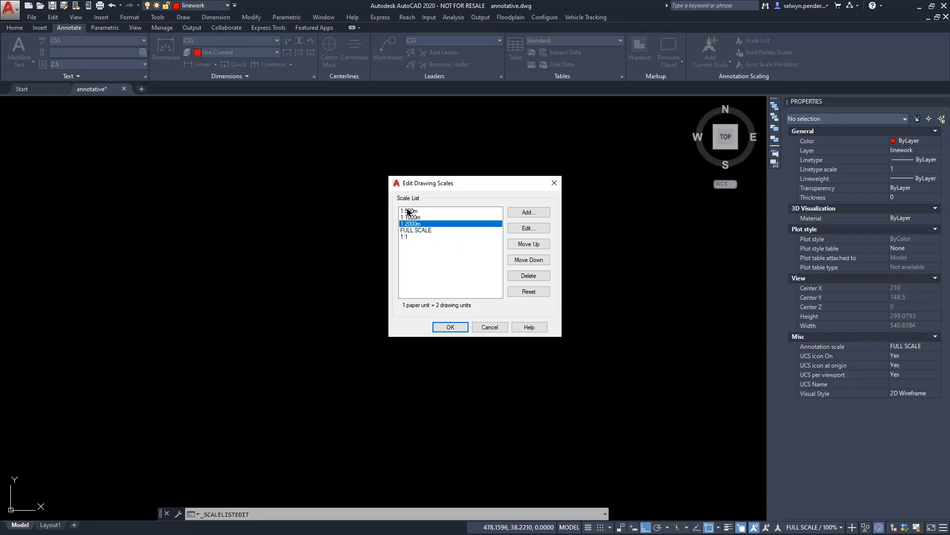
left_click_drag(408, 212, 416, 224)
left_click(449, 328)
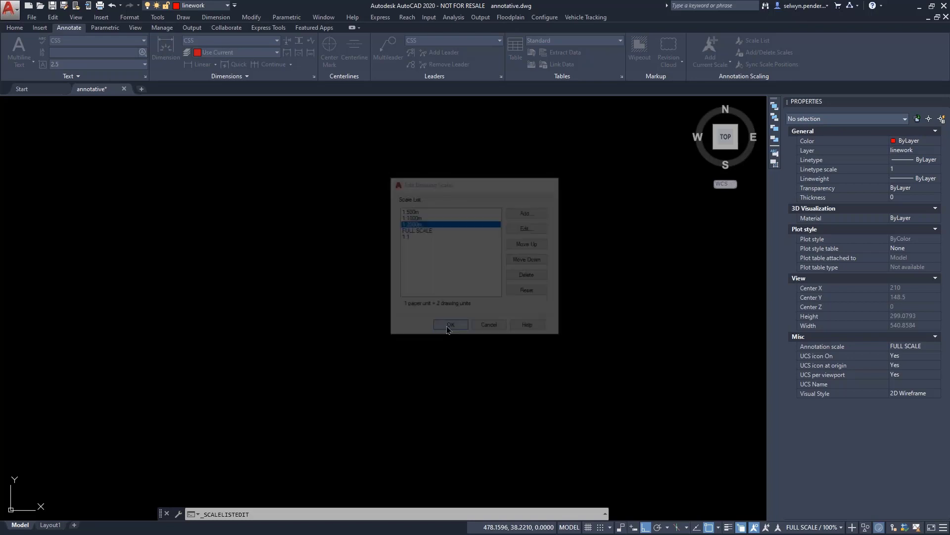
- Set the current annotation scale of the drawing to 1:1000m
left_click(838, 529)
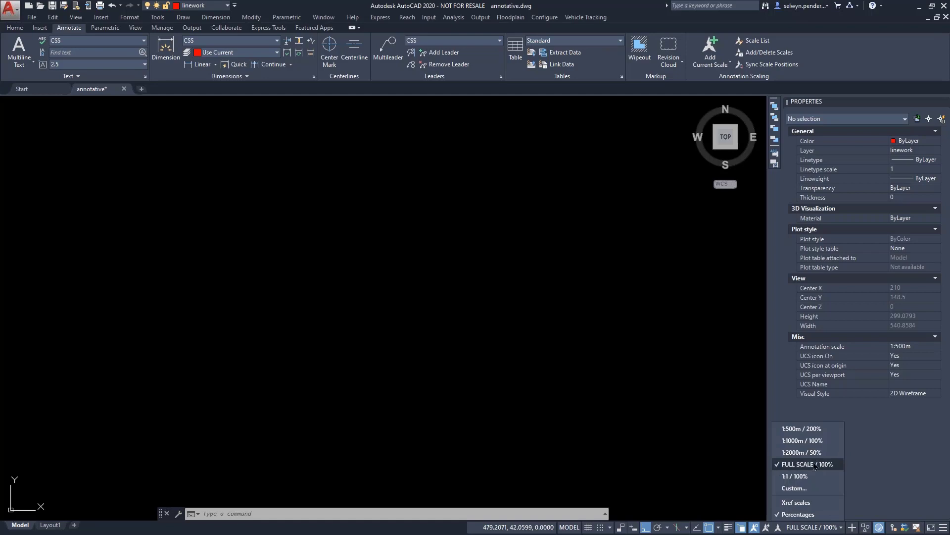
left_click(799, 442)
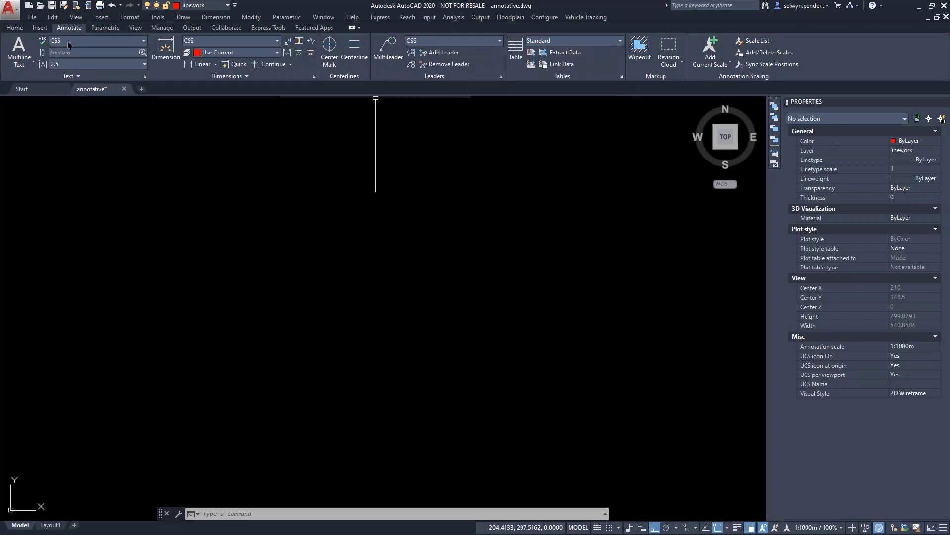
middle_click_drag(375, 148, 111, 149)
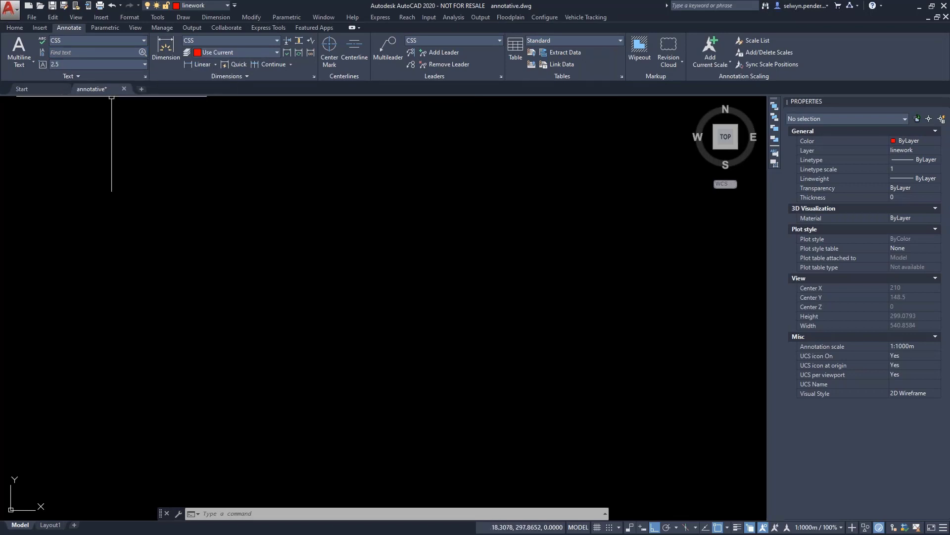
- Make the CSS text style annotative, leaving text orientation unmatched to the layout, and apply the change
left_click(146, 77)
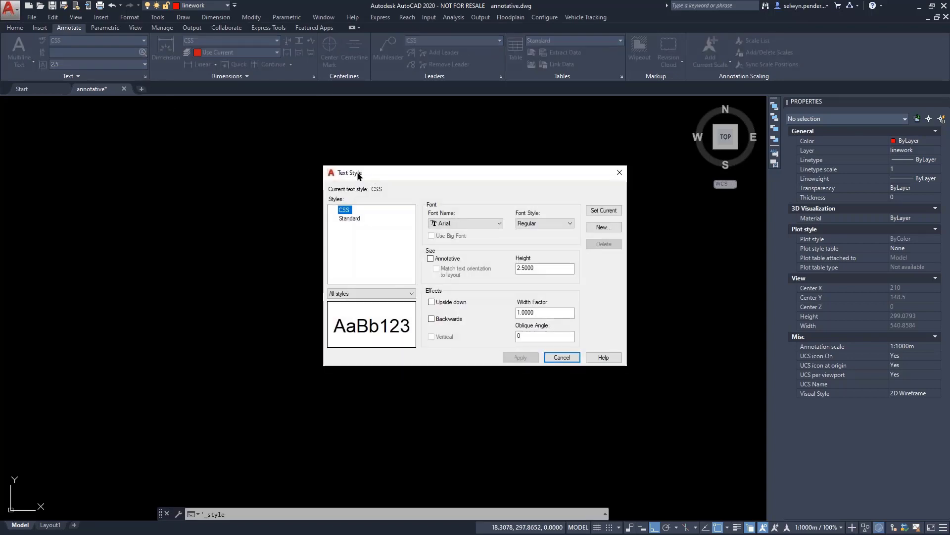
left_click_drag(359, 175, 232, 136)
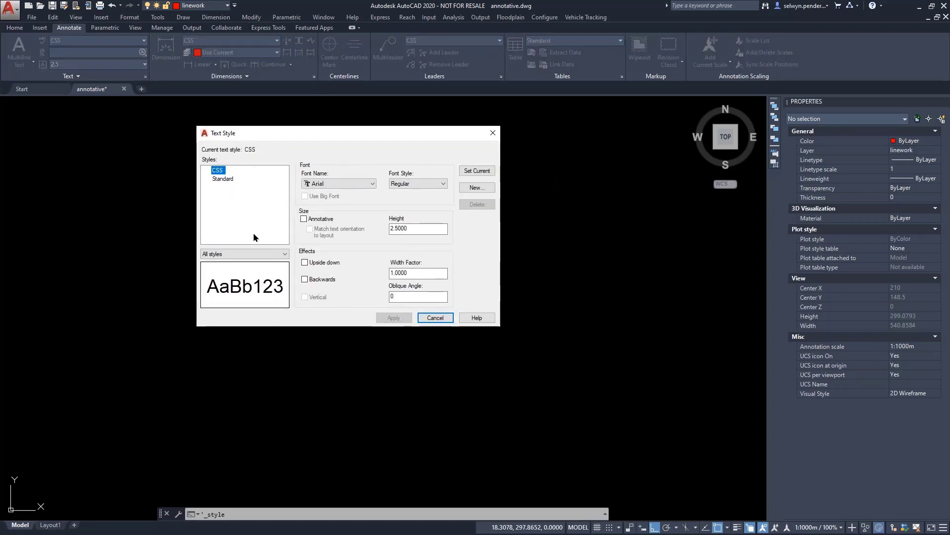
left_click(219, 171)
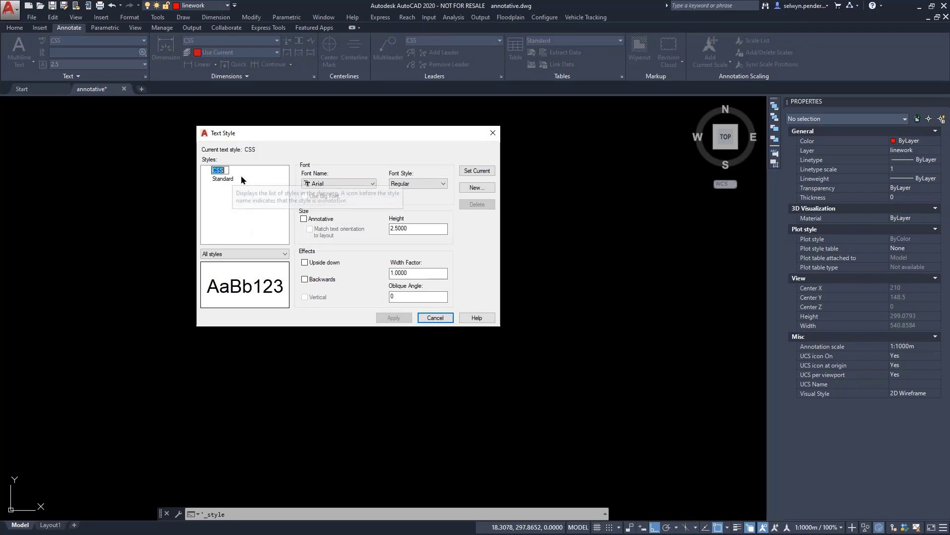
left_click(233, 179)
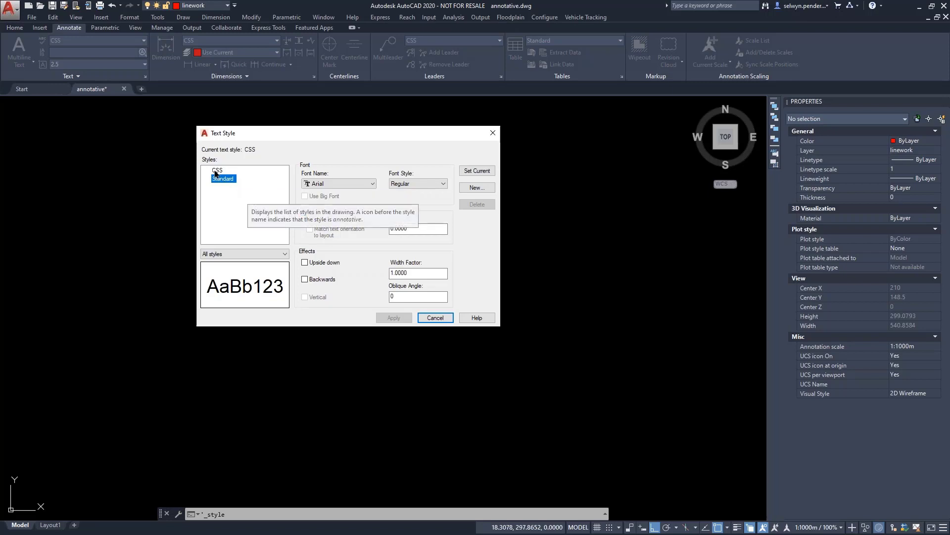
left_click(216, 171)
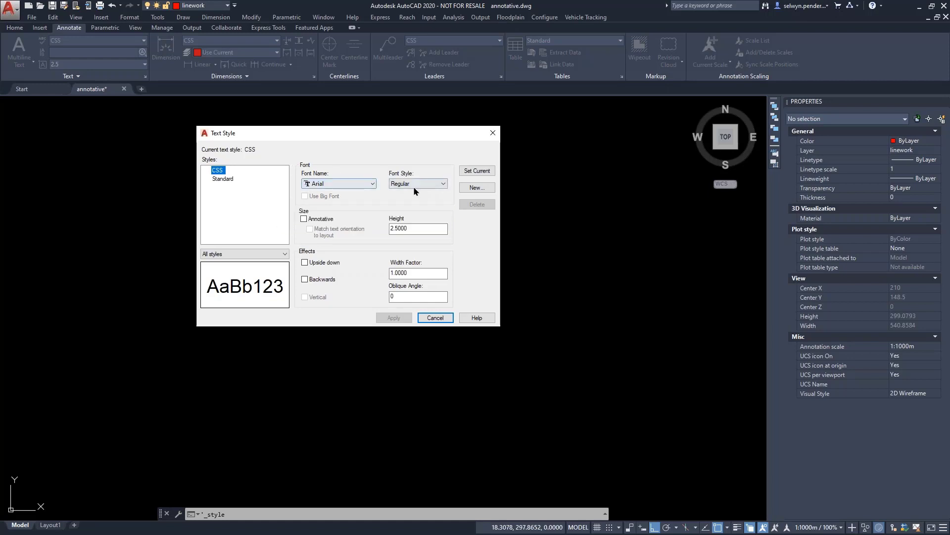
left_click(304, 219)
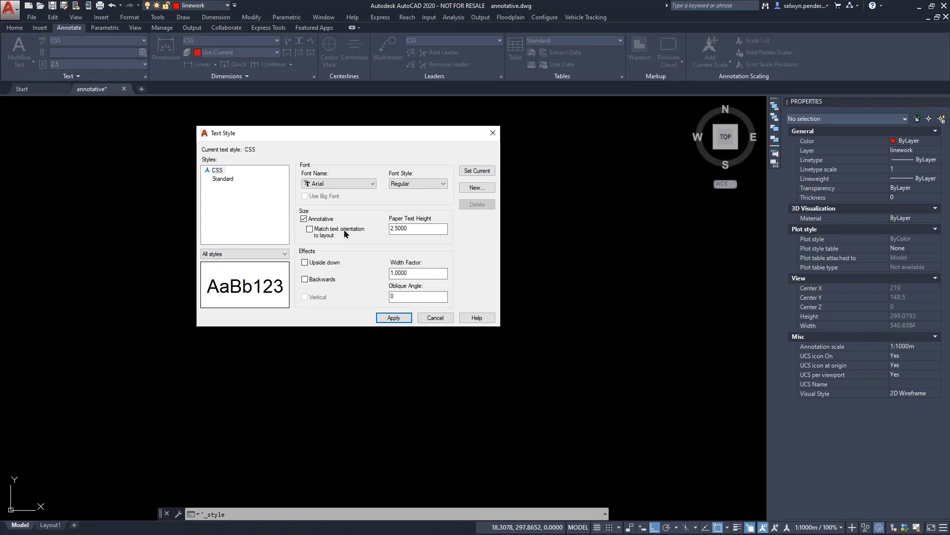
left_click(310, 230)
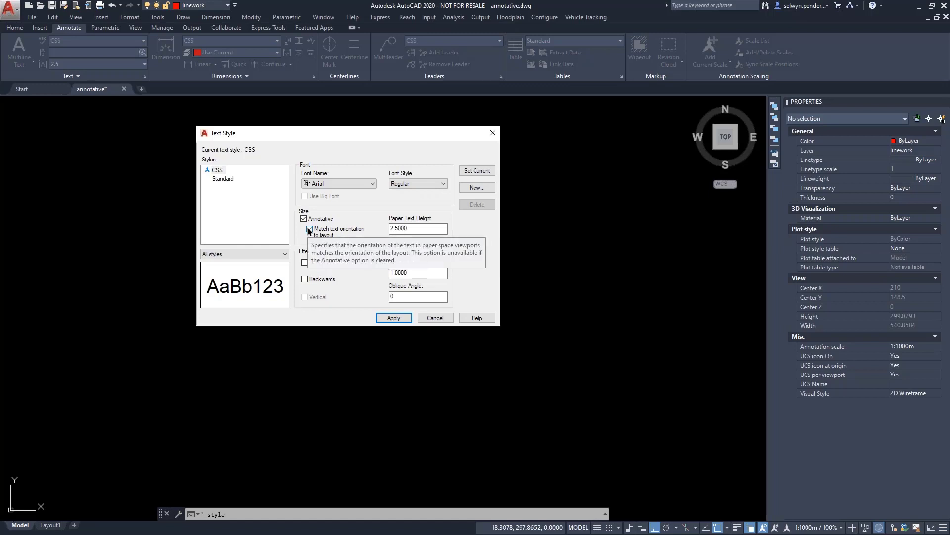
left_click(309, 230)
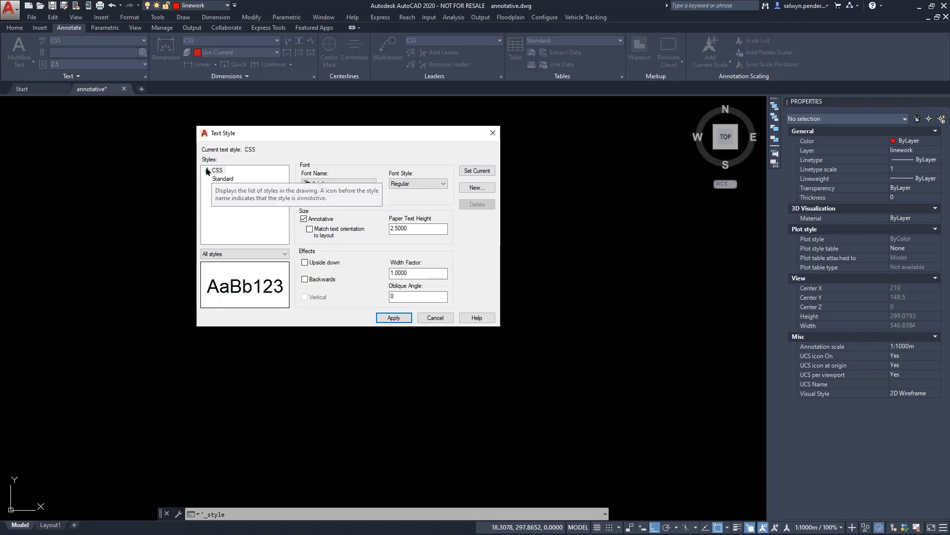
left_click(387, 317)
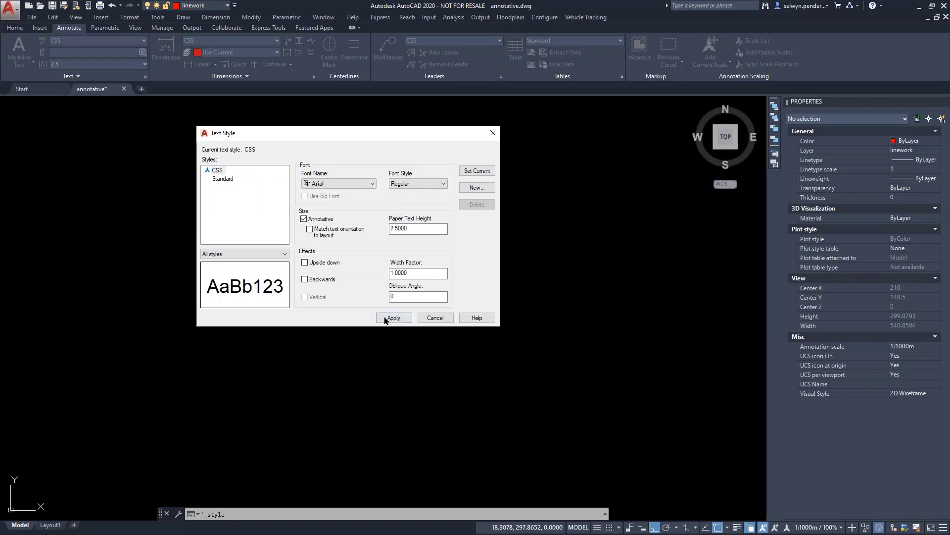
left_click(390, 319)
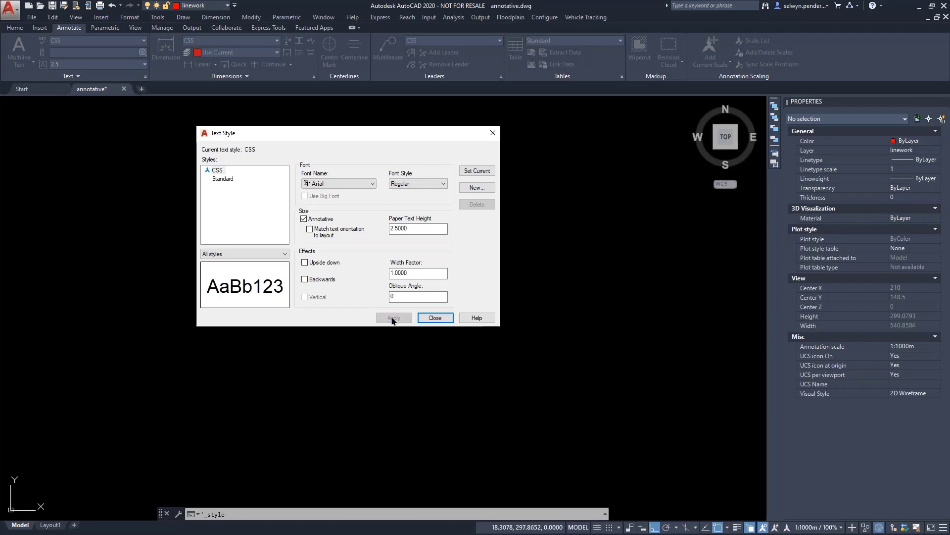
left_click(433, 315)
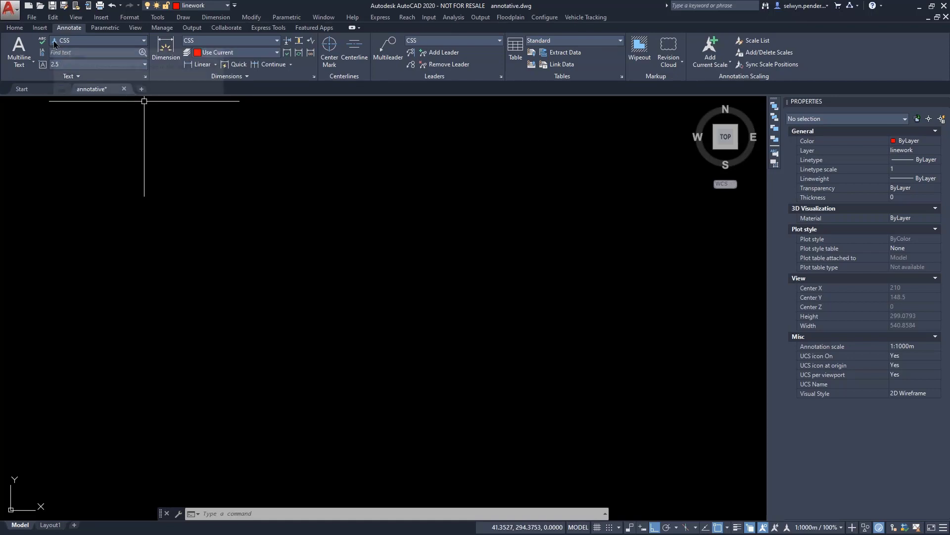
left_click(142, 41)
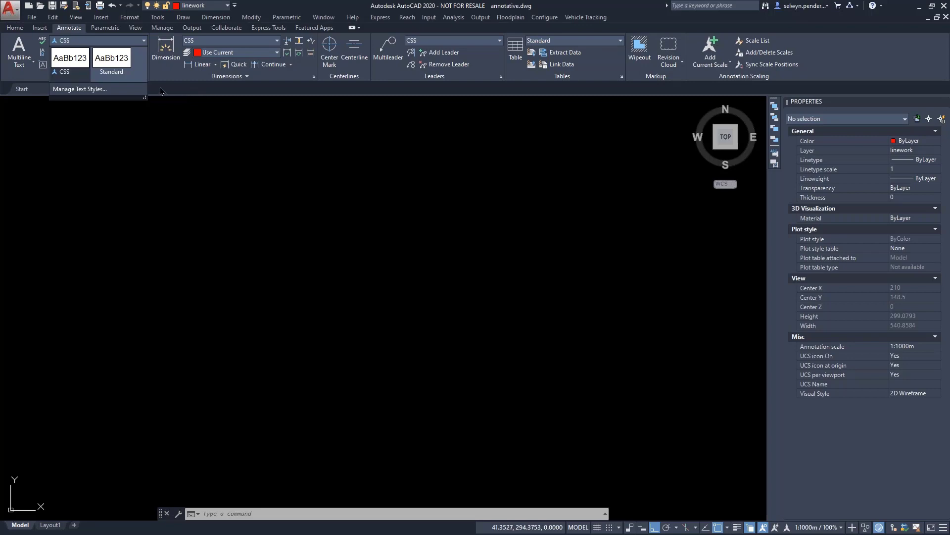
left_click_drag(144, 94, 144, 98)
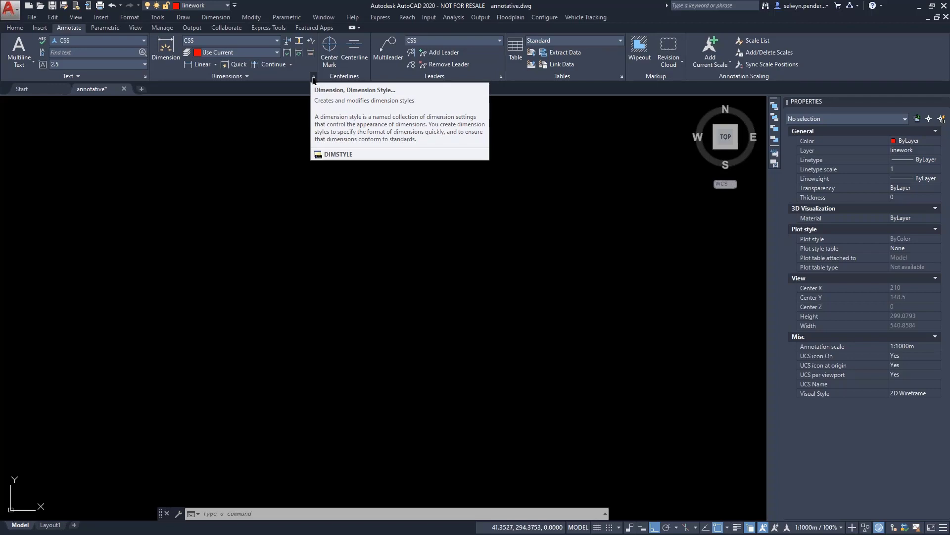
- Modify the CSS dimension style so that its dimension features scale as annotative
left_click(314, 78)
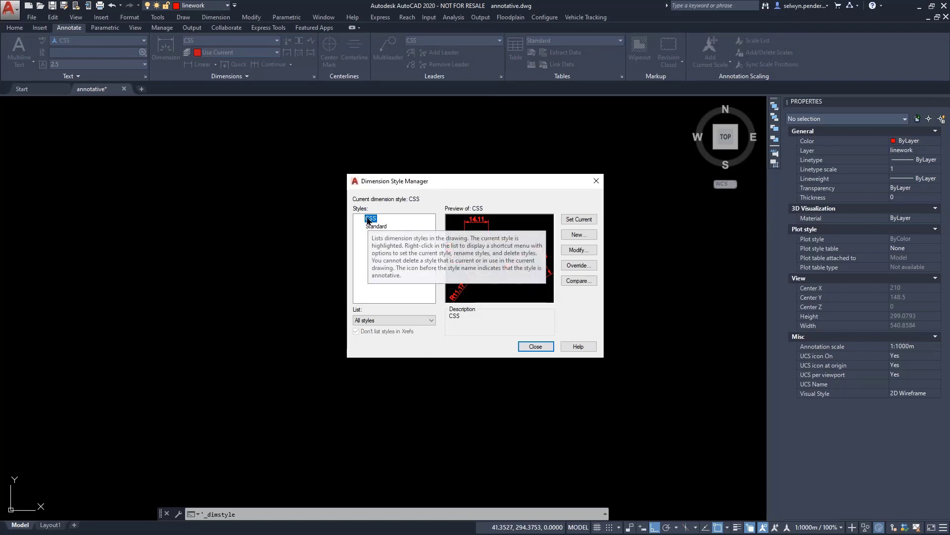
left_click(569, 250)
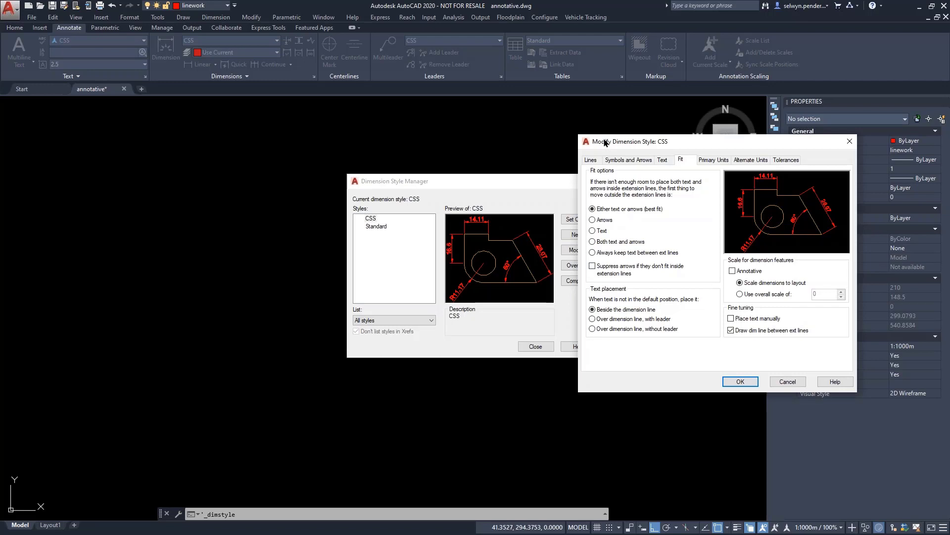
left_click_drag(597, 142, 417, 145)
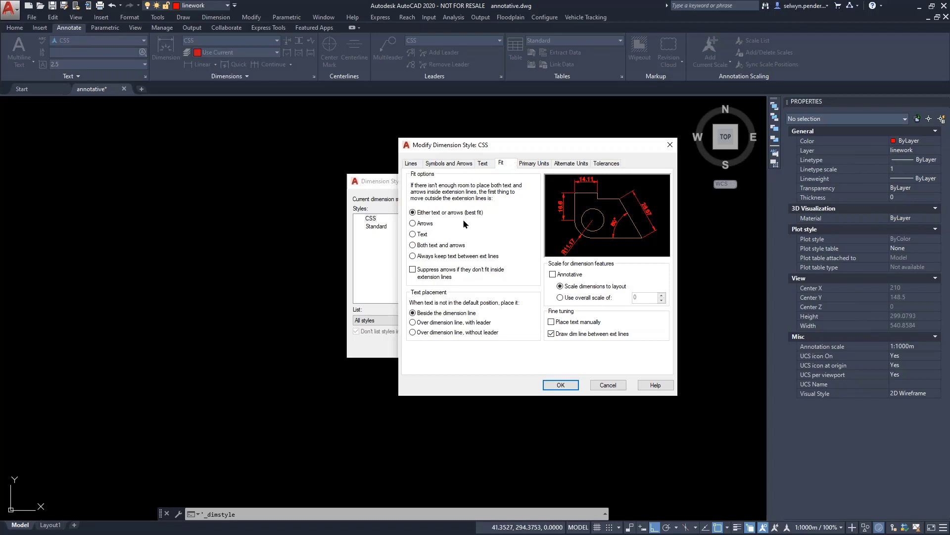
left_click(552, 275)
left_click(552, 275)
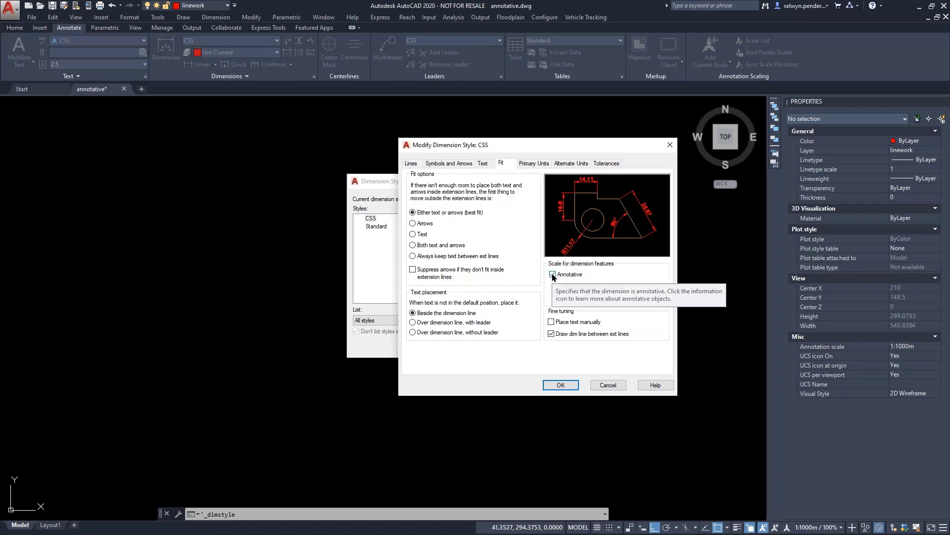
left_click(552, 275)
left_click(552, 275)
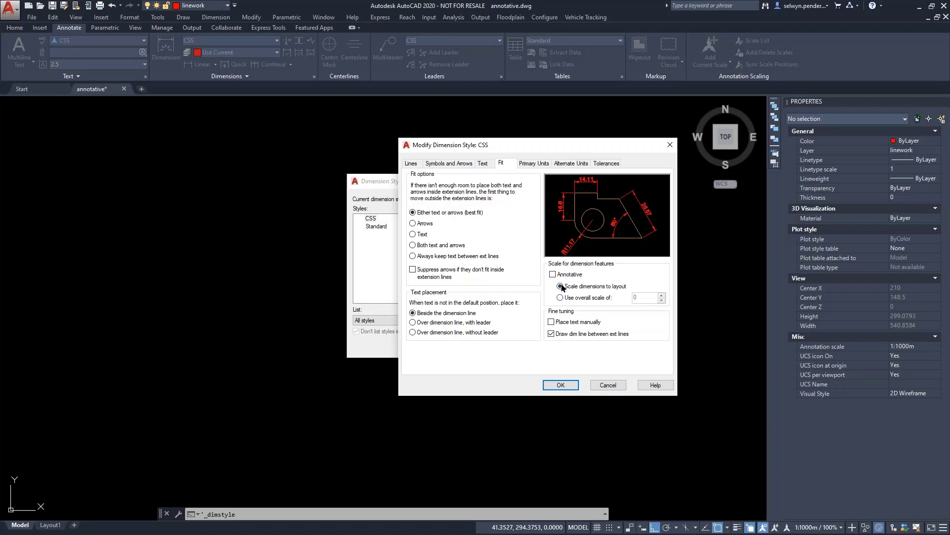
left_click(552, 275)
left_click(560, 385)
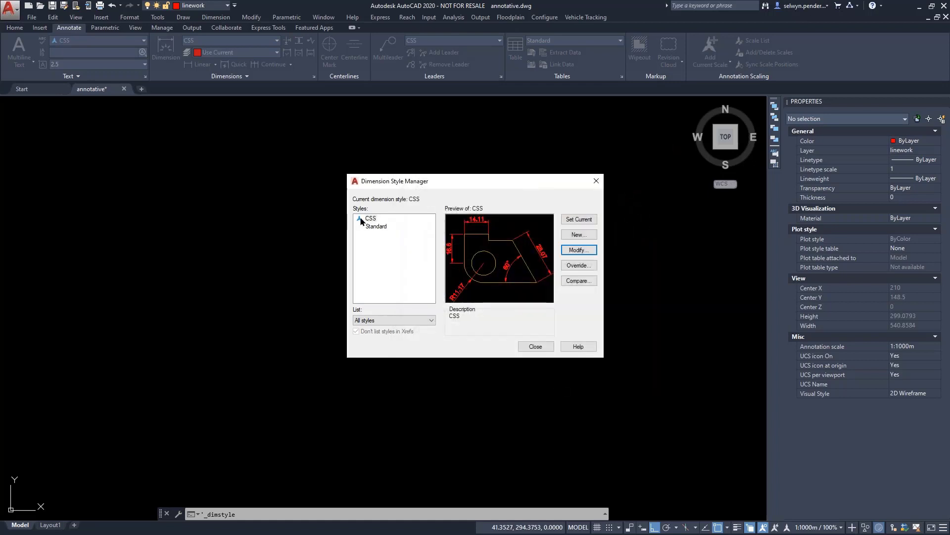
left_click(533, 346)
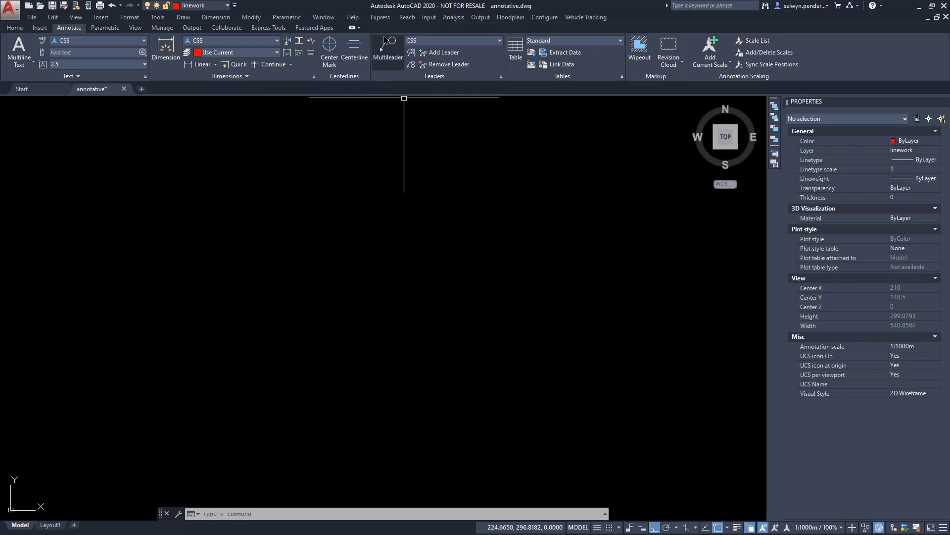
- Modify the CSS multileader style so that its leader structure scale is annotative
left_click(500, 77)
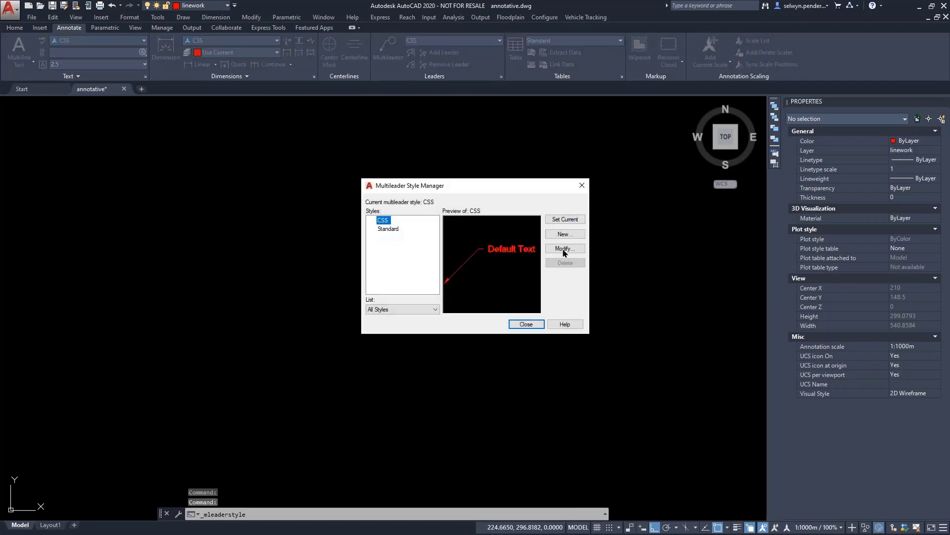
left_click(562, 248)
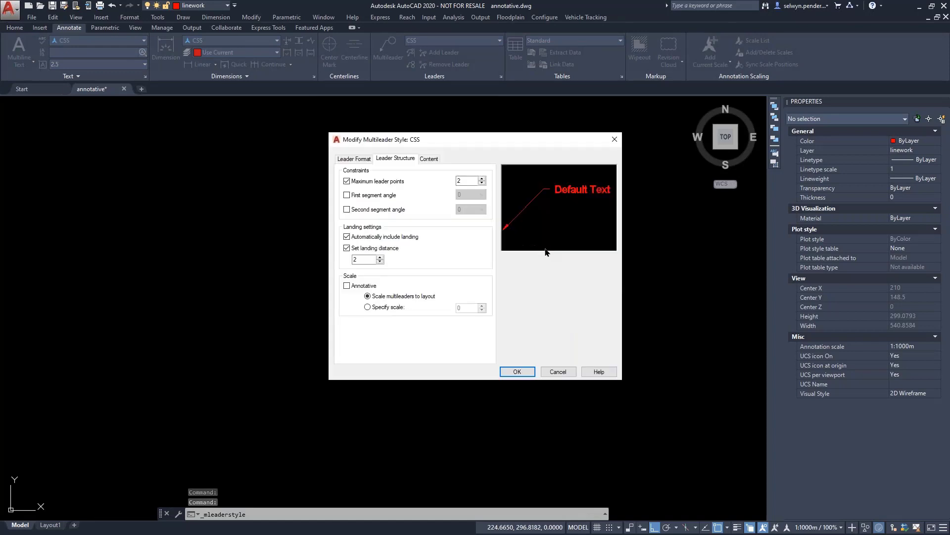
left_click(347, 285)
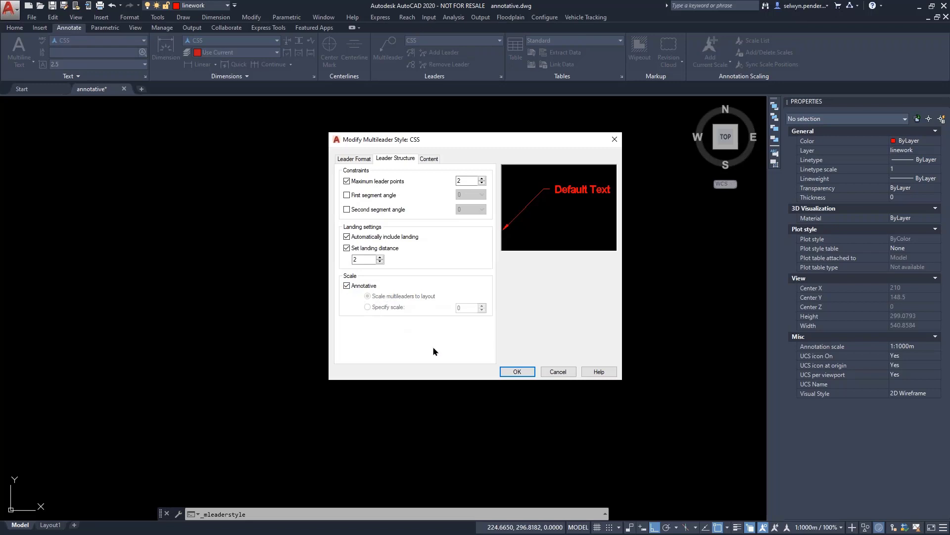
left_click(518, 372)
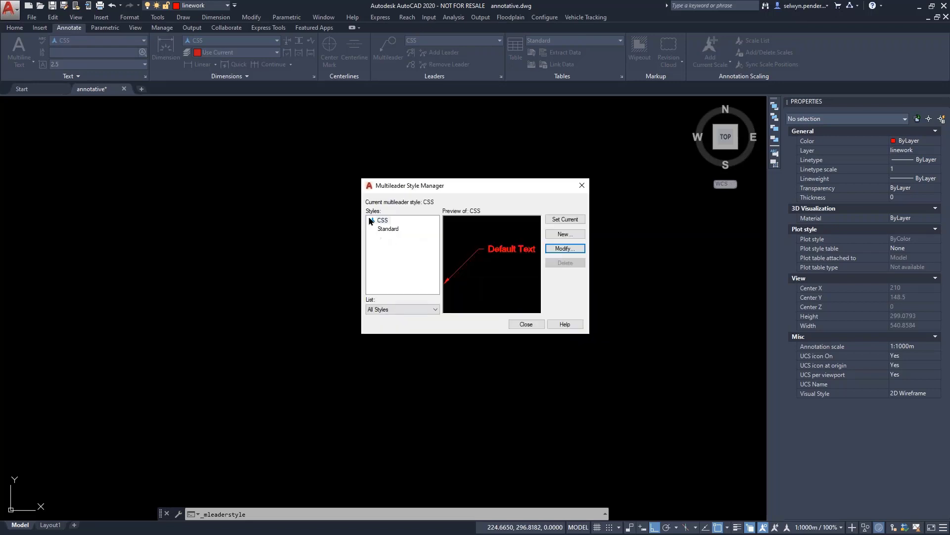
left_click(526, 324)
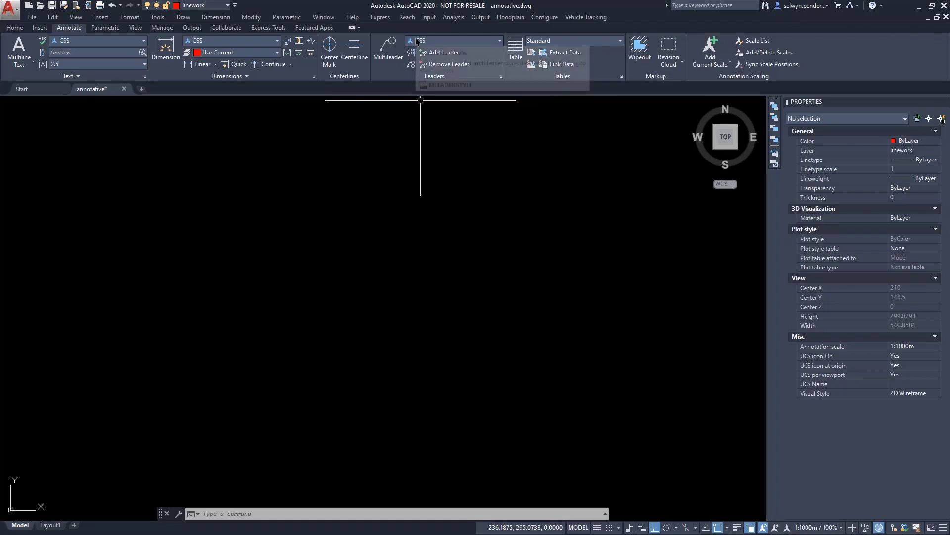
left_click(820, 531)
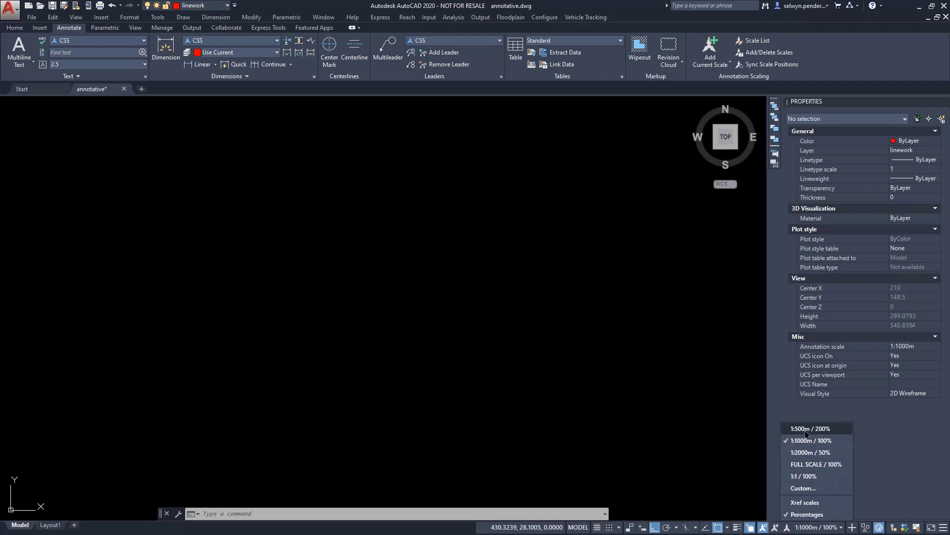
left_click(519, 408)
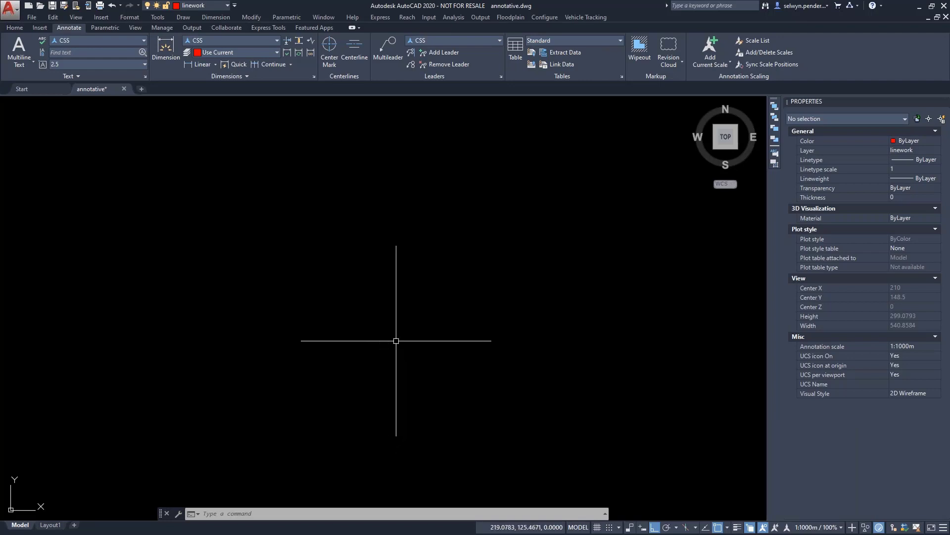
- Start a polyline in the middle of the drawing area with segments 20 right, 30 up, 40 right, 50 up and 60 left
type("pl")
key("Return")
left_click(342, 337)
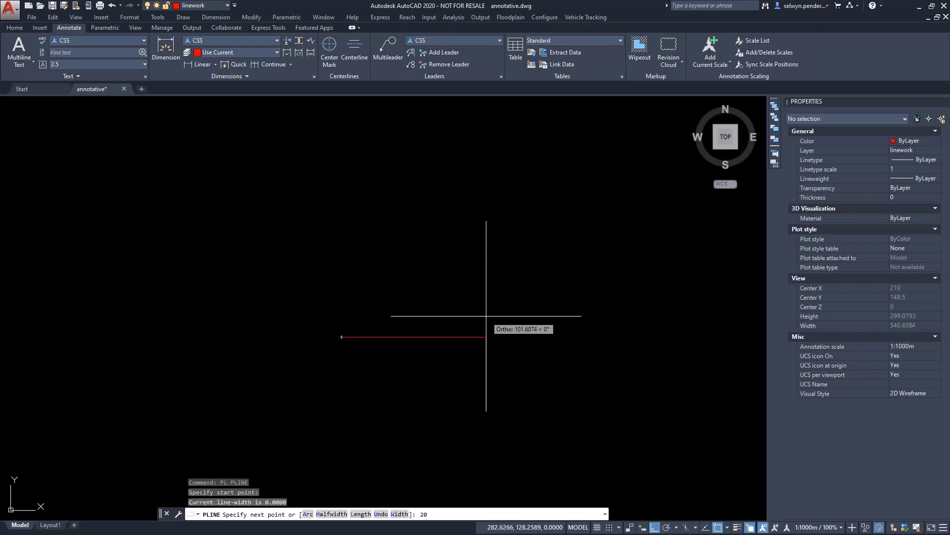
key("Return")
type("30")
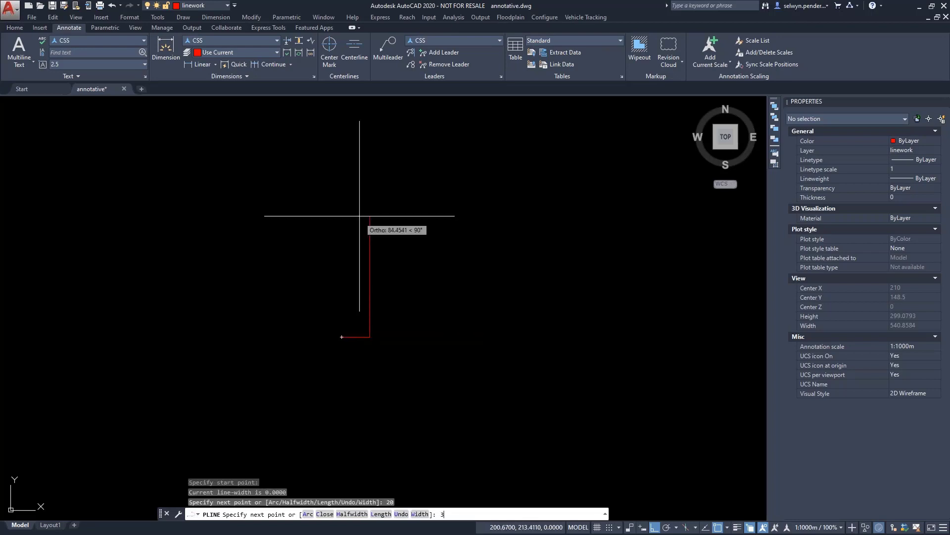
key("Return")
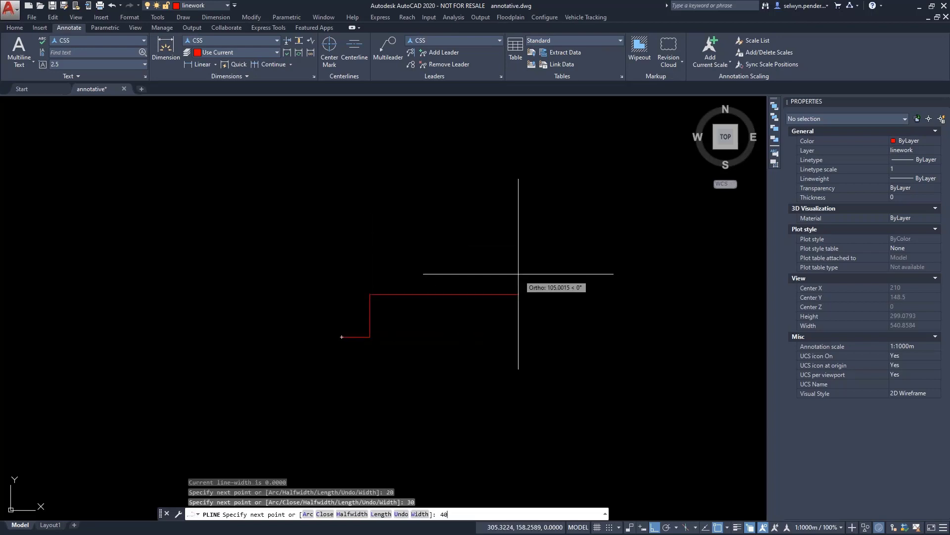
type("40")
key("Return")
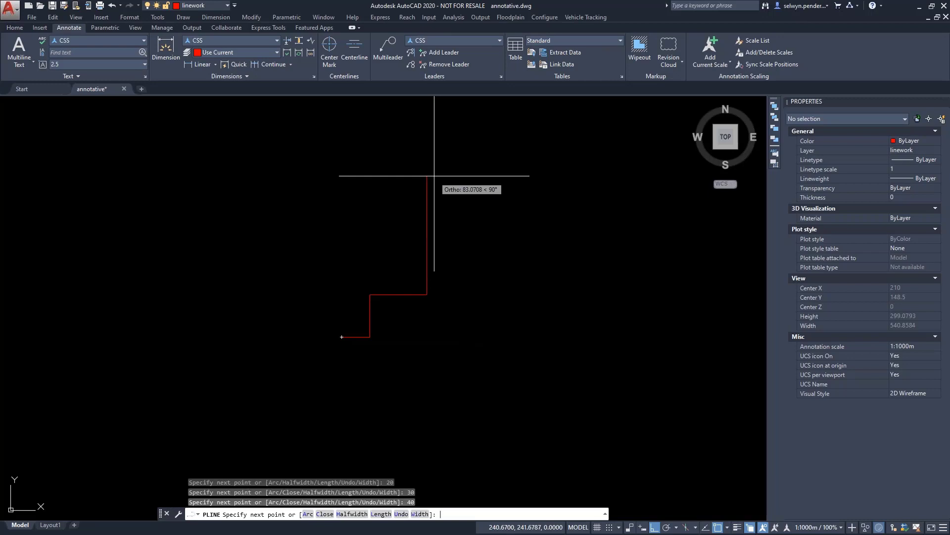
type("50")
key("Return")
type("60")
key("Return")
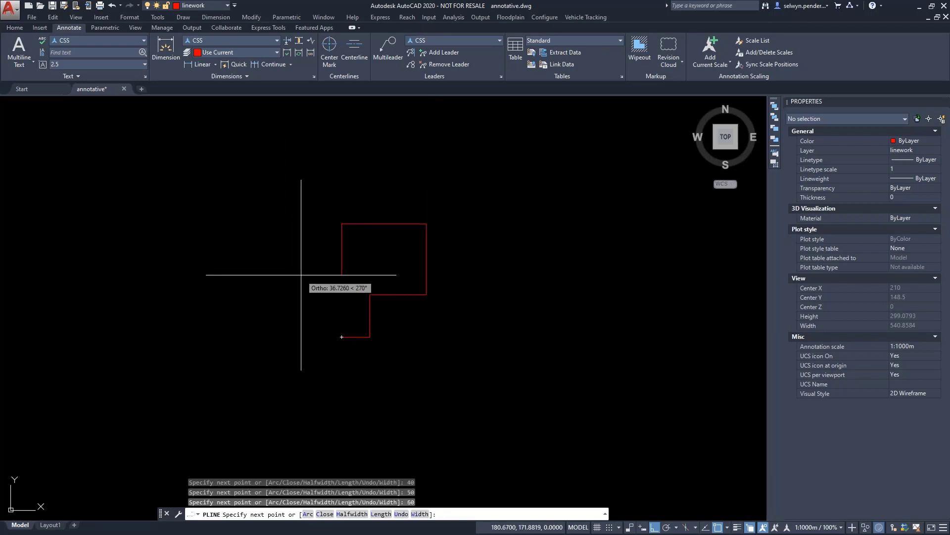
- Continue the polyline 50 down, 20 left, 10 down and 20 right, and close it back to its start point
type("50")
key("Return")
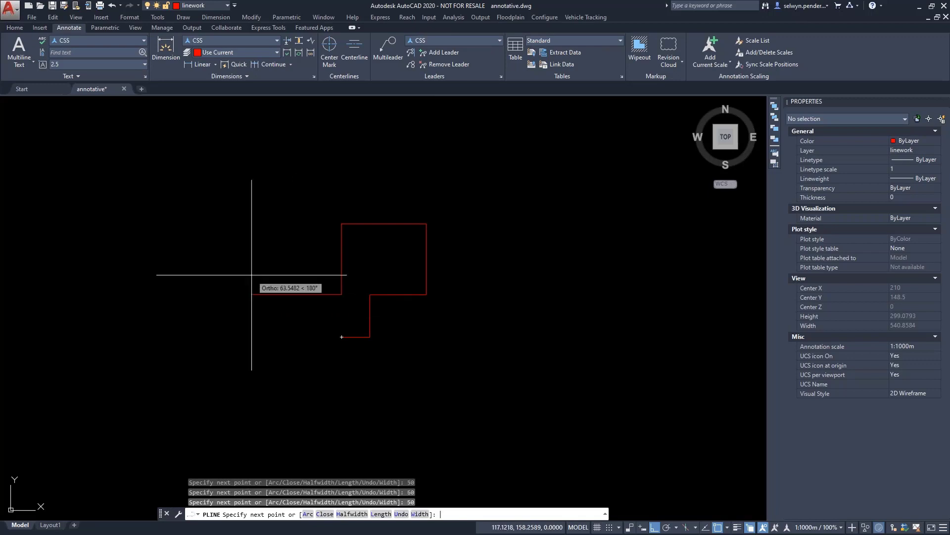
type("20")
key("Return")
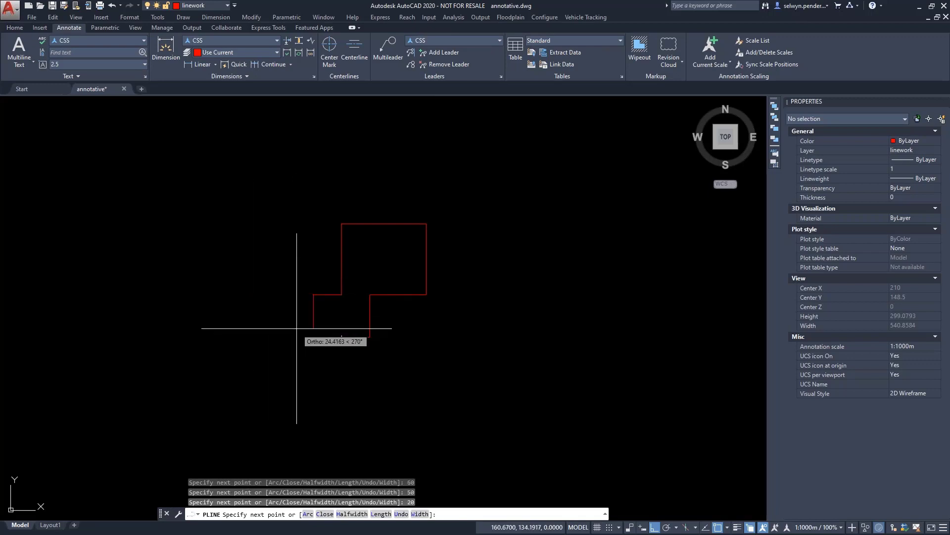
type("10")
key("Return")
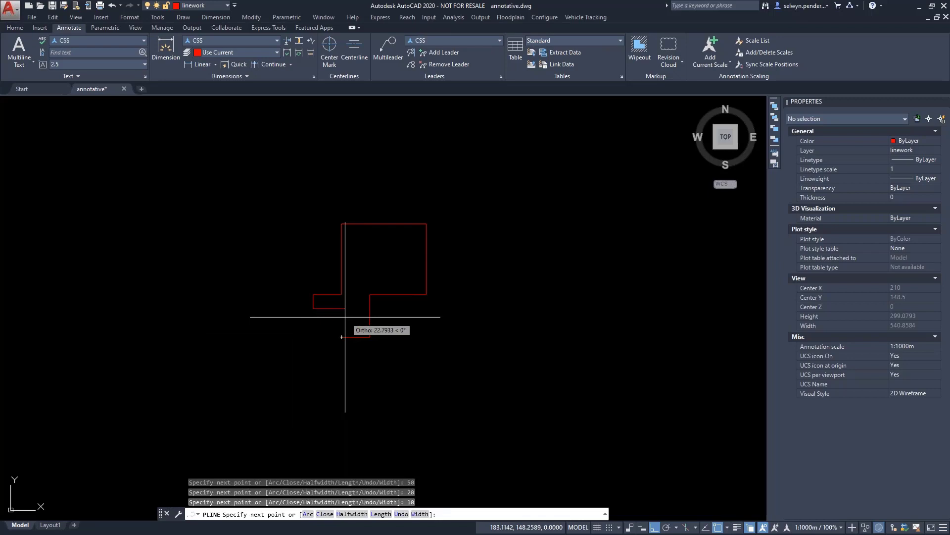
type("20")
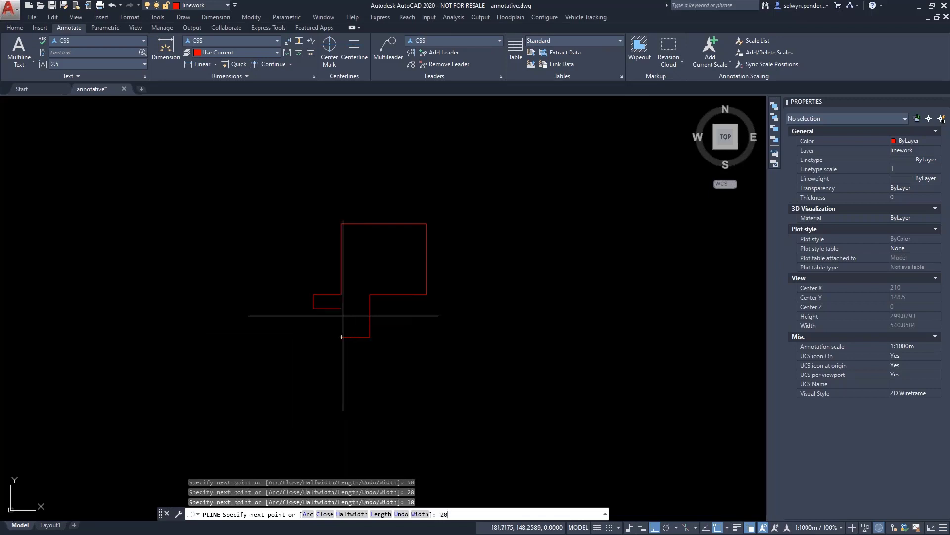
key("Return")
type("cl")
key("Return")
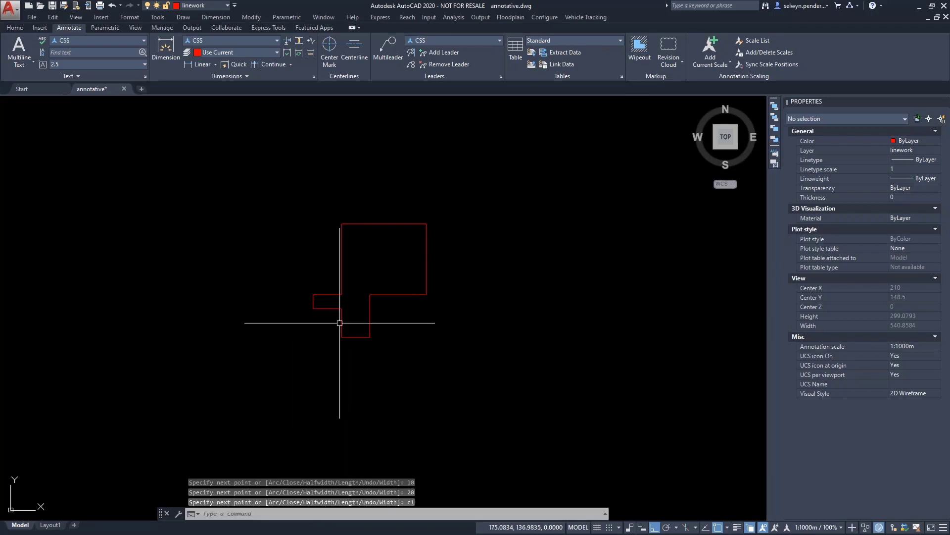
- Make the text layer current, ready for annotating the closed outline
scroll(363, 286, "up", 4)
mouse_move(361, 282)
middle_mouse_down()
mouse_move(346, 340)
mouse_move(340, 321)
middle_mouse_up()
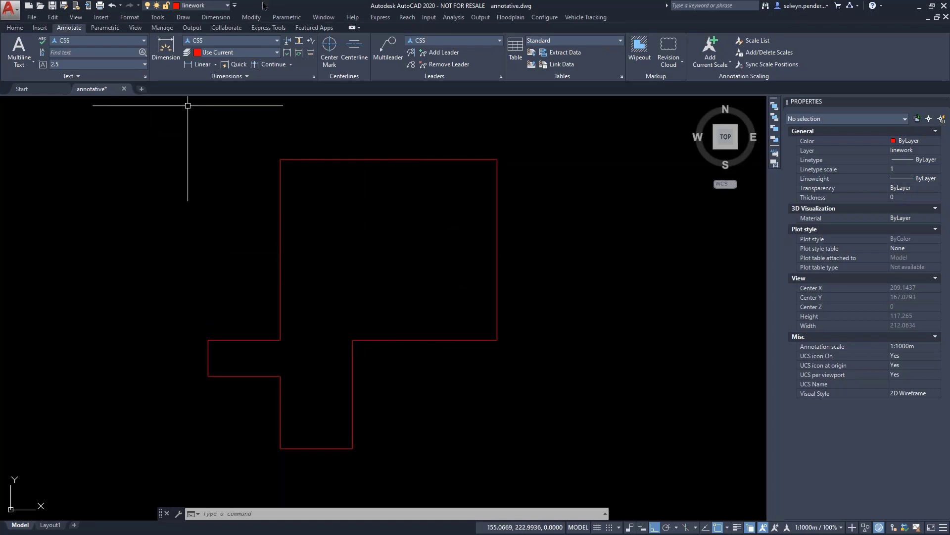
left_click(229, 6)
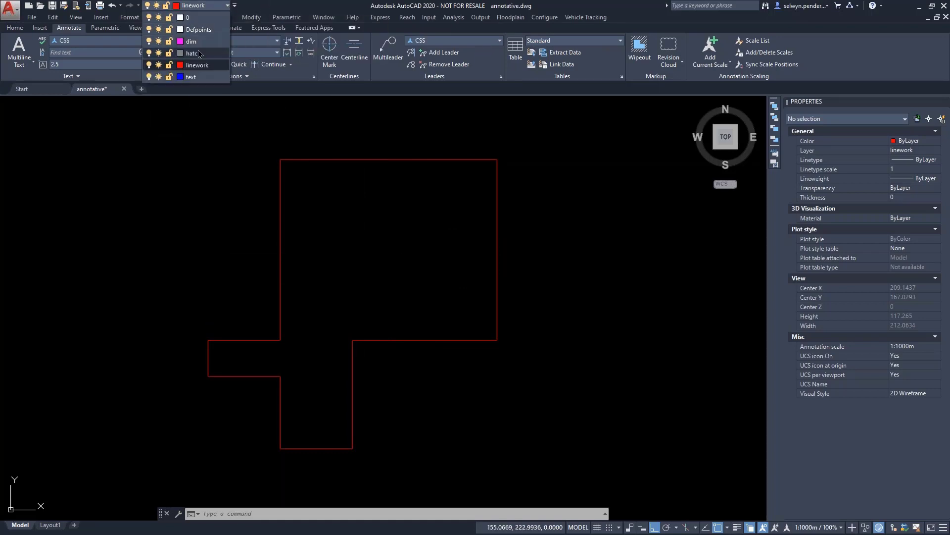
left_click(194, 78)
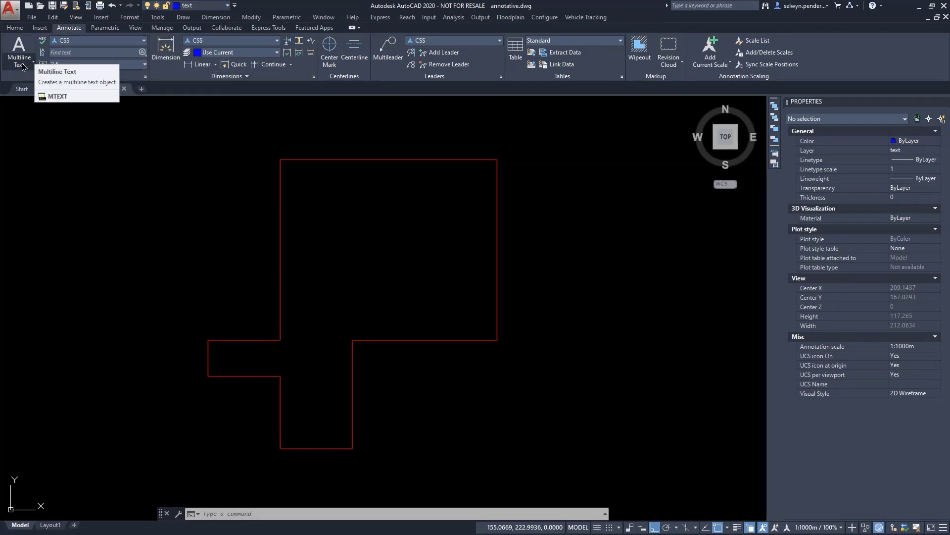
- Start single-line text and accept 1:1000m as its annotation scale, leaving the scale reminder enabled
left_click(25, 65)
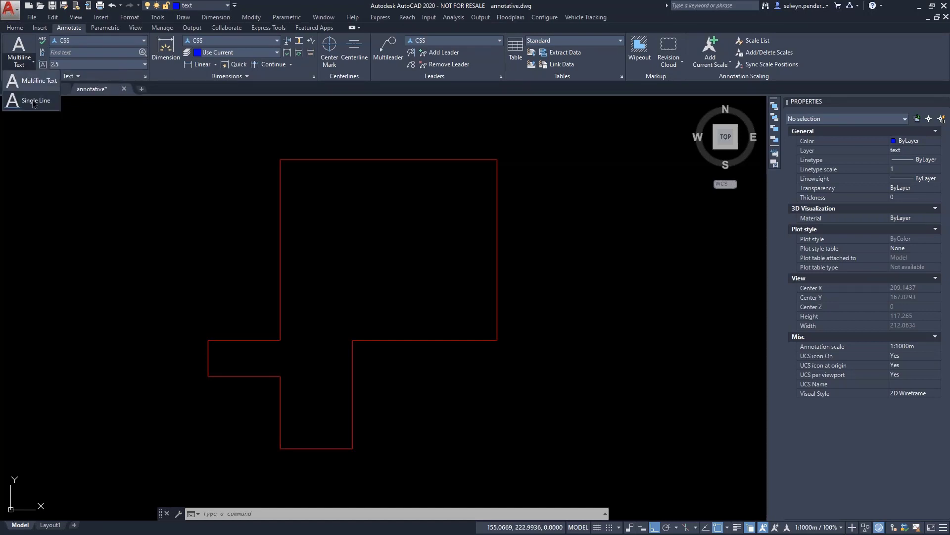
left_click(34, 101)
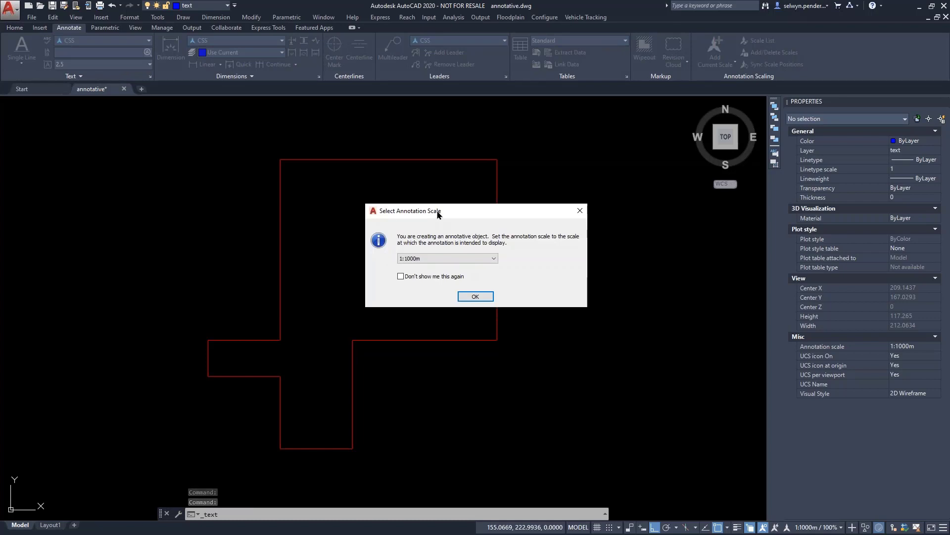
left_click_drag(425, 214, 333, 213)
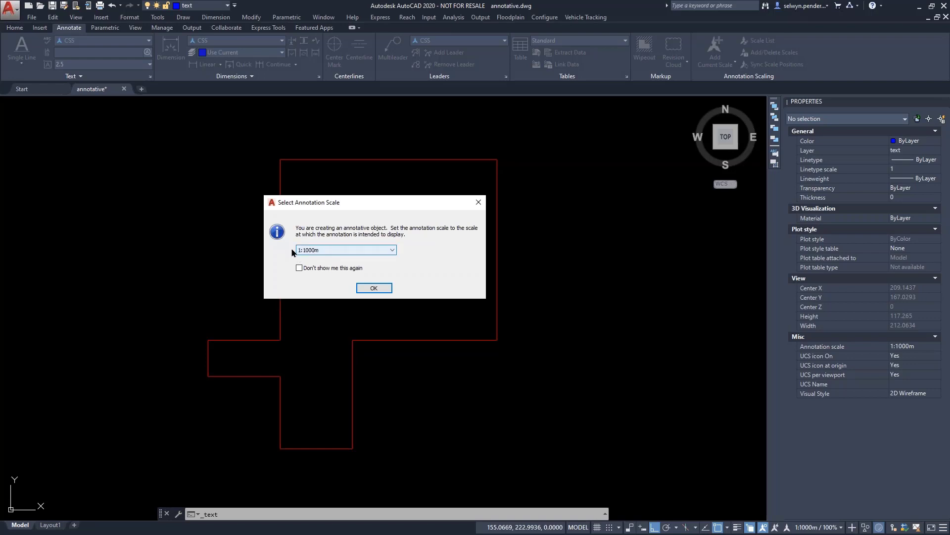
left_click(394, 251)
left_click(328, 261)
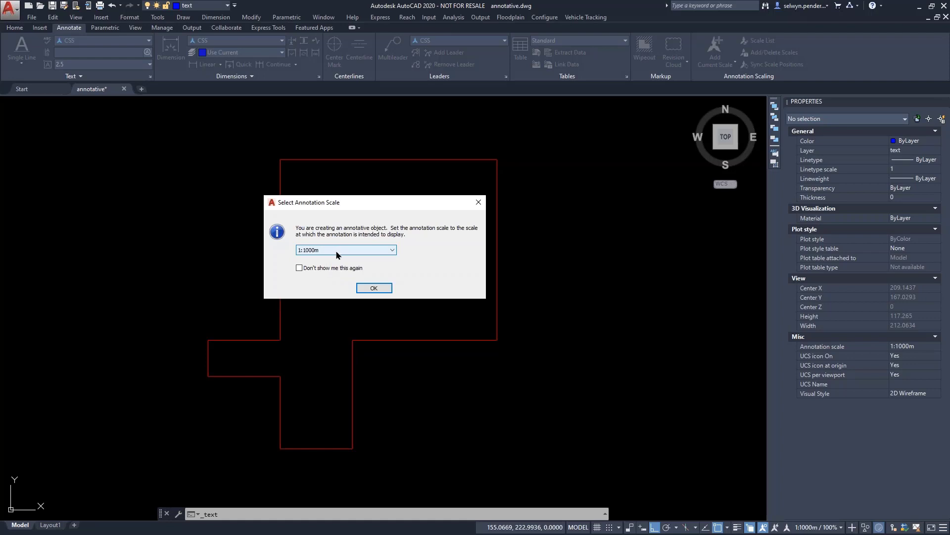
left_click(299, 269)
left_click(299, 269)
left_click(374, 288)
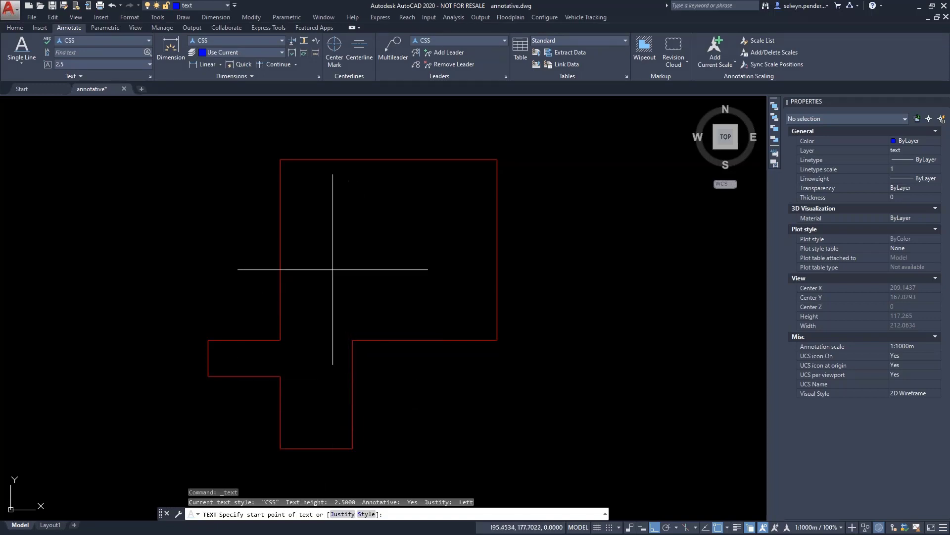
- Place the single-line text INTERIOR inside the large upper area of the outline with the default rotation of 0
left_click(350, 252)
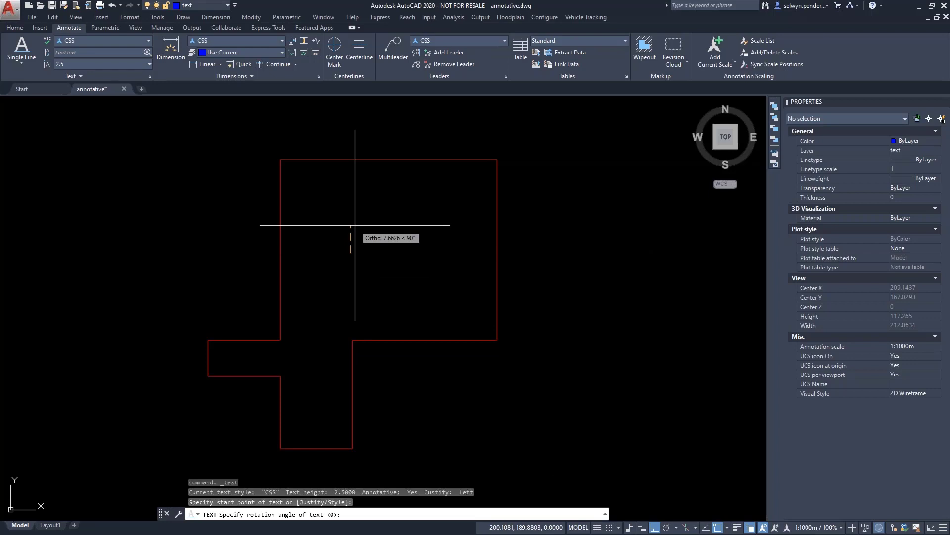
key("Return")
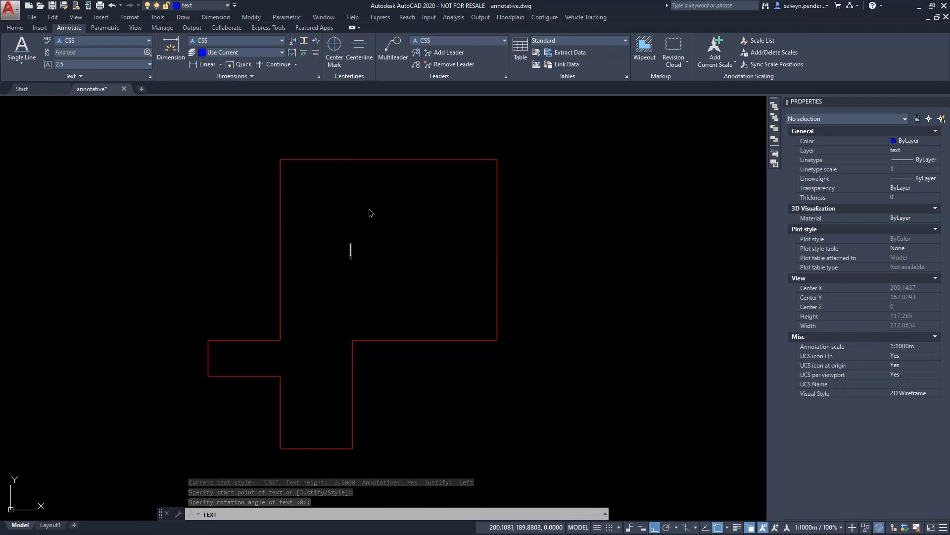
type("INTER")
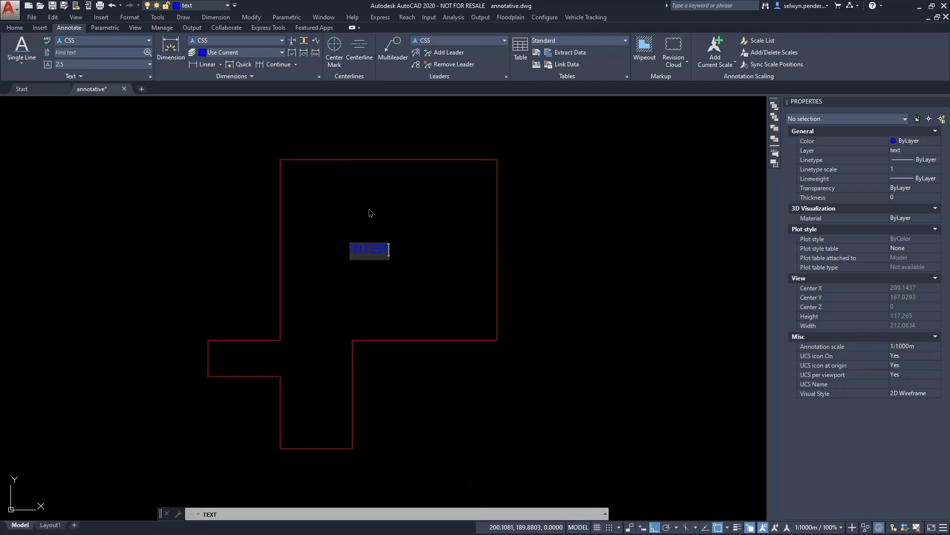
type("IOR")
left_click(362, 192)
key("Return")
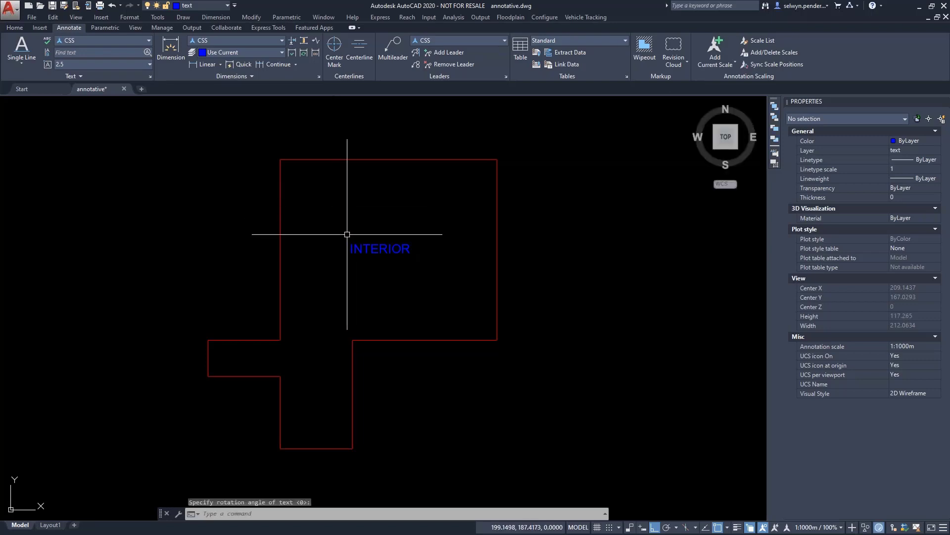
- Select the INTERIOR text, switch the annotation scale to 1:500m and clear the selection
scroll(347, 234, "up", 4)
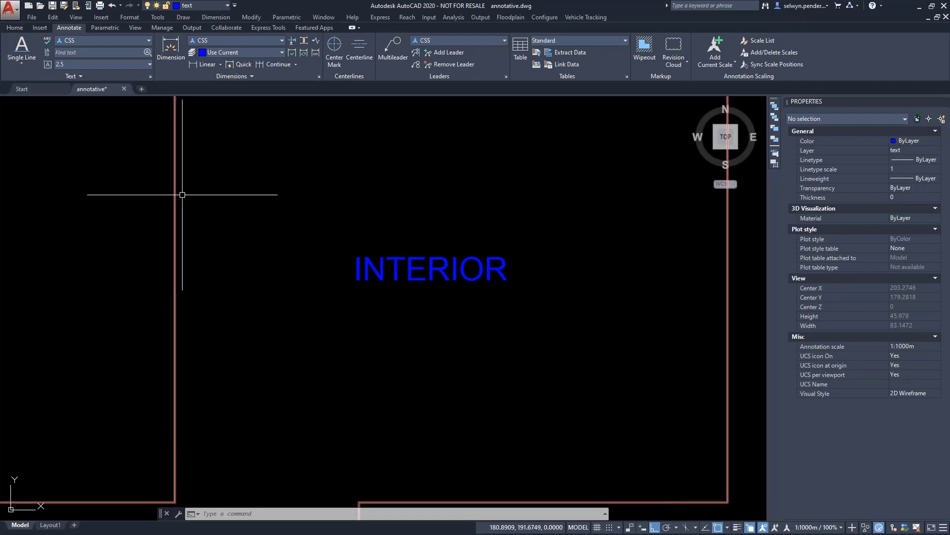
scroll(183, 194, "down", 1)
scroll(350, 245, "down", 1)
mouse_move(336, 239)
middle_mouse_down()
mouse_move(300, 243)
mouse_move(302, 254)
middle_mouse_up()
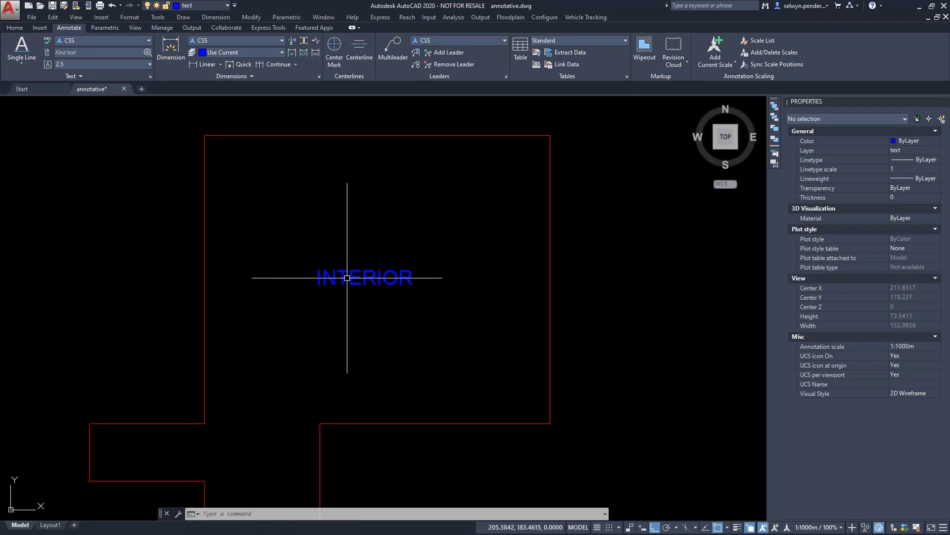
left_click(364, 274)
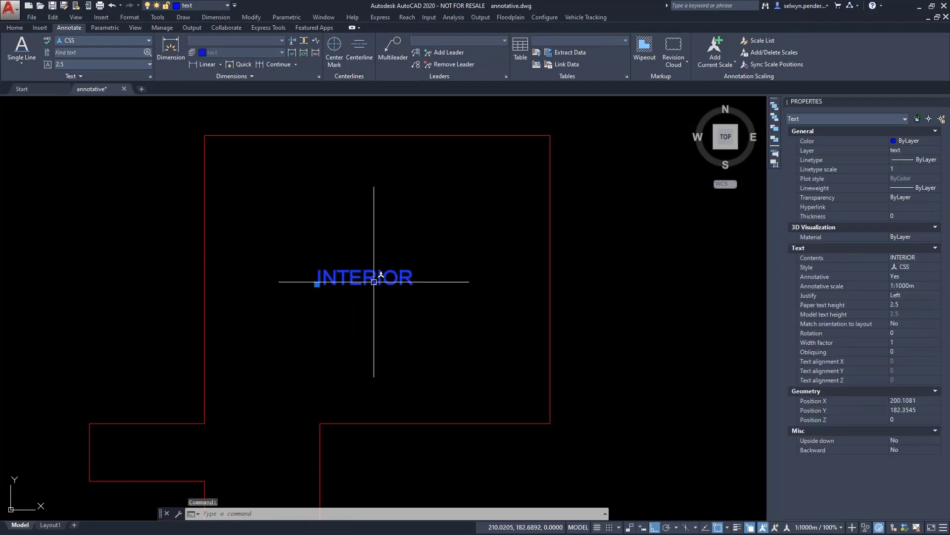
left_click(827, 529)
left_click(794, 430)
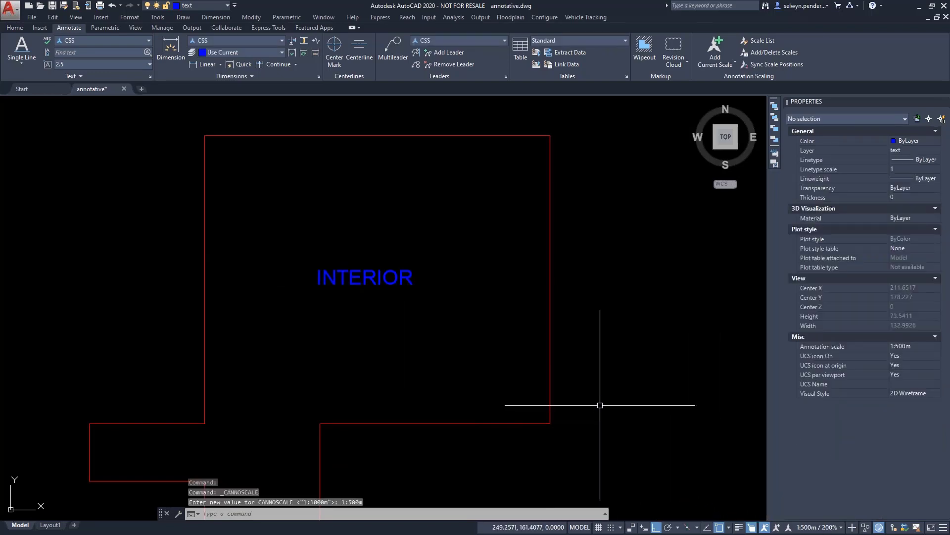
key("Escape")
key("Escape")
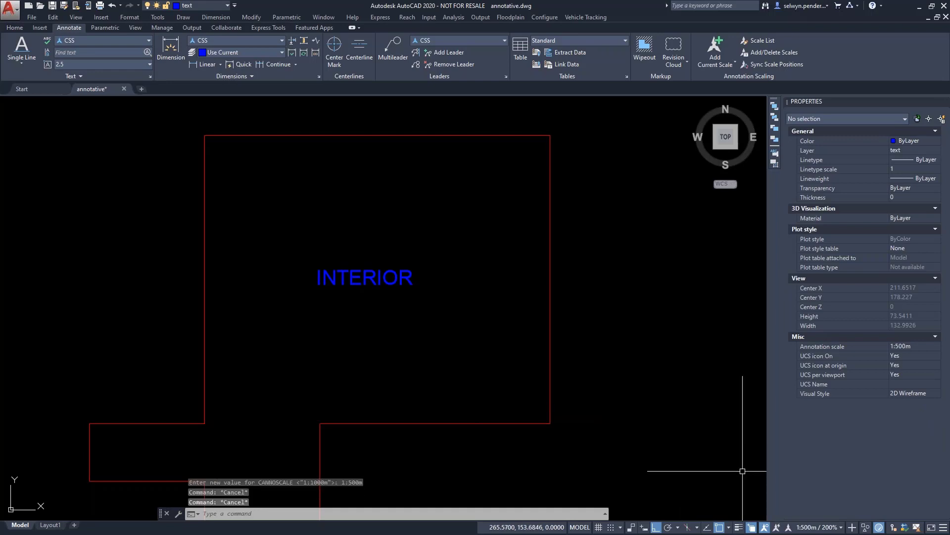
- Set the annotation scale to 1:2000m and erase the INTERIOR text
left_click(833, 528)
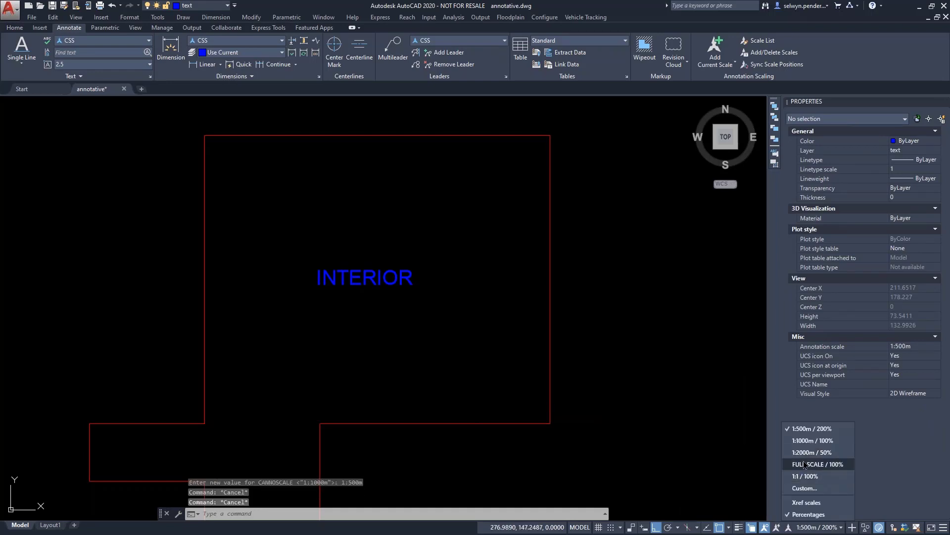
left_click(797, 450)
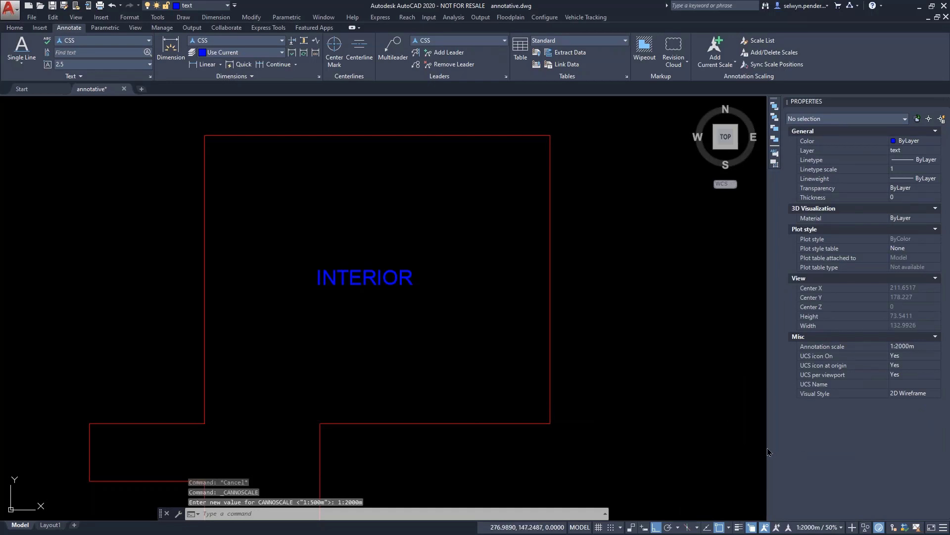
left_click(319, 268)
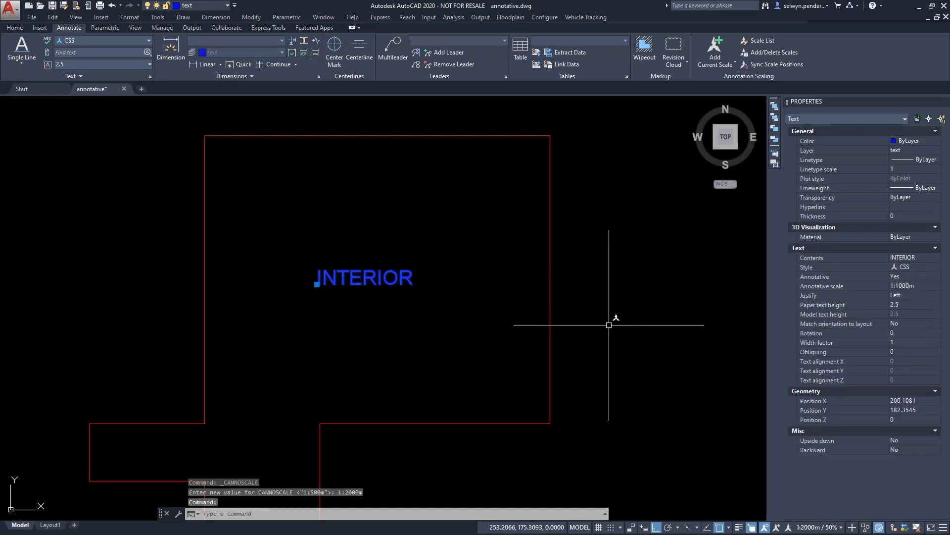
key("Delete")
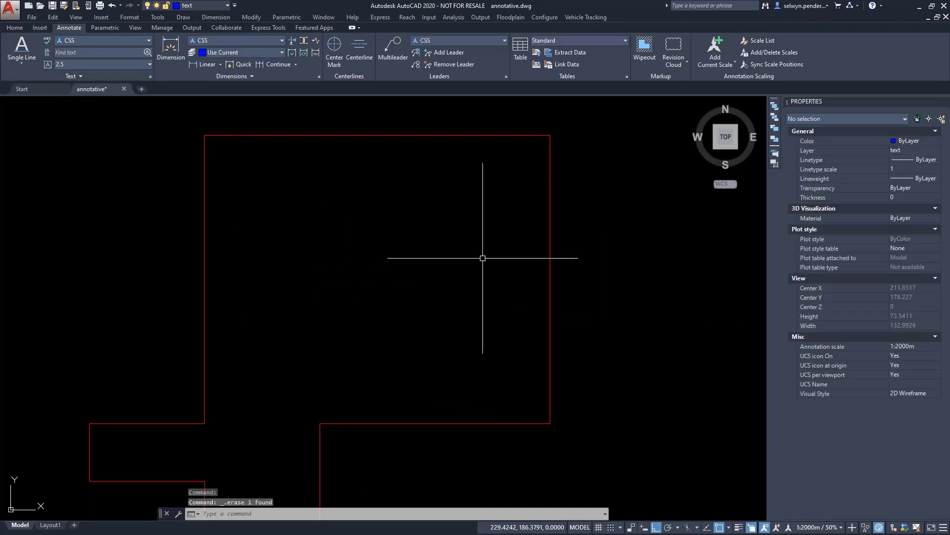
- Create the multiline text INTERIOR inside the large upper area of the outline and finish editing it
type("MTEXT")
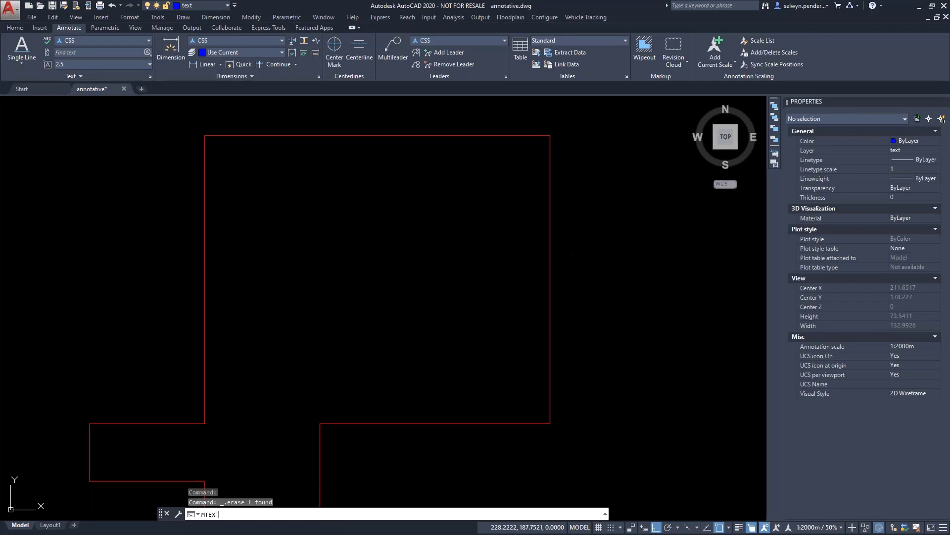
key("Return")
left_click(319, 266)
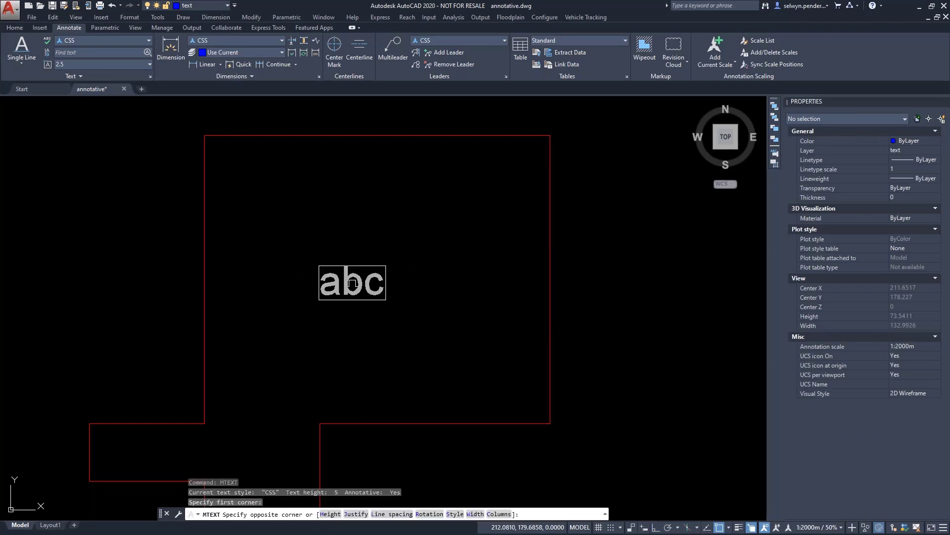
left_click(386, 299)
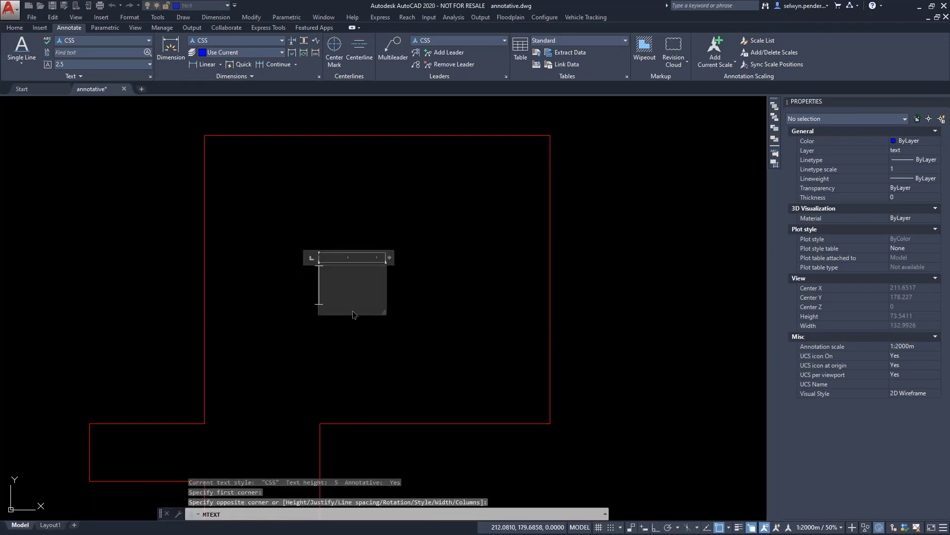
type("INTEROI")
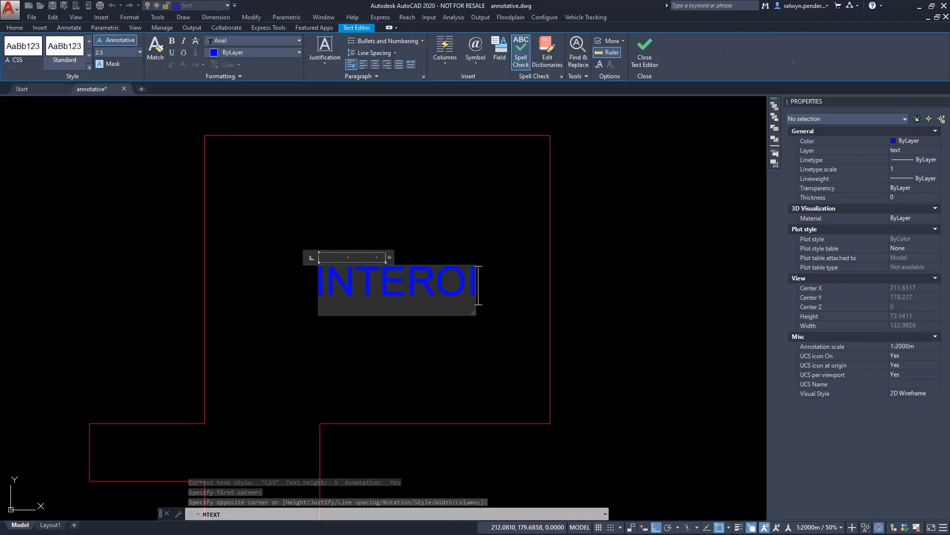
key("BackSpace")
key("BackSpace")
type("IOR")
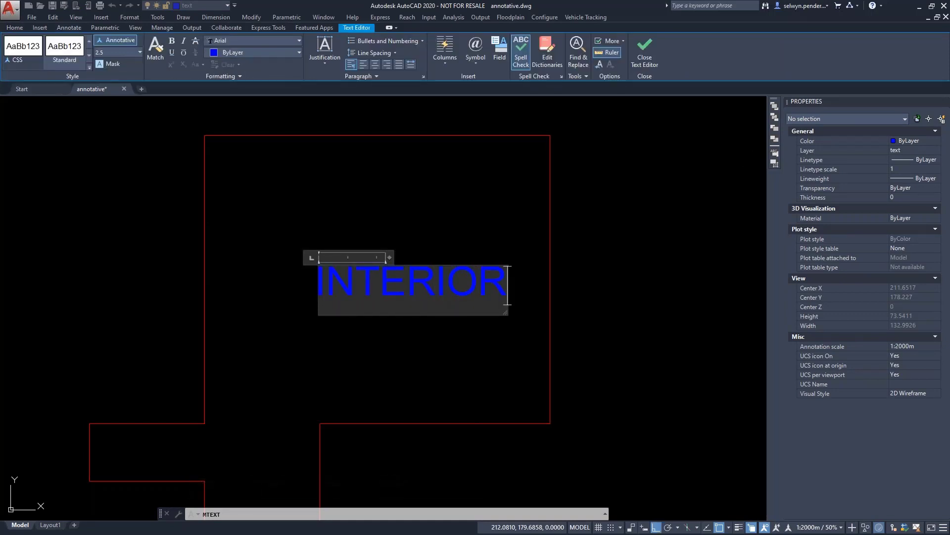
left_click(318, 395)
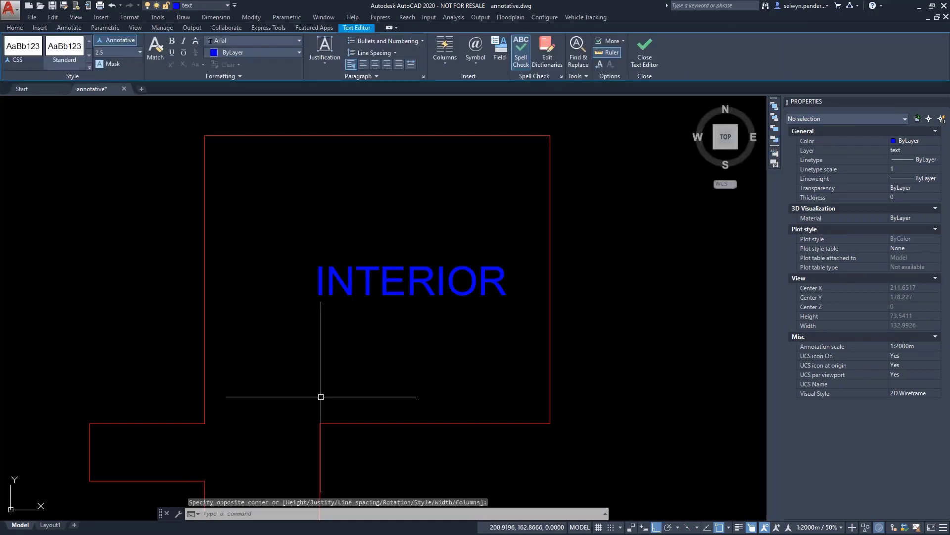
- Set the annotation scale to 1:1000m and enable automatically adding scales to annotative objects when the scale changes
left_click(814, 527)
left_click(805, 440)
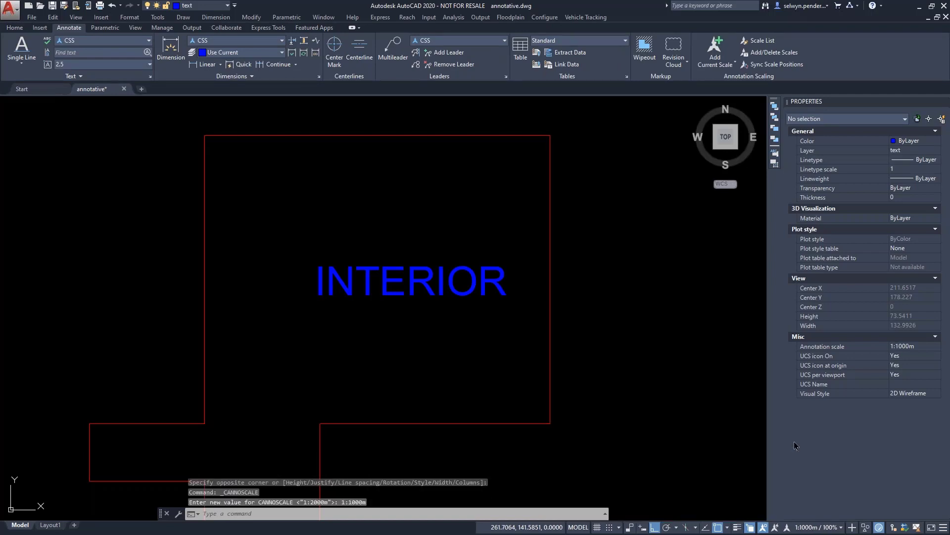
left_click(774, 528)
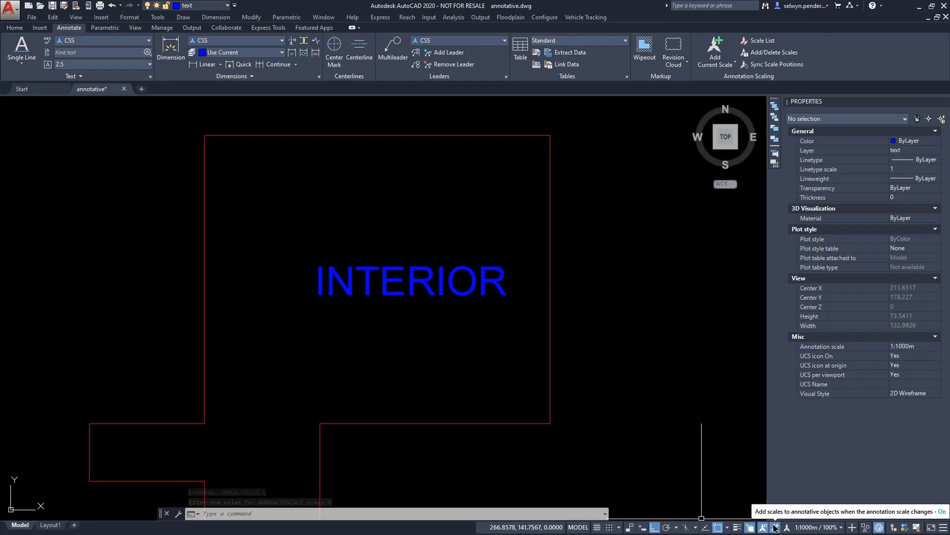
- Switch the annotation scale to 1:500m, 1:2000m and back to 1:1000m to add these scales to the INTERIOR text
left_click(814, 528)
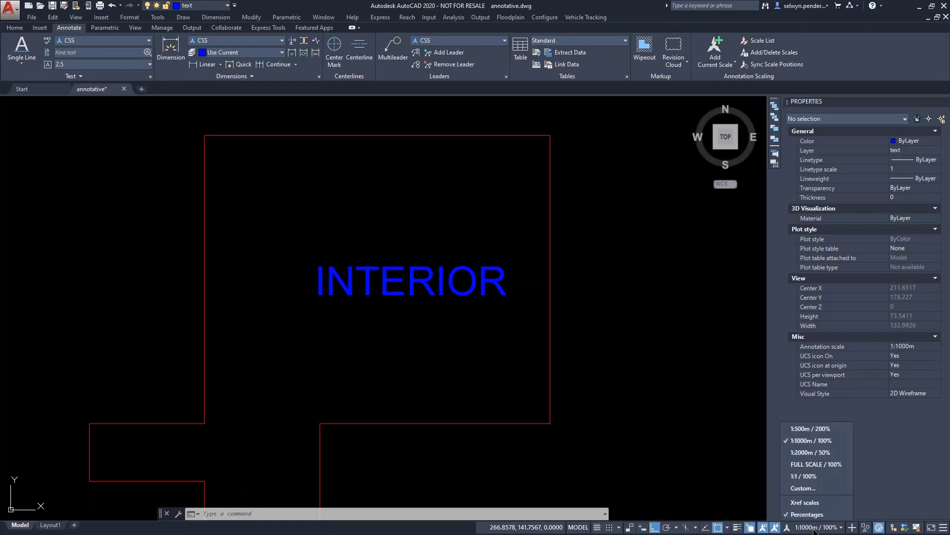
left_click(792, 429)
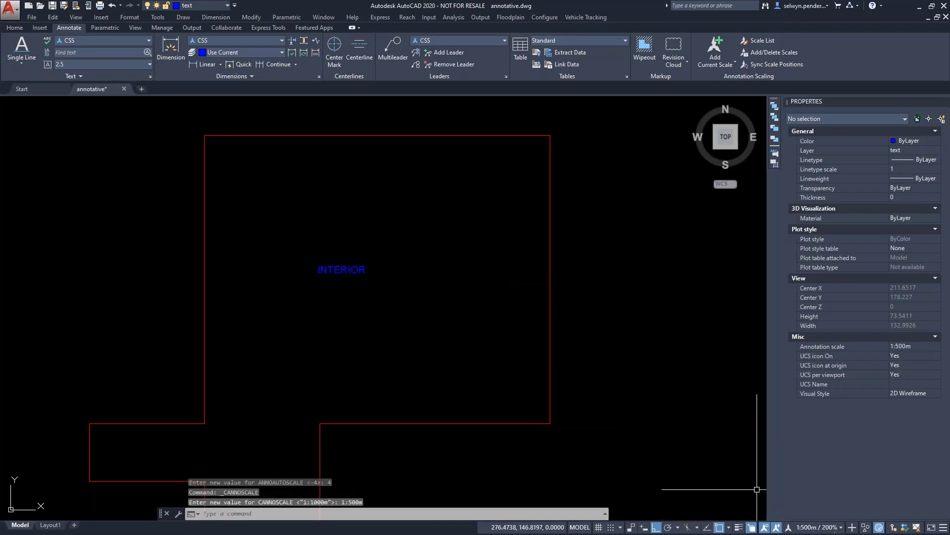
left_click(816, 528)
left_click(808, 452)
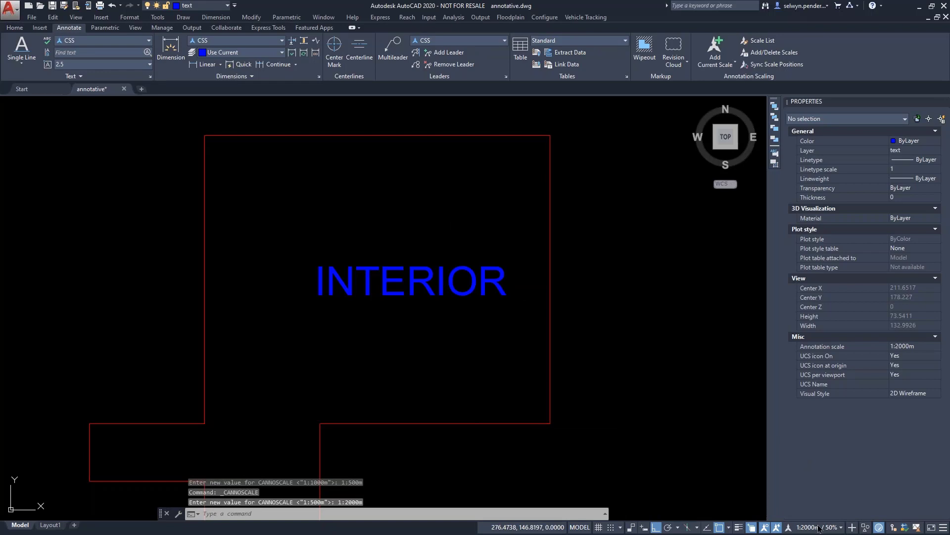
left_click(820, 528)
left_click(802, 441)
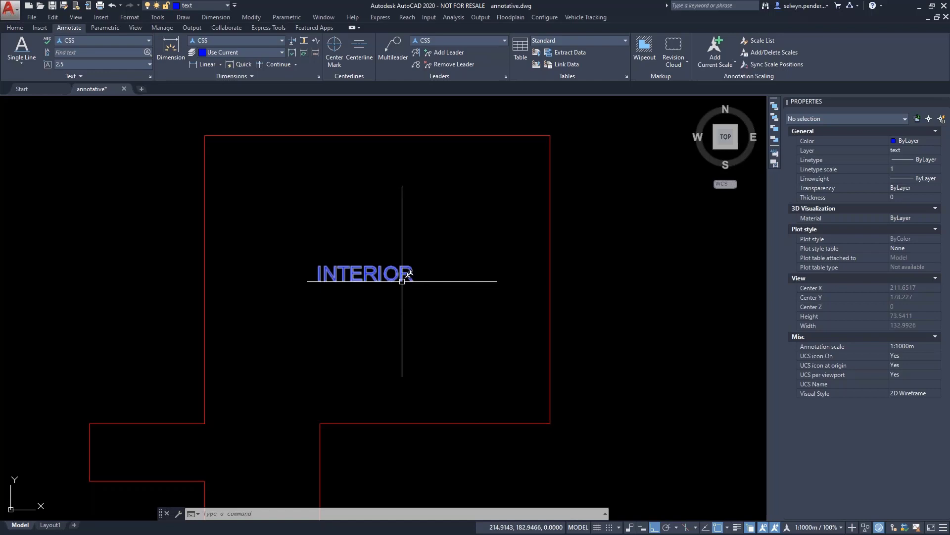
- Review the INTERIOR text's assigned annotation scales and add the FULL SCALE and 1:1 scales to them
left_click(753, 58)
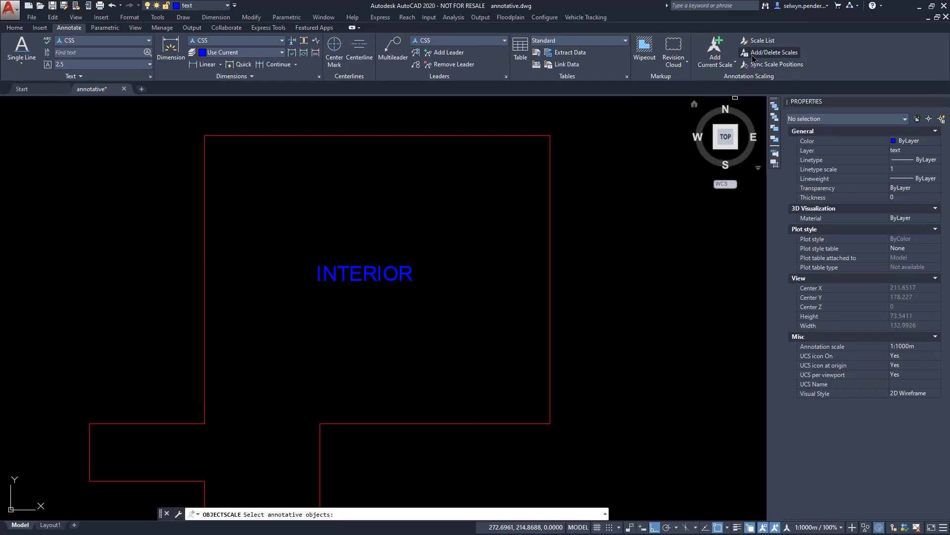
left_click(356, 276)
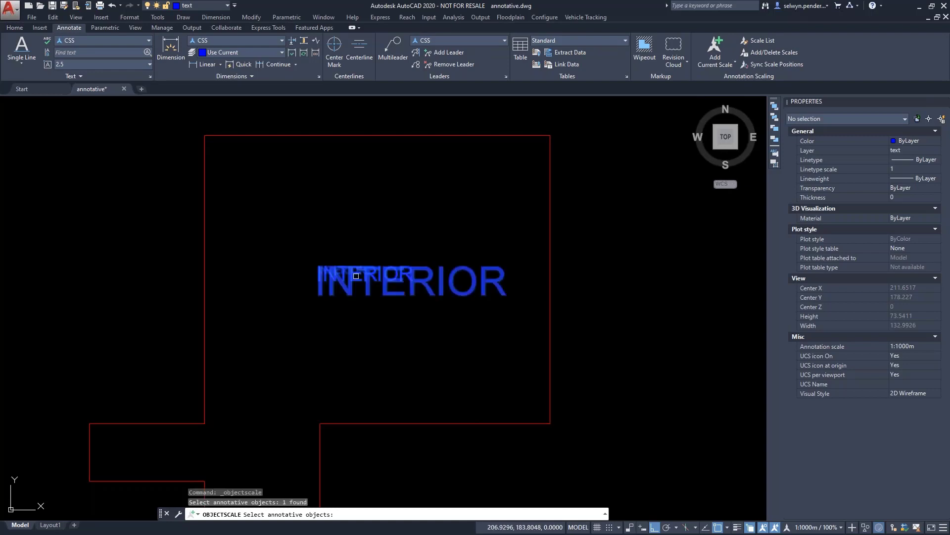
key("Return")
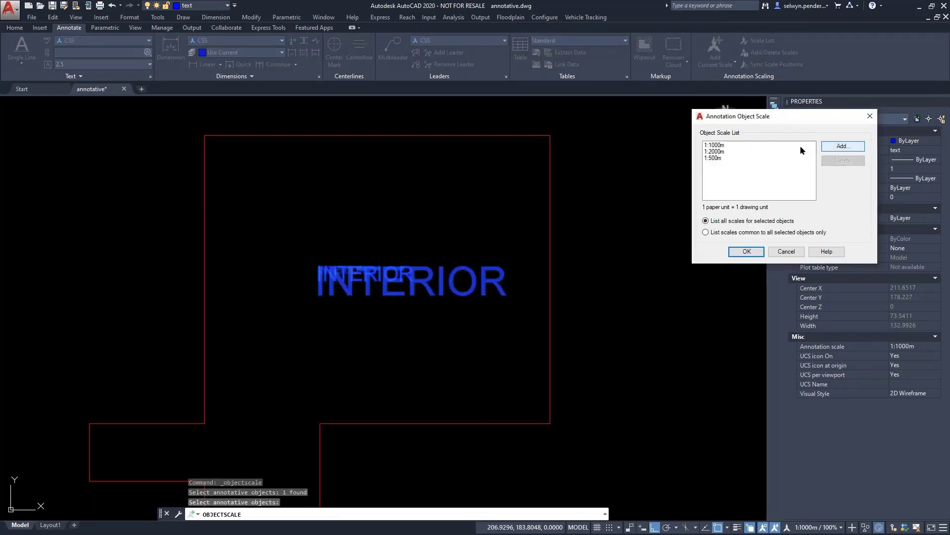
left_click(720, 146)
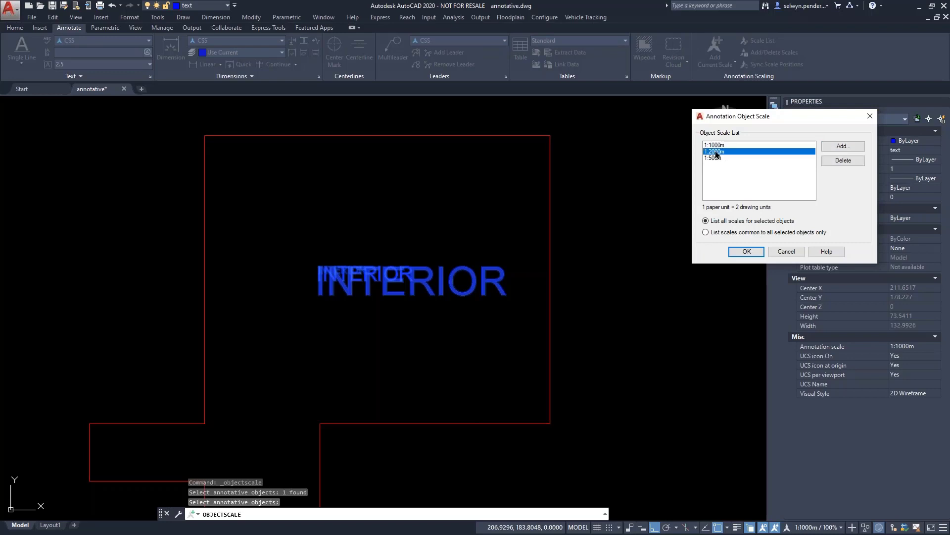
left_click(720, 158)
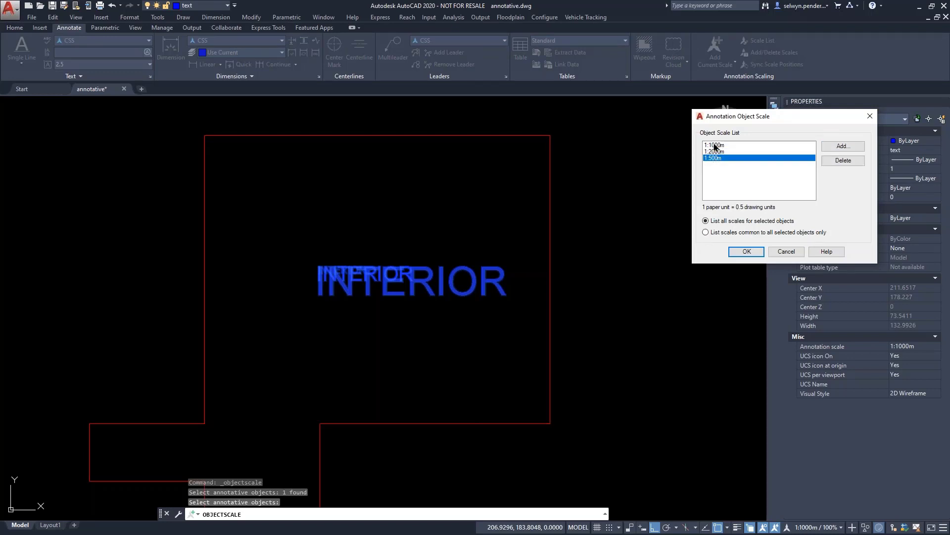
left_click(714, 145)
left_click(713, 158, "shift")
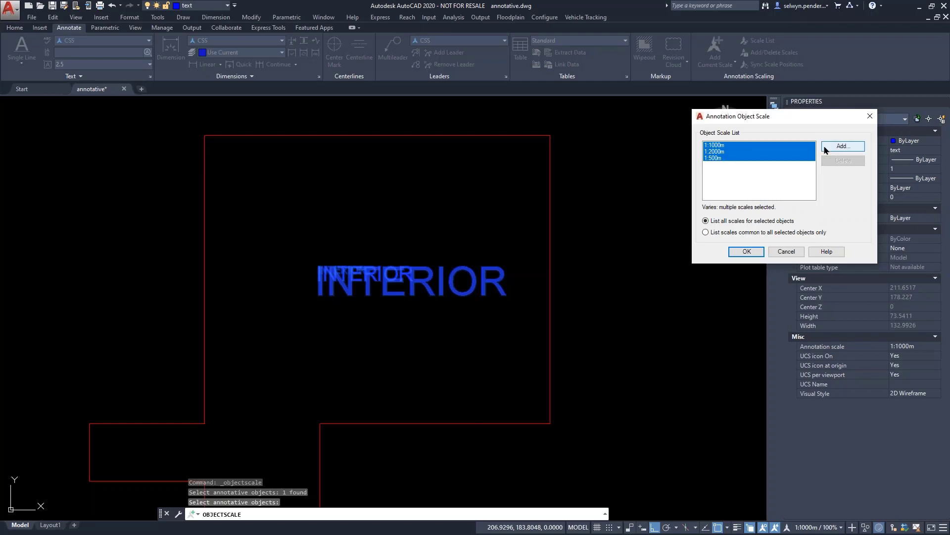
left_click(826, 148)
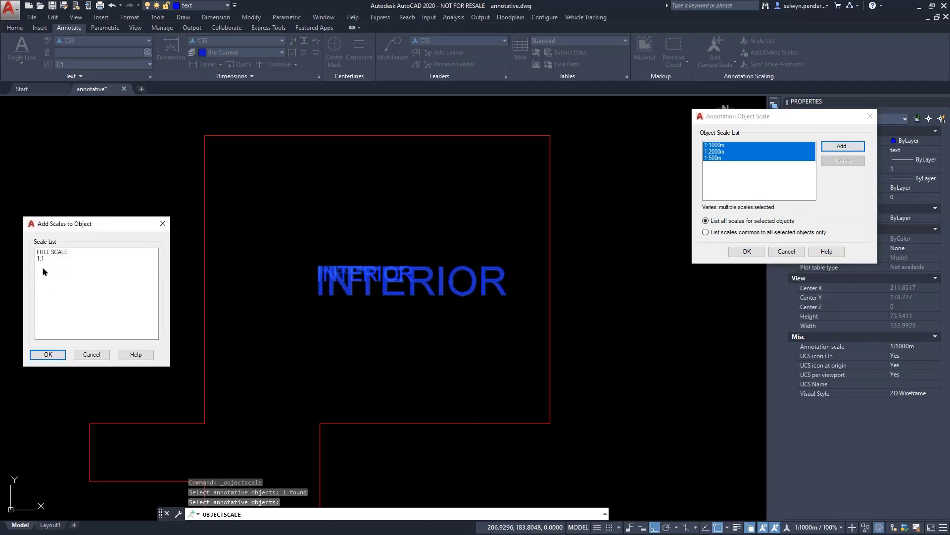
left_click(45, 252)
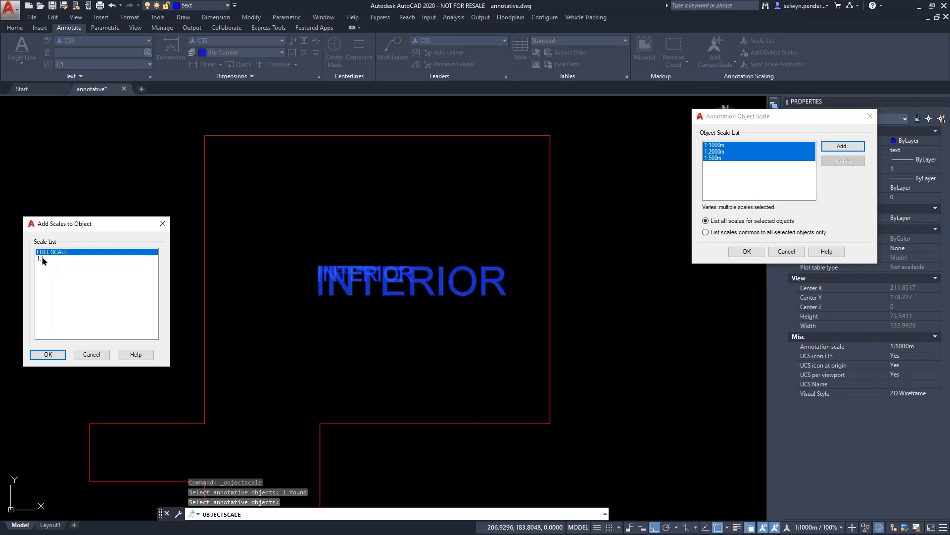
left_click(43, 259, "ctrl")
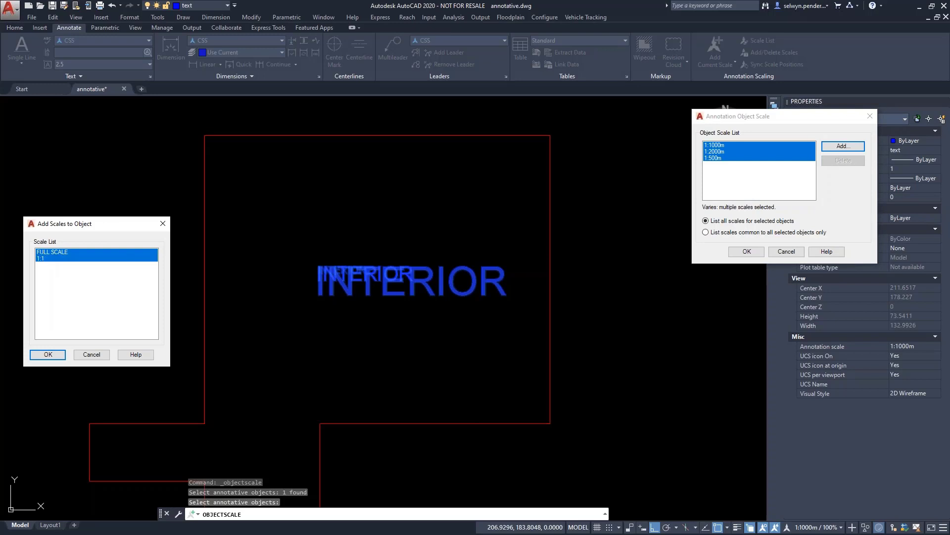
left_click(47, 355)
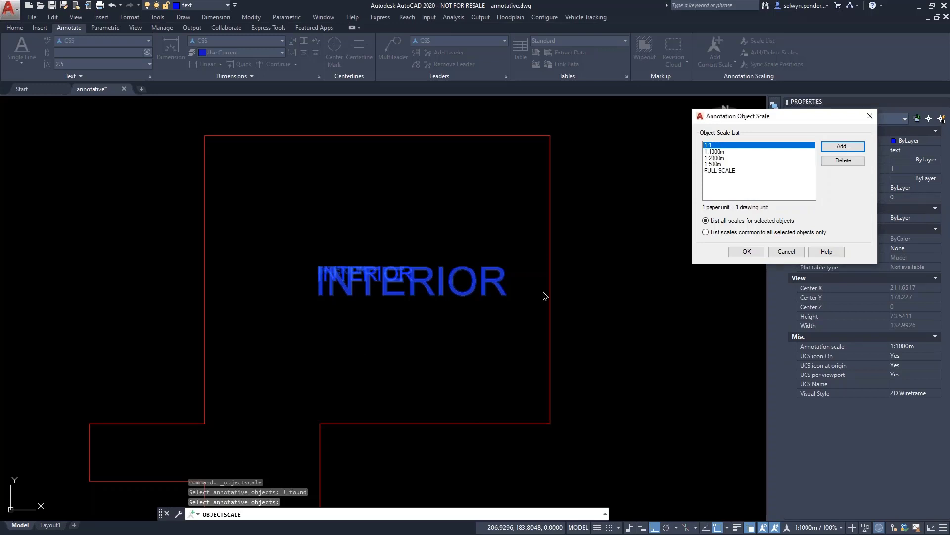
left_click(744, 252)
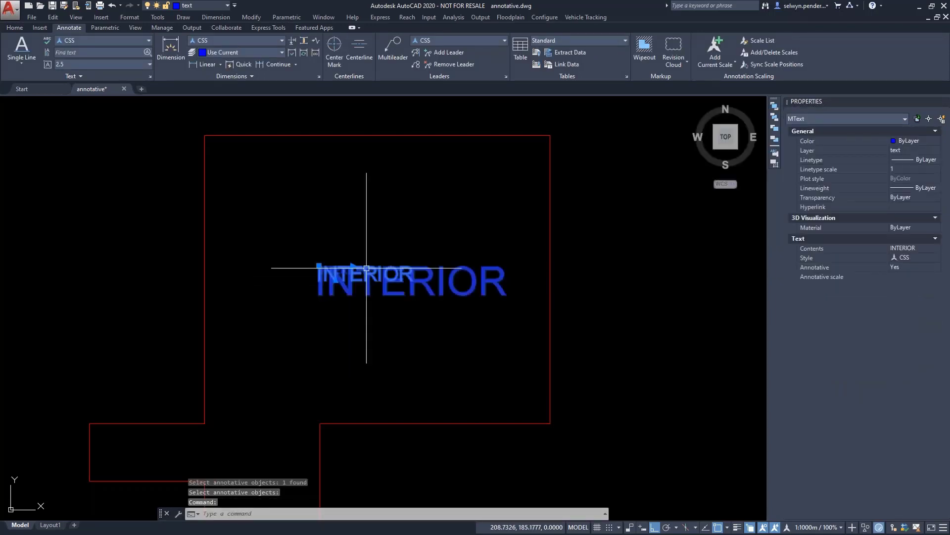
- Delete the 1:1 and FULL SCALE scales from the INTERIOR text's object scale list
left_click(762, 53)
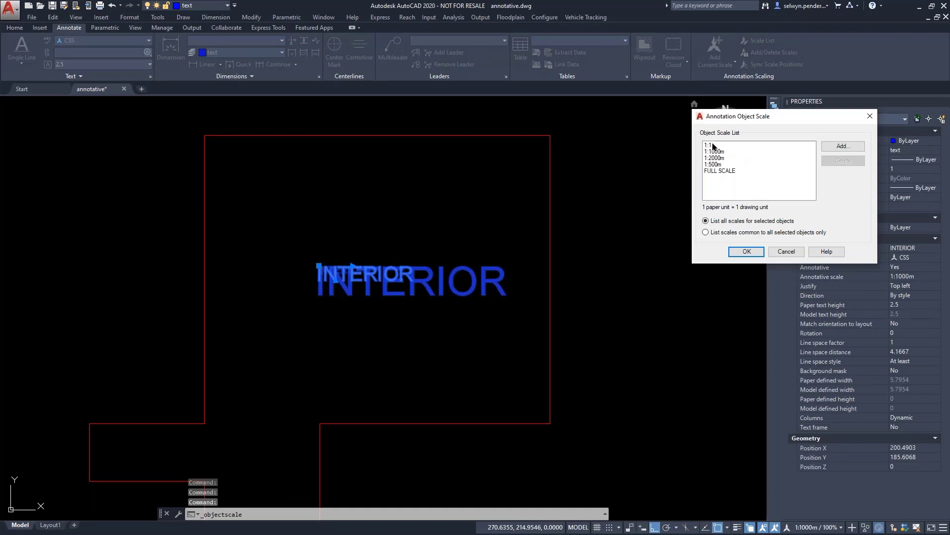
left_click(713, 145)
left_click(720, 171, "ctrl")
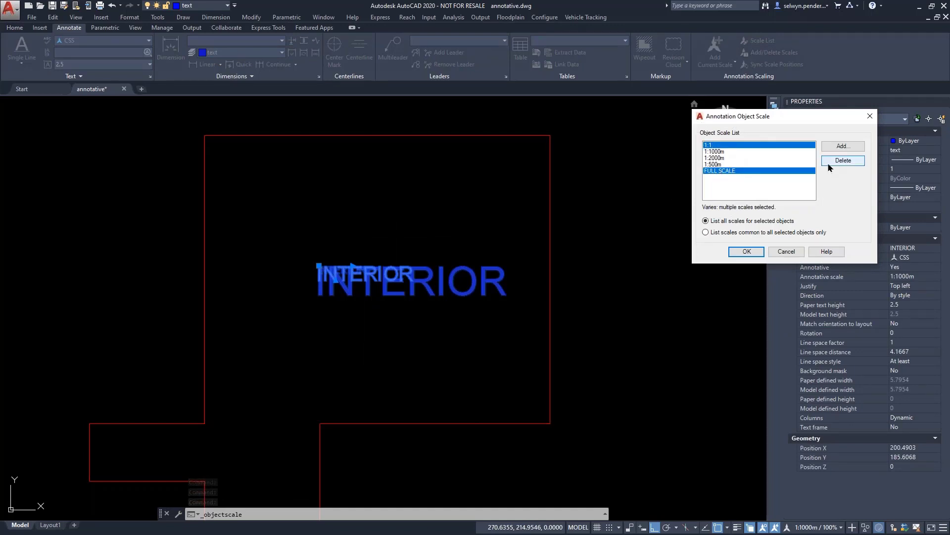
left_click(828, 164)
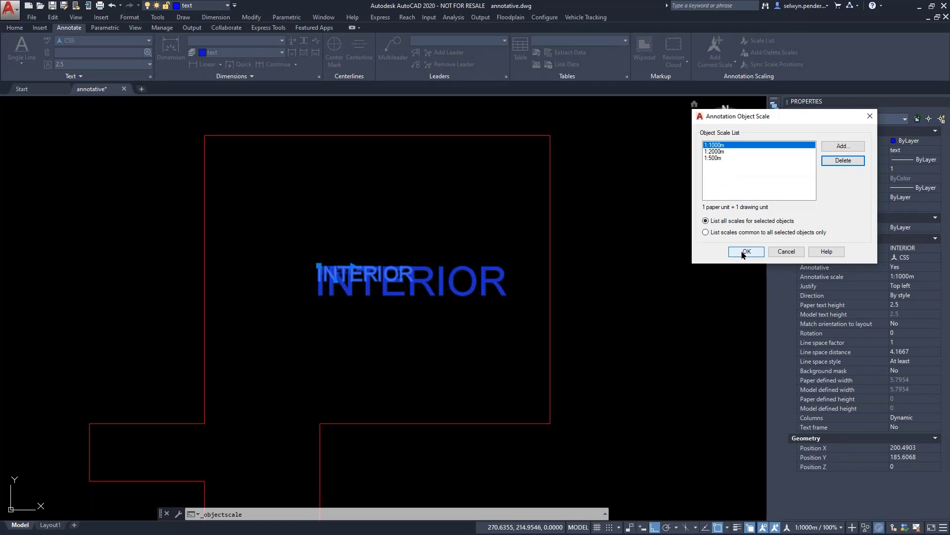
left_click(743, 253)
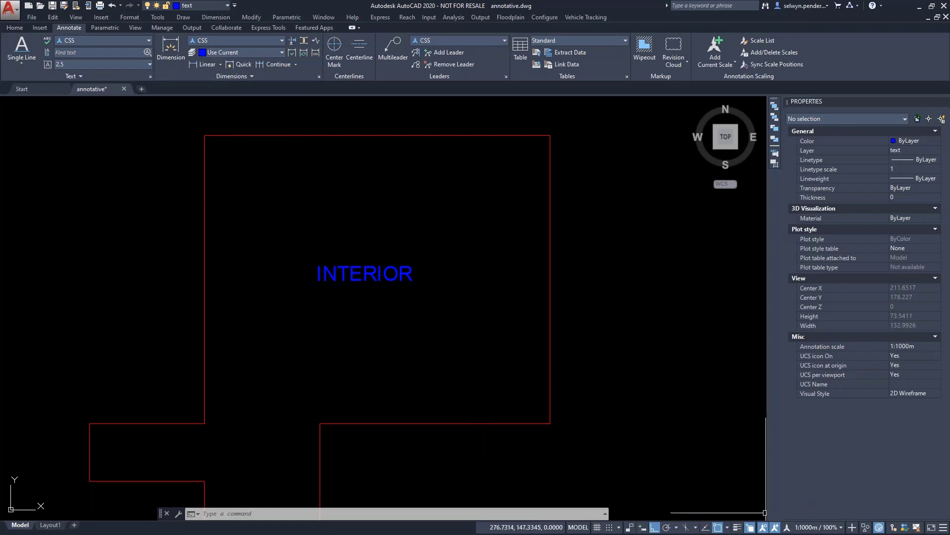
- Switch the current dimension style to Standard and return it to the annotative CSS style
mouse_move(410, 193)
middle_mouse_down()
mouse_move(435, 231)
mouse_move(465, 193)
middle_mouse_up()
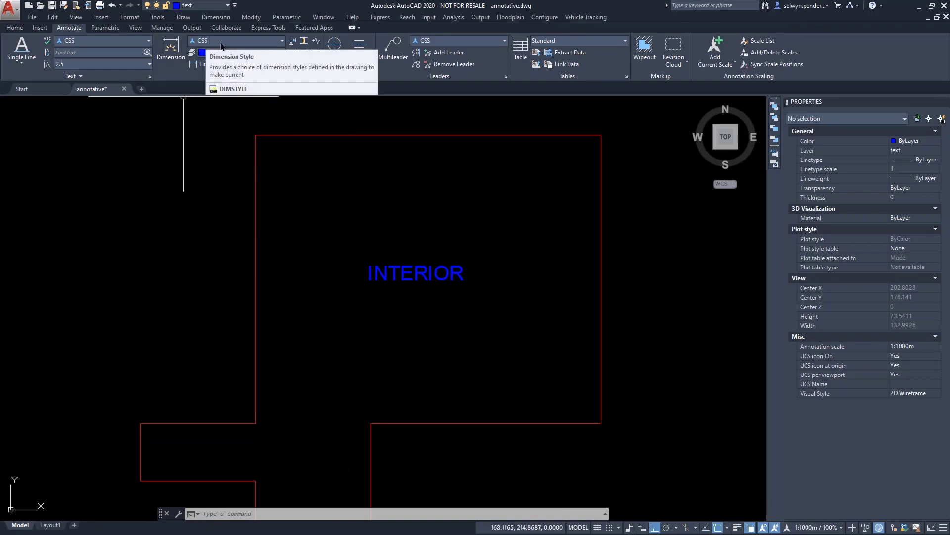
left_click(221, 43)
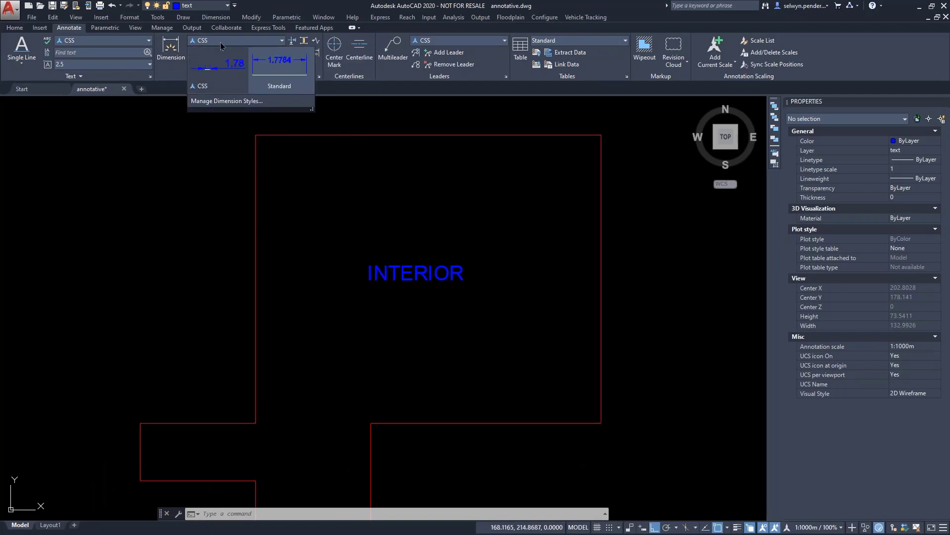
left_click(216, 69)
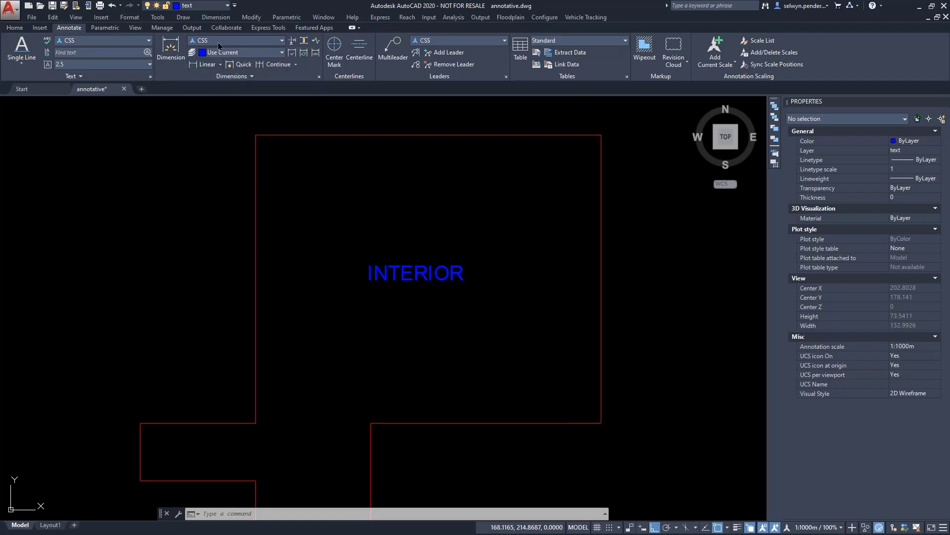
left_click(218, 43)
left_click(272, 64)
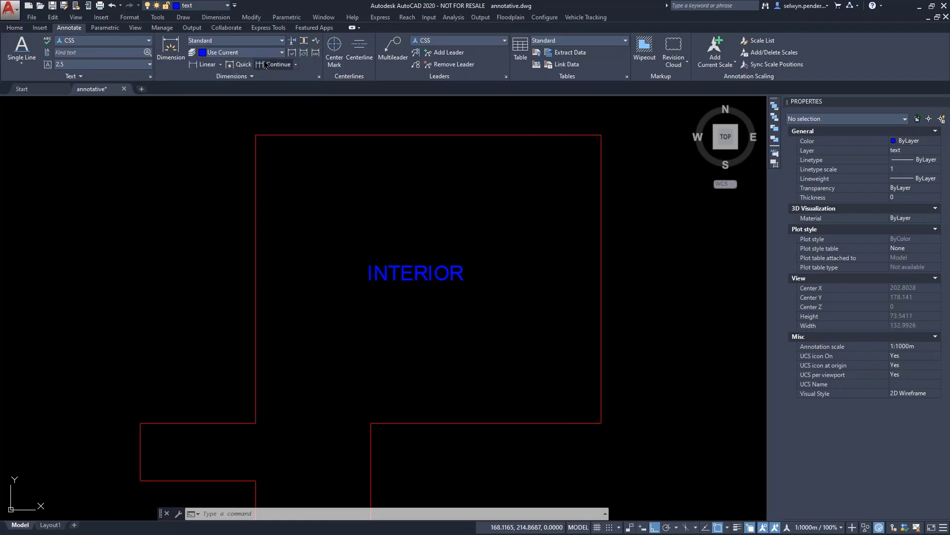
left_click(218, 43)
left_click(212, 73)
- Dimension the outline's top edge with the CSS style, placing the dimension line above it, and end the command
left_click(170, 60)
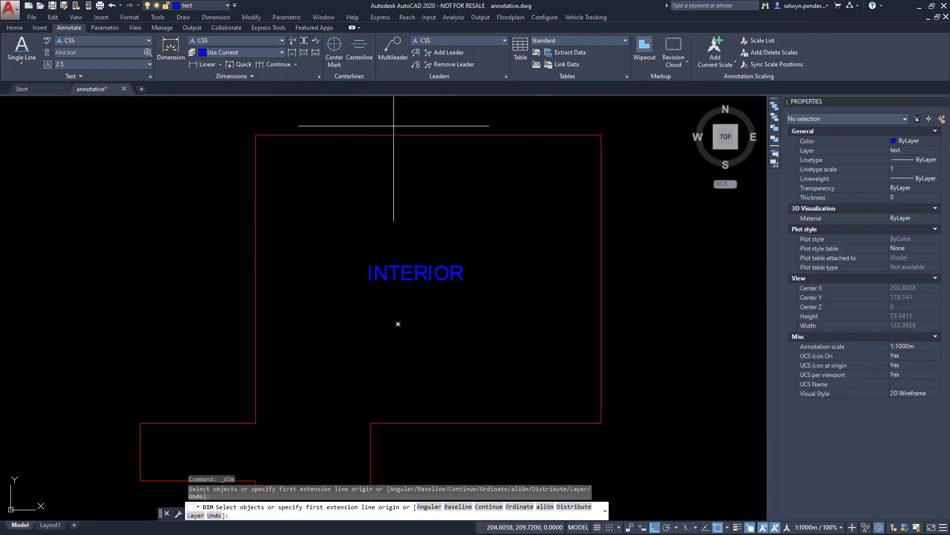
key("Return")
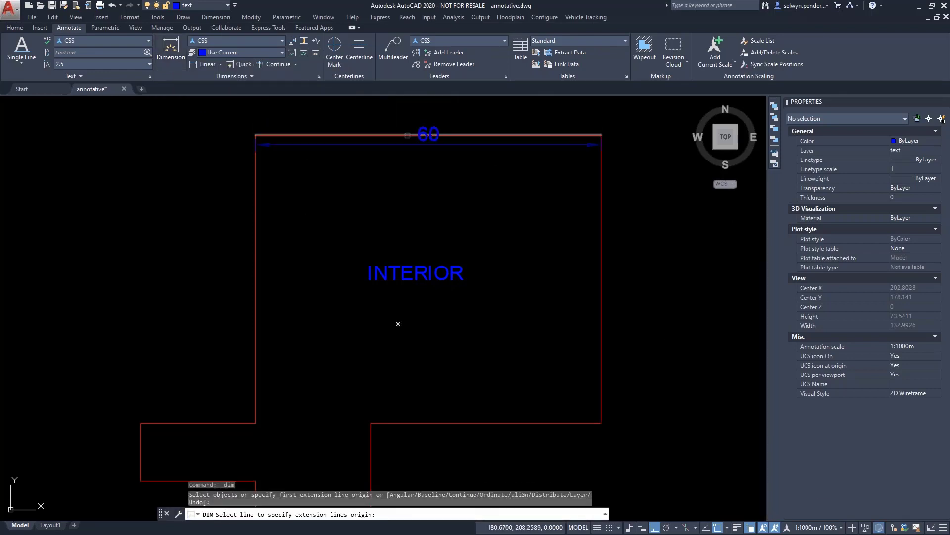
left_click(407, 135)
left_click(389, 105)
scroll(488, 149, "down", 2)
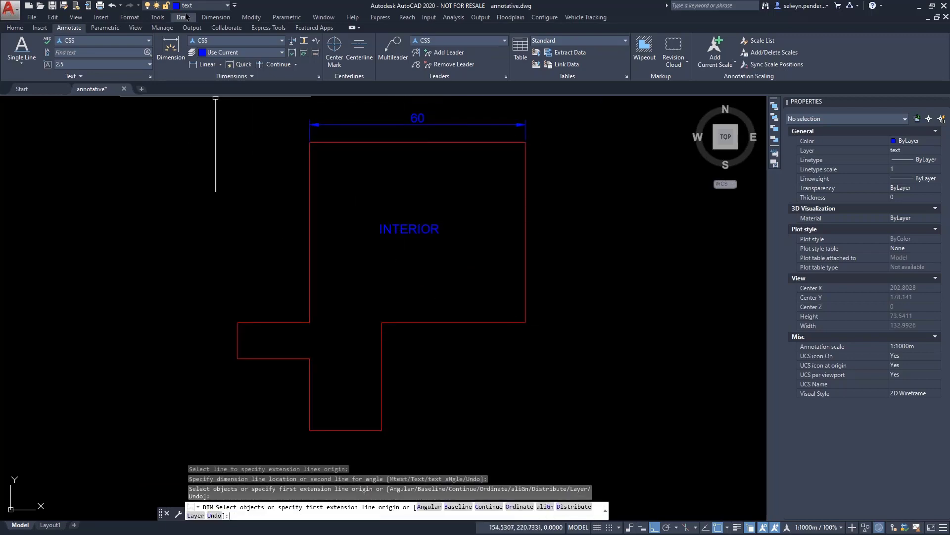
key("Escape")
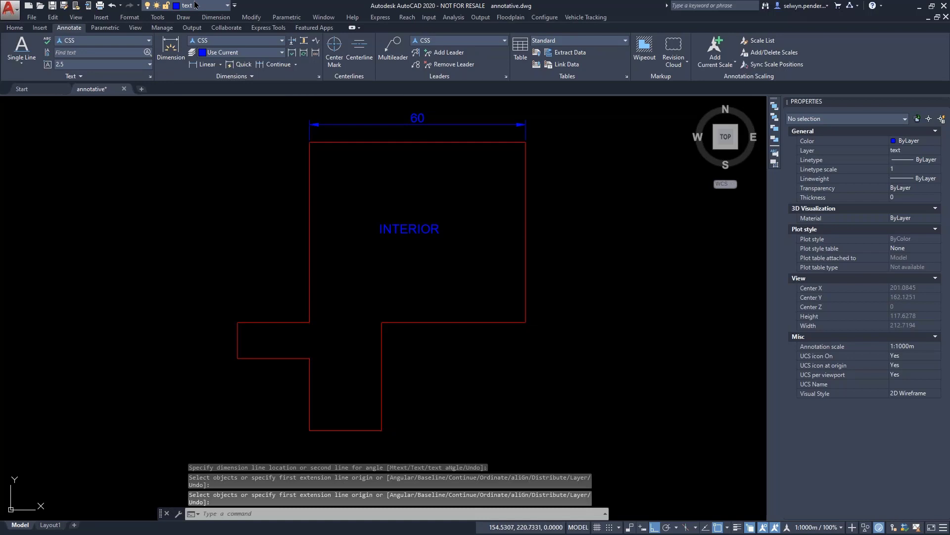
- Make dim the current layer and move the dimension above the outline's top edge onto the dim layer
left_click(194, 5)
left_click(200, 43)
left_click(341, 122)
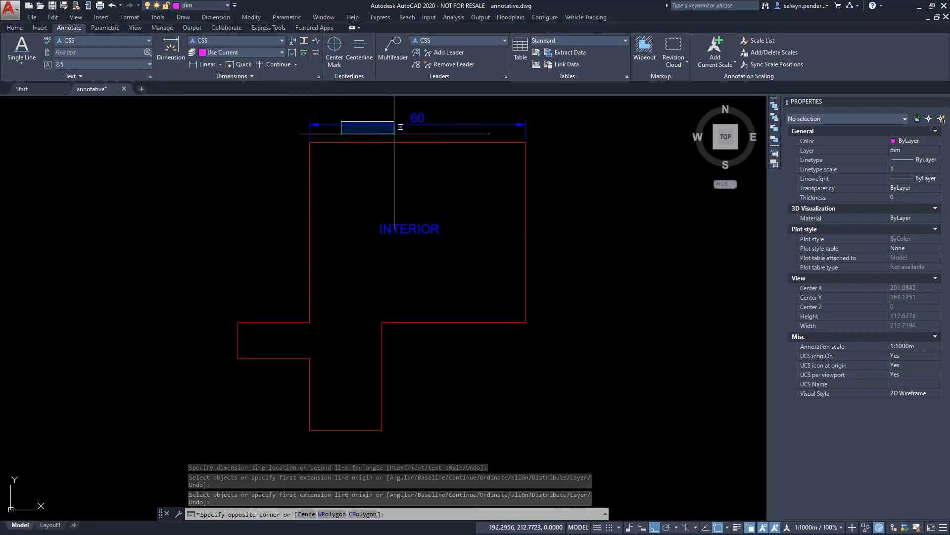
left_click(436, 134)
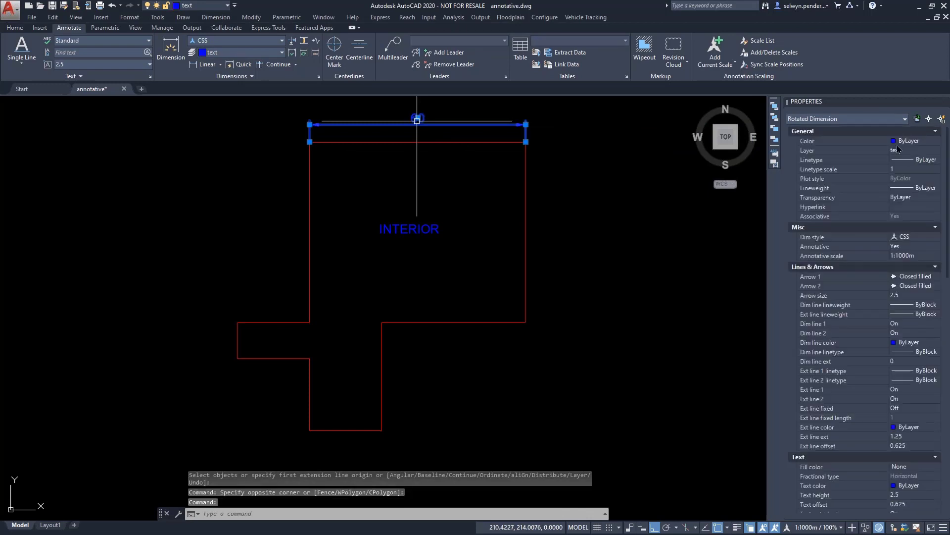
left_click(902, 151)
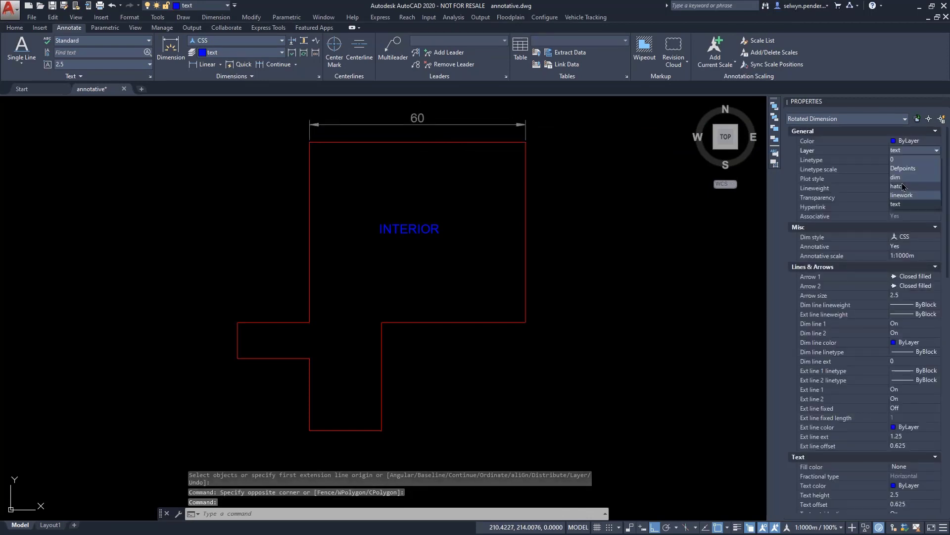
left_click(897, 177)
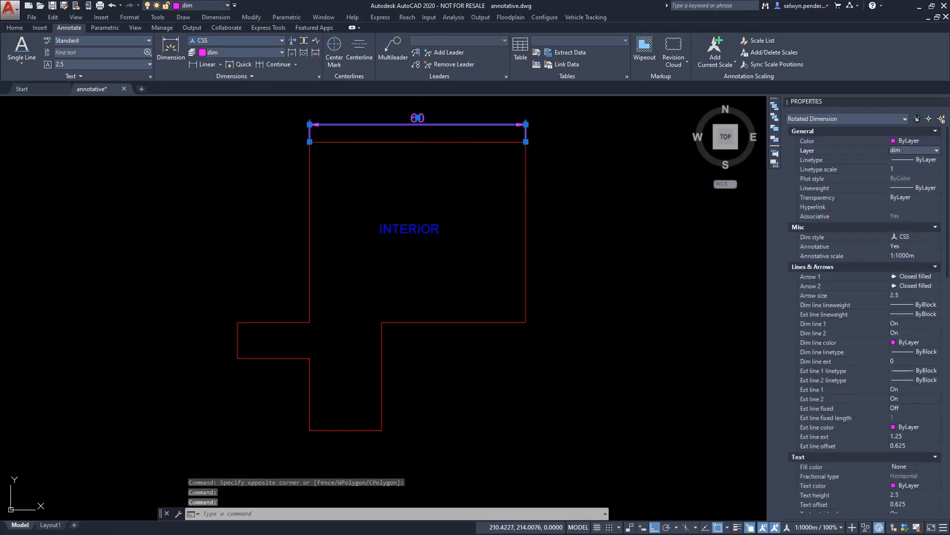
- Dimension the left edge of the outline's main block and the upper edge of its left arm
left_click(175, 52)
left_click(310, 223)
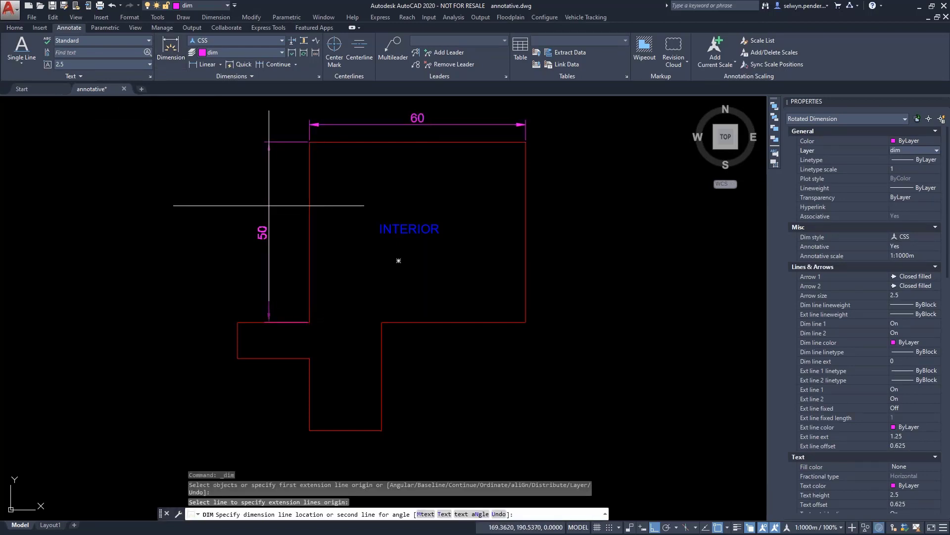
left_click(279, 258)
left_click(251, 322)
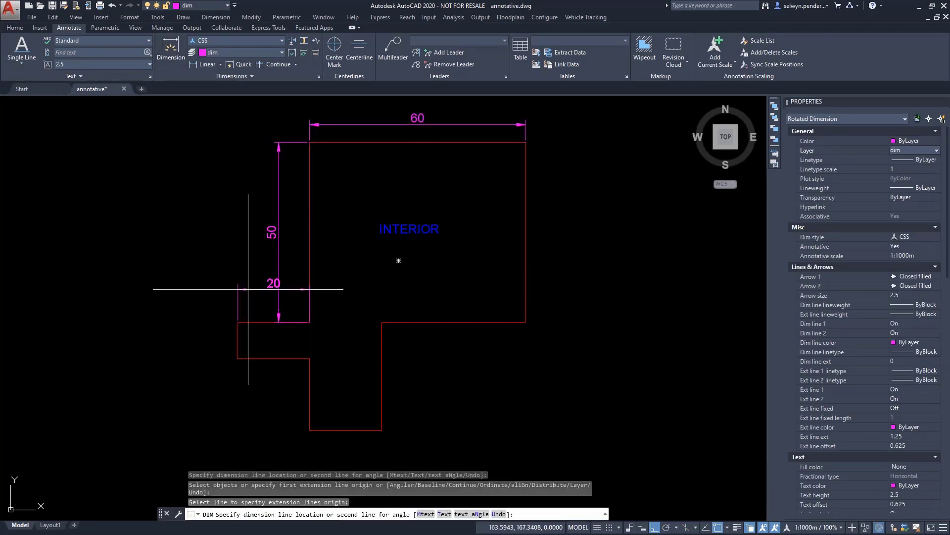
left_click(250, 293)
left_click(234, 339)
left_click(200, 343)
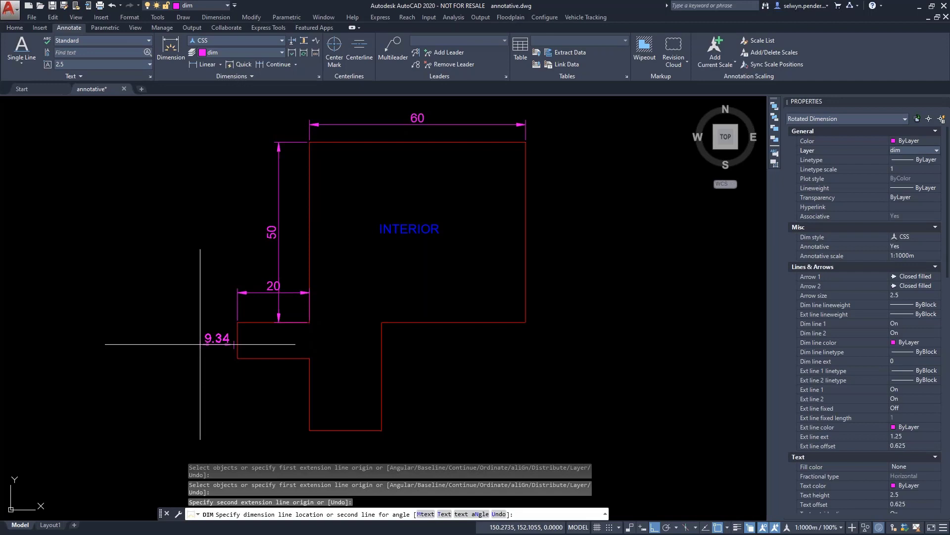
key("Escape")
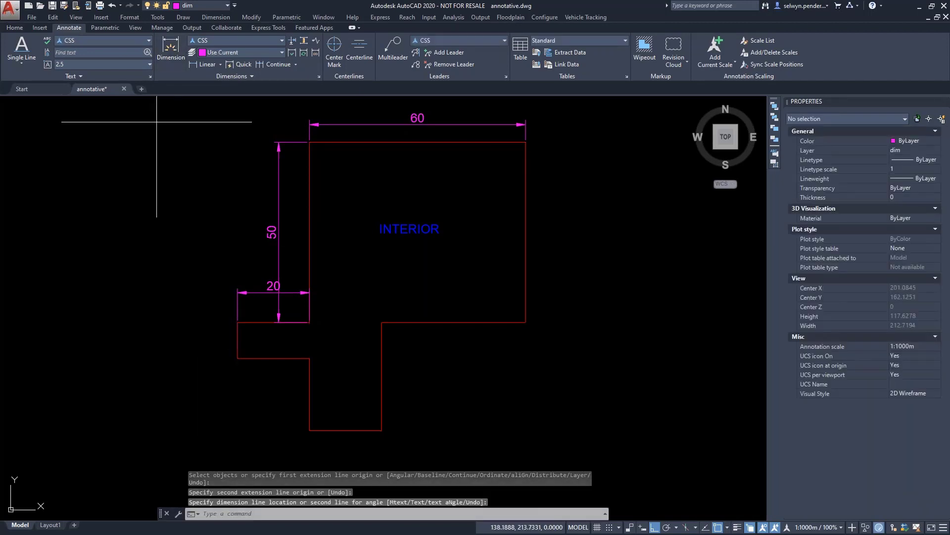
- Dimension the left arm's end edge on its outer side and the arm's lower edge below it
left_click(173, 47)
left_click(237, 337)
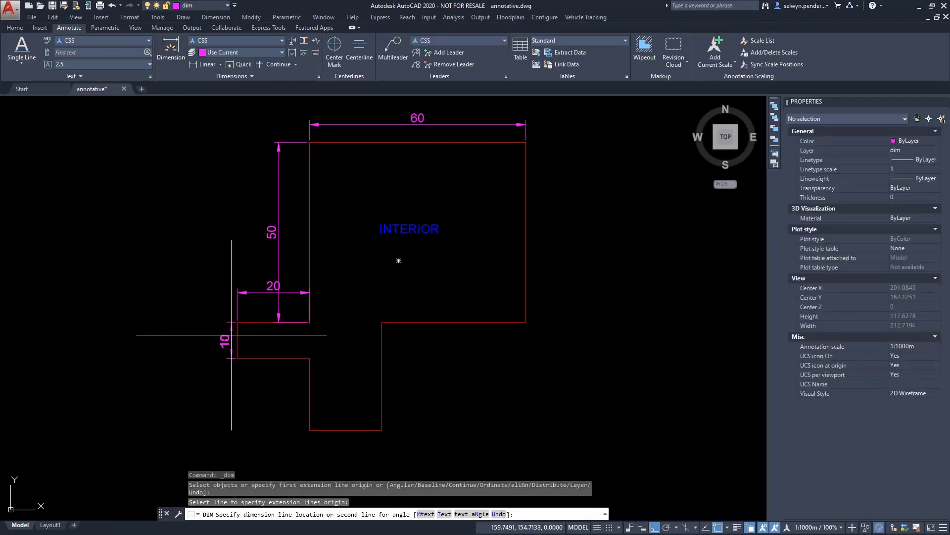
left_click(221, 339)
left_click(275, 358)
left_click(284, 389)
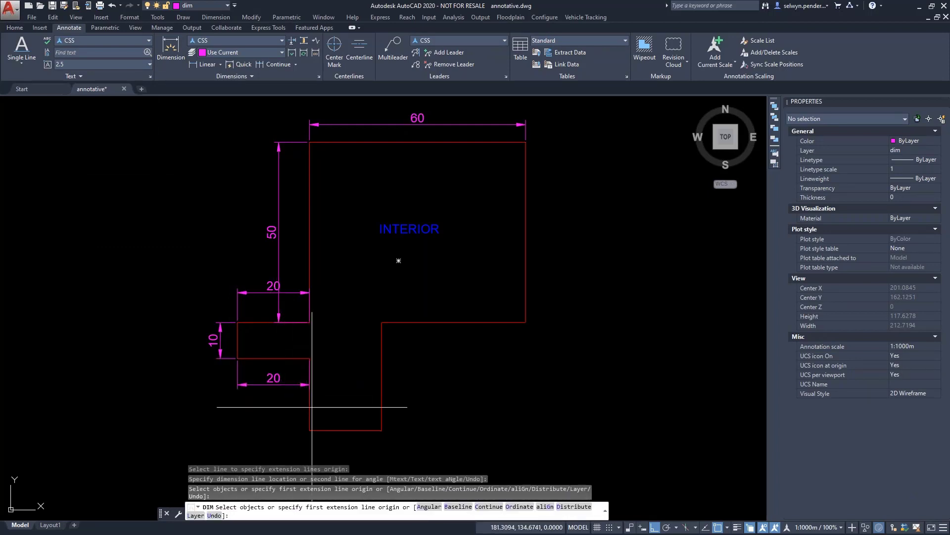
- Dimension the lower leg's left, bottom and right edges, placing each dimension line outside the outline
left_click(308, 405)
left_click(296, 405)
left_click(349, 430)
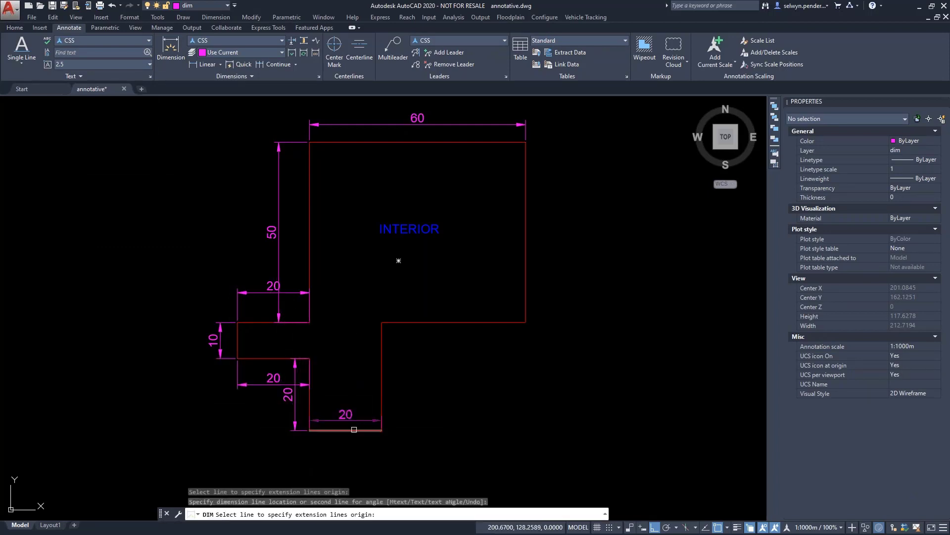
left_click(355, 450)
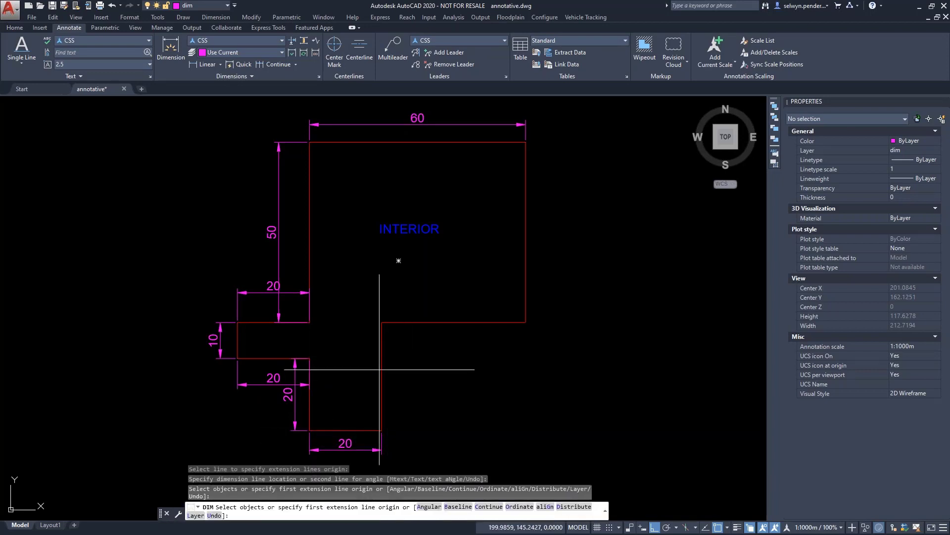
left_click(381, 346)
left_click(407, 421)
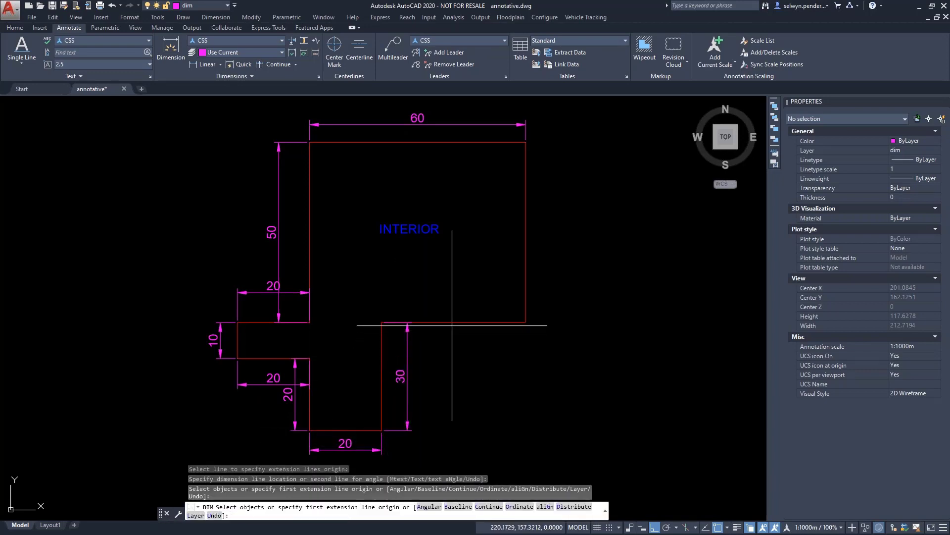
- Dimension the main block's lower edge and right edge outside the outline, and end the dimension command
left_click(452, 324)
left_click(488, 357)
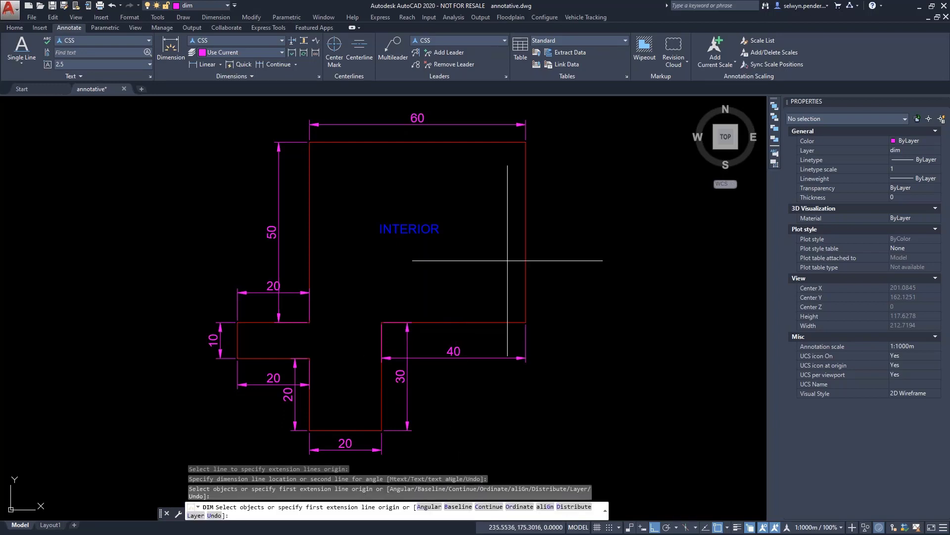
left_click(526, 246)
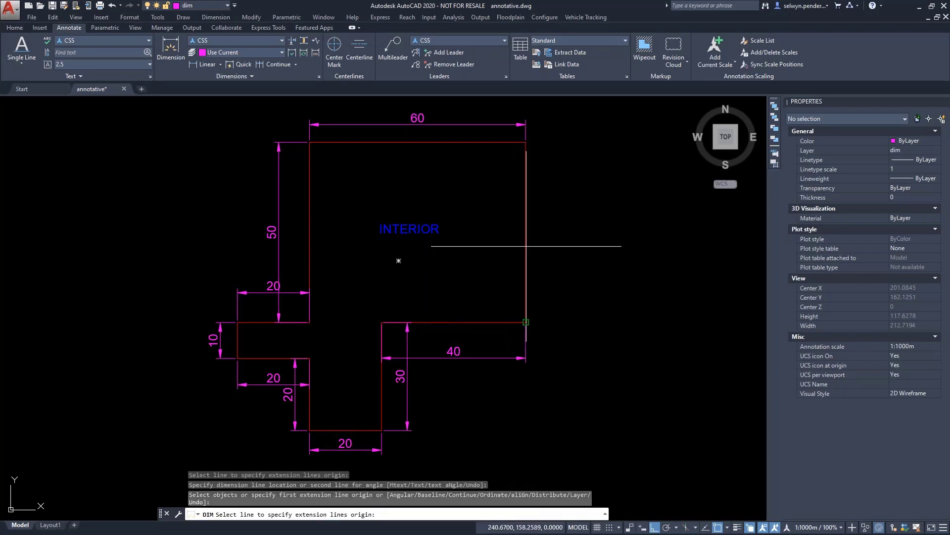
left_click(558, 252)
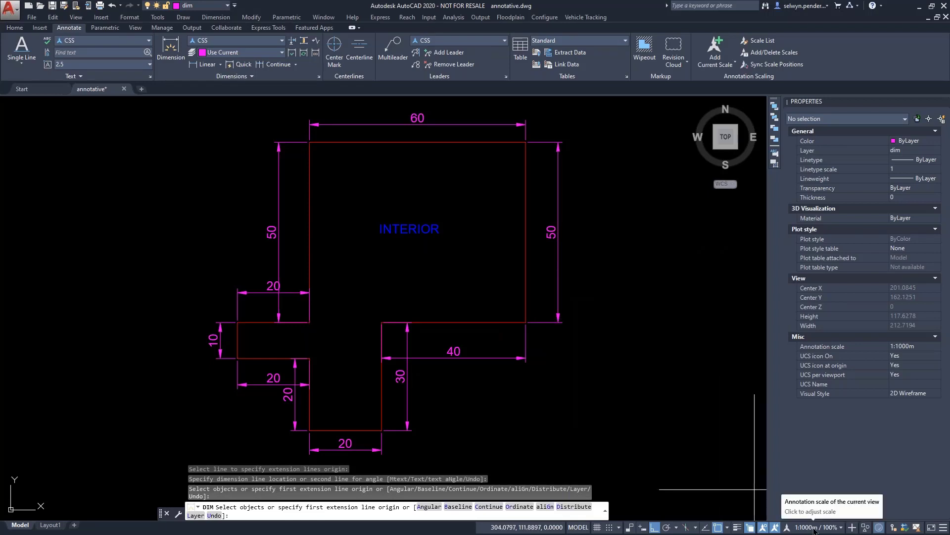
key("Escape")
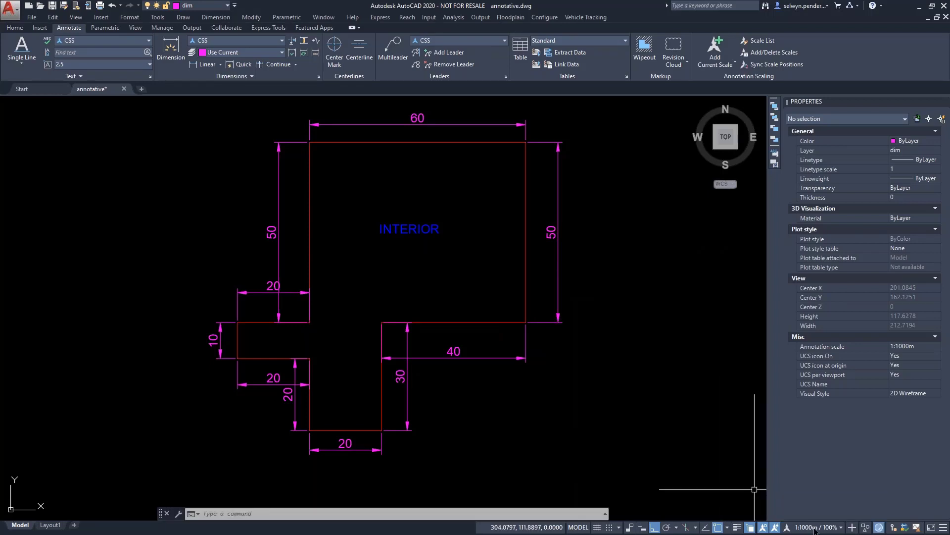
- Switch the annotation scale to 1:500m and after that to 1:2000m
left_click(830, 529)
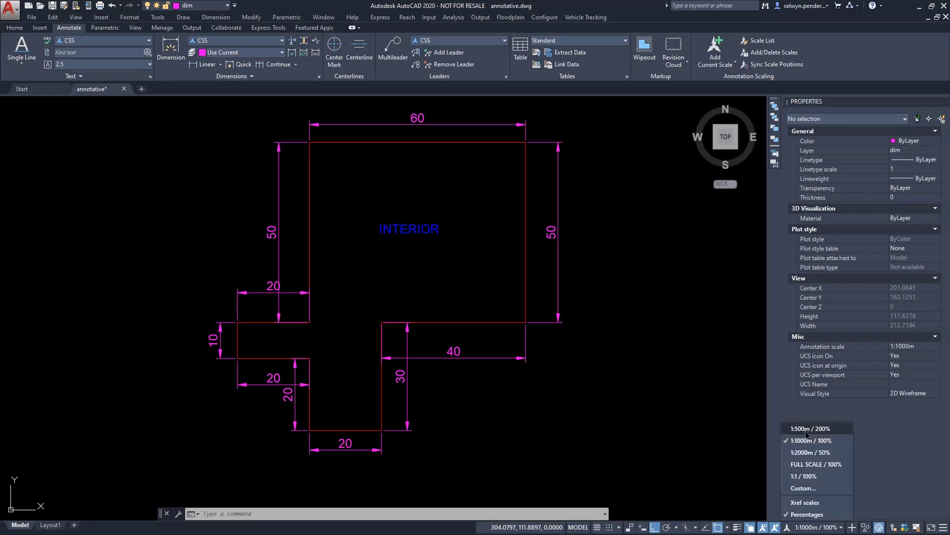
left_click(807, 431)
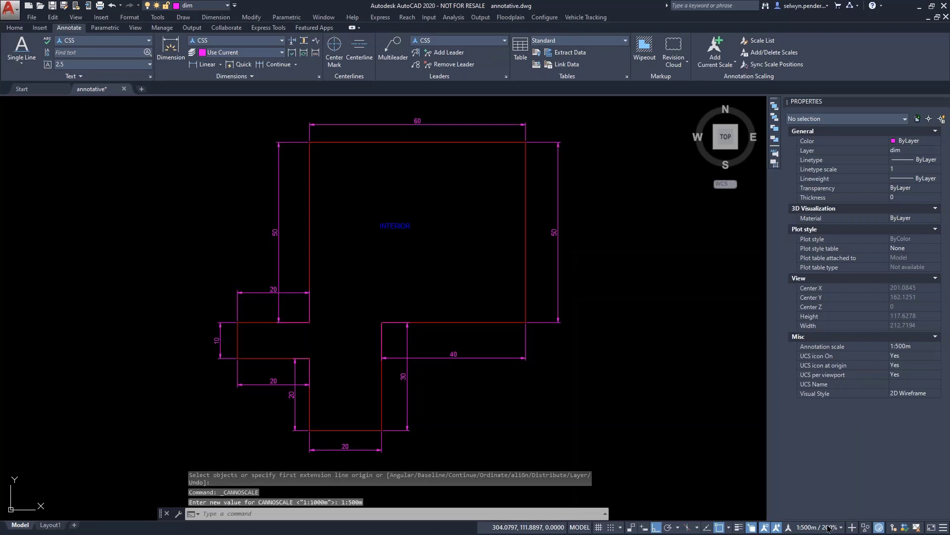
left_click(830, 529)
left_click(817, 451)
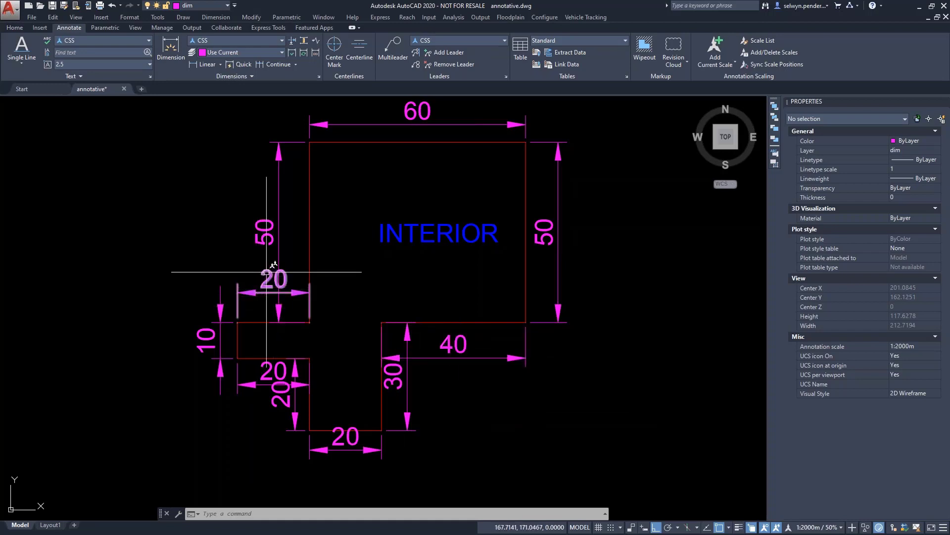
- Select the vertical dimension beside the lower leg's left edge, examine its representations at the different annotation scales, and deselect it
left_click(280, 393)
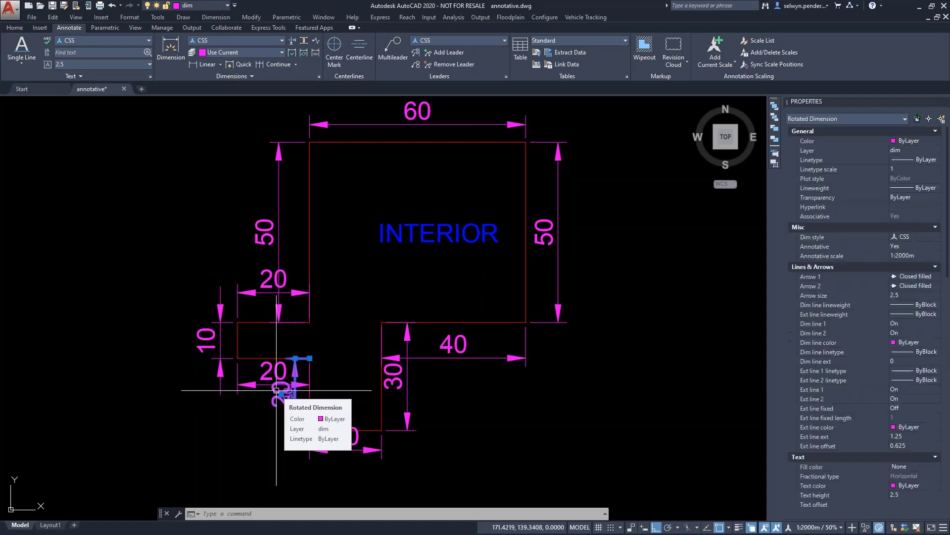
mouse_move(281, 395)
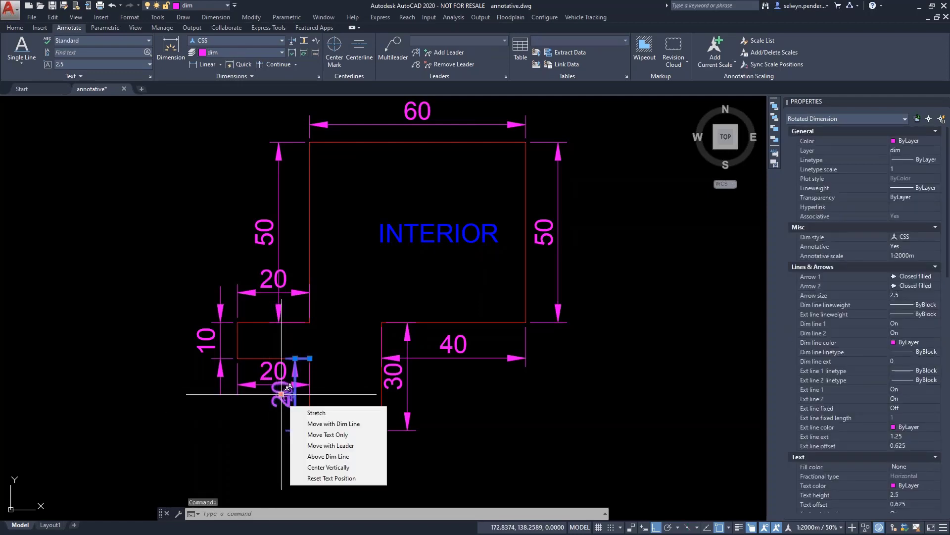
scroll(281, 395, "up", 4)
middle_click_drag(284, 391, 287, 364)
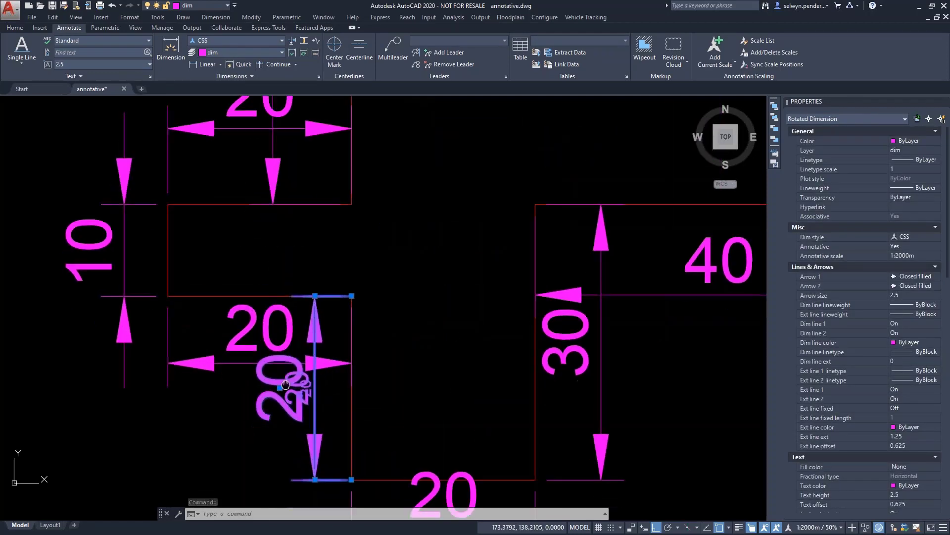
scroll(302, 317, "up", 2)
scroll(302, 316, "up", 3)
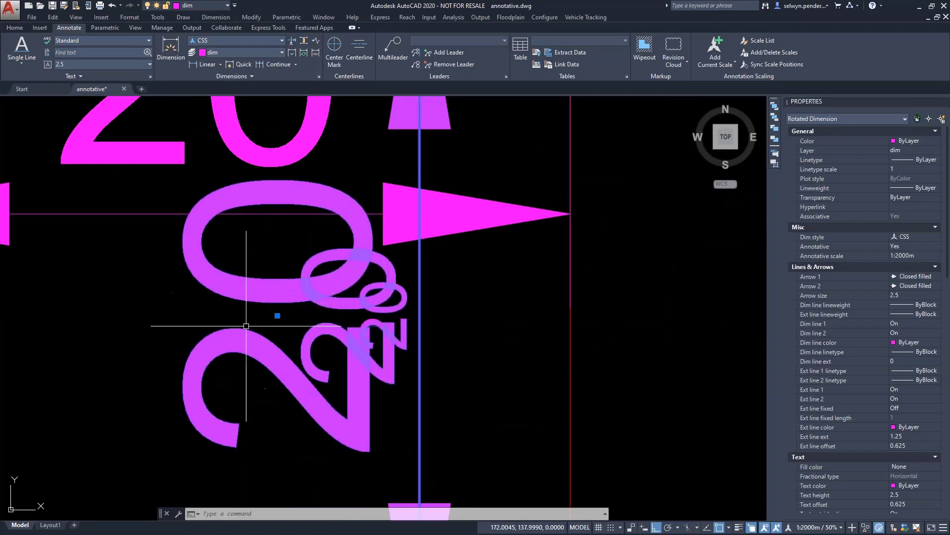
scroll(248, 323, "down", 3)
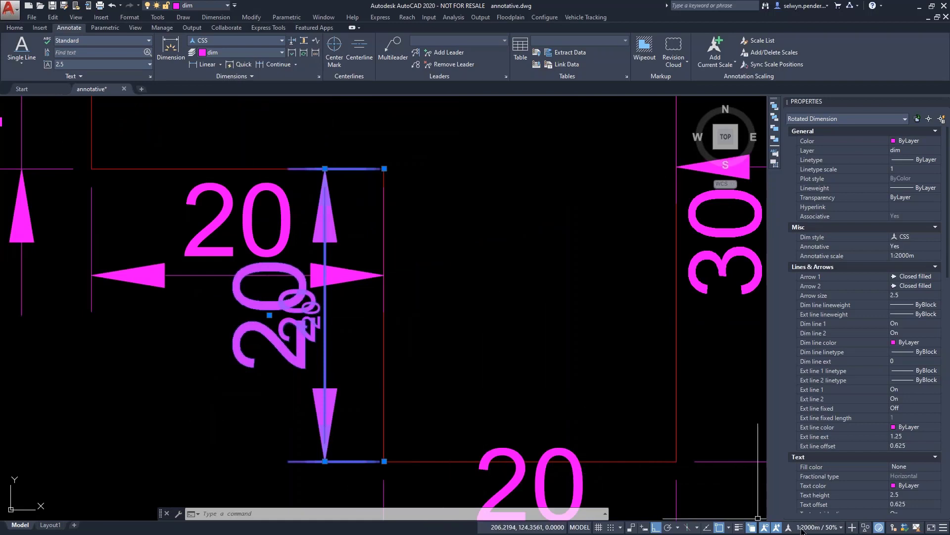
left_click(436, 320)
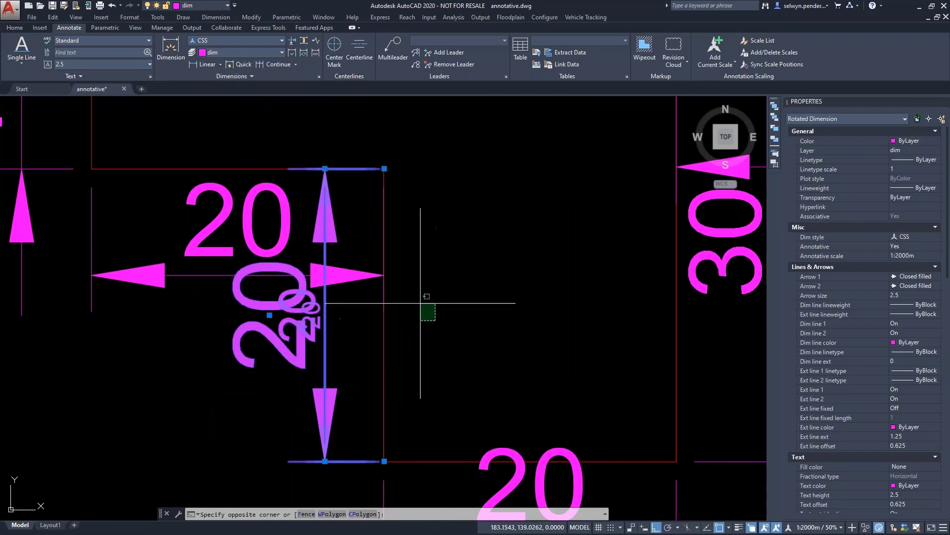
left_click(420, 303)
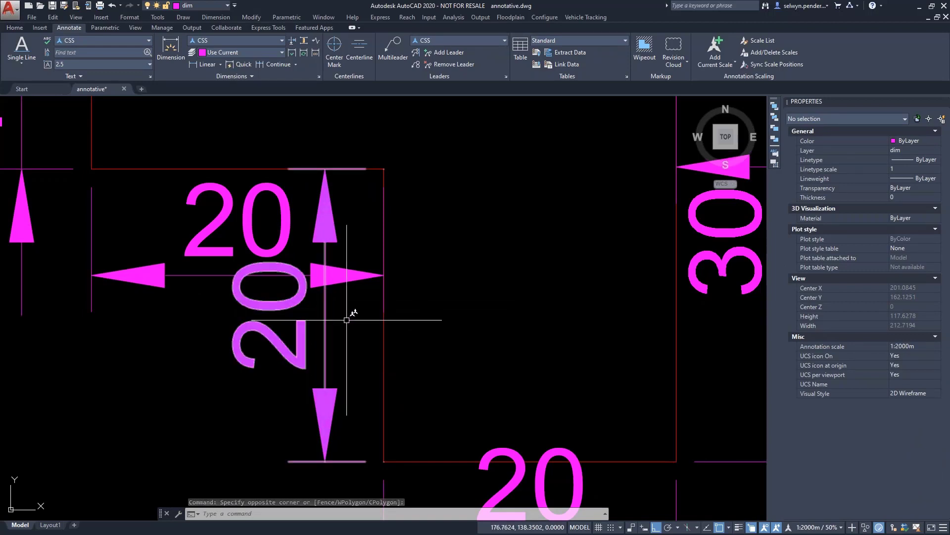
- At the 1:2000m scale, move the lower leg's left vertical dimension text down and its dimension line farther left of the edge, and deselect it
left_click(269, 311)
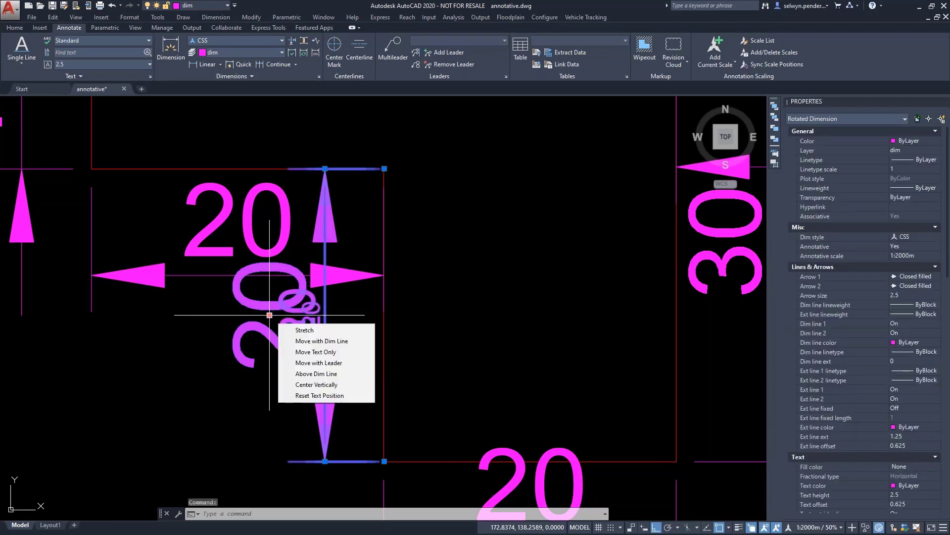
left_click(269, 315)
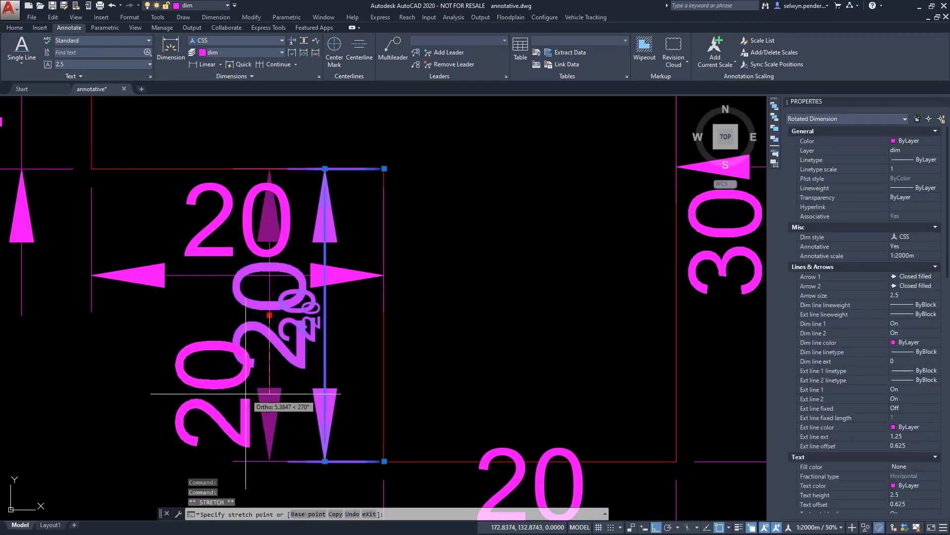
left_click(269, 393)
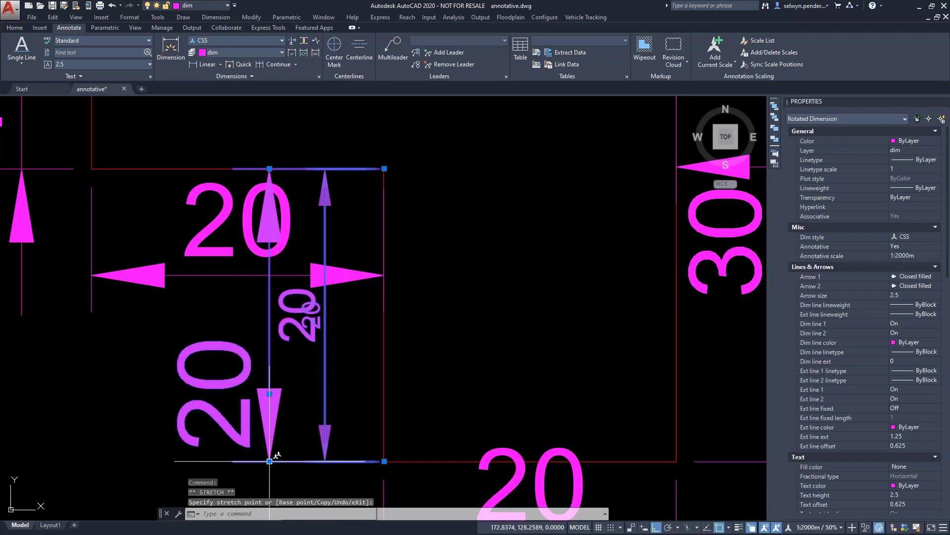
left_click(139, 455)
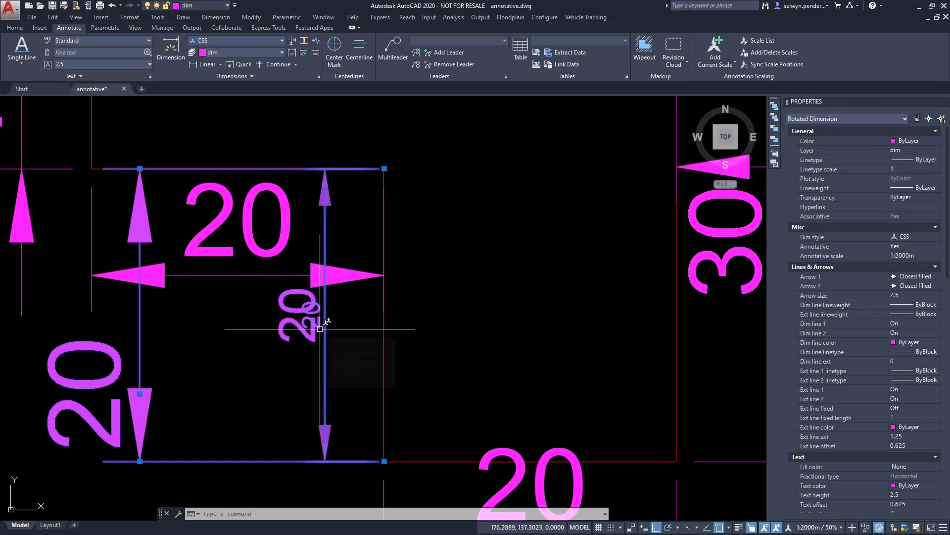
left_click(235, 357)
left_click(213, 361)
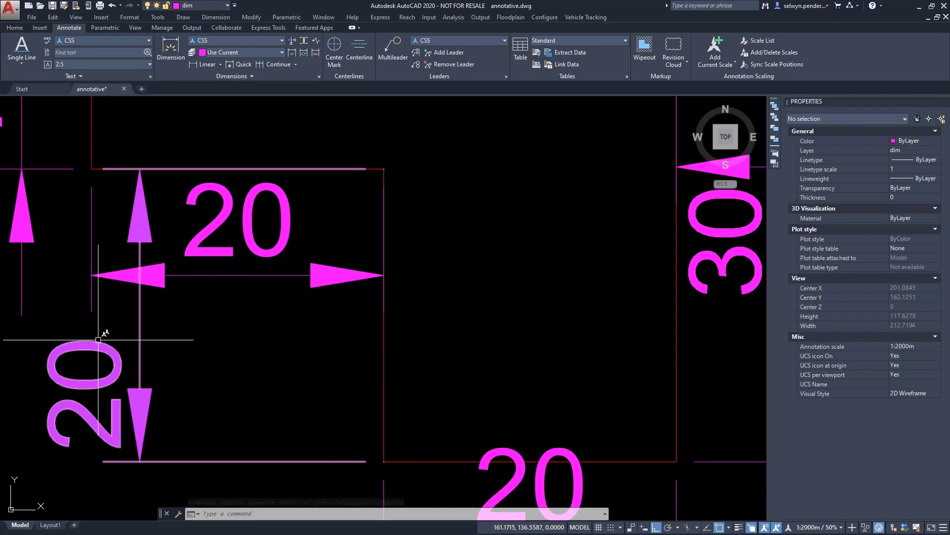
- Switch the annotation scale to 1:1000m and select the lower leg's left vertical dimension to compare its scale representations
left_click(823, 528)
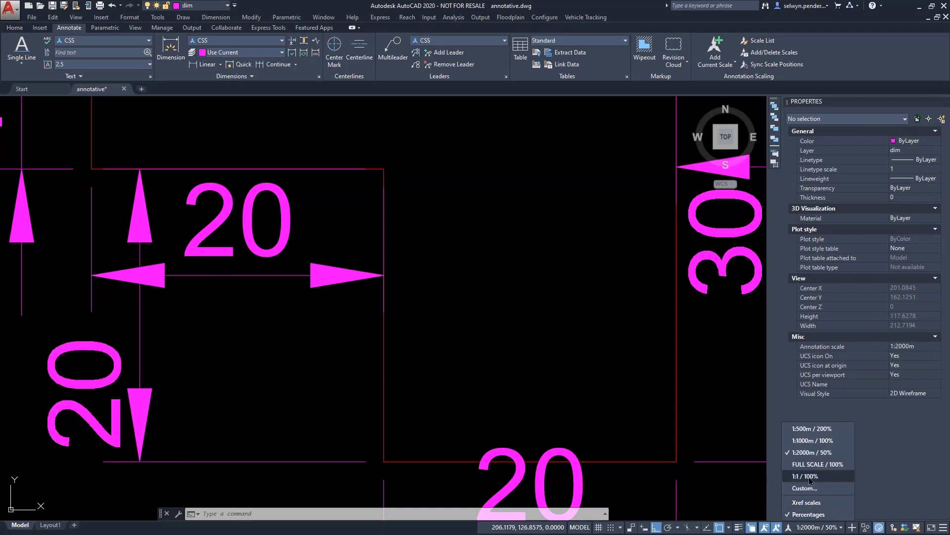
left_click(807, 440)
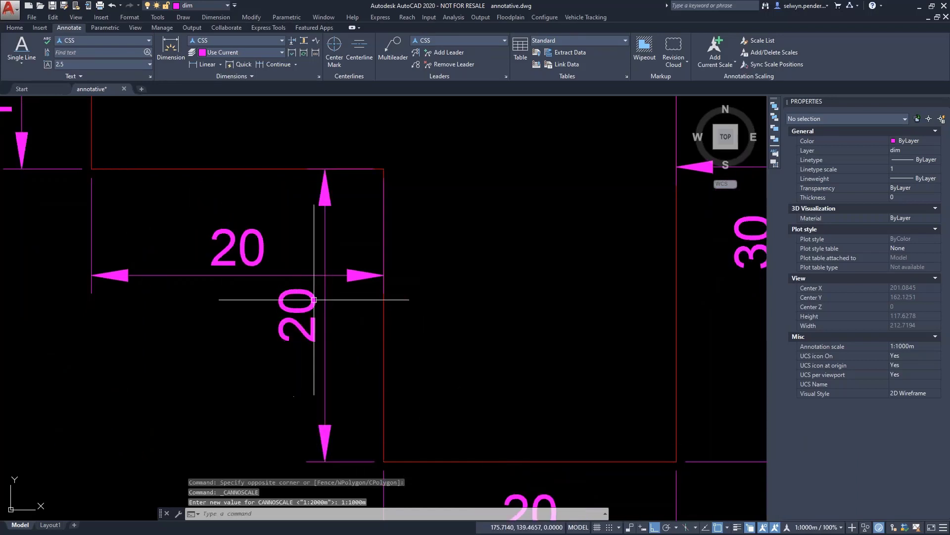
left_click(298, 324)
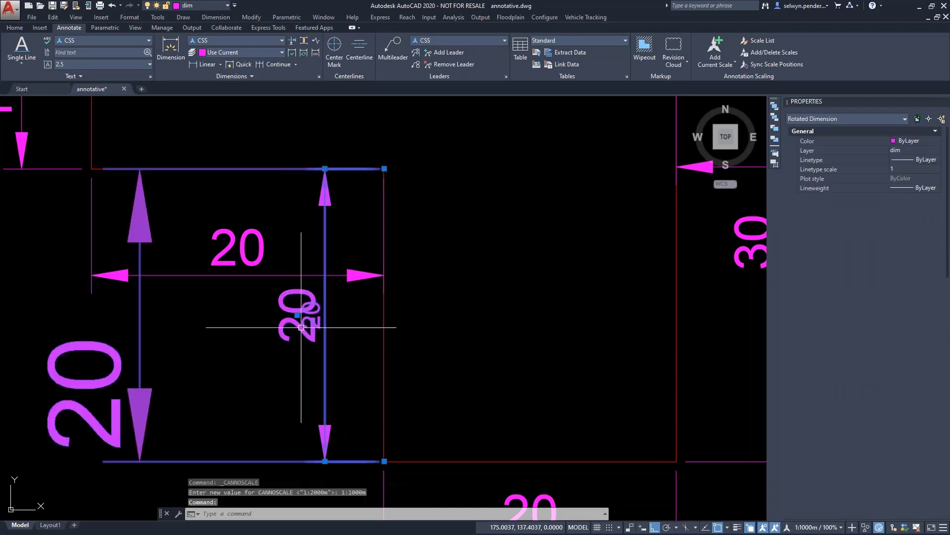
- At the 1:1000m scale, move the lower leg's left vertical dimension line inside the leg, right of its left edge, and deselect it
left_click(325, 459)
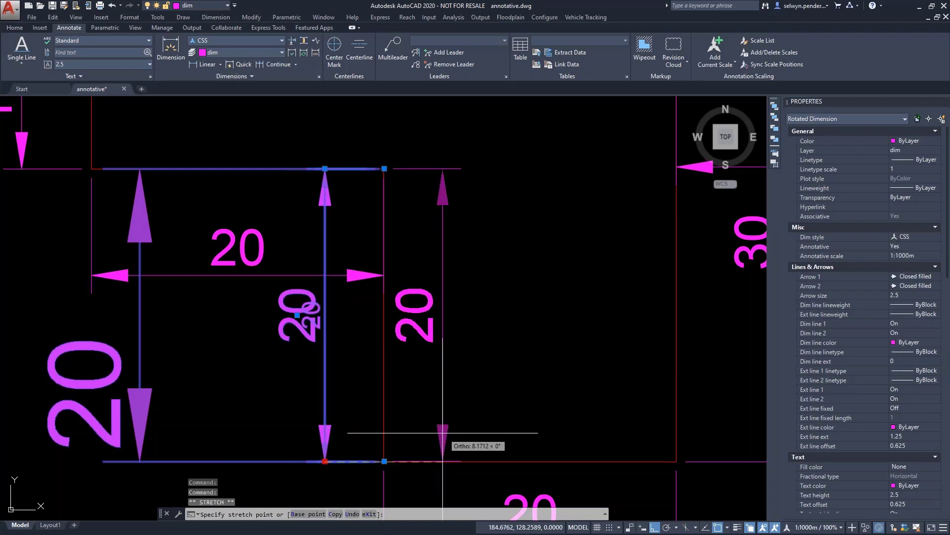
left_click(446, 461)
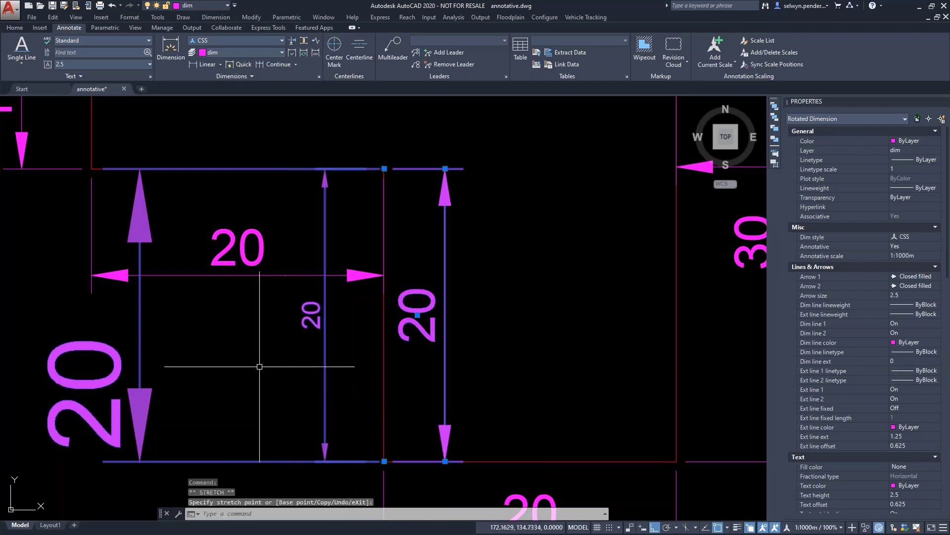
left_click(262, 410)
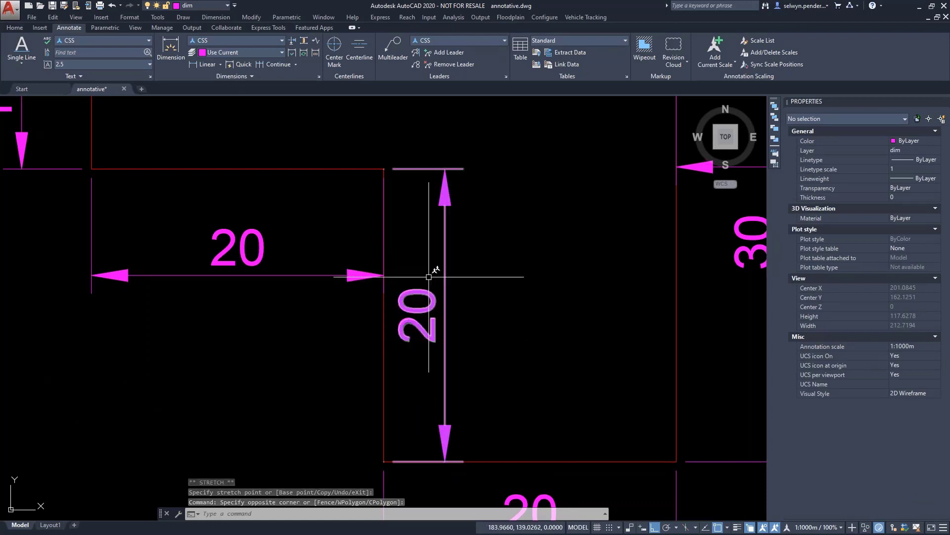
- Switch the annotation scale to 1:500m and after that to 1:2000m to compare the dimension positions
scroll(479, 198, "down", 3)
scroll(481, 209, "up", 2)
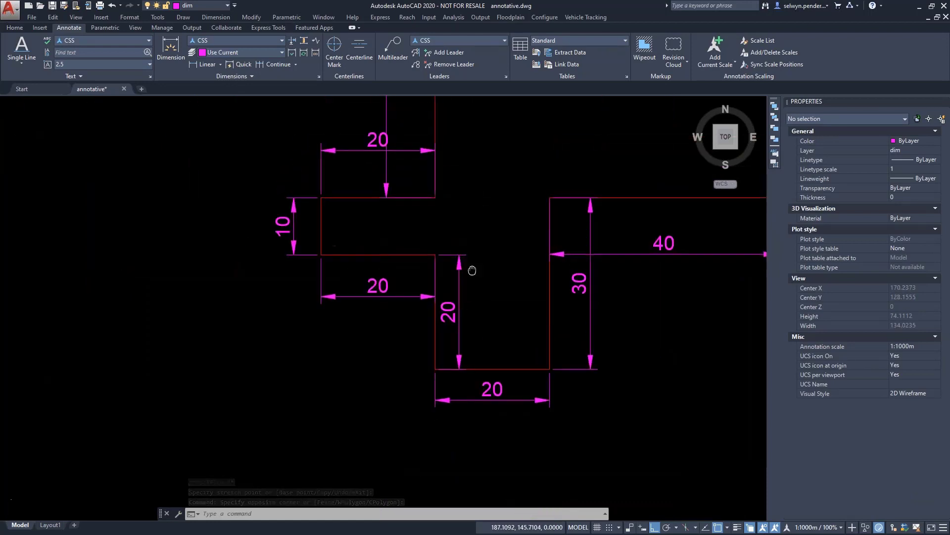
left_click(816, 531)
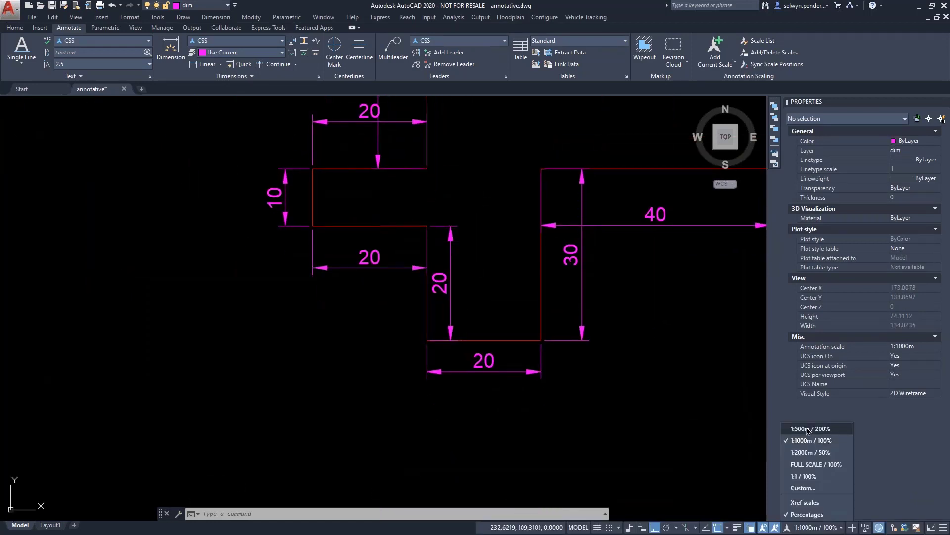
left_click(807, 433)
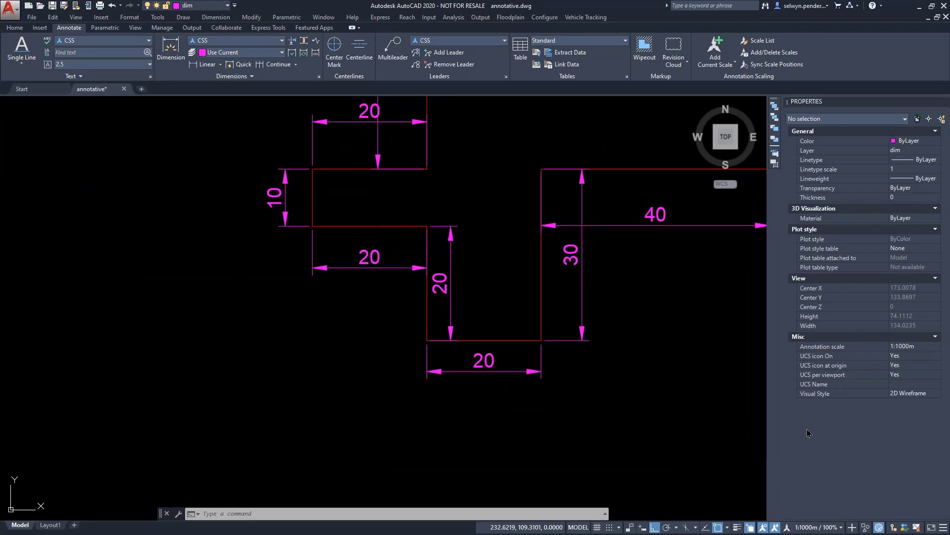
left_click(804, 528)
left_click(812, 453)
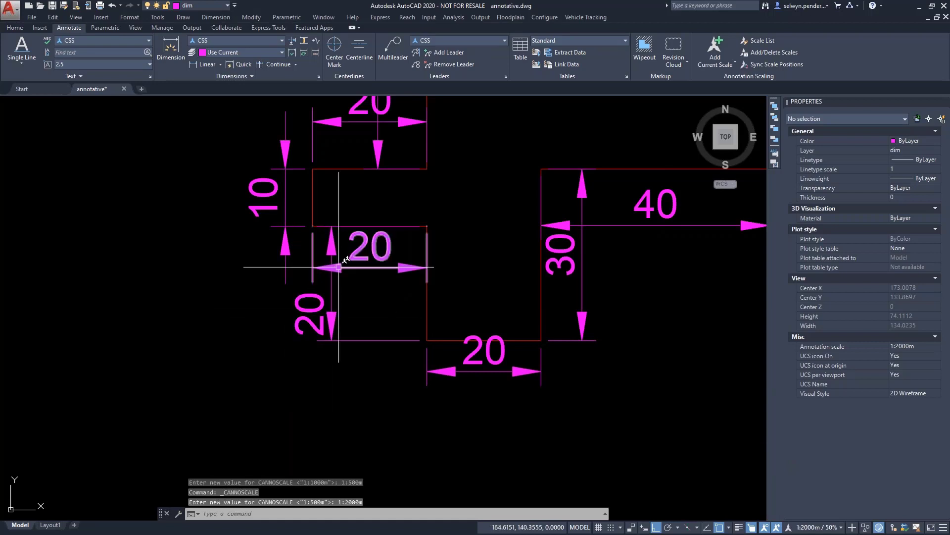
- At the 1:2000m scale, move the horizontal dimension under the lower leg farther below its bottom edge
scroll(387, 331, "down", 3)
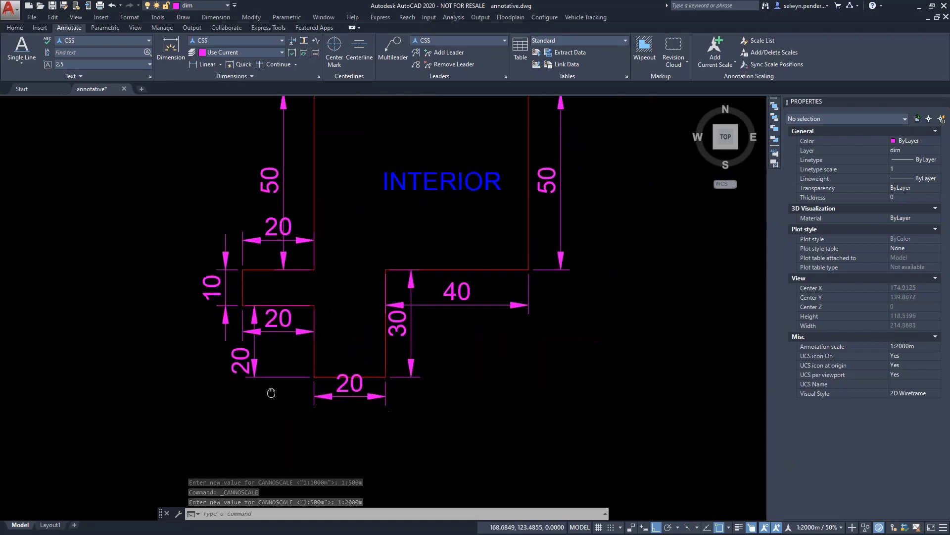
left_click(342, 376)
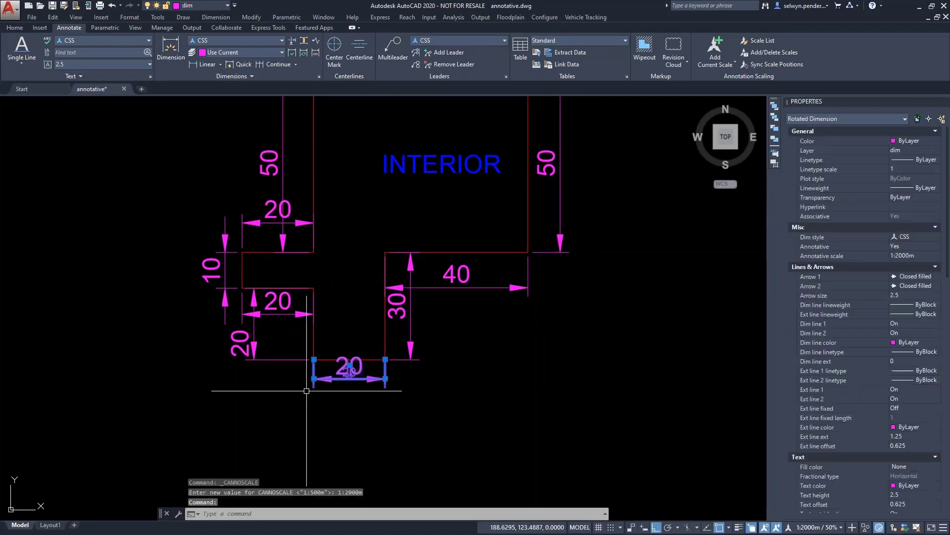
left_click(313, 378)
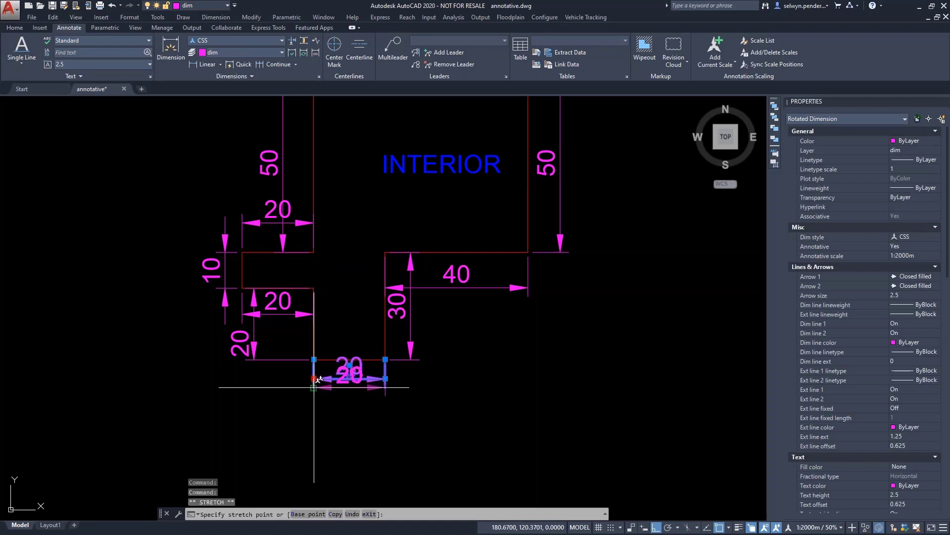
left_click(314, 387)
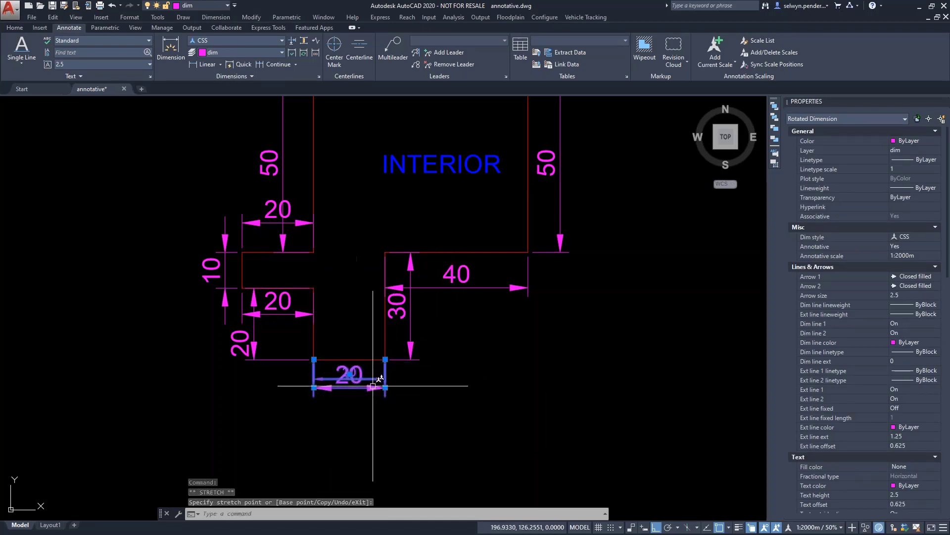
- At the 1:2000m scale, move the INTERIOR text down and to the left within the outline with Ortho off, and deselect it
scroll(461, 389, "down", 2)
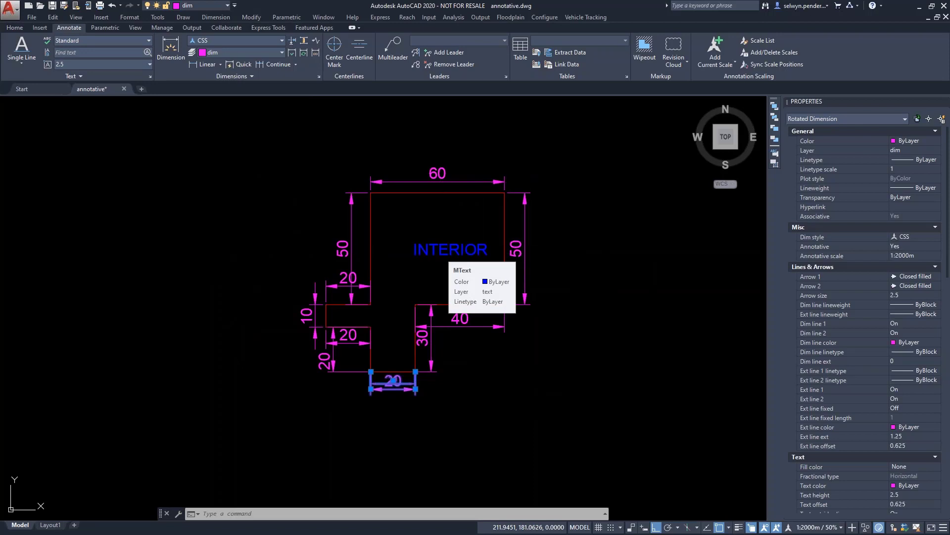
left_click(448, 246)
scroll(427, 275, "up", 4)
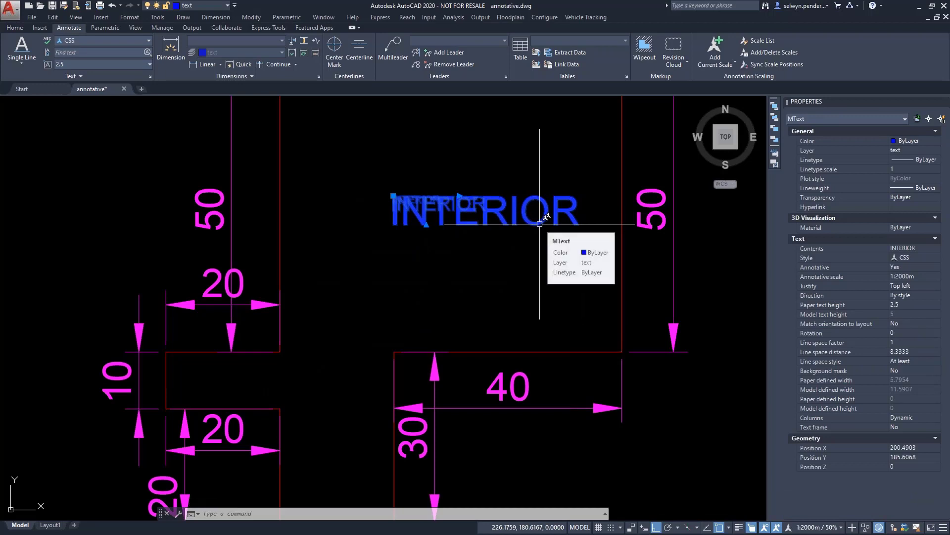
left_click(393, 196)
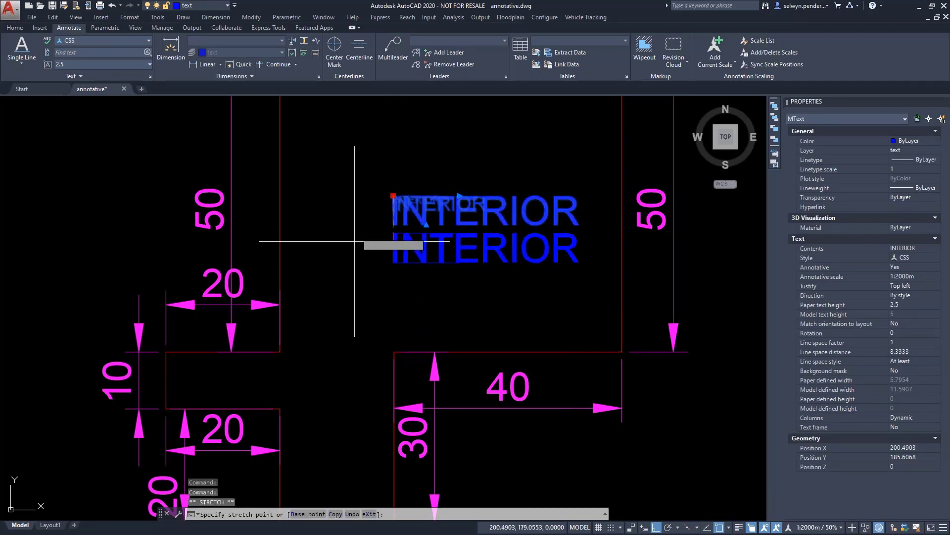
key("F8")
left_click(339, 269)
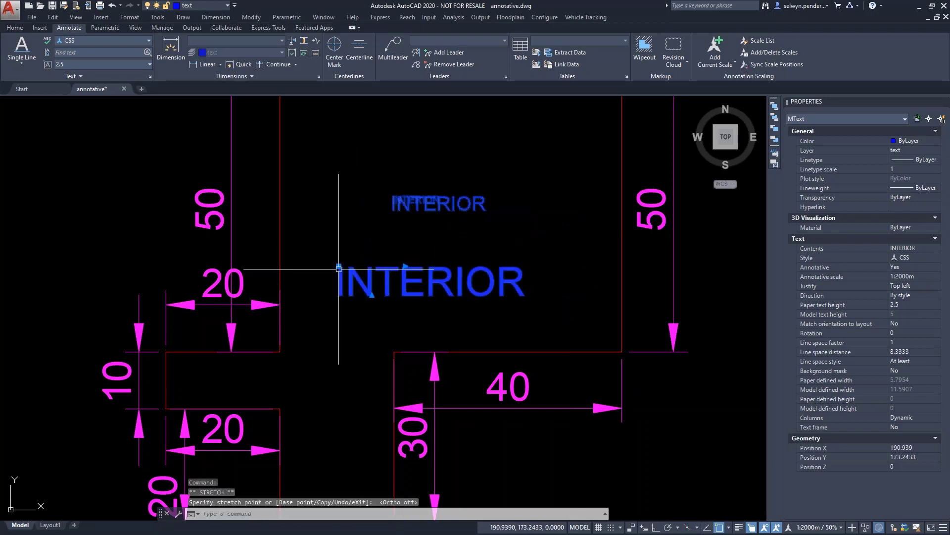
left_click(551, 227)
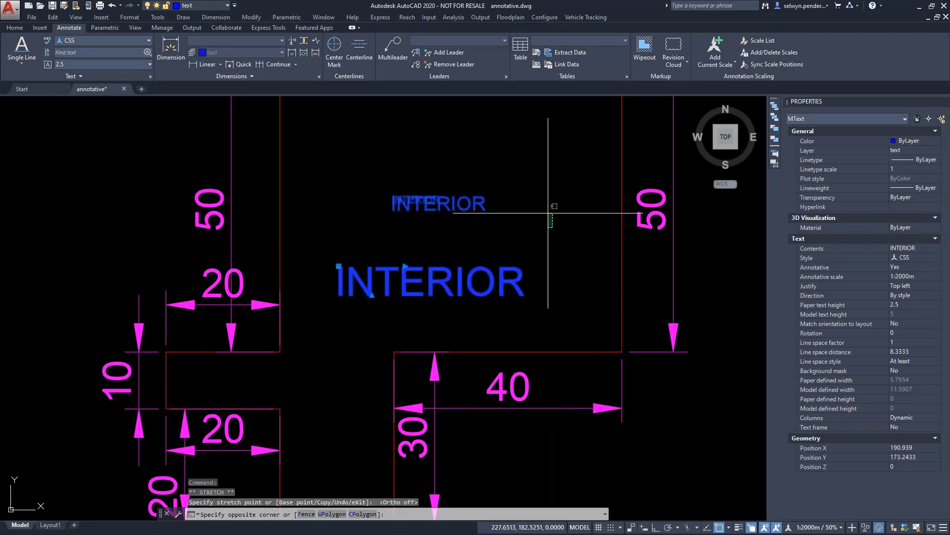
left_click(548, 214)
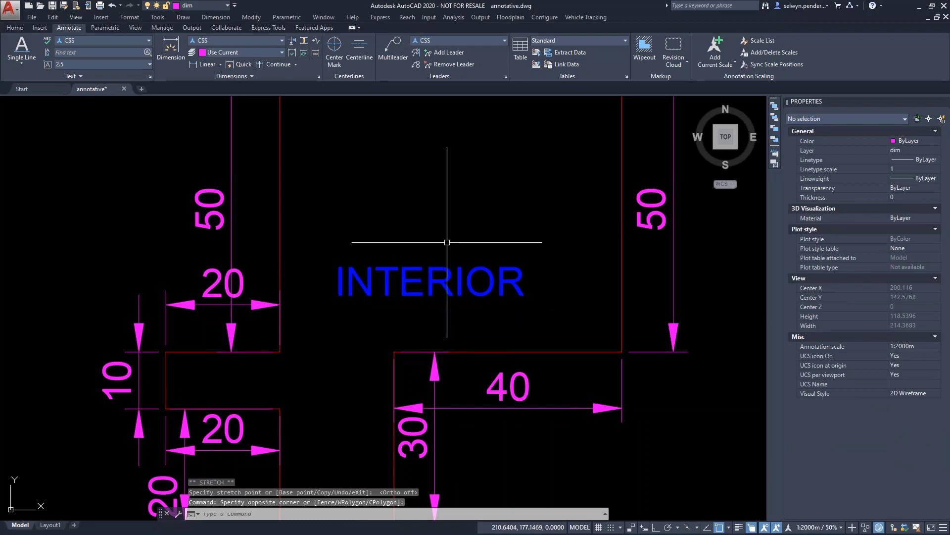
- Switch the annotation scale to 1:1000m, move the INTERIOR text up near the outline's top edge, and deselect it
scroll(419, 263, "down", 3)
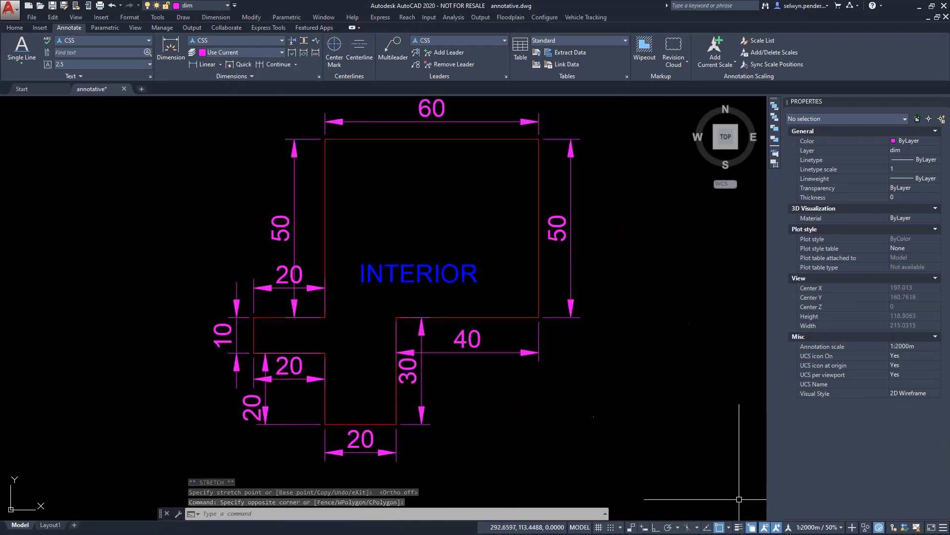
left_click(826, 522)
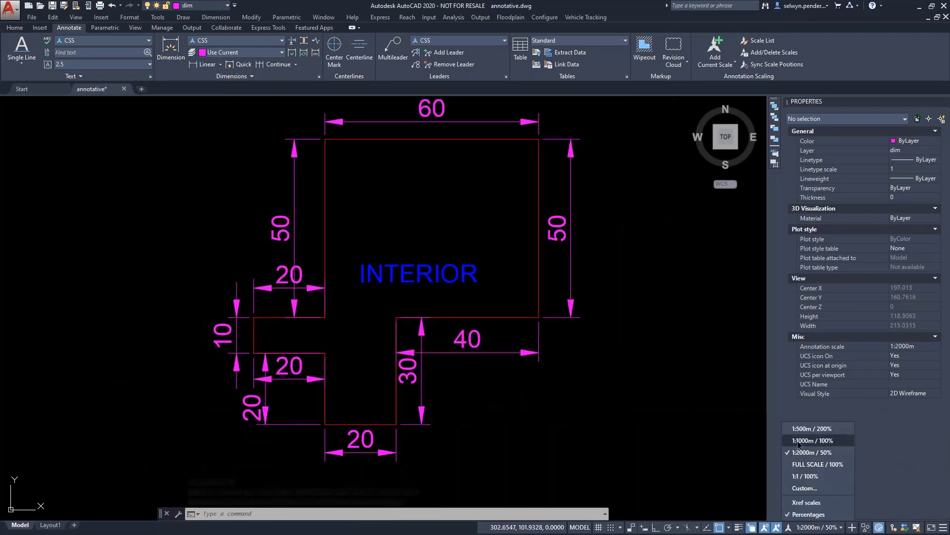
left_click(796, 443)
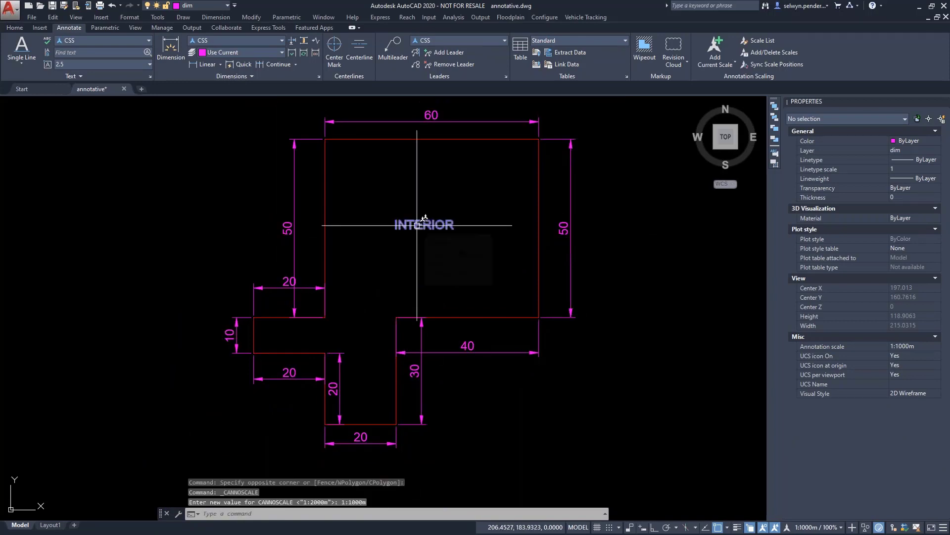
left_click(413, 221)
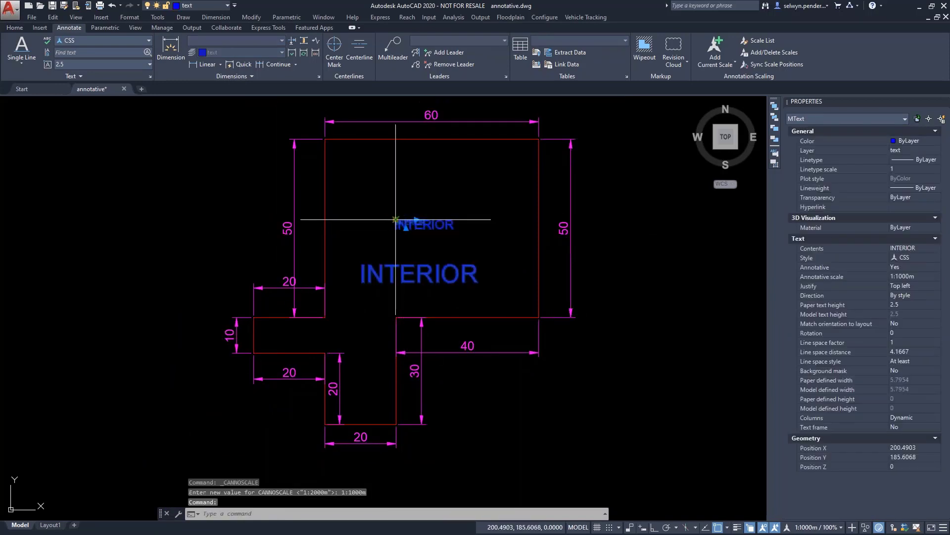
left_click(396, 219)
left_click(379, 162)
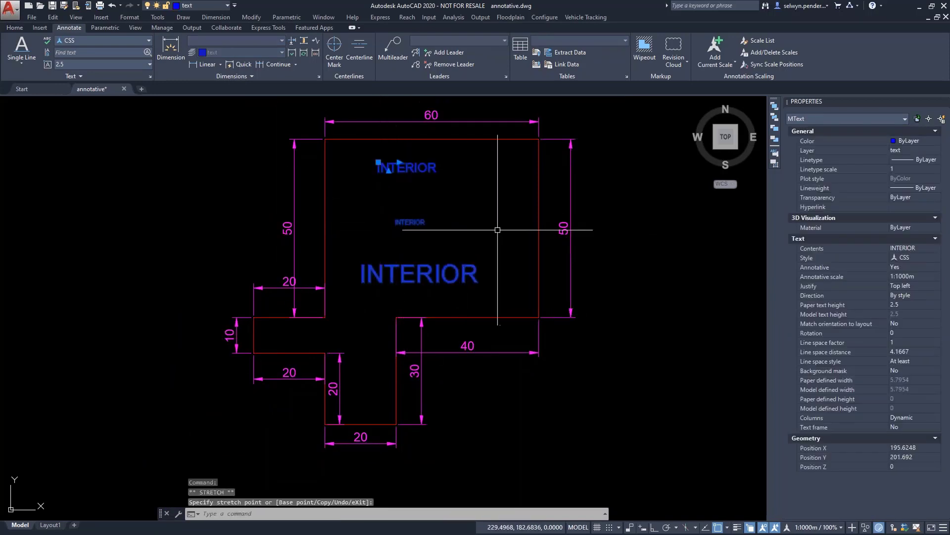
left_click(460, 222)
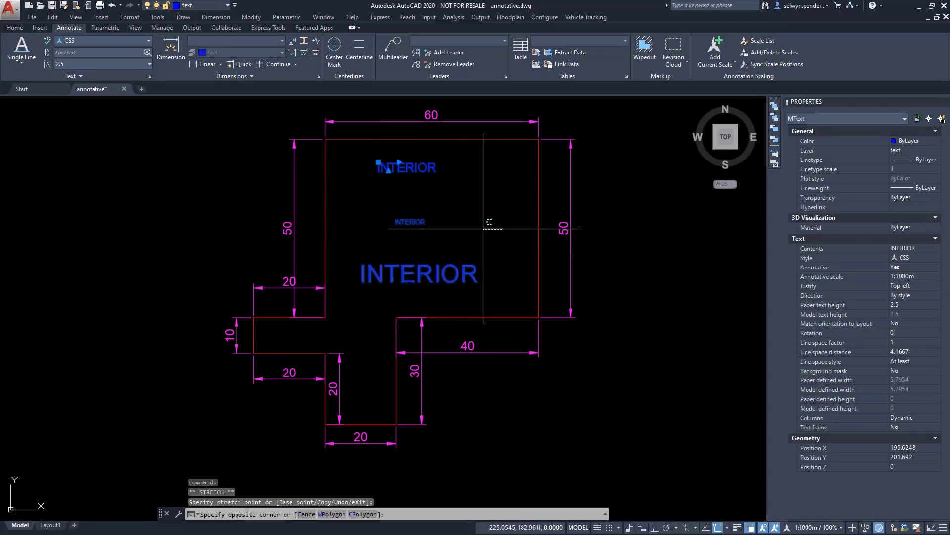
left_click(397, 156)
left_click_drag(396, 166, 404, 221)
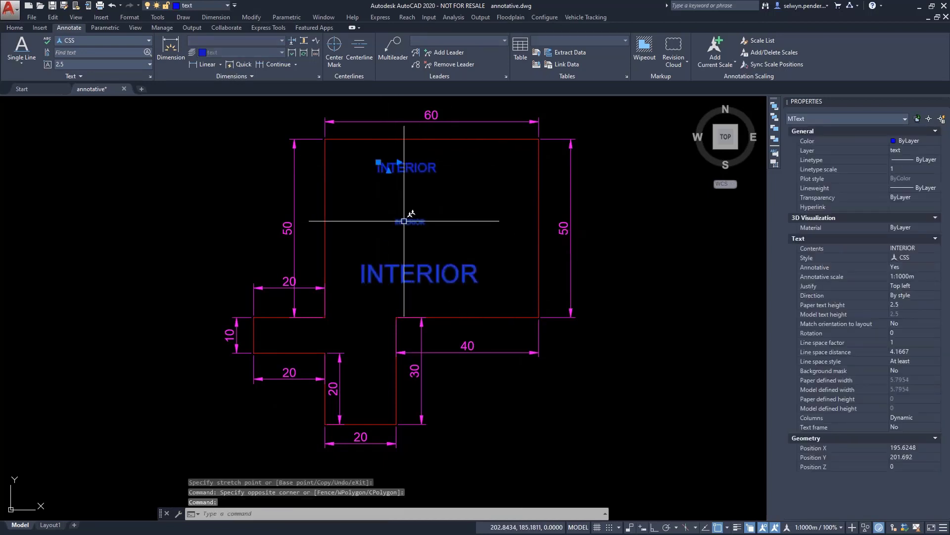
left_click(404, 221)
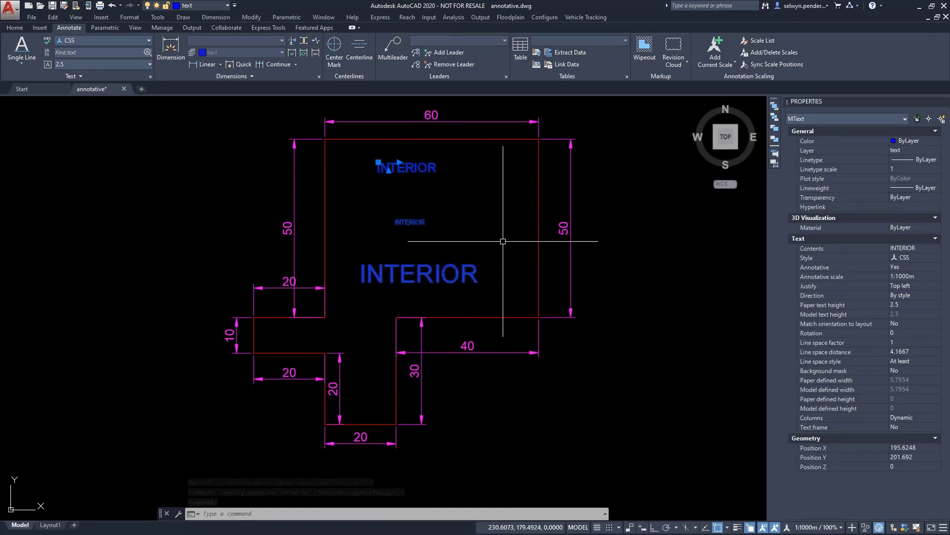
key("Escape")
key("Escape")
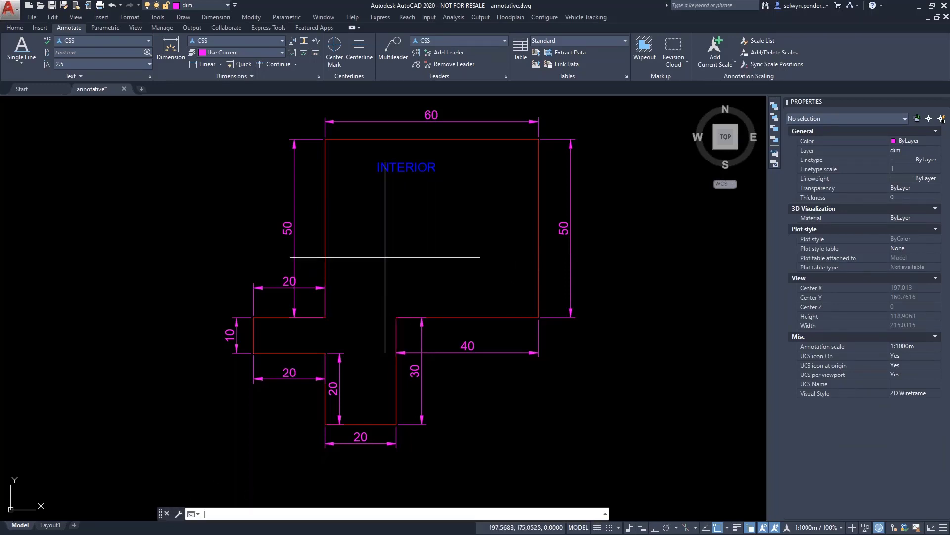
- Hatch the inside of the outline with the yellow ANGLE pattern at scale 1 and end the Hatch command
type("h")
key("Return")
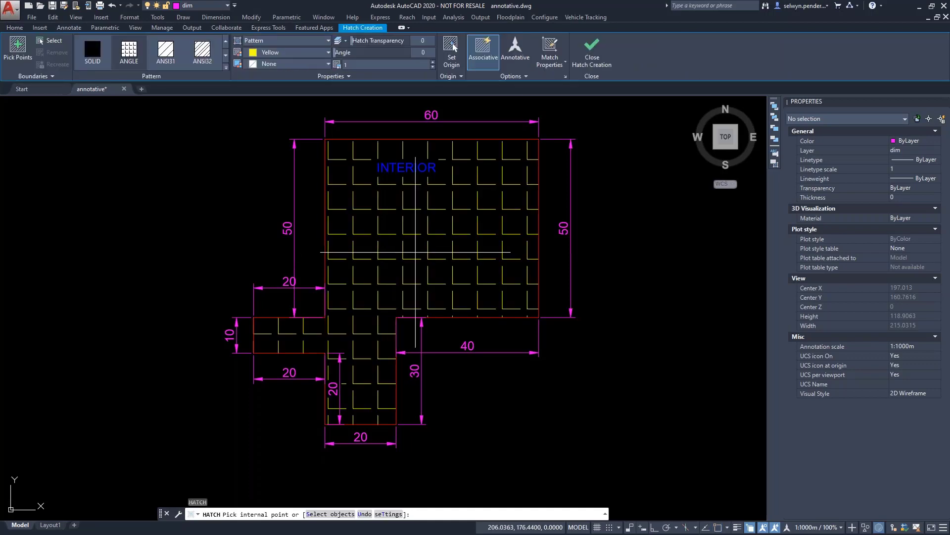
left_click(415, 252)
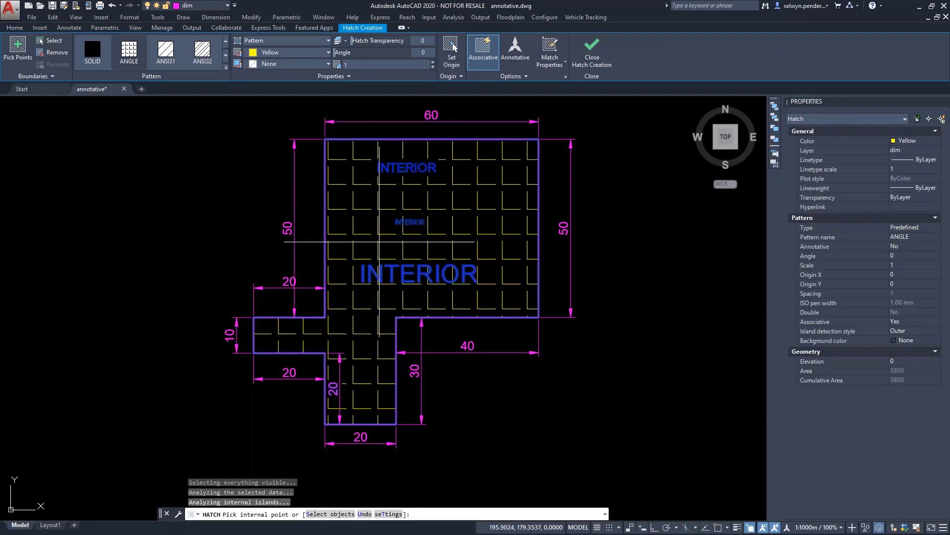
scroll(376, 175, "up", 5)
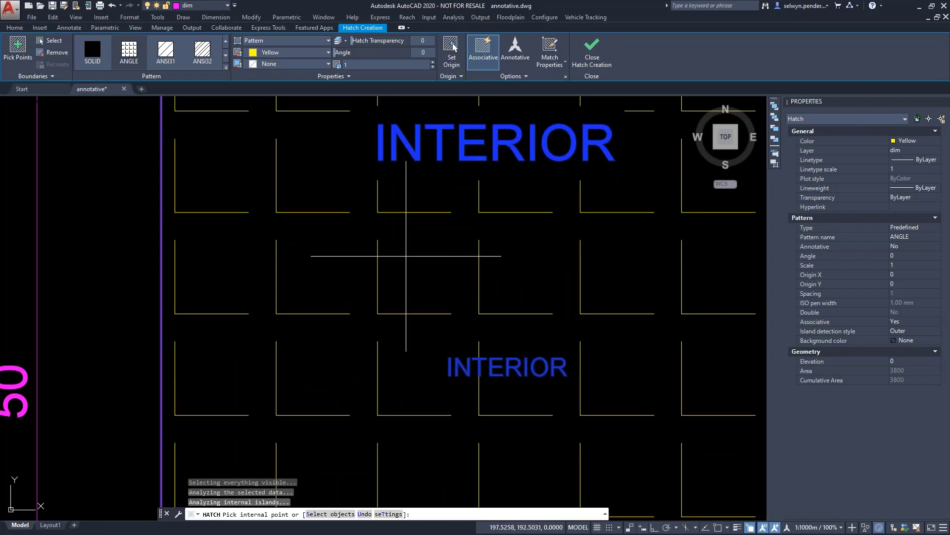
key("Escape")
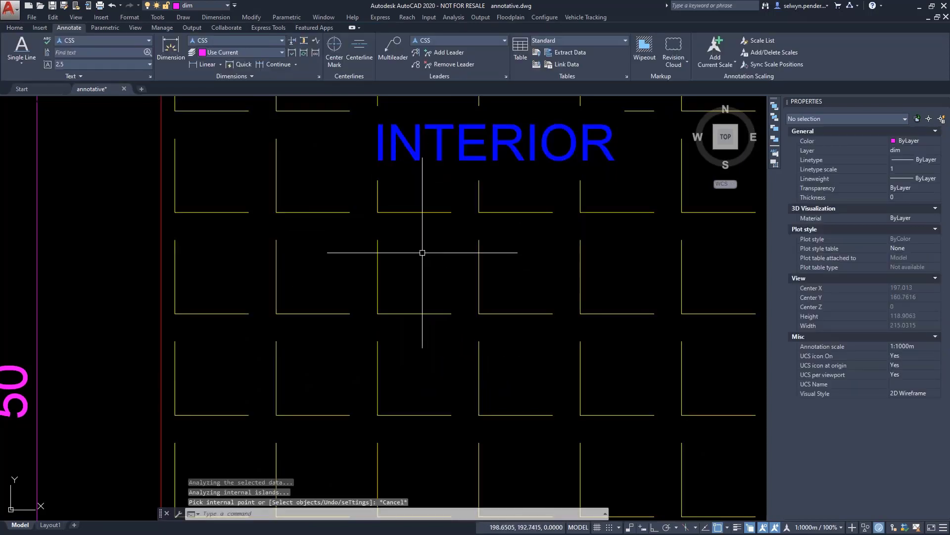
- Switch the annotation scale to 1:2000m and back to 1:1000m to examine the hatch around the INTERIOR text
scroll(351, 227, "down", 4)
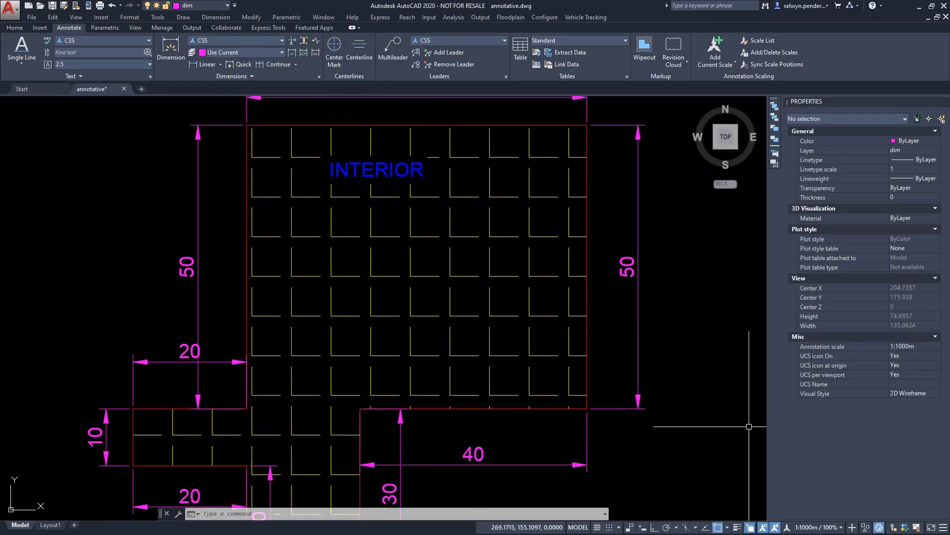
left_click(823, 527)
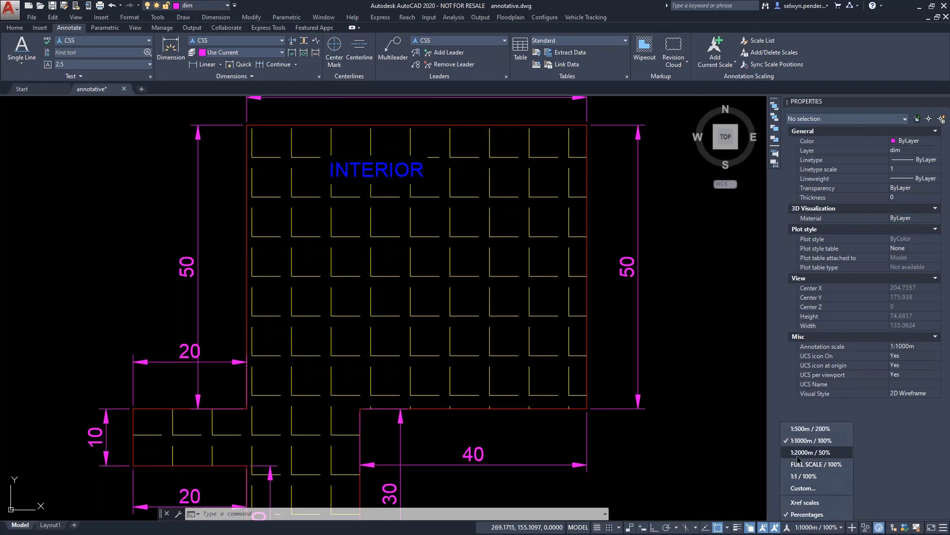
left_click(780, 452)
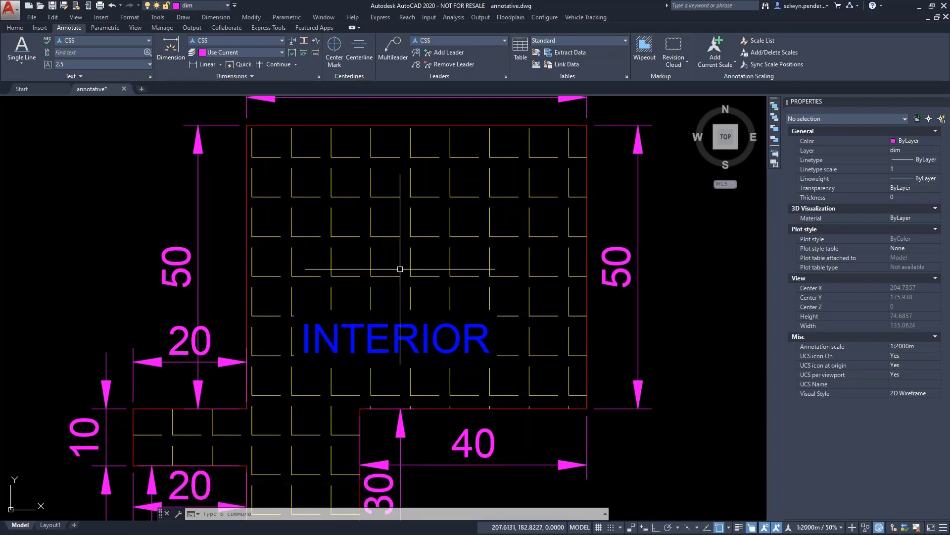
left_click(815, 529)
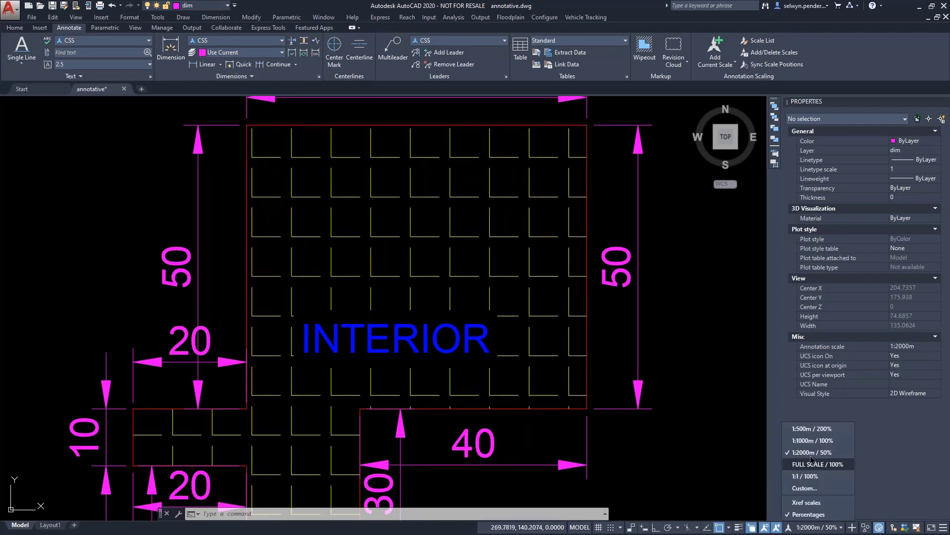
left_click(796, 442)
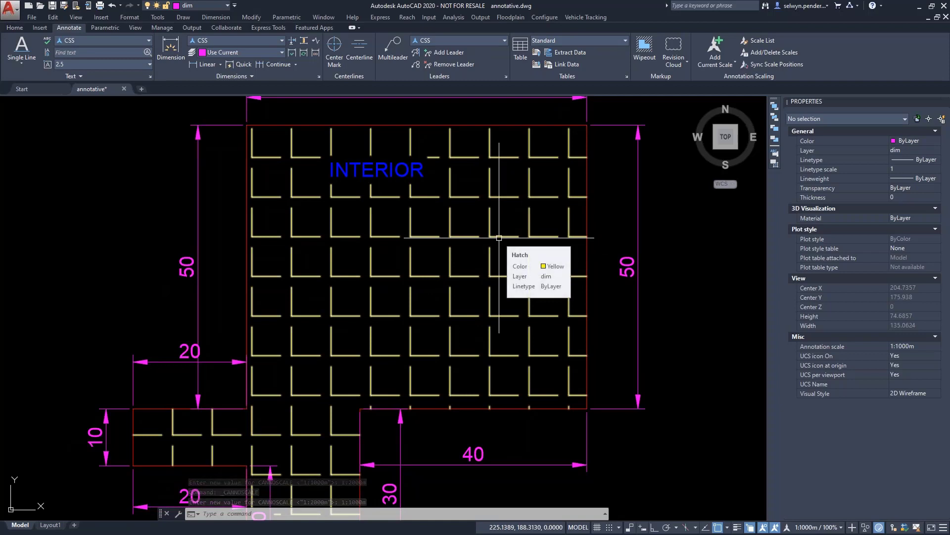
- Select the hatch, check whether its Annotative Object Scale options are available, and clear the selection
left_click(499, 238)
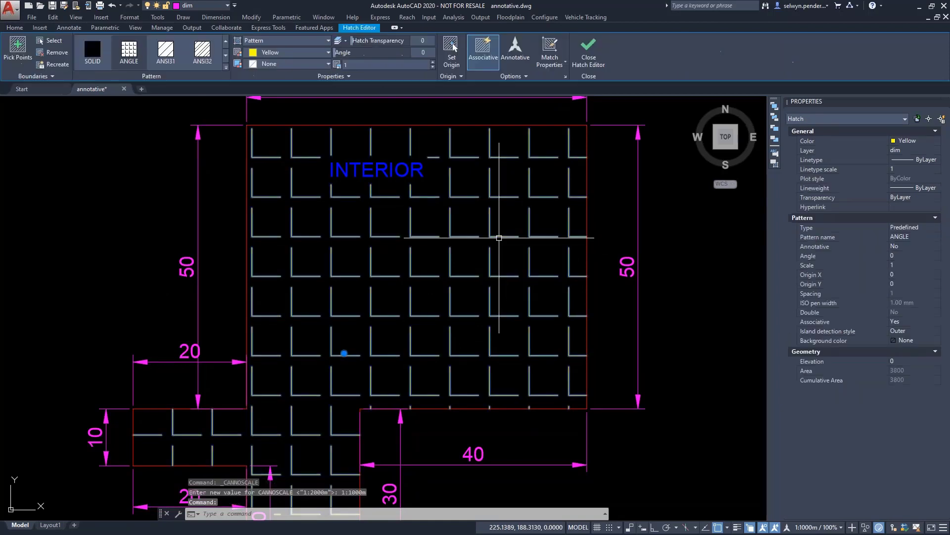
right_click(499, 237)
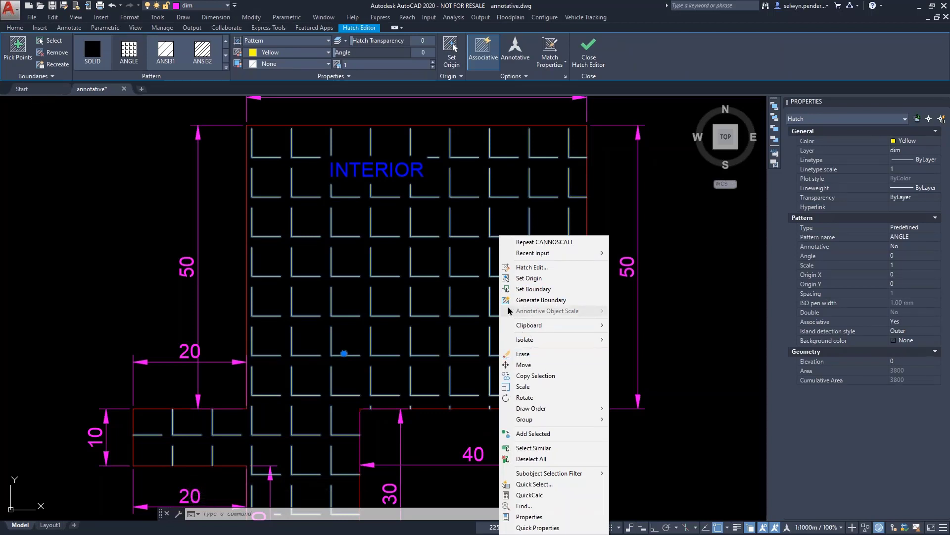
key("Escape")
key("Escape")
left_click(450, 190)
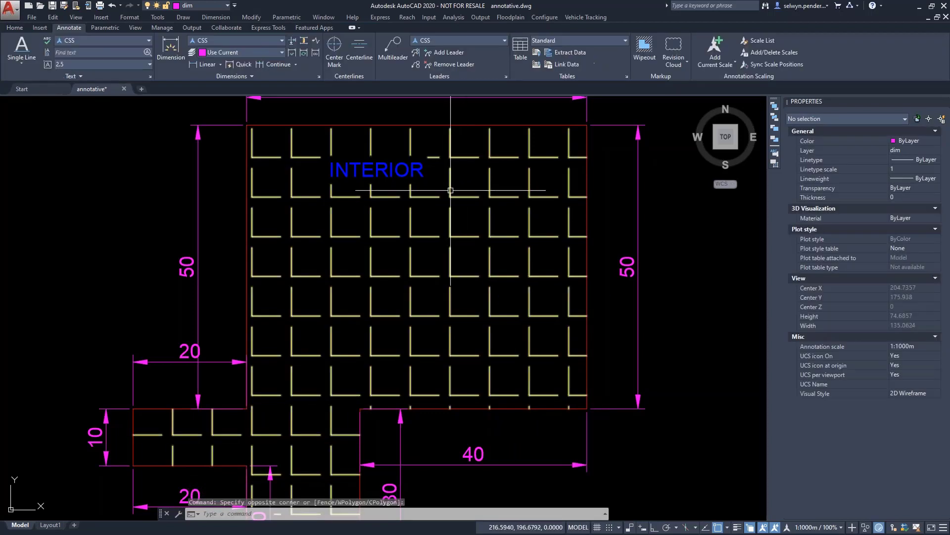
left_click(451, 190)
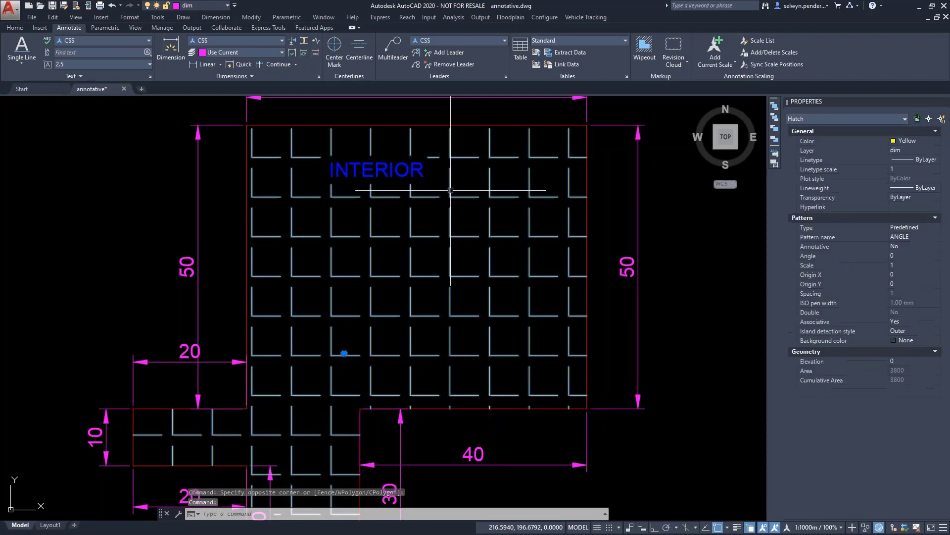
right_click(554, 234)
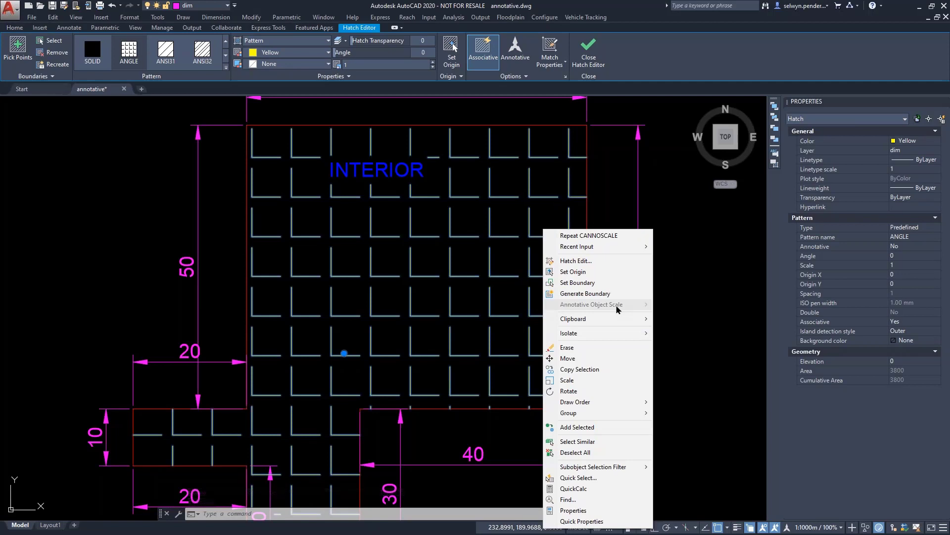
left_click(667, 308)
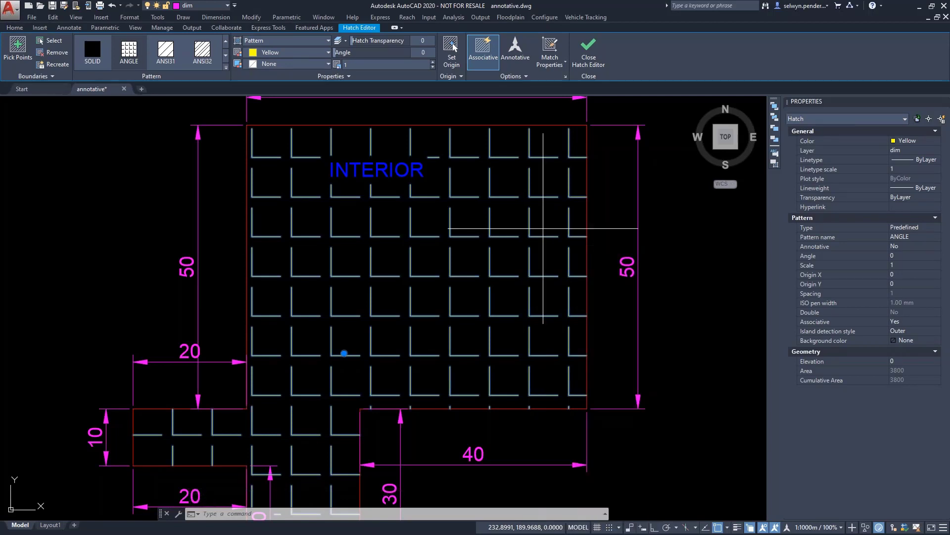
key("Escape")
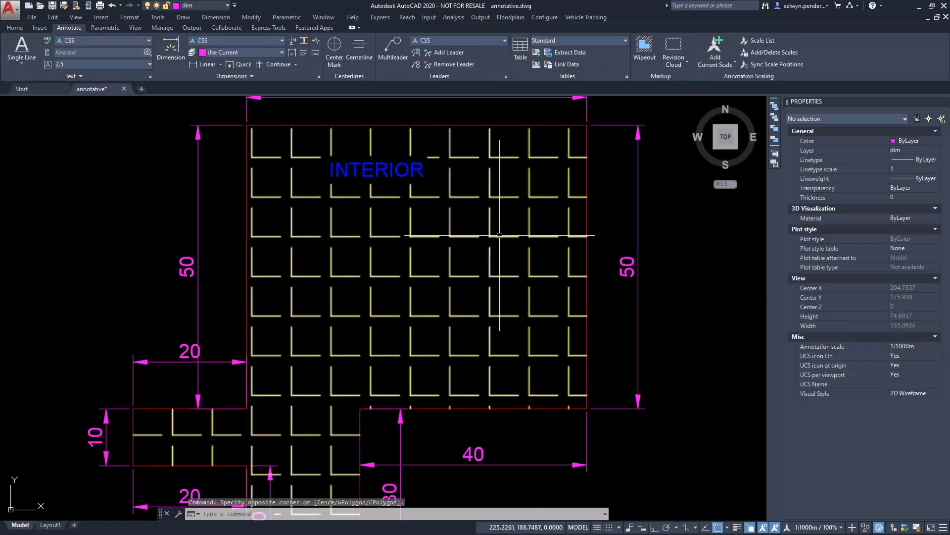
- Make the yellow ANGLE hatch annotative by setting its Annotative property to Yes
left_click(500, 235)
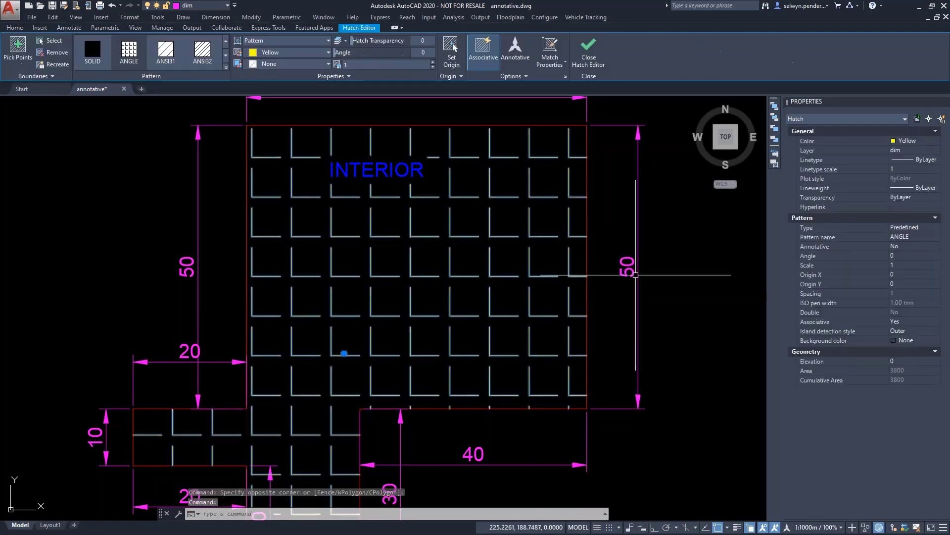
left_click(905, 248)
left_click(906, 247)
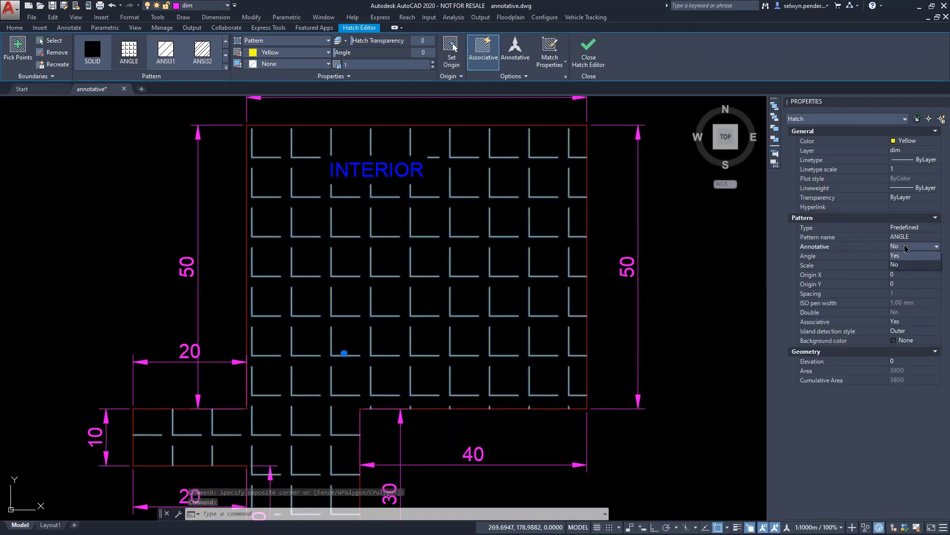
left_click(903, 255)
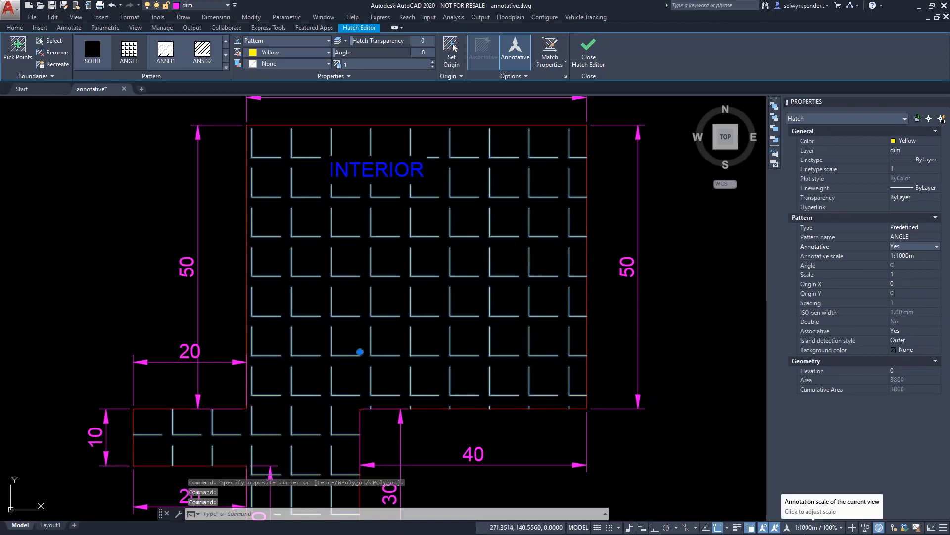
- Switch the annotation scale to 1:500m, back to 1:1000m and finally to 1:2000m, comparing the hatch at each scale
left_click(818, 527)
left_click(810, 428)
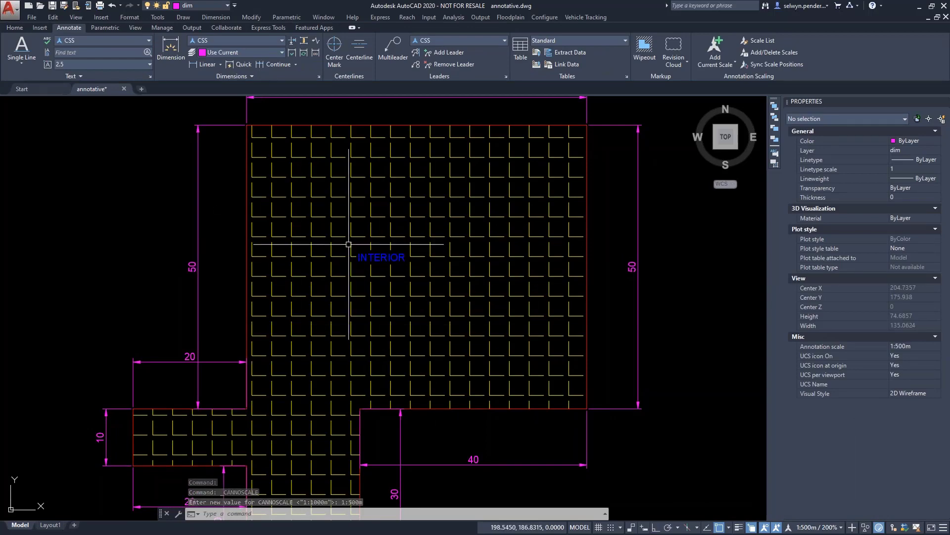
scroll(383, 263, "up", 2)
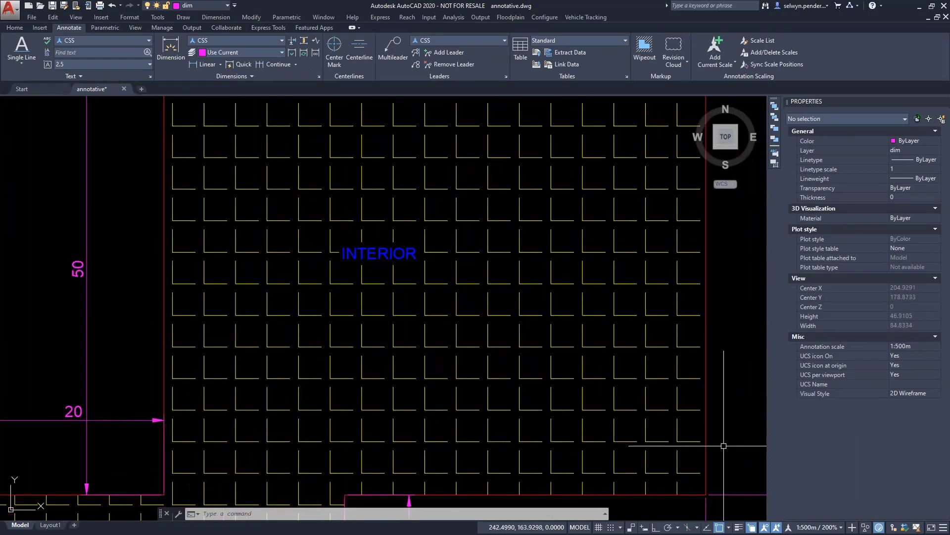
left_click(819, 526)
left_click(811, 443)
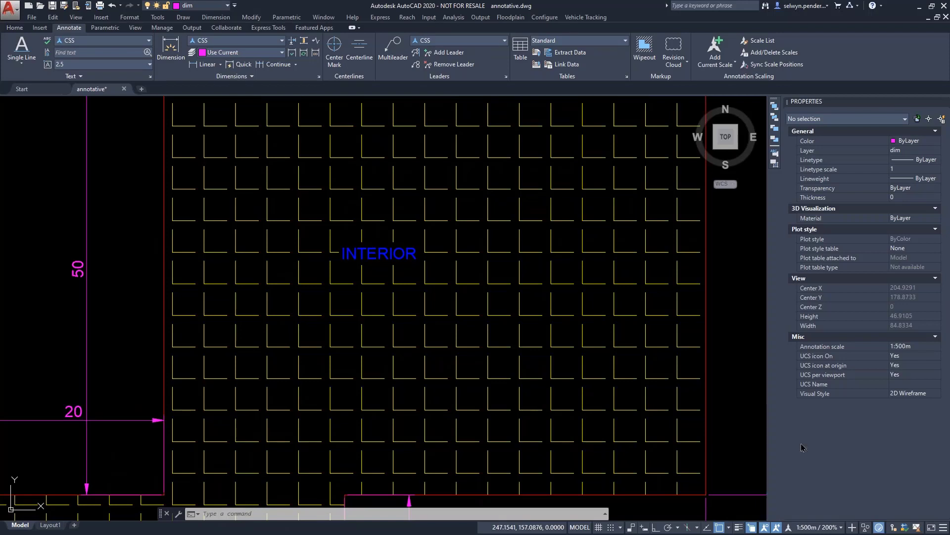
mouse_move(330, 207)
middle_mouse_down()
mouse_move(343, 341)
mouse_move(345, 281)
middle_mouse_up()
scroll(343, 342, "down", 2)
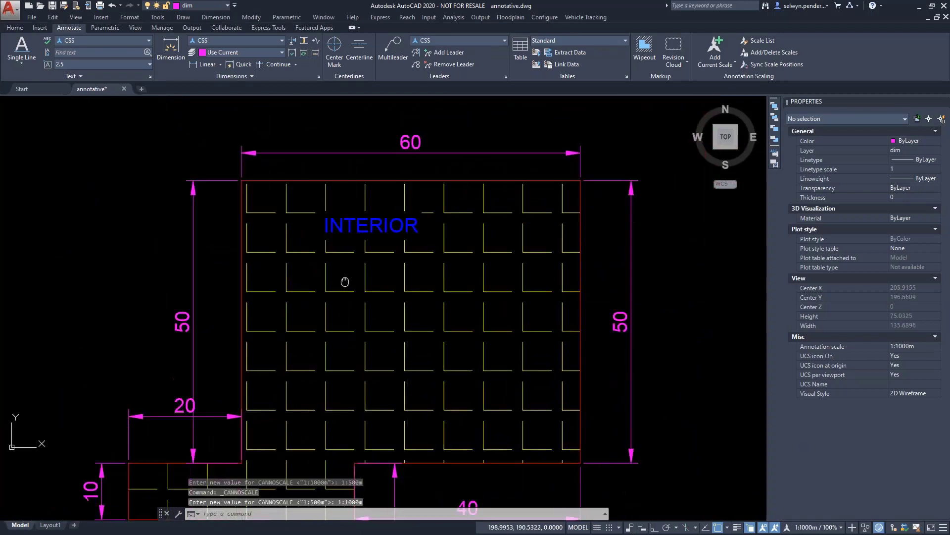
left_click(819, 527)
left_click(795, 455)
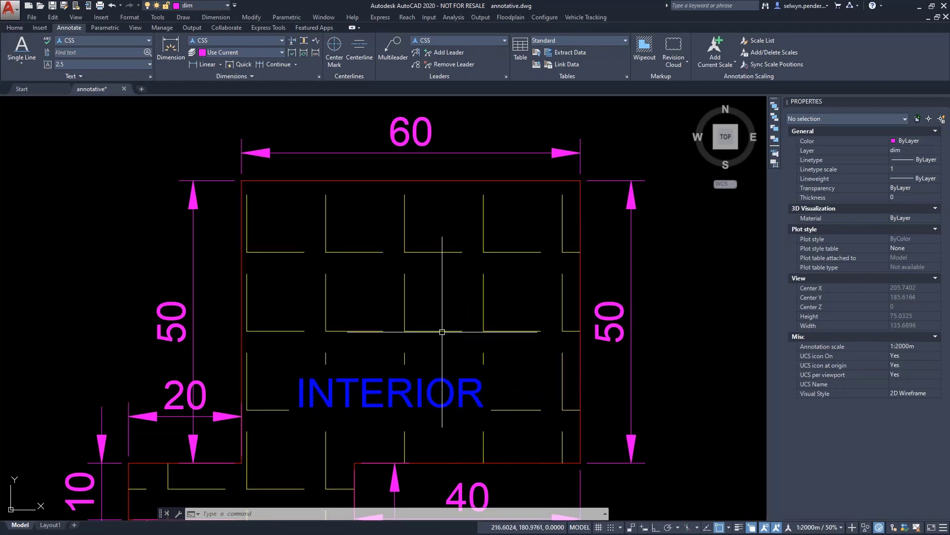
- Examine the annotative hatch's properties and the annotative object scale option of the INTERIOR text
left_click(417, 333)
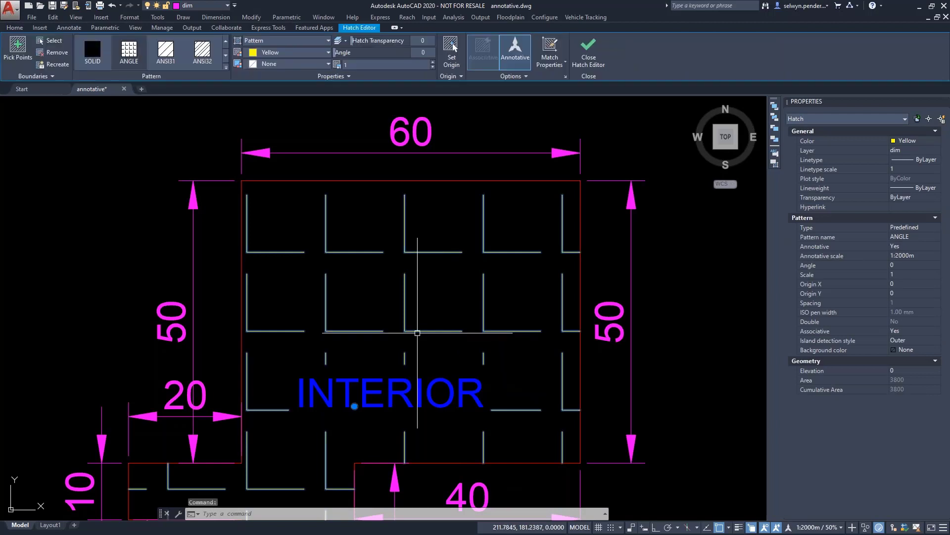
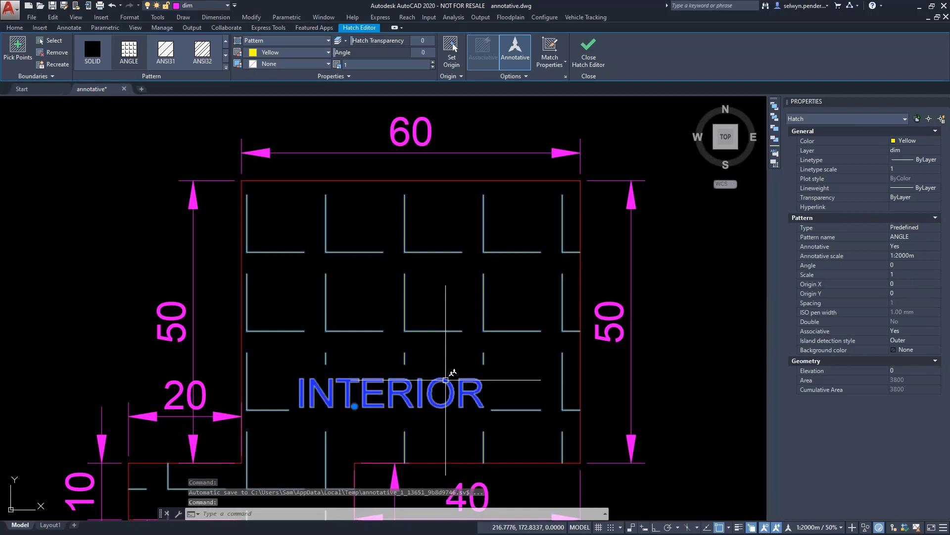
left_click(435, 393)
right_click(446, 380)
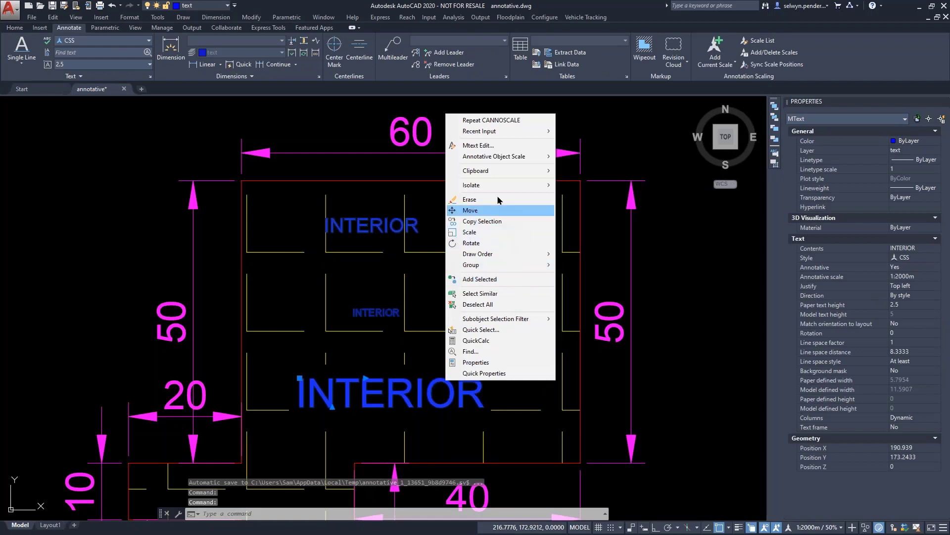
mouse_move(496, 159)
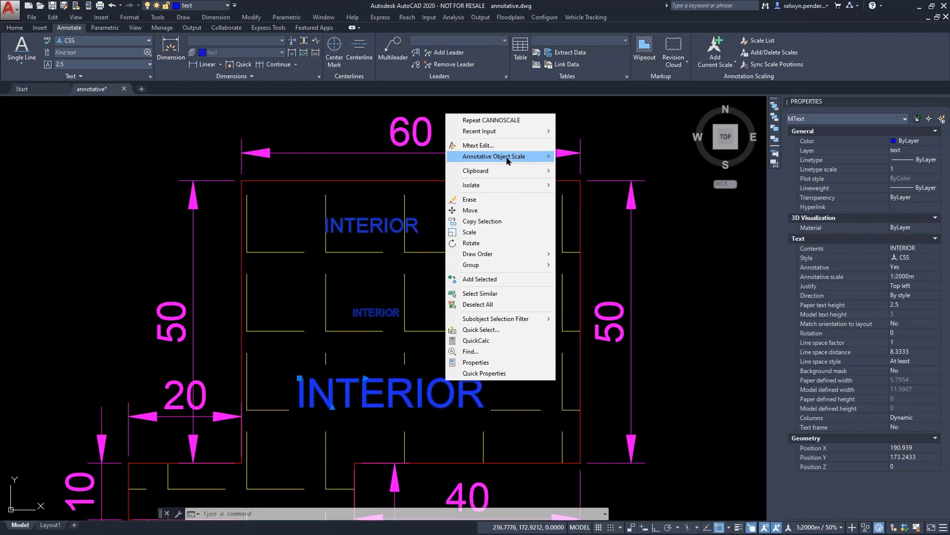
- Synchronize the multiple-scale positions of the 60 dimension above the outline and deselect it
left_click(392, 132)
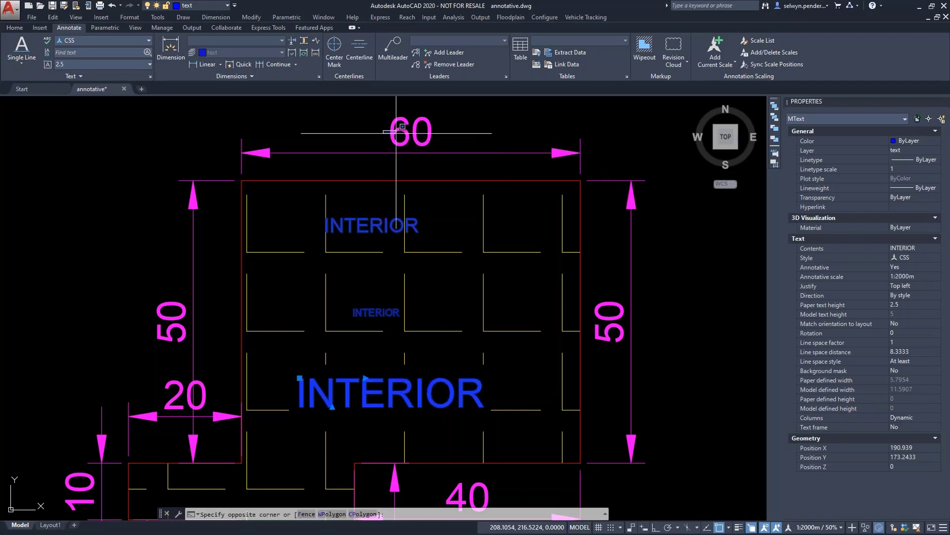
left_click(382, 165)
right_click(398, 140)
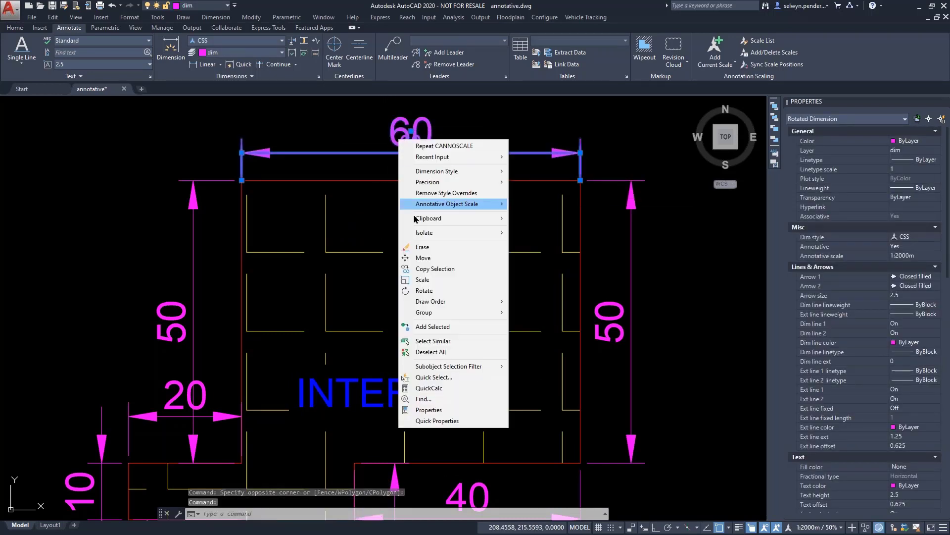
mouse_move(431, 232)
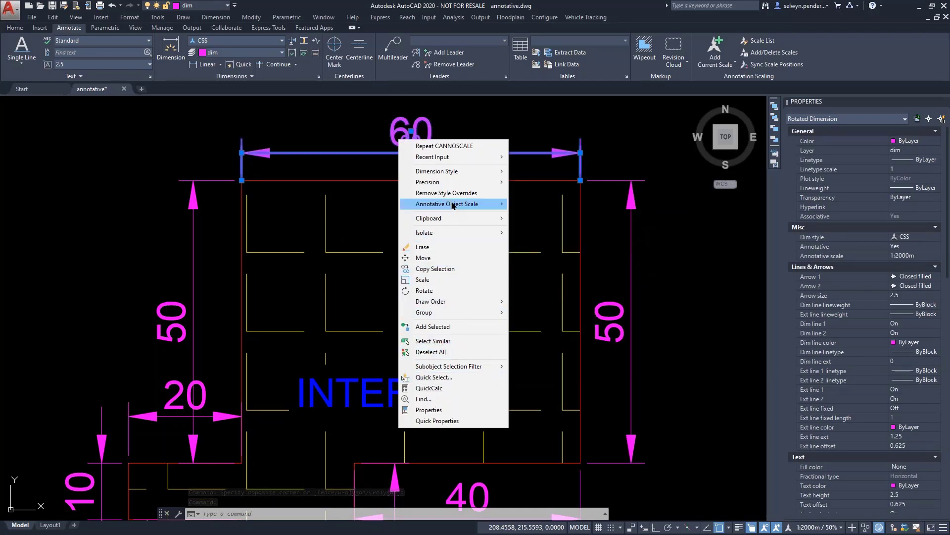
mouse_move(425, 209)
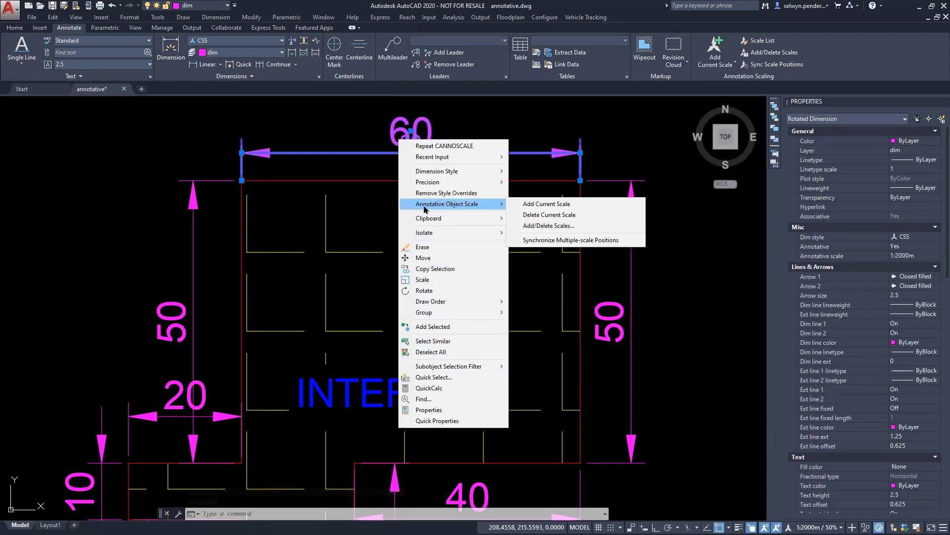
left_click(559, 240)
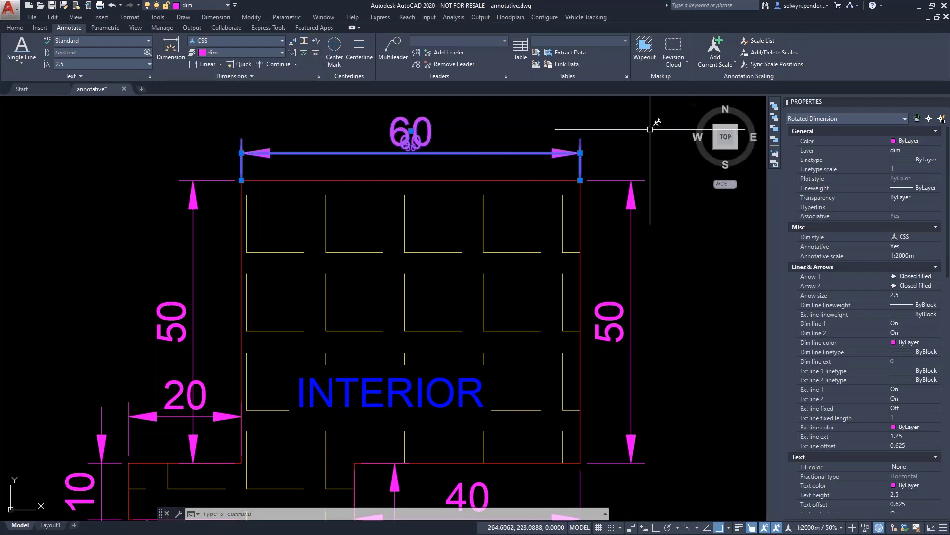
key("Escape")
- Examine the annotative object scale options of the hatch and clear the selection
left_click(422, 253)
right_click(422, 254)
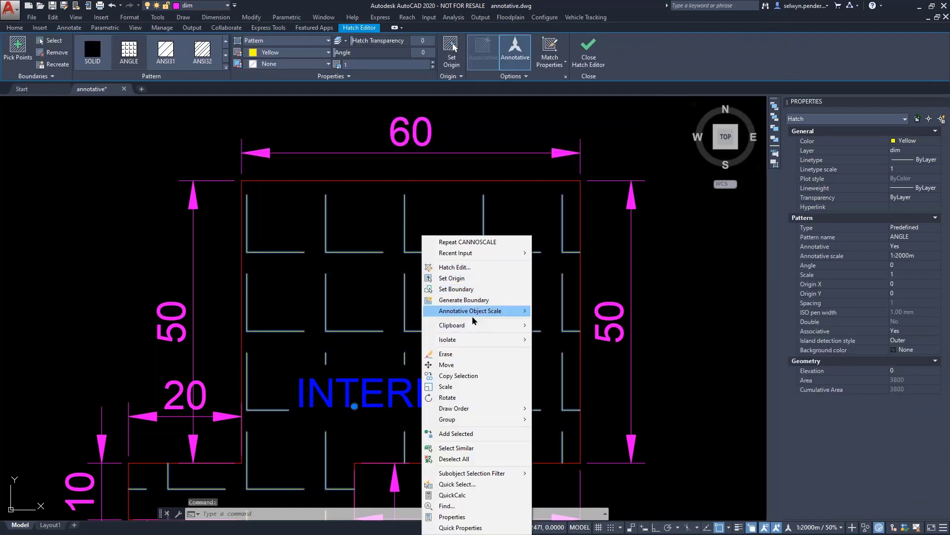
mouse_move(480, 311)
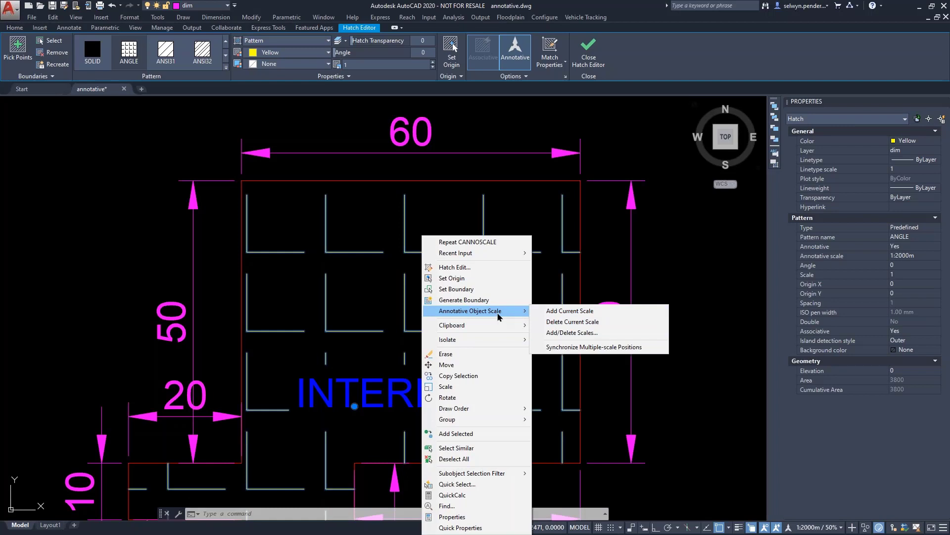
left_click(718, 269)
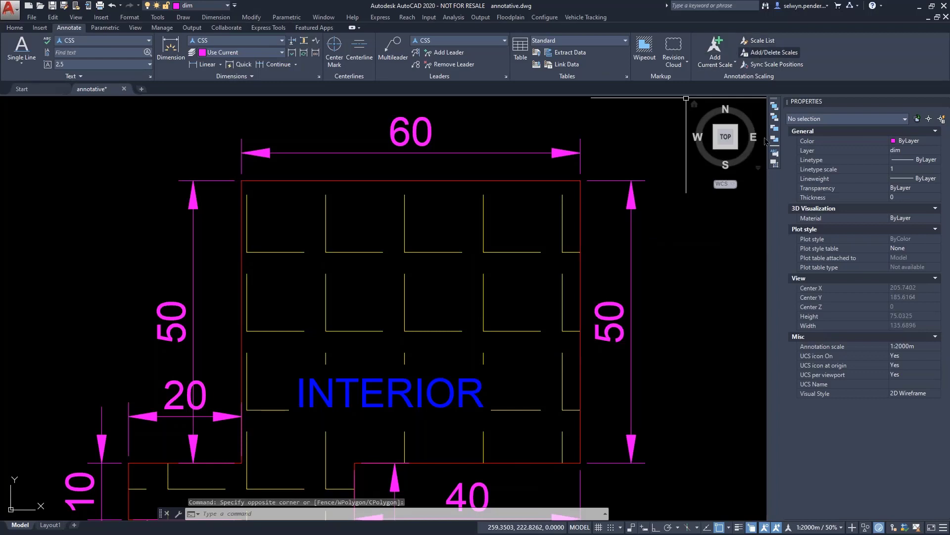
- Turn off the automatic adding of annotation scales to annotative objects
left_click(777, 527)
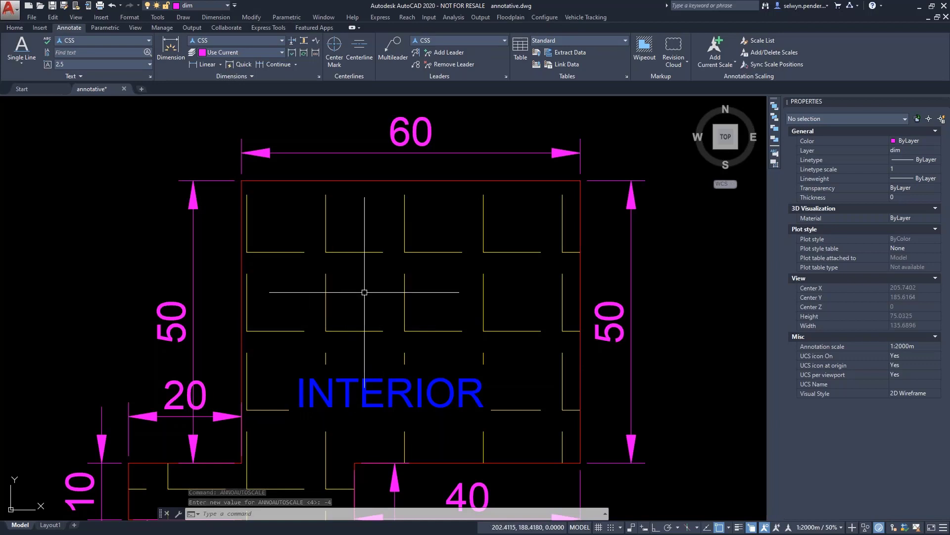
scroll(363, 285, "down", 4)
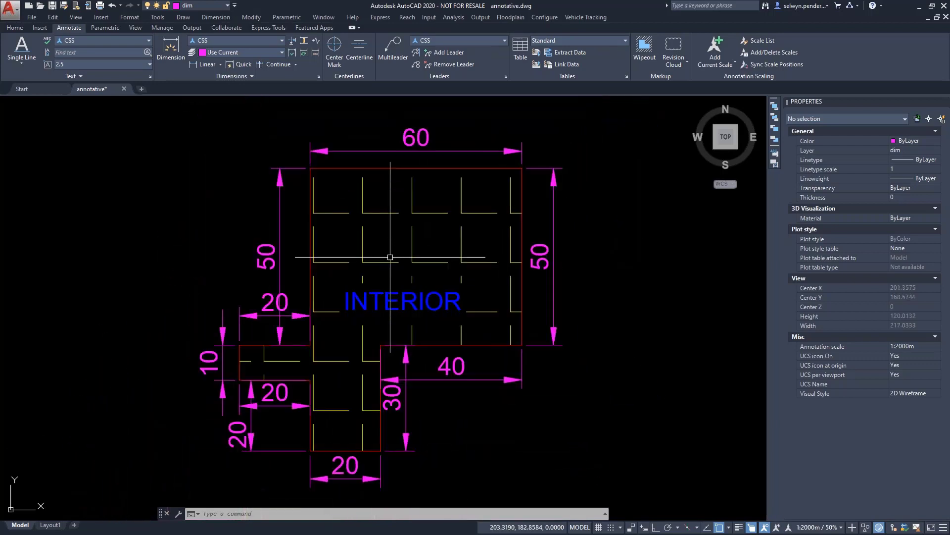
middle_click_drag(365, 282, 362, 222)
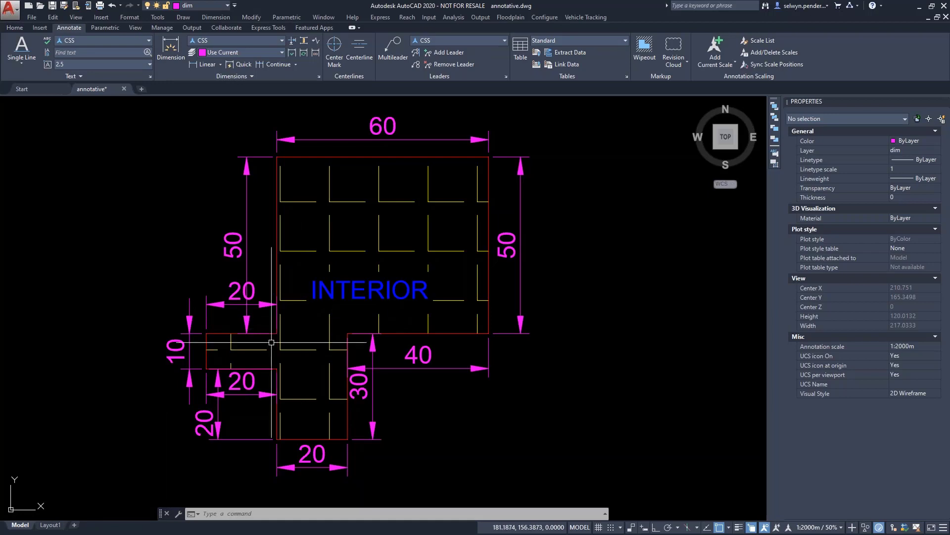
- Switch to Layout1, create a viewport with the Fit option of MVIEW, and select its frame
left_click(50, 527)
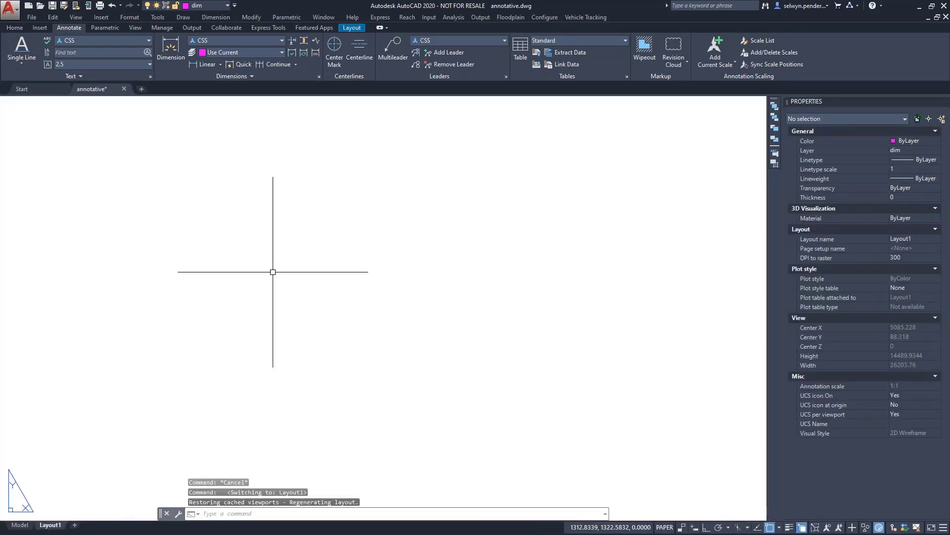
type("MV")
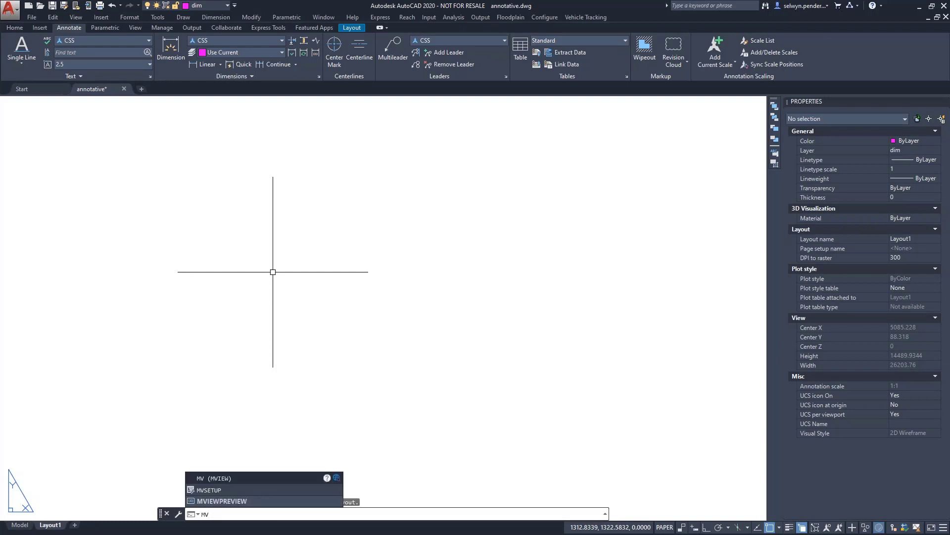
key("Return")
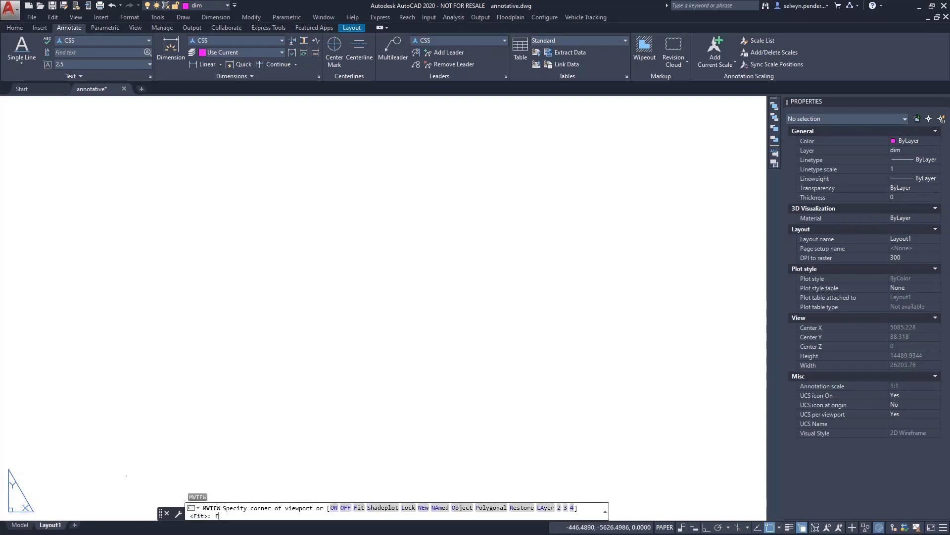
key("Return")
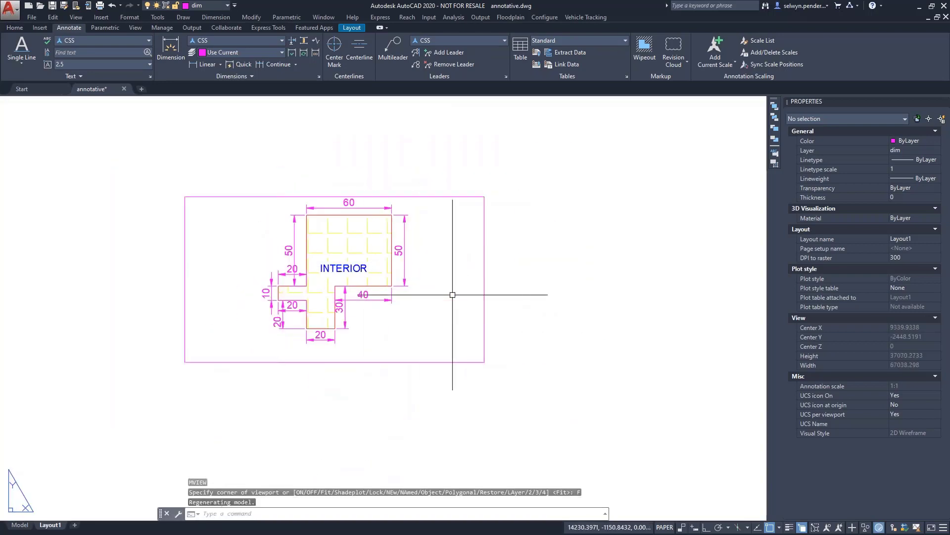
left_click(484, 305)
left_click(509, 285)
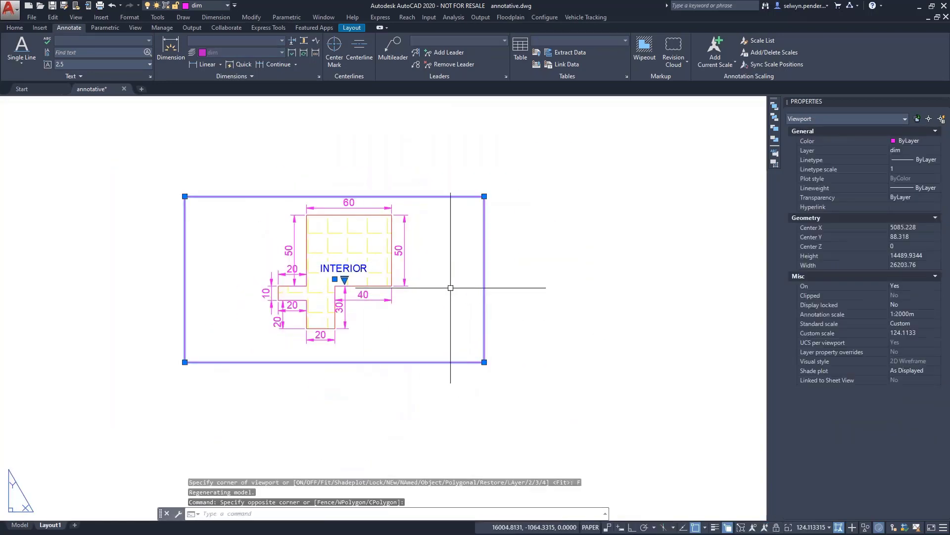
- Activate the viewport's model space, change the hatch color to Red, and return to paper space
left_click(338, 244)
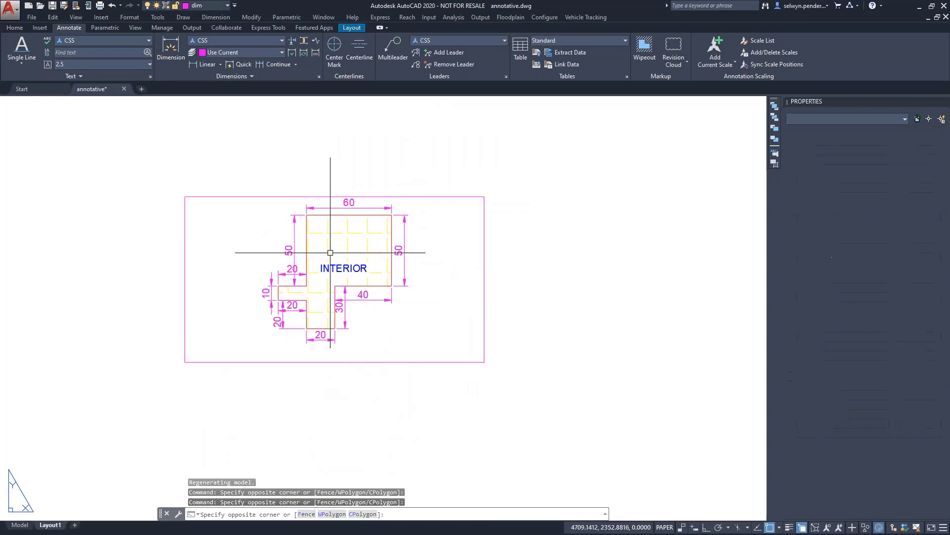
double_click(330, 252)
left_click(330, 251)
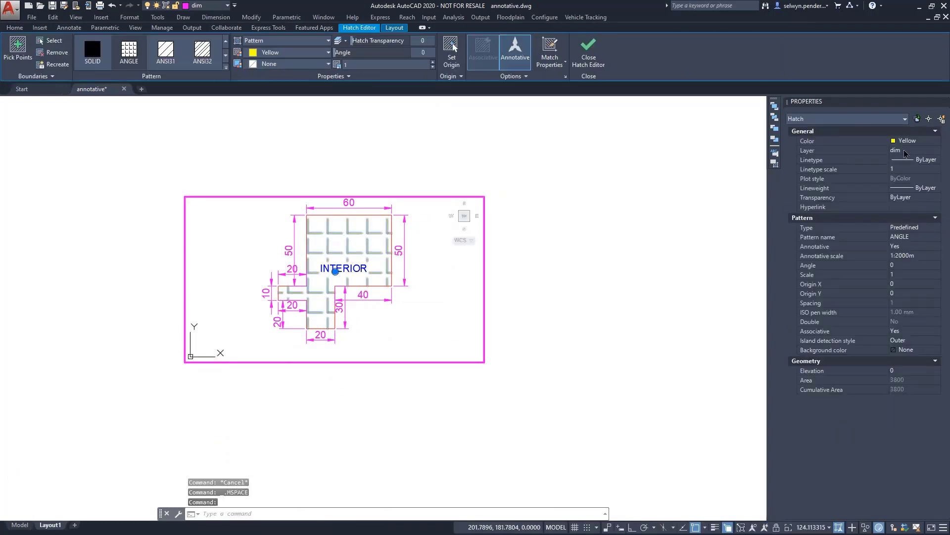
left_click(903, 143)
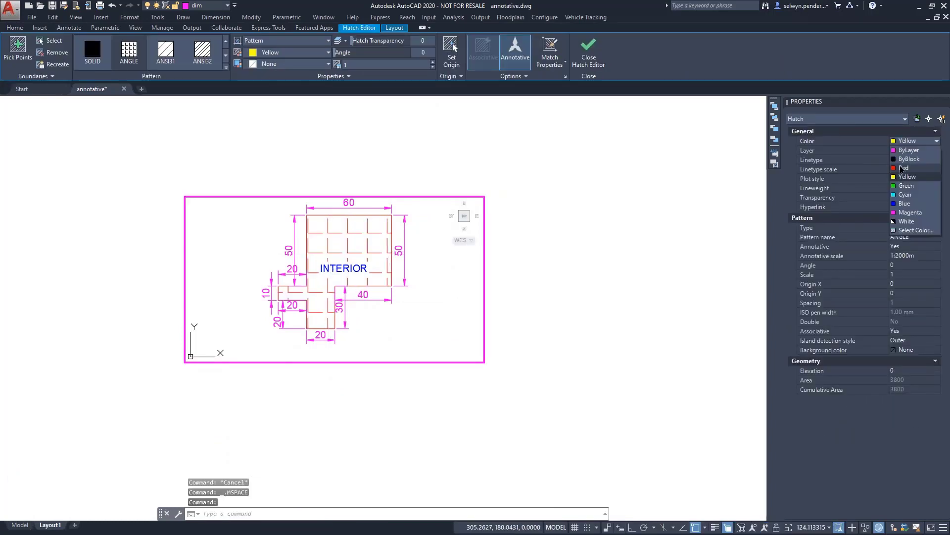
left_click(902, 169)
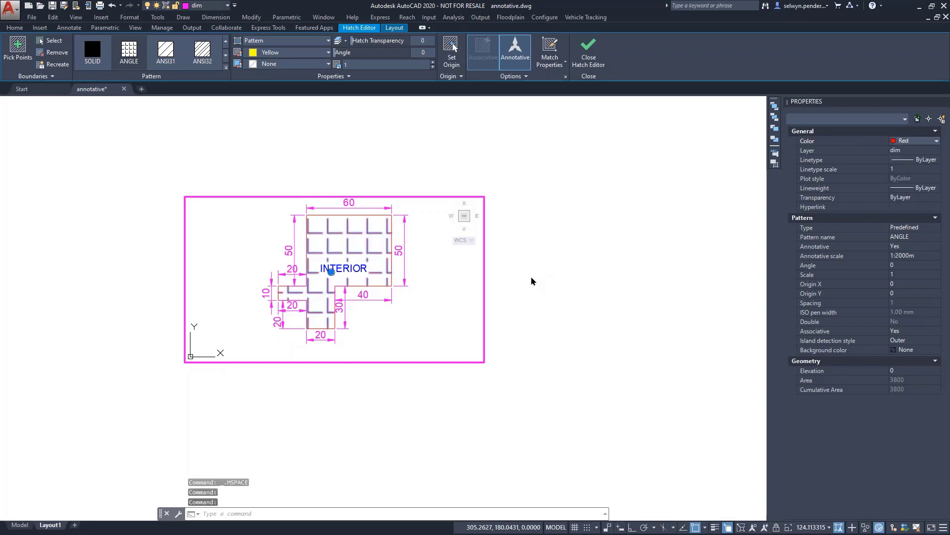
key("Escape")
key("Escape")
double_click(531, 281)
- Shrink the viewport by stretching its lower-right corner inward over the hatched outline
left_click(475, 301)
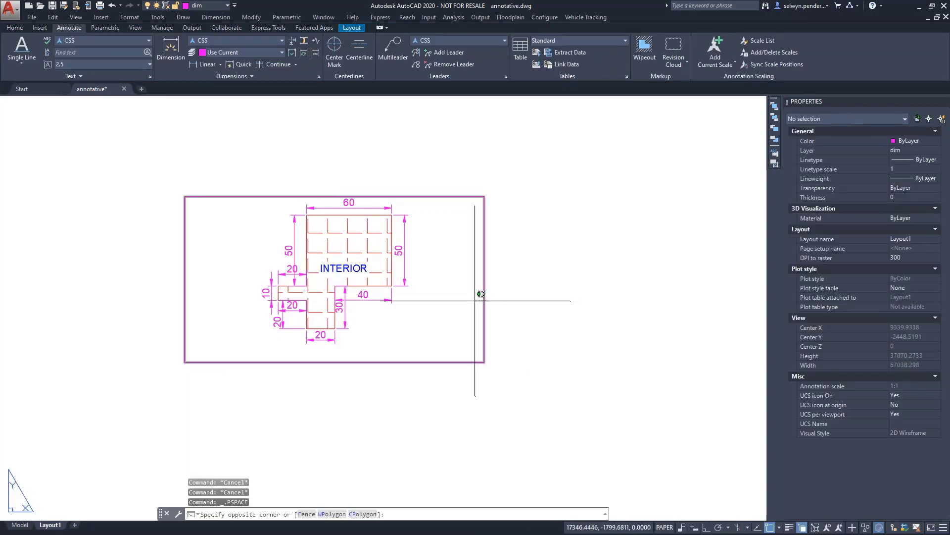
left_click(483, 307)
left_click(485, 362)
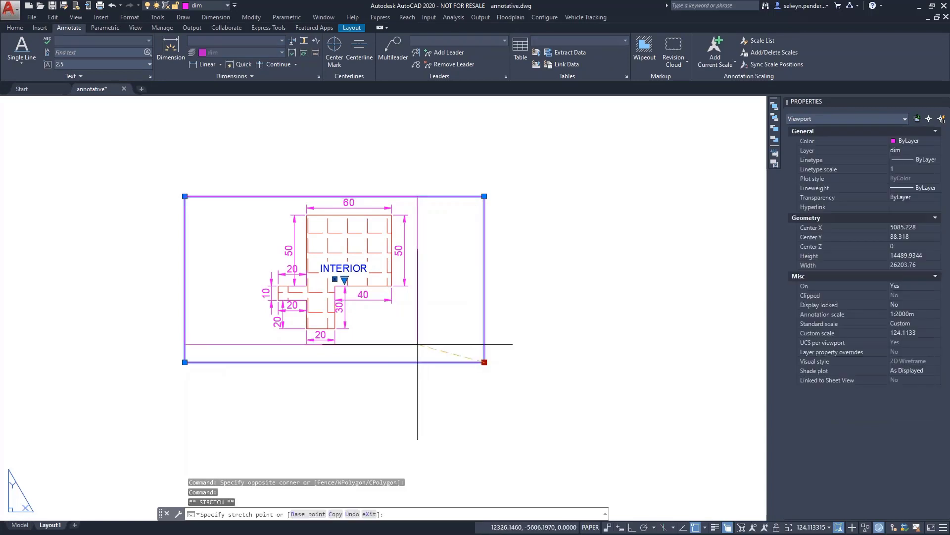
left_click(351, 357)
- Activate the viewport, zoom its contents to extents, and set the viewport scale to 1:1000m
double_click(229, 275)
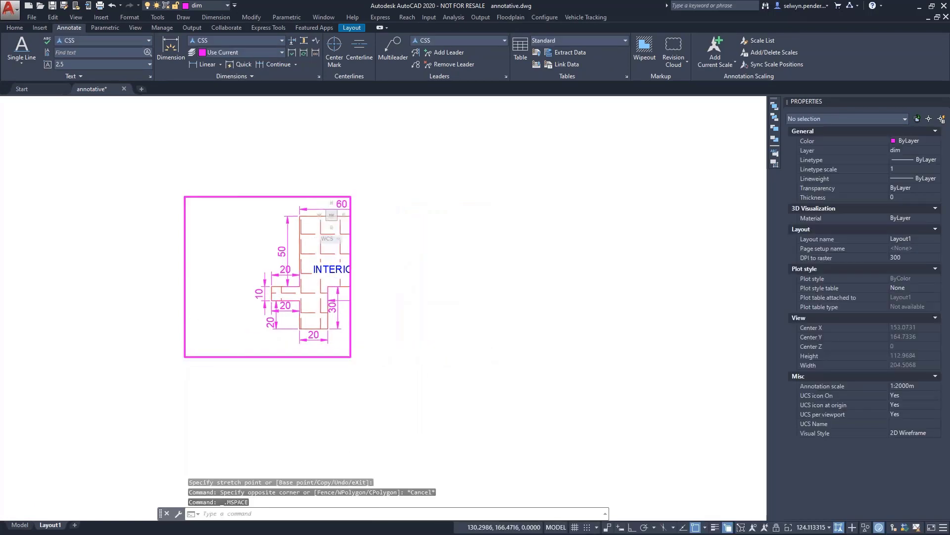
middle_click(229, 276)
middle_click(229, 276)
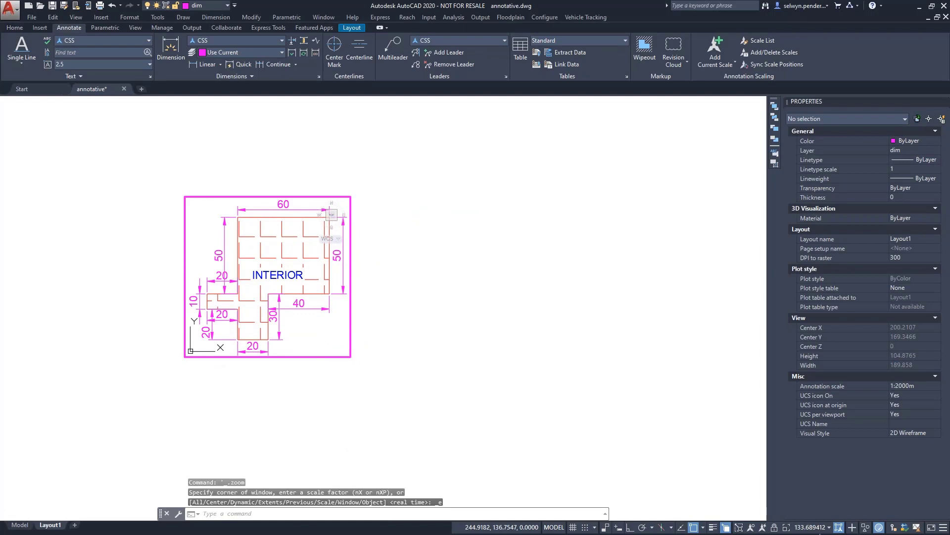
left_click(828, 527)
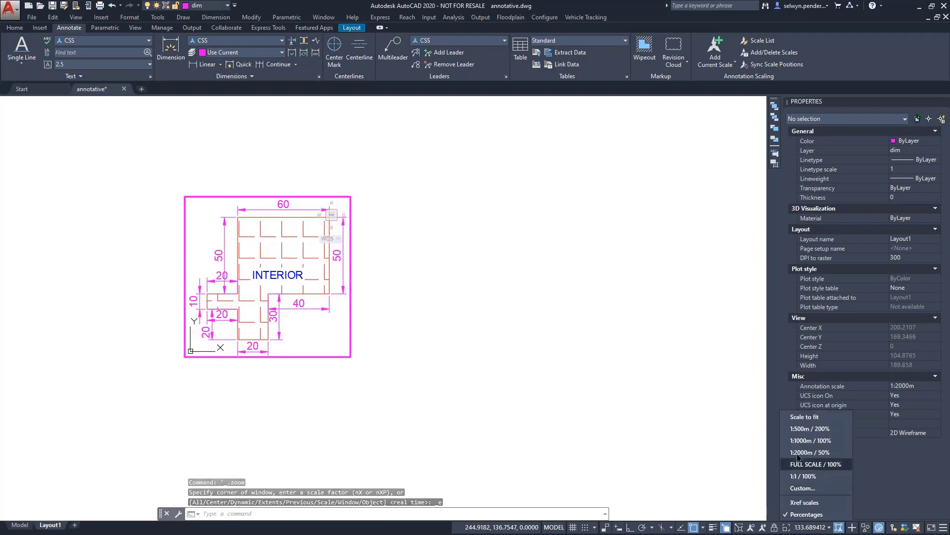
left_click(810, 440)
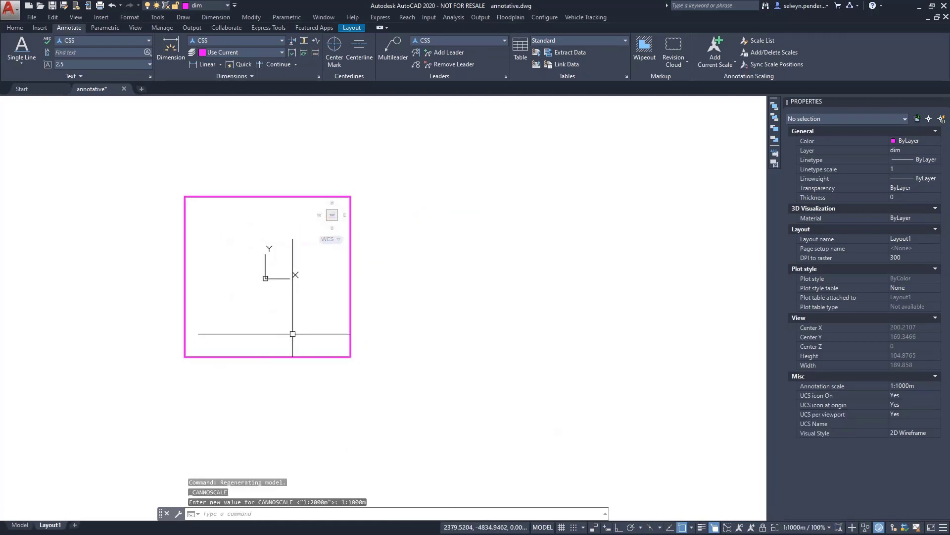
- Enlarge the viewport by stretching its lower-right and upper-left corners outward, to about 124512 wide by 92870 high
left_click(347, 355)
left_click(351, 356)
left_click(609, 464)
scroll(530, 441, "down", 4)
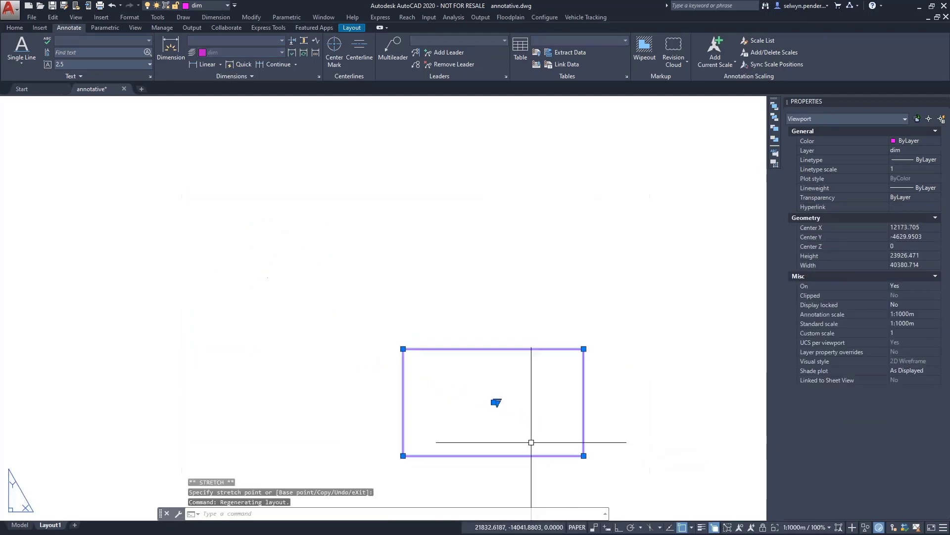
scroll(496, 433, "up", 4)
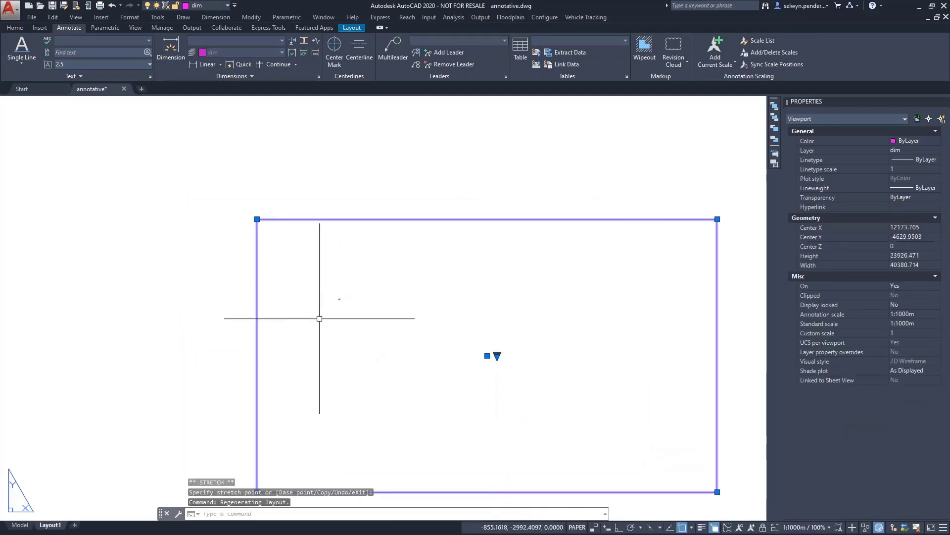
left_click(257, 219)
scroll(365, 303, "down", 5)
scroll(176, 183, "down", 2)
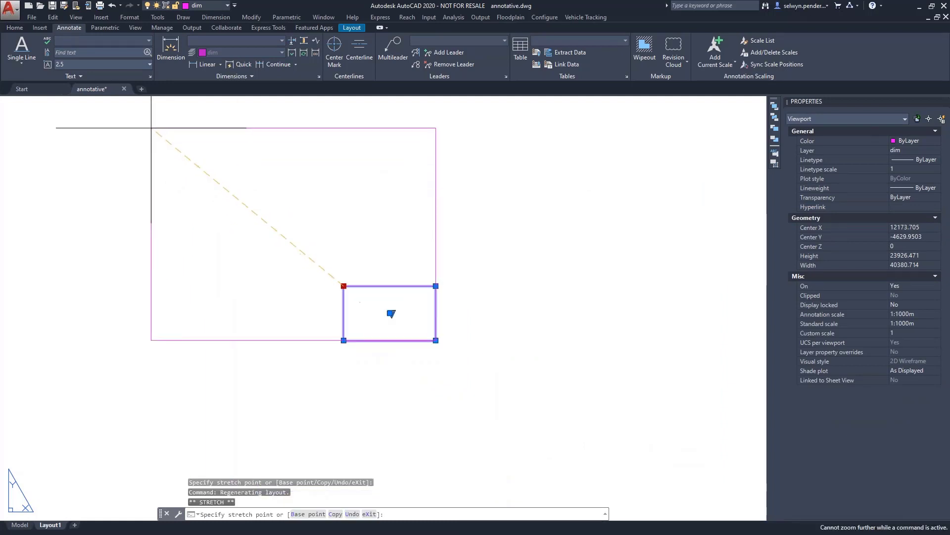
key("Escape")
- Zoom the enlarged viewport's contents to extents and set its scale back to 1:1000m
double_click(342, 260)
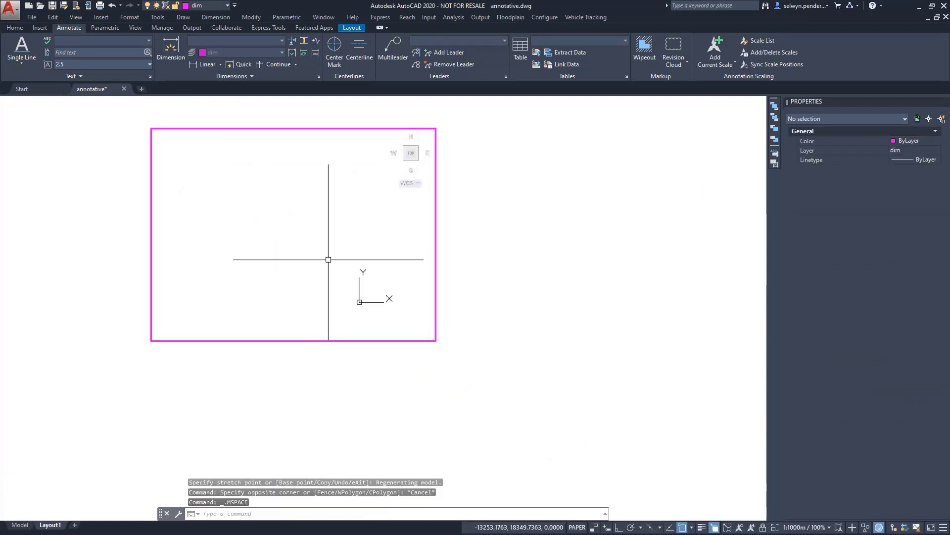
middle_click(726, 454)
middle_click(726, 454)
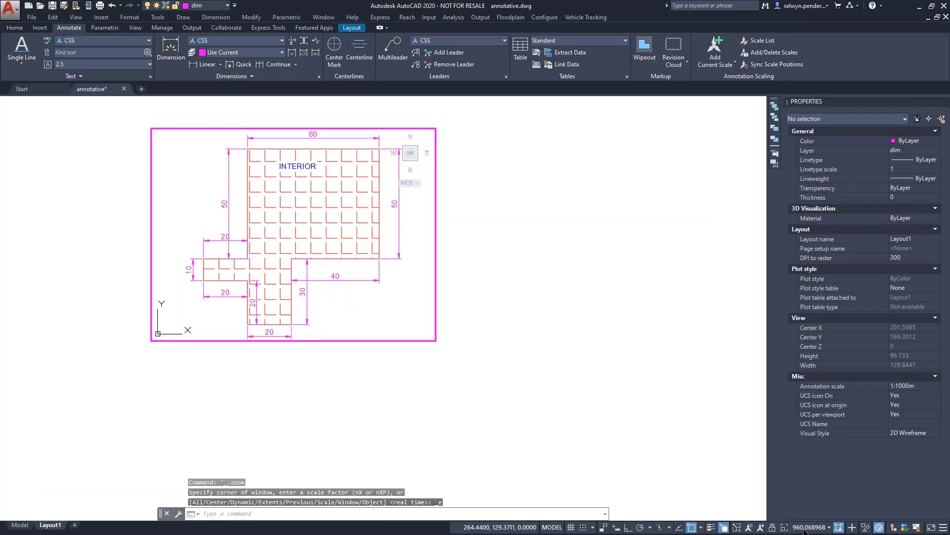
left_click(829, 529)
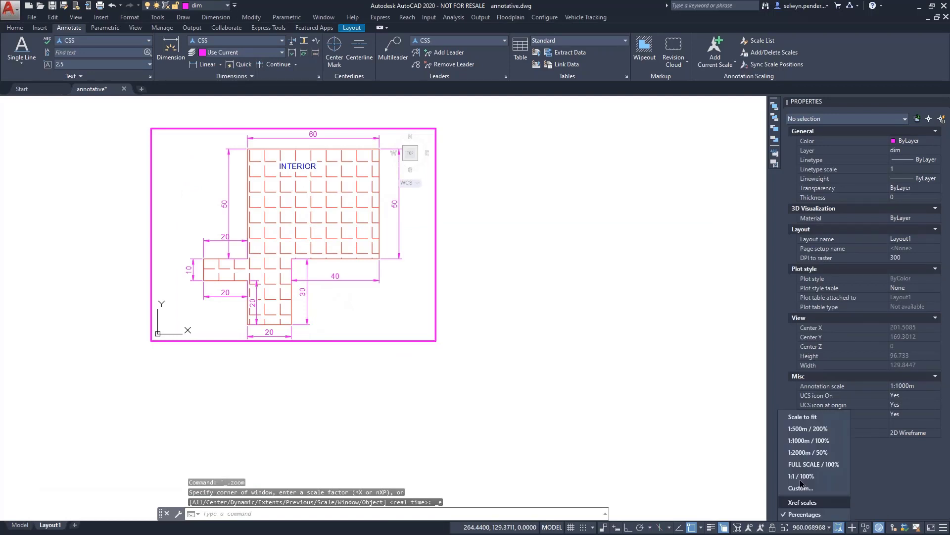
left_click(801, 440)
- Return to paper space and stretch two opposite viewport corners inward around the tiny drawing, to about 16013 by 12112
double_click(467, 346)
left_click(463, 354)
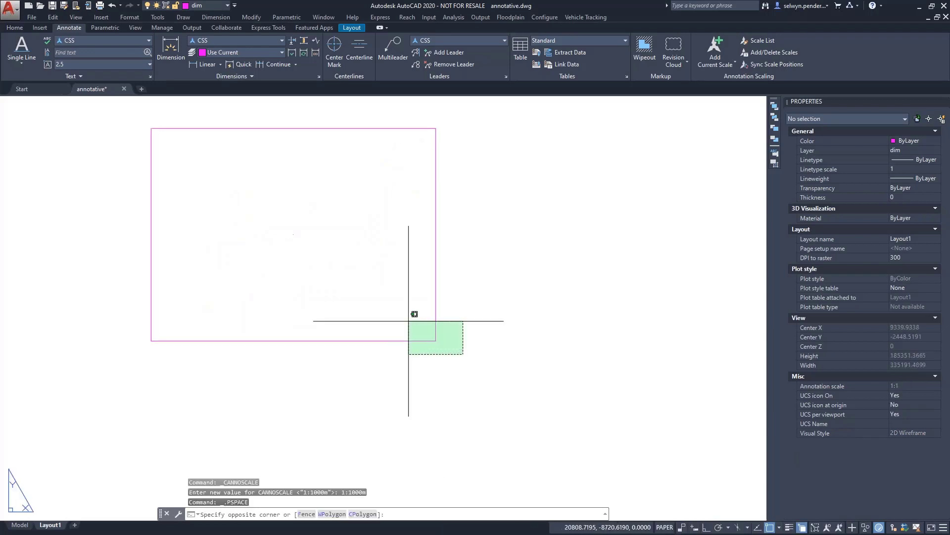
left_click(430, 333)
left_click(436, 340)
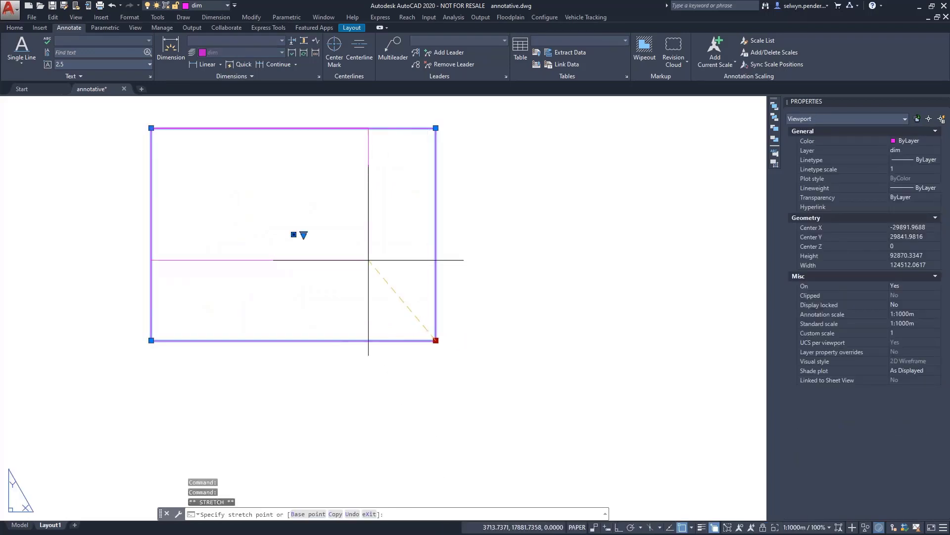
left_click(302, 241)
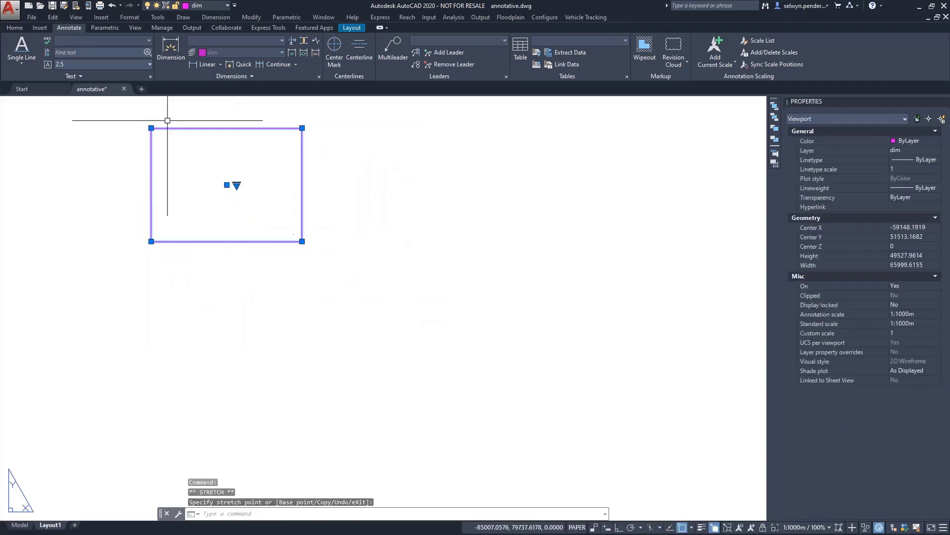
left_click(155, 130)
left_click(151, 128)
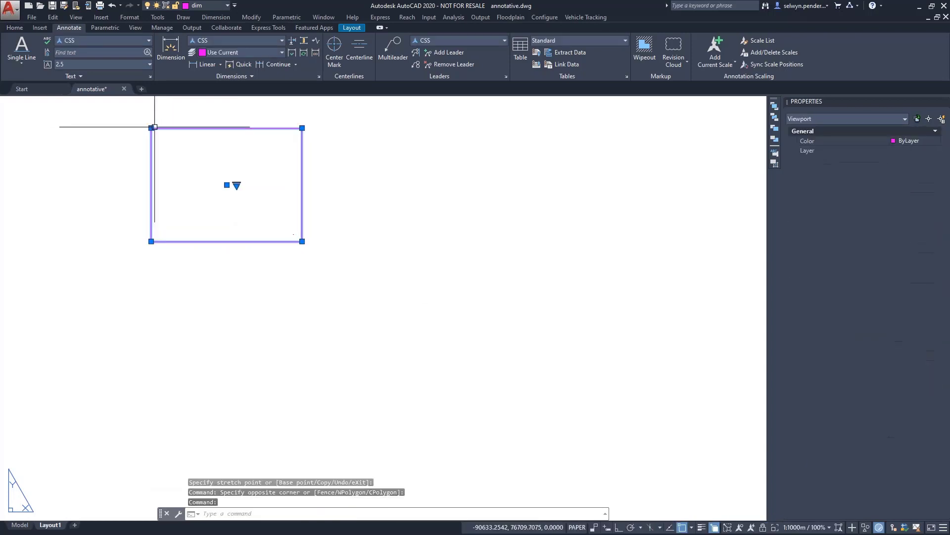
left_click(151, 128)
left_click(265, 213)
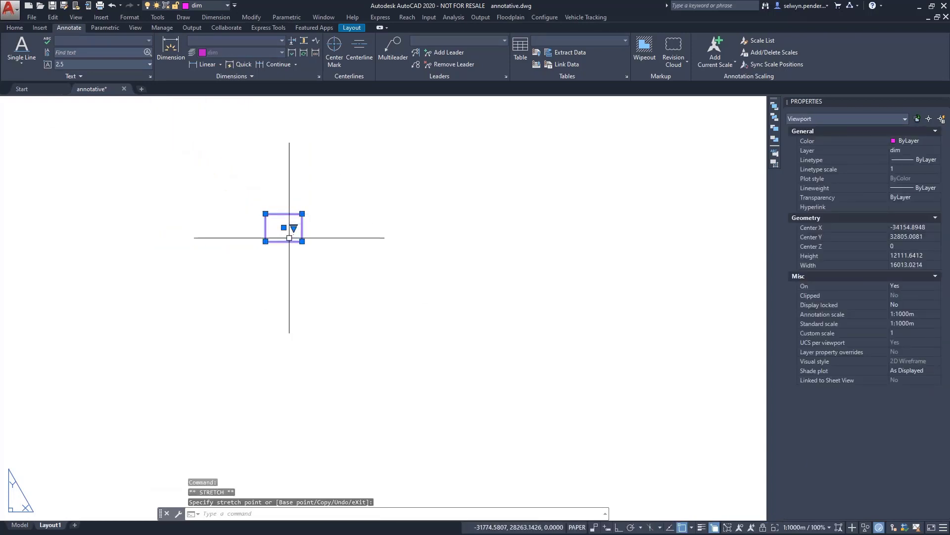
key("Escape")
key("Escape")
- Stretch the lower-right and upper-left viewport corners close to the drawing, reducing the frame to about 413 wide by 388 high
middle_click(289, 237)
middle_click(289, 238)
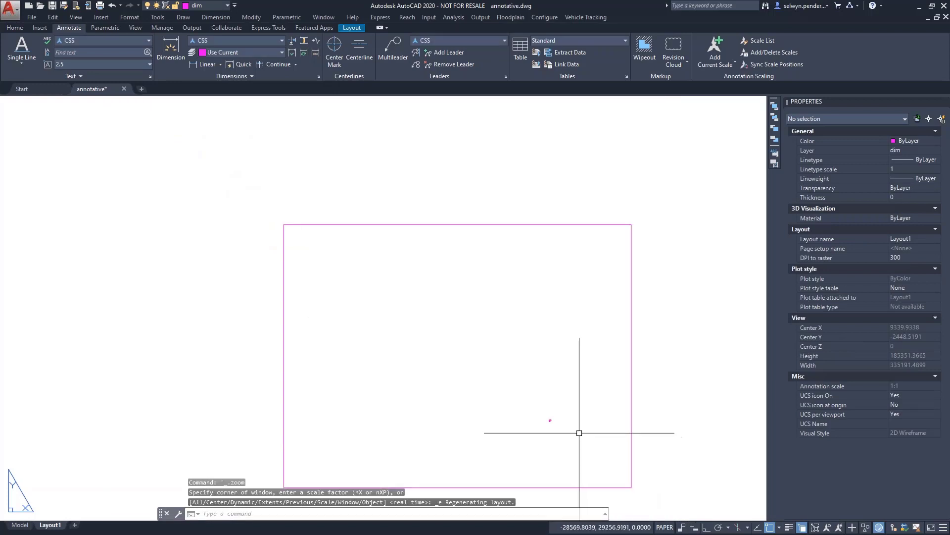
left_click(641, 493)
left_click(606, 474)
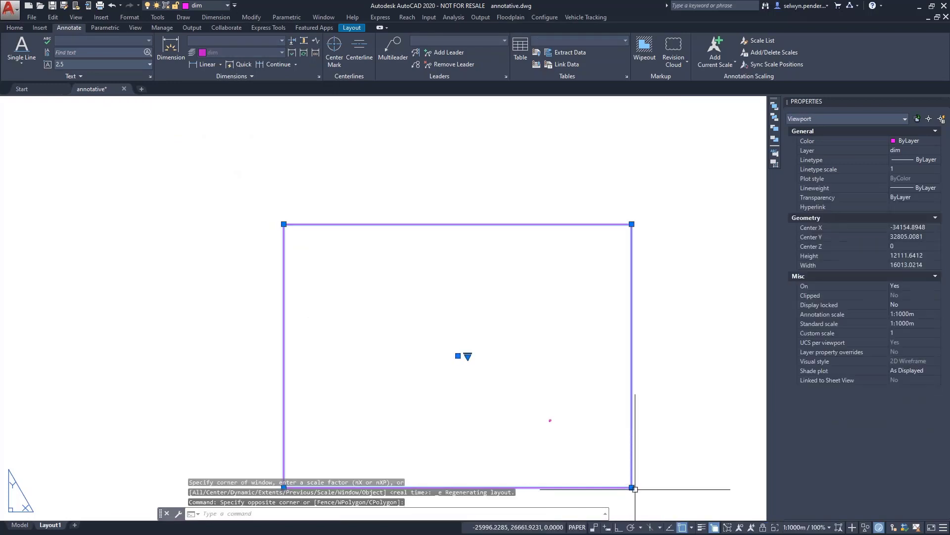
left_click(632, 487)
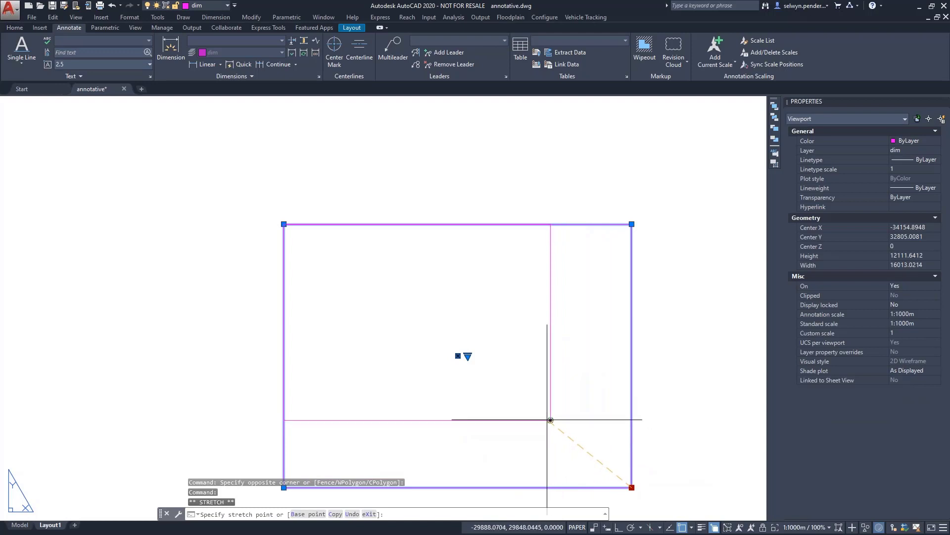
left_click(557, 426)
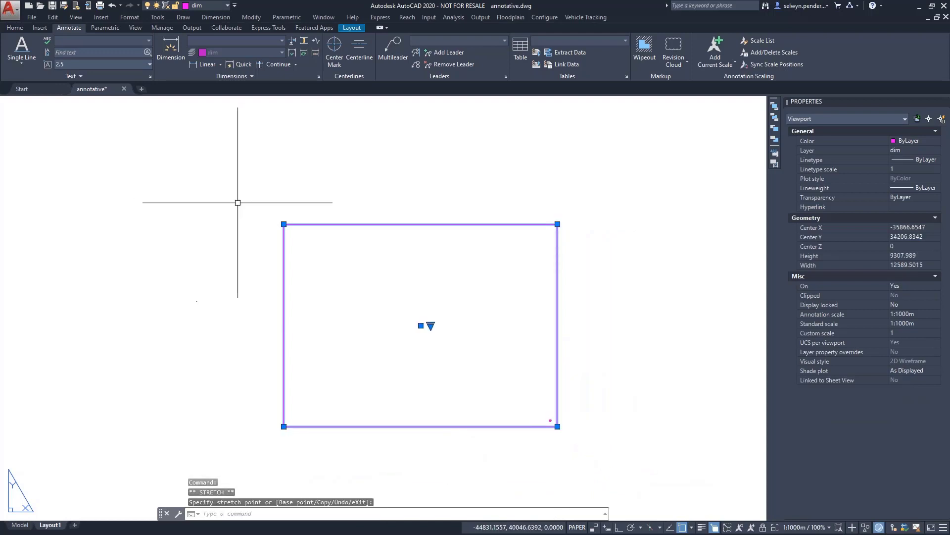
left_click(283, 224)
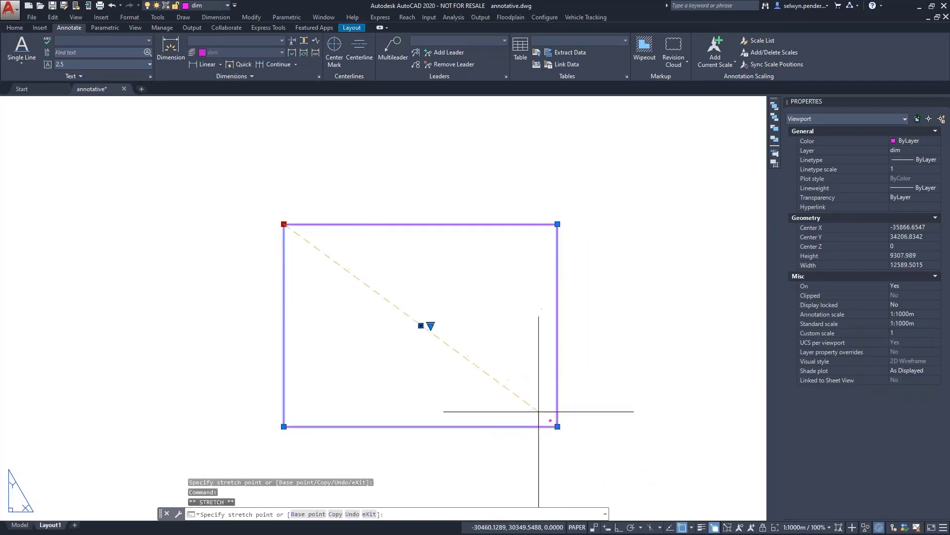
scroll(547, 416, "up", 5)
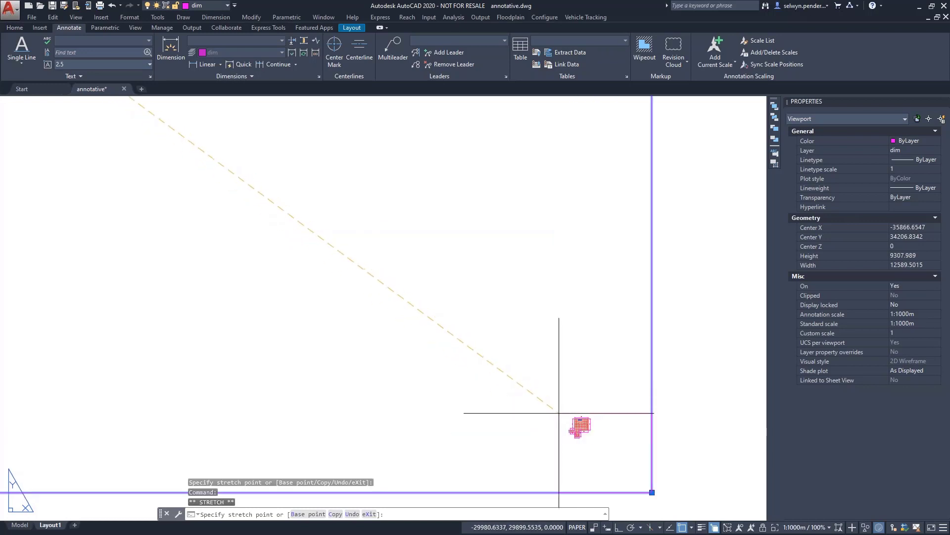
left_click(559, 404)
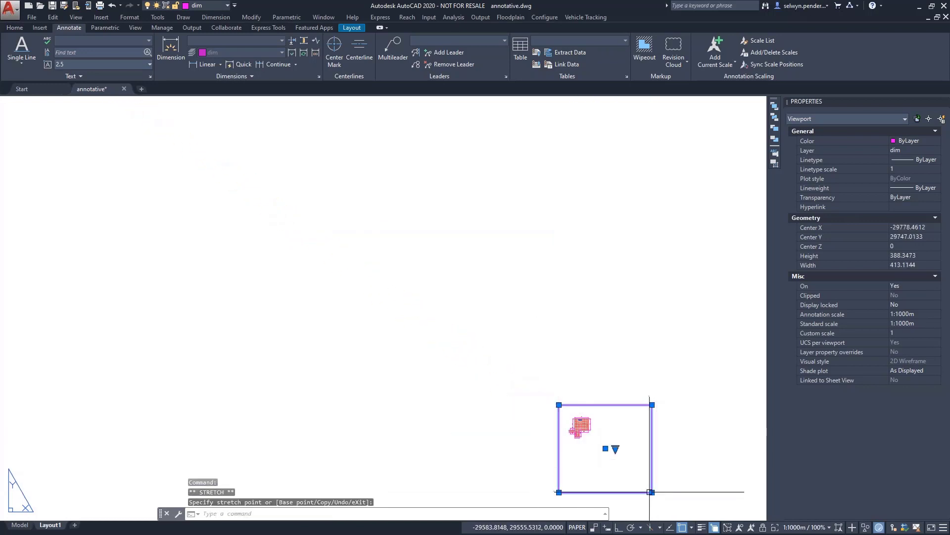
- Stretch the viewport's lower-right corner to the frame's geometric center, reducing it to about 207 by 194, and deselect it
left_click(650, 492)
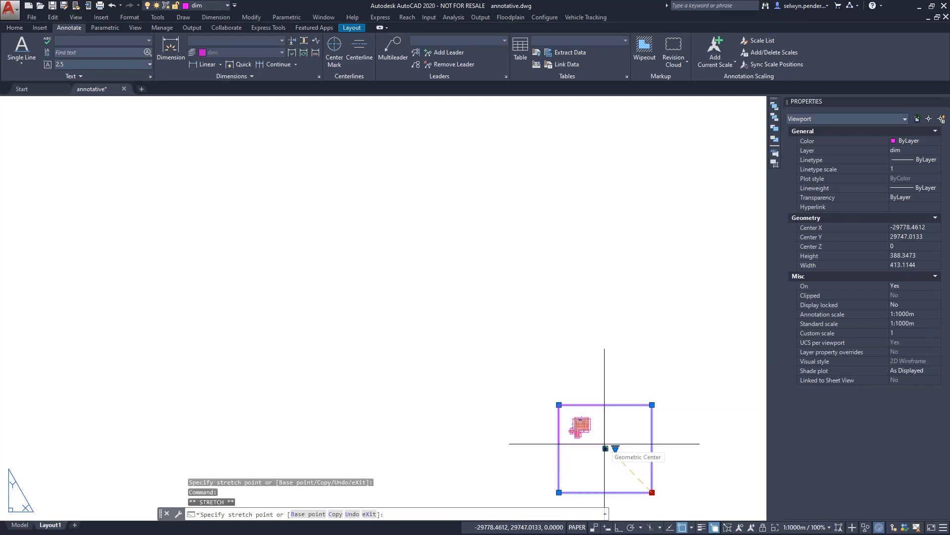
left_click(604, 444)
key("Escape")
- Trim the viewport to about 117 wide by 112 high by stretching its upper-right and lower-left corners toward the dimensions, and deselect it
middle_click(524, 406)
middle_click(525, 406)
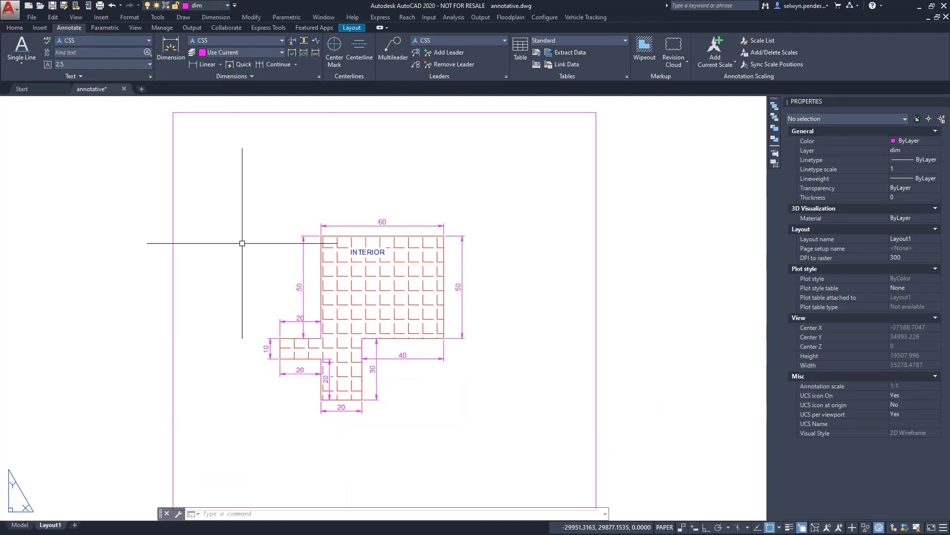
left_click(596, 389)
left_click(596, 111)
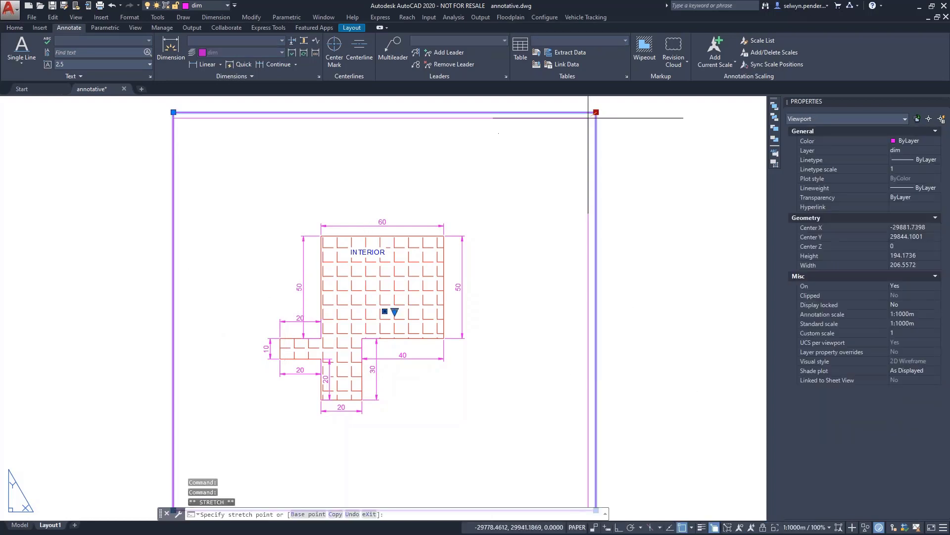
left_click(491, 193)
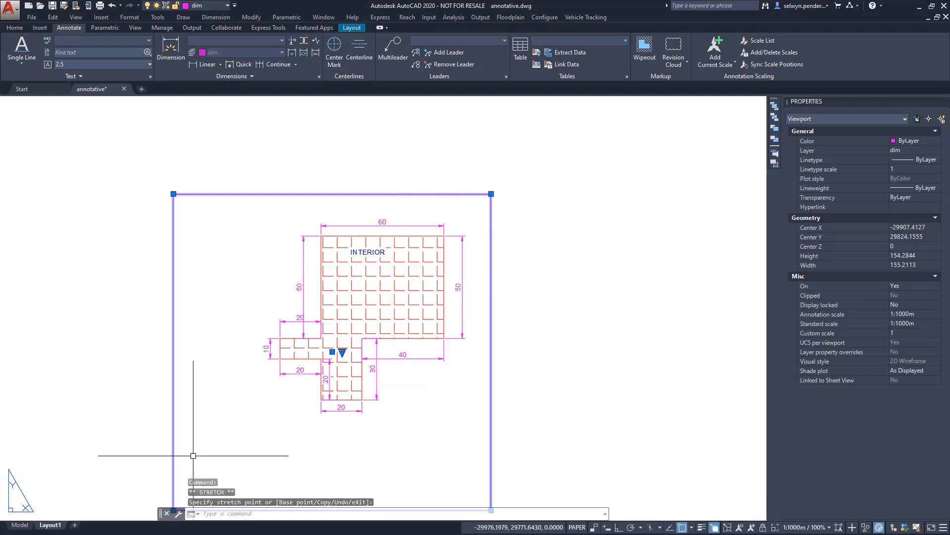
middle_click_drag(189, 418, 210, 348)
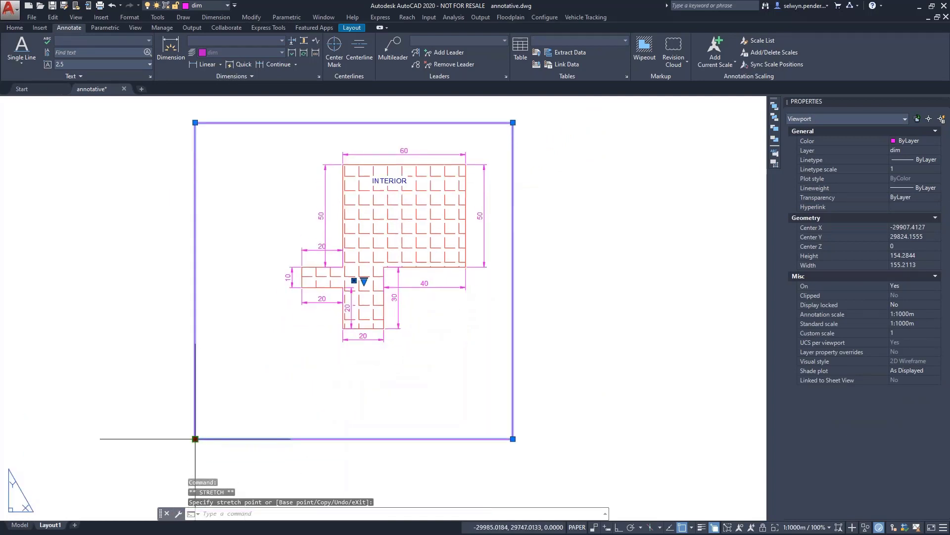
left_click(274, 352)
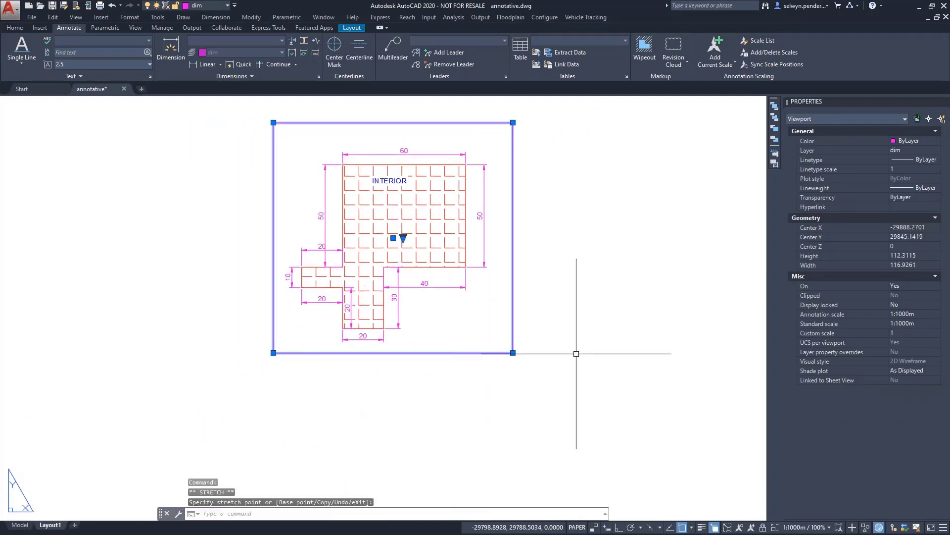
double_click(575, 354)
key("Escape")
scroll(462, 350, "up", 2)
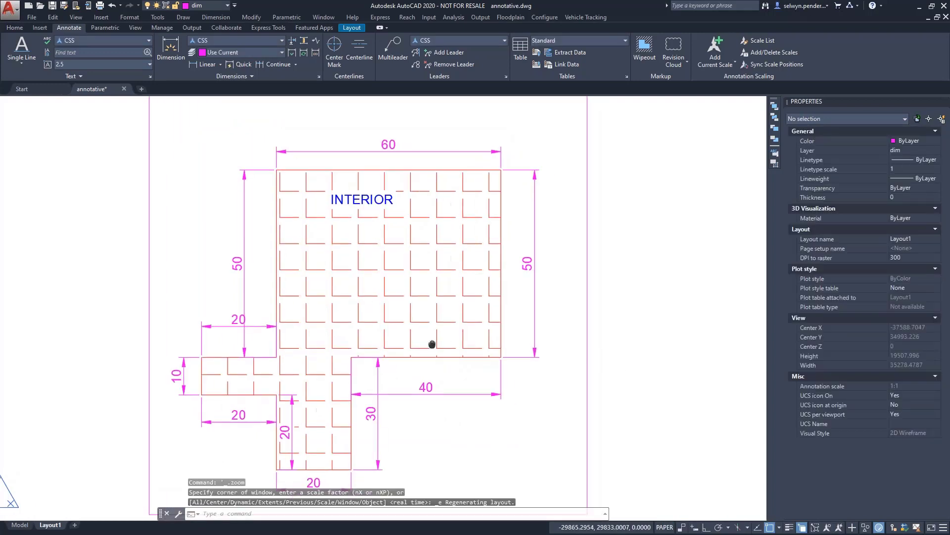
- Enter the viewport's model space to check its scale, and return to paper space
middle_click_drag(433, 344, 367, 331)
scroll(367, 331, "down", 2)
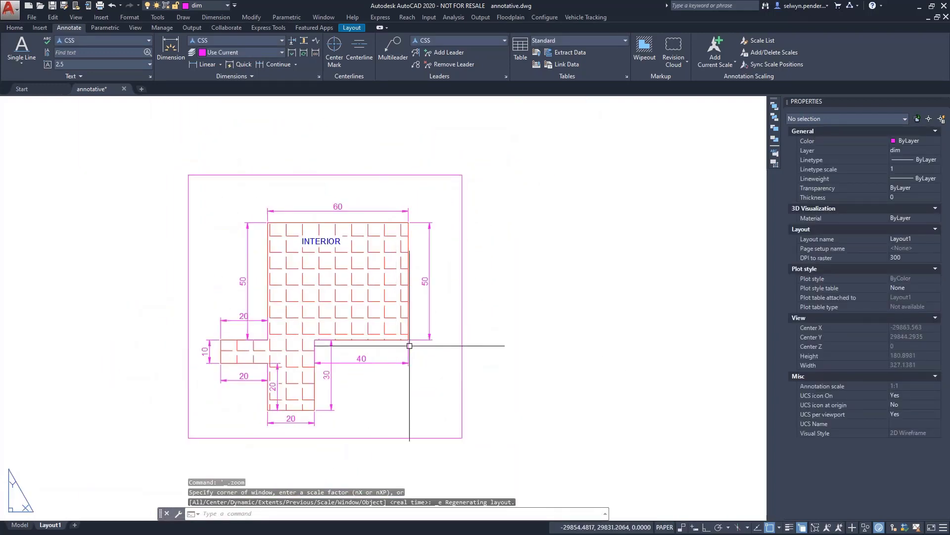
double_click(430, 369)
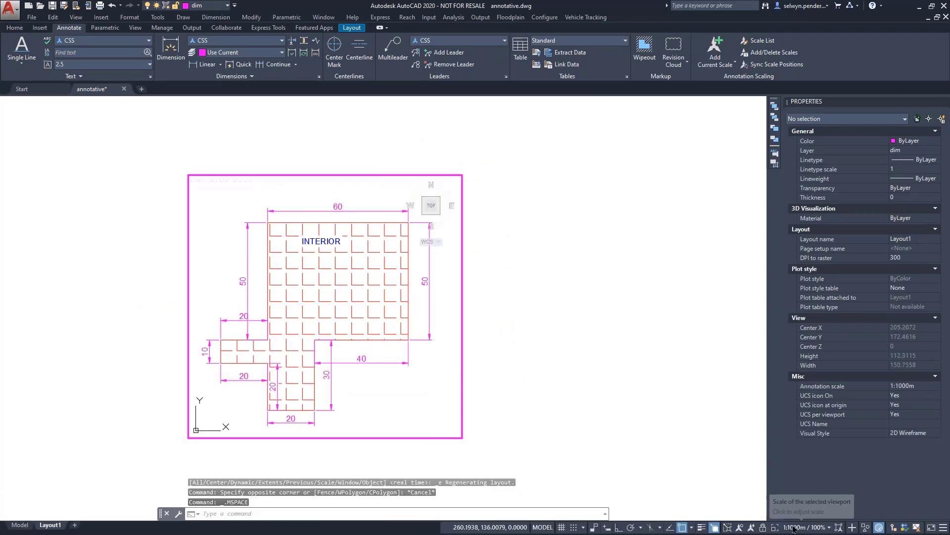
double_click(519, 354)
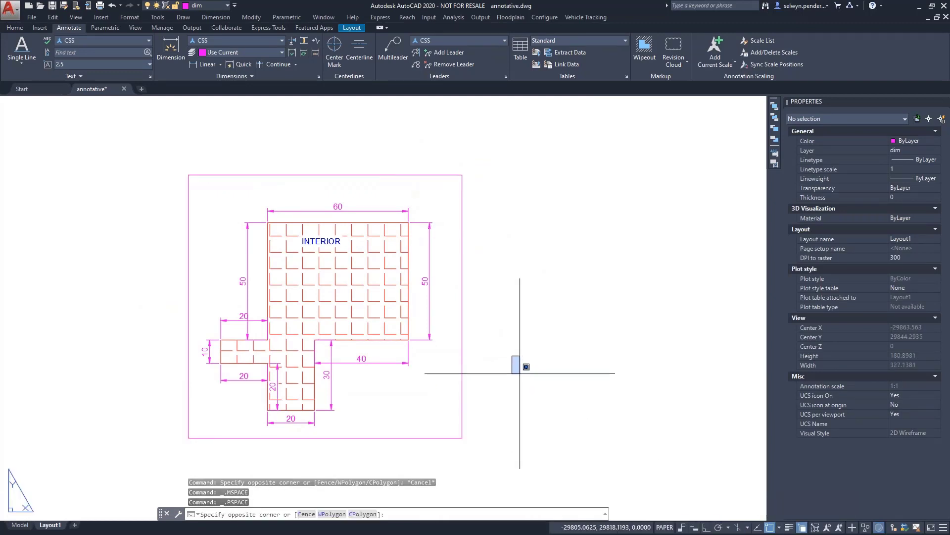
- Copy the 1:1000m viewport in paper space, placing the duplicate level with it just beyond its right edge
left_click(464, 381)
type("c")
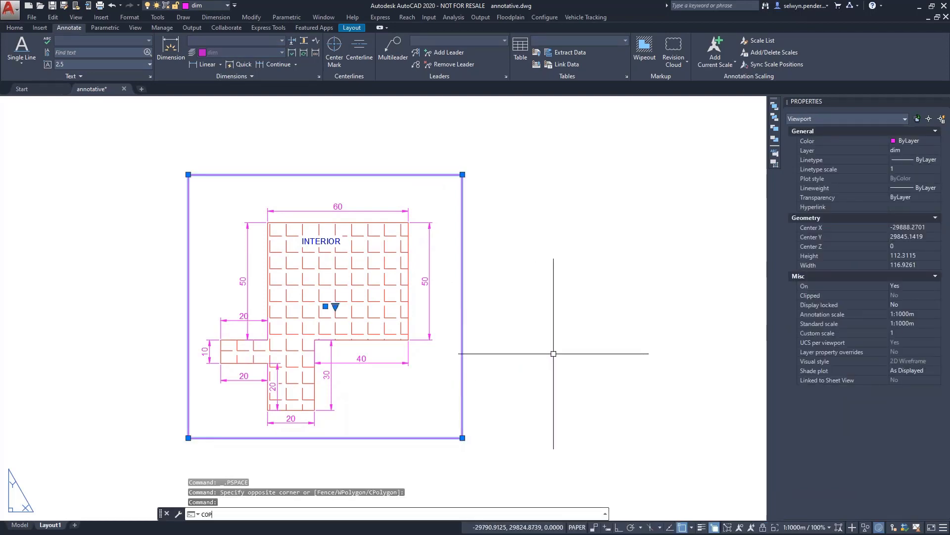
type("opy")
key("Return")
left_click(304, 302)
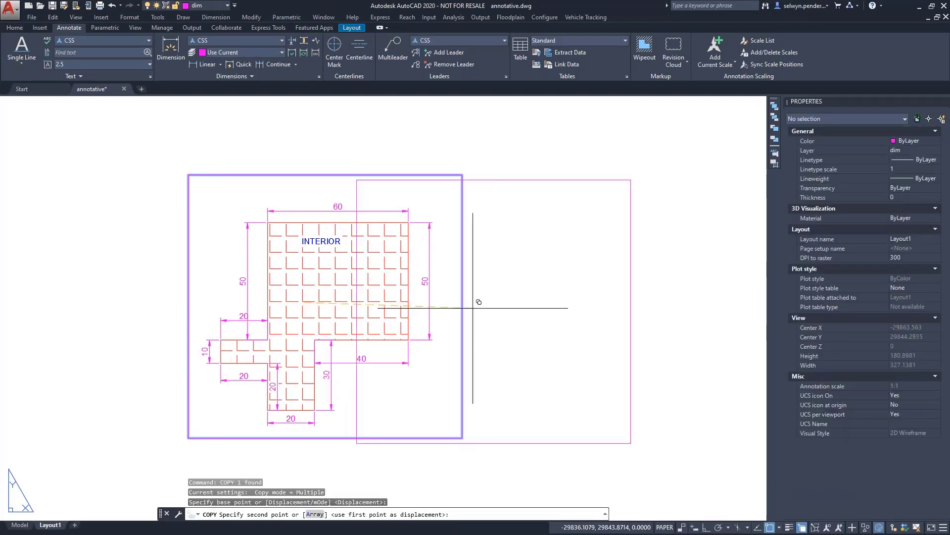
left_click(590, 301)
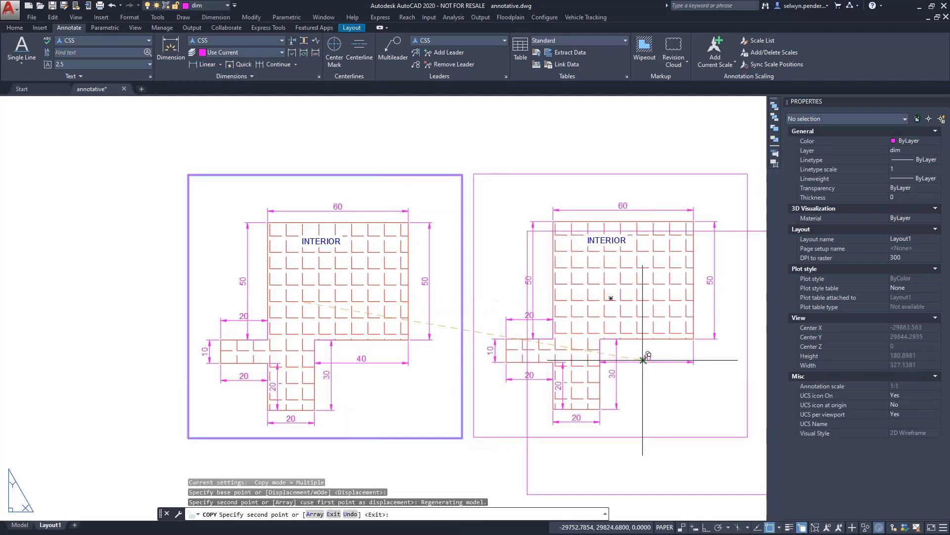
key("Return")
- Set the copied viewport's scale to 1:500m, shift its view toward the outline's lower part, and return to paper space
double_click(673, 374)
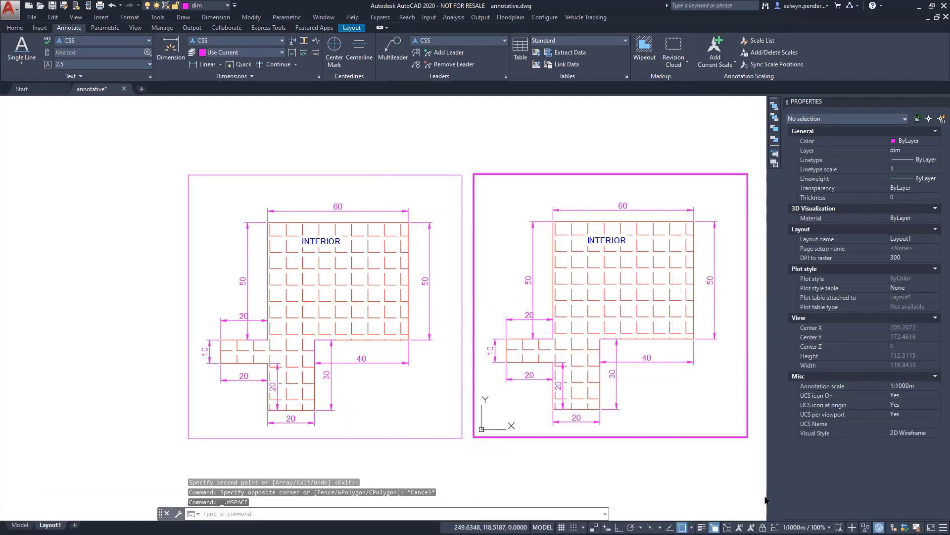
left_click(828, 528)
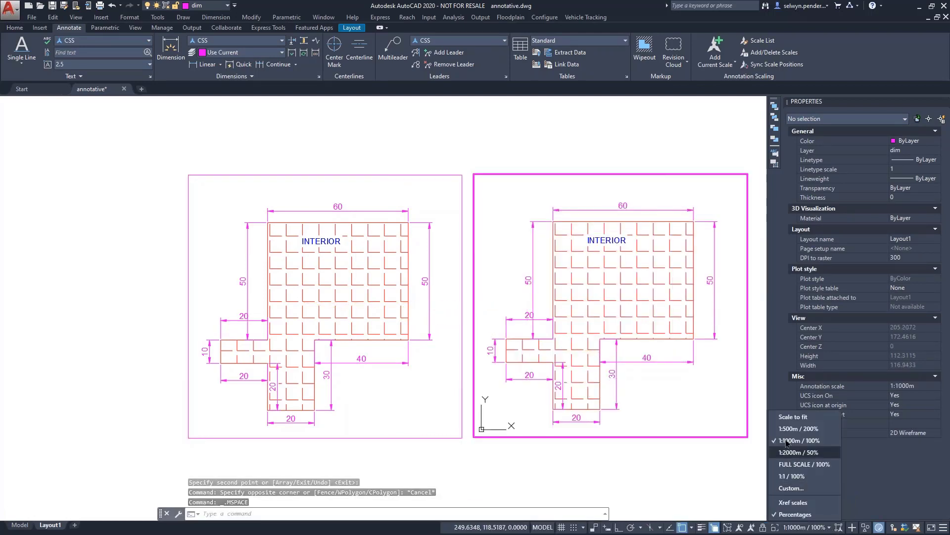
left_click(785, 437)
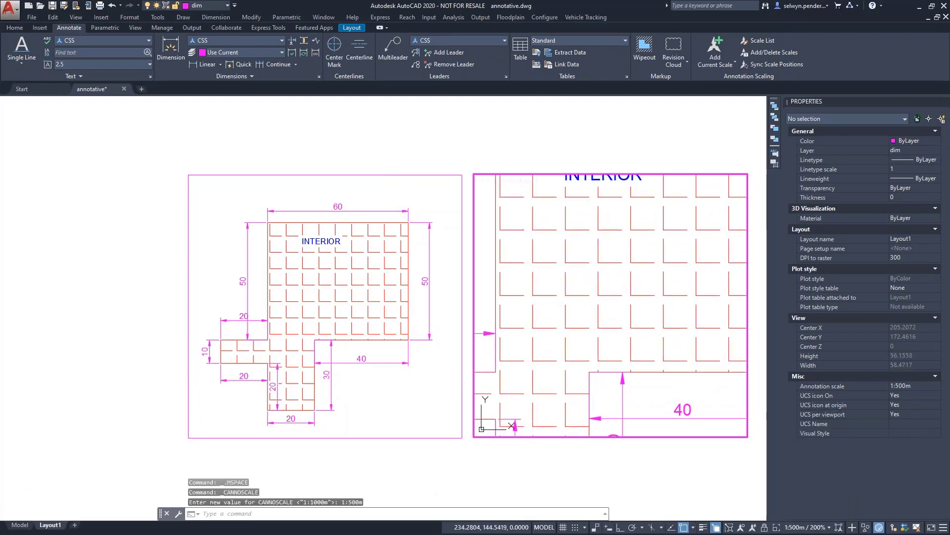
mouse_move(554, 295)
middle_mouse_down()
mouse_move(589, 296)
mouse_move(588, 257)
mouse_move(621, 248)
middle_mouse_up()
double_click(650, 504)
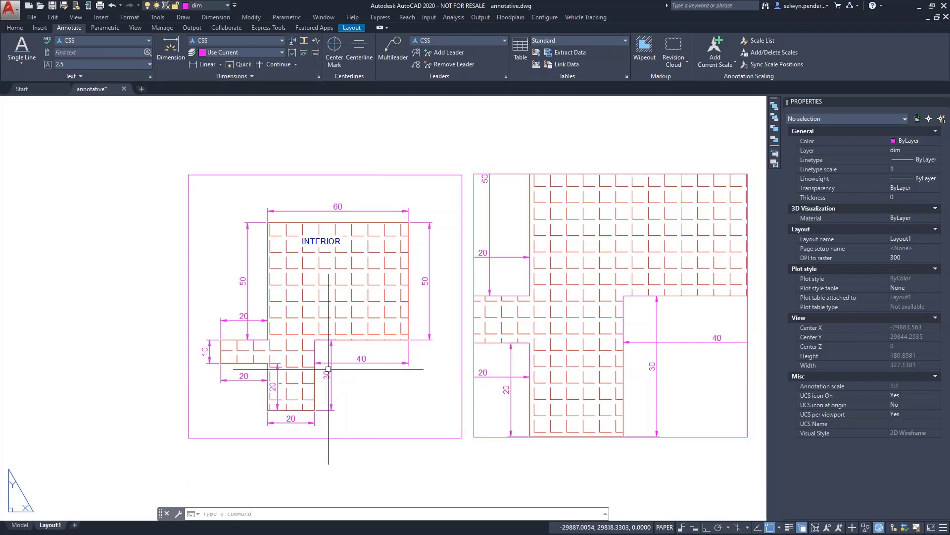
- Reposition the view inside the 1:500m viewport to show the INTERIOR label and upper 60 dimension, and return to paper space
double_click(416, 398)
left_click(676, 397)
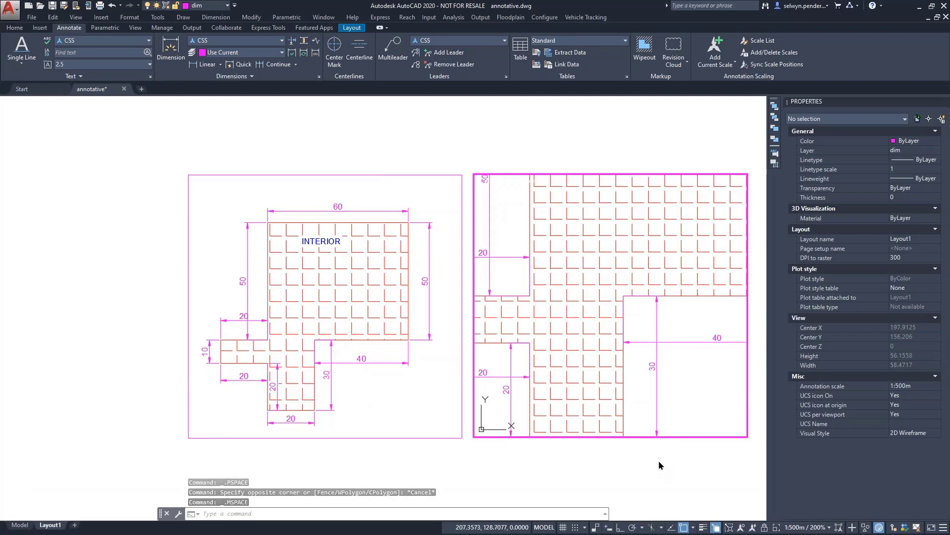
mouse_move(623, 264)
middle_mouse_down()
mouse_move(577, 384)
mouse_move(611, 424)
middle_mouse_up()
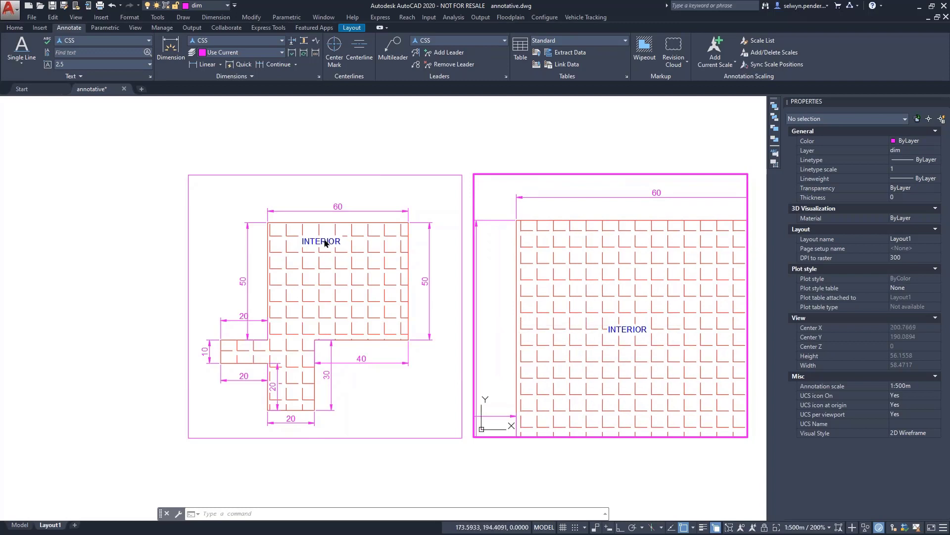
double_click(416, 155)
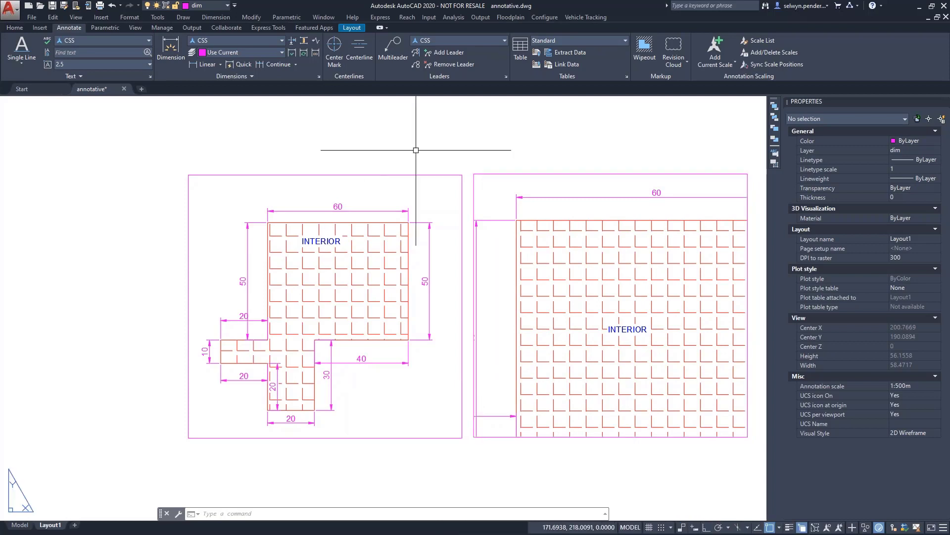
- Copy the original 1:1000m viewport in paper space, placing the duplicate just beyond its left edge
left_click(383, 174)
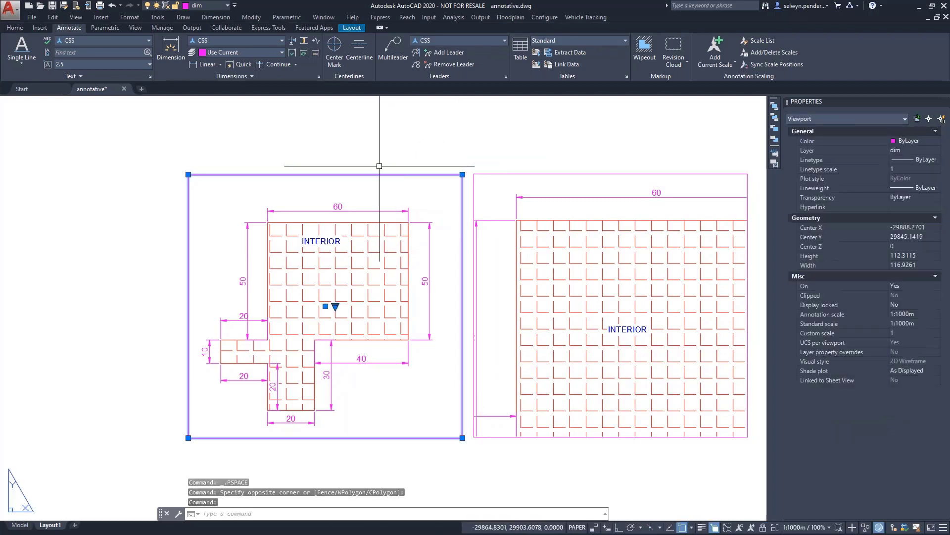
type("COP")
key("Return")
left_click(422, 123)
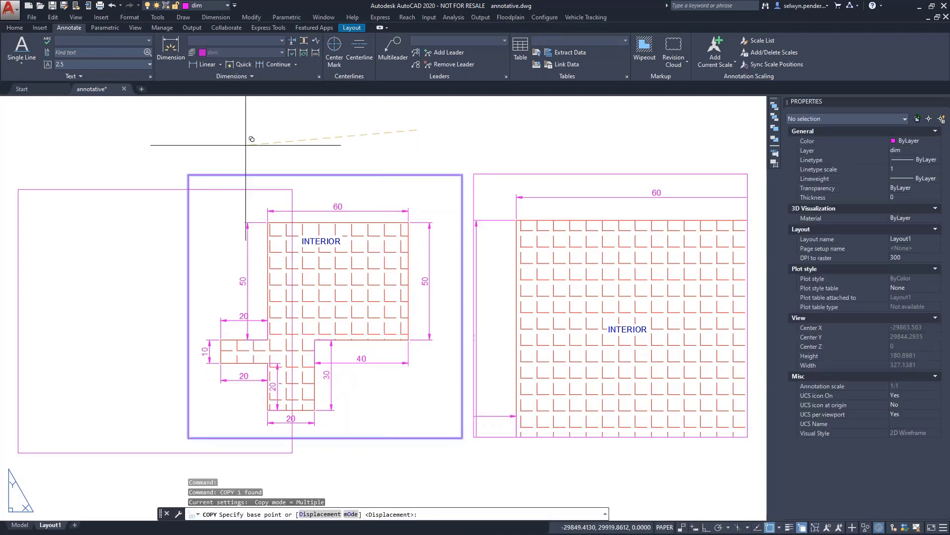
left_click(143, 122)
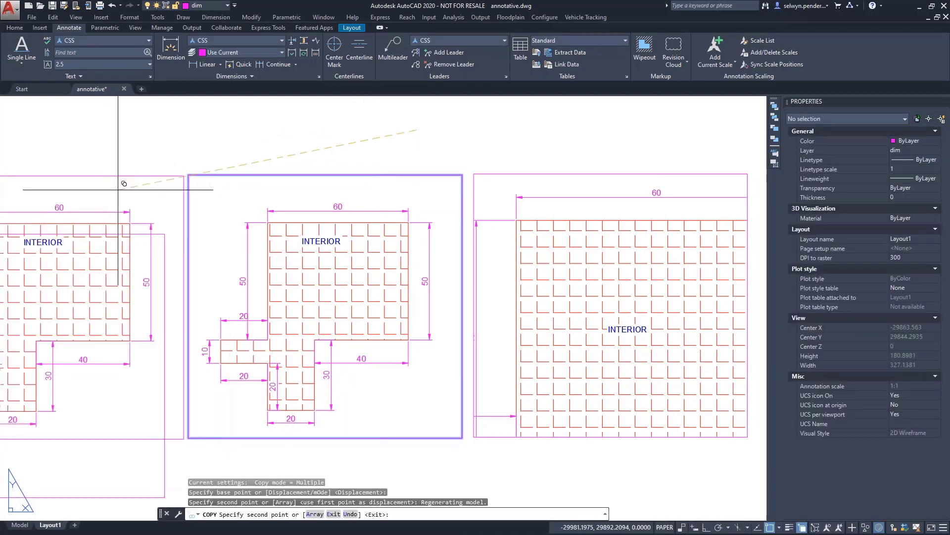
key("Return")
- Set the newest viewport copy's scale to 1:2000m and return to paper space
left_click(158, 197)
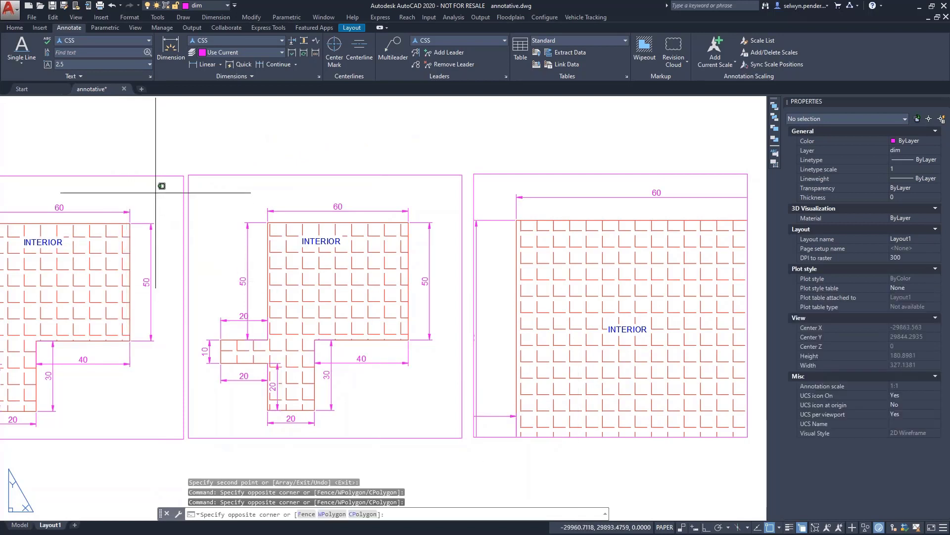
double_click(163, 207)
left_click(812, 528)
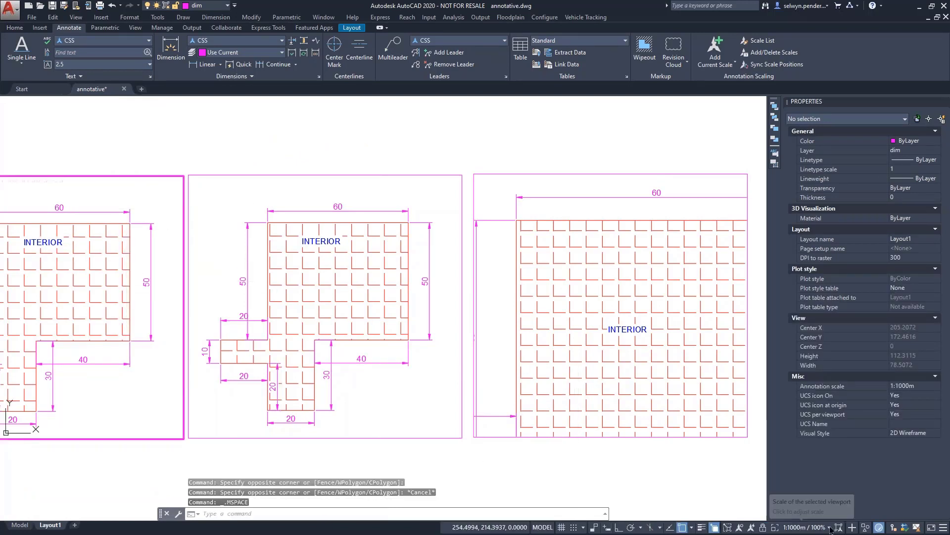
left_click(806, 503)
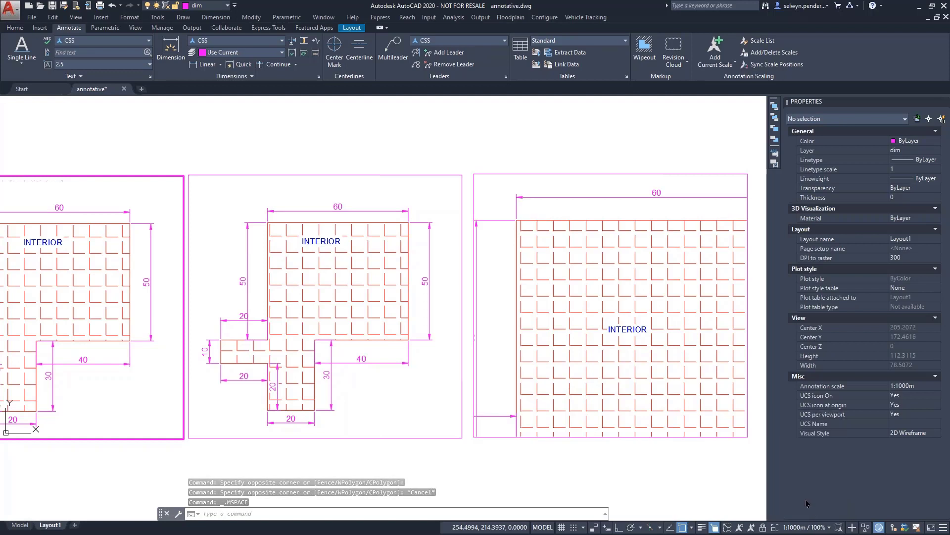
left_click(828, 528)
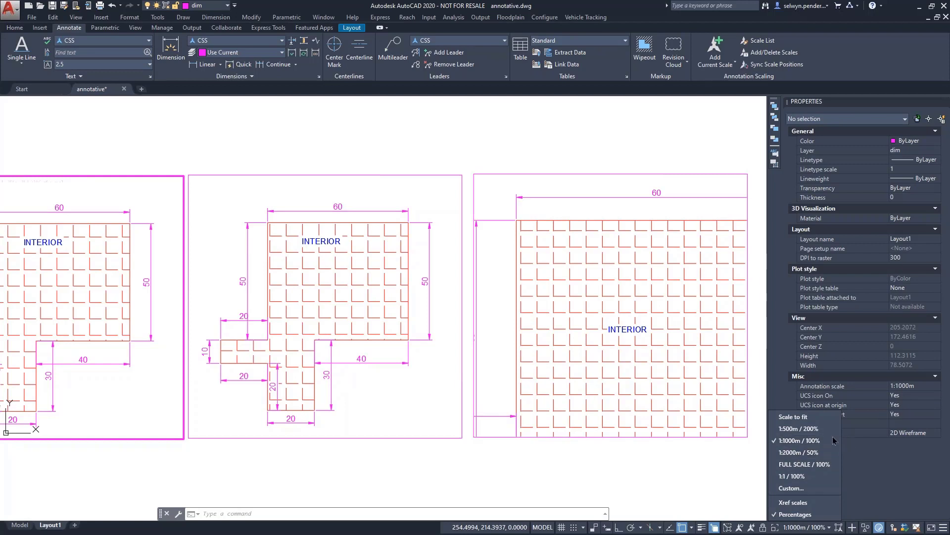
left_click(826, 531)
left_click(799, 452)
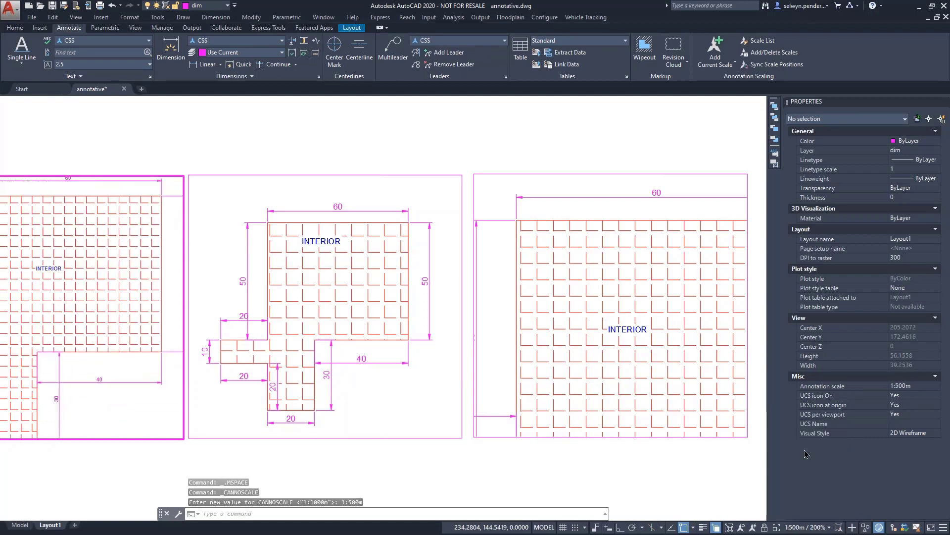
double_click(106, 459)
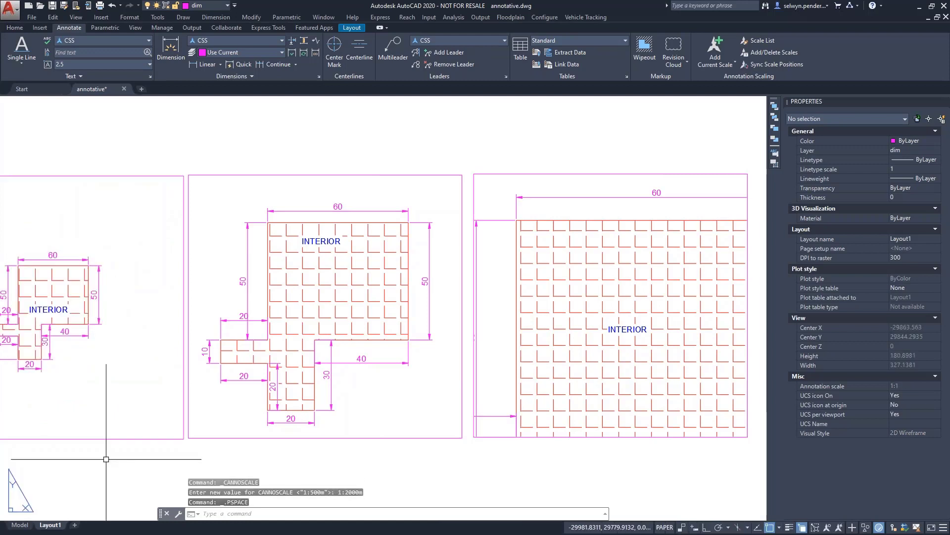
- Inside the 1:2000m viewport, review the annotation scales assigned to the 10, upper 20 and left 50 dimensions, and deselect them
middle_click_drag(127, 398, 208, 399)
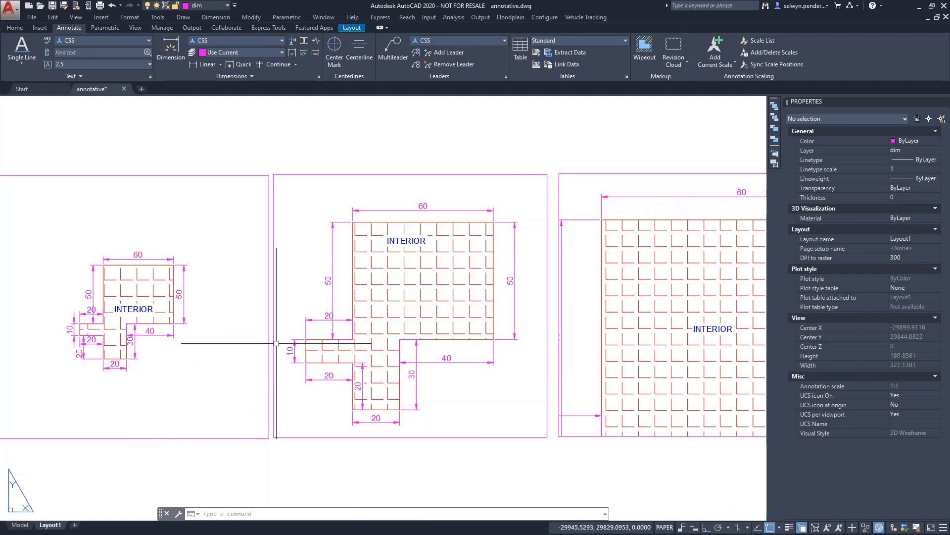
left_click(217, 290)
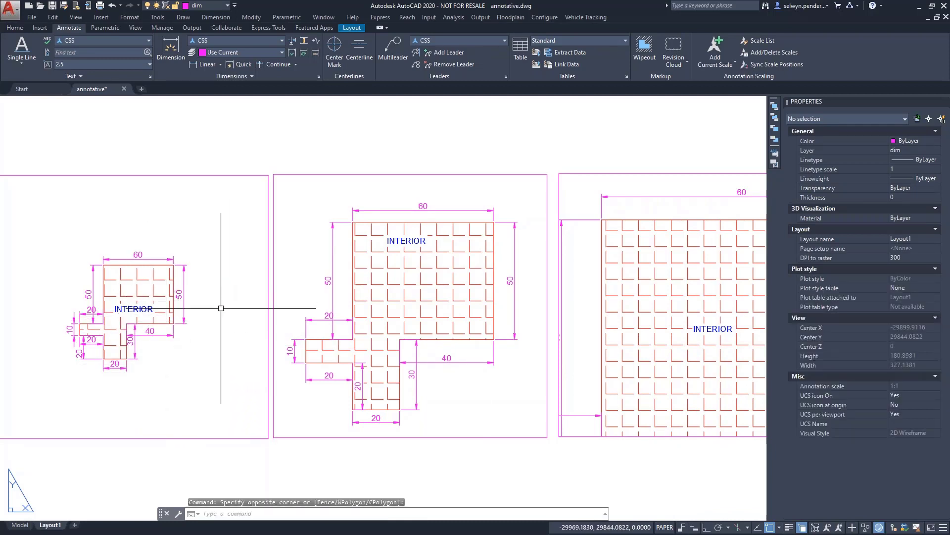
double_click(218, 307)
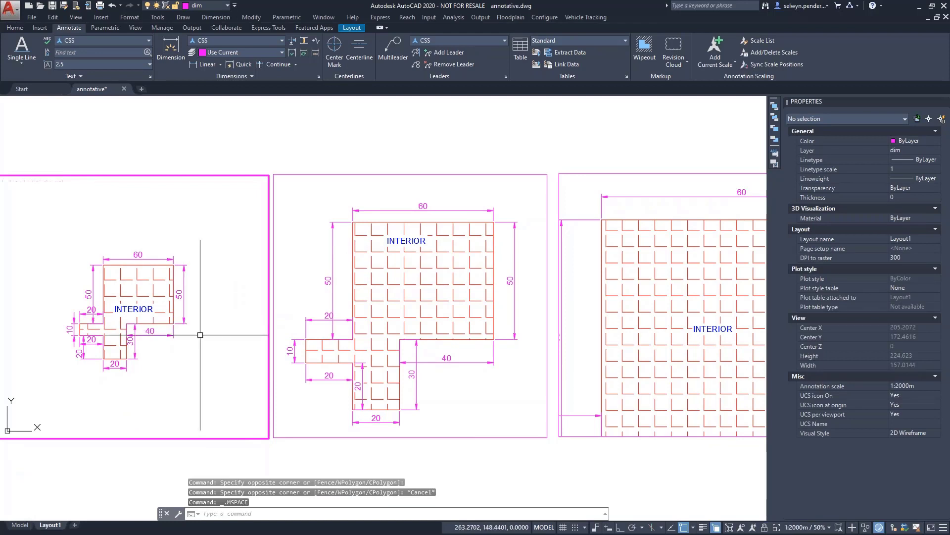
left_click(74, 329)
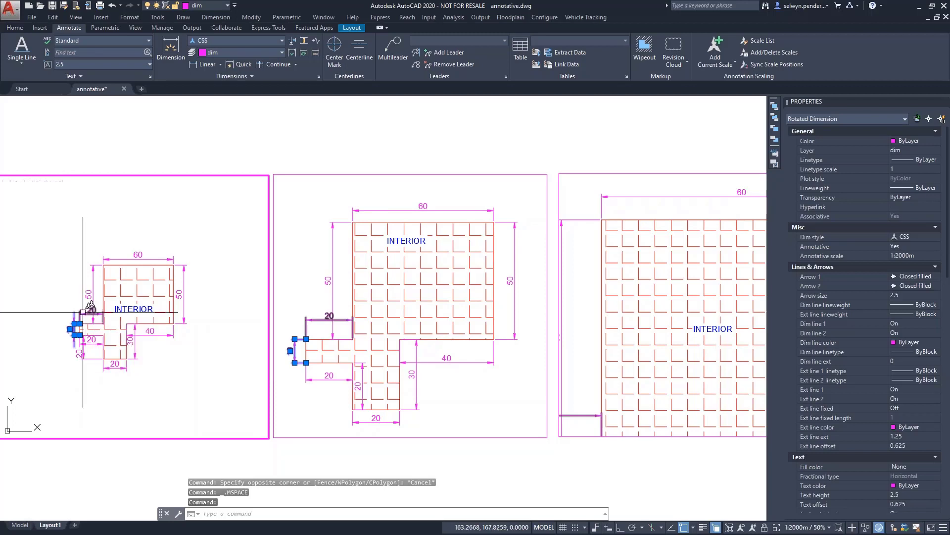
left_click(86, 311)
left_click(95, 290)
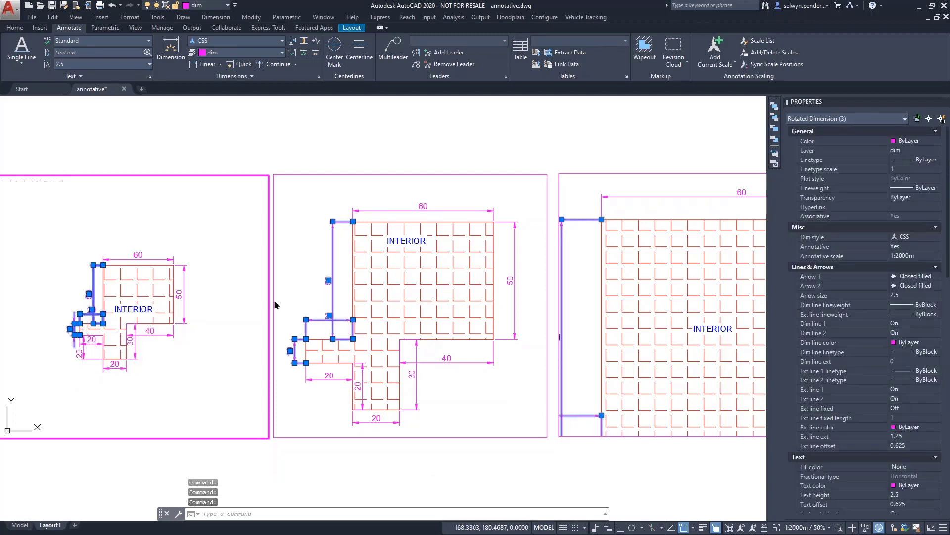
left_click(754, 54)
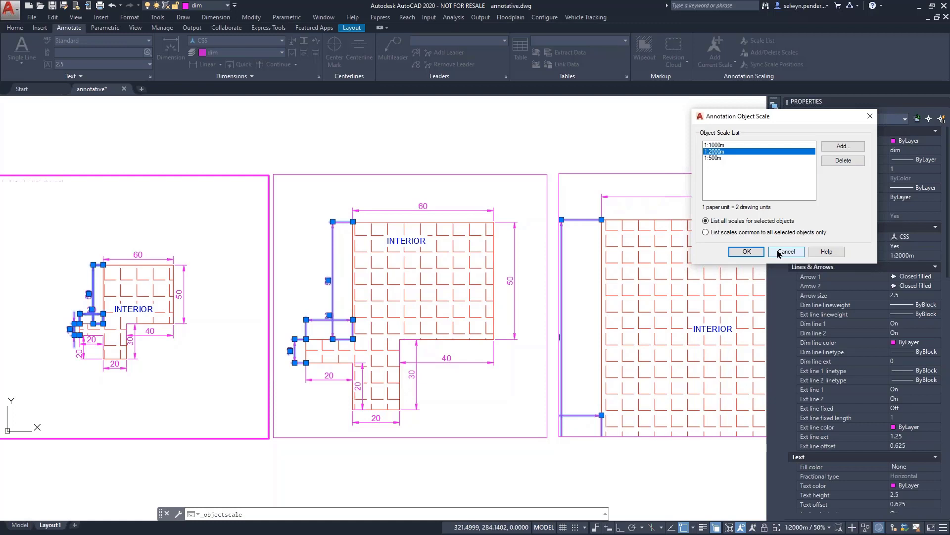
key("Return")
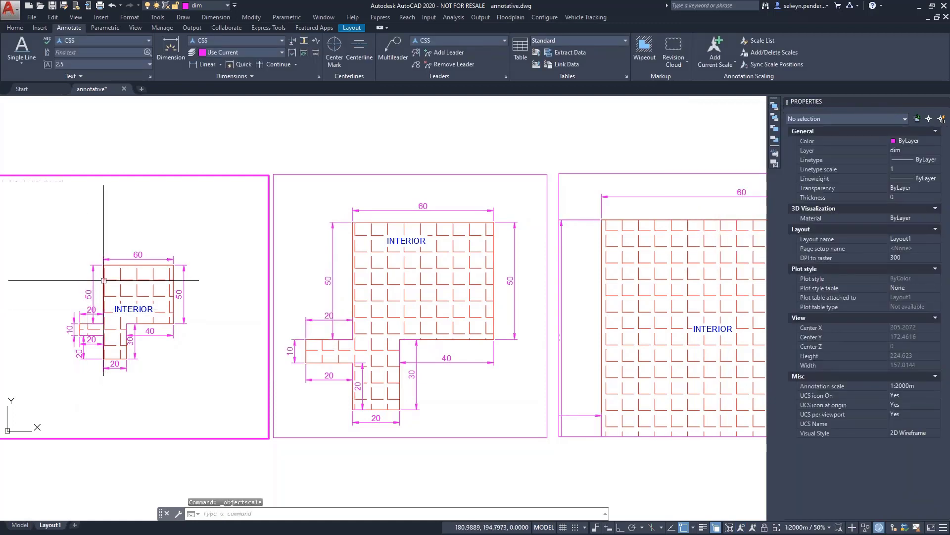
- Remove the current 1:2000m annotation scale from the left 50 and upper 20 dimensions inside the 1:2000m viewport
left_click(98, 278)
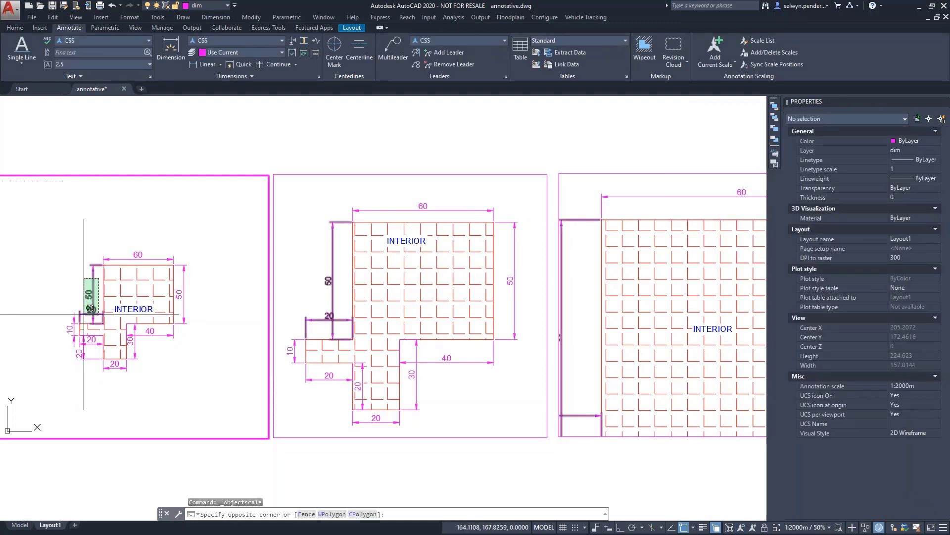
left_click(90, 308)
right_click(80, 282)
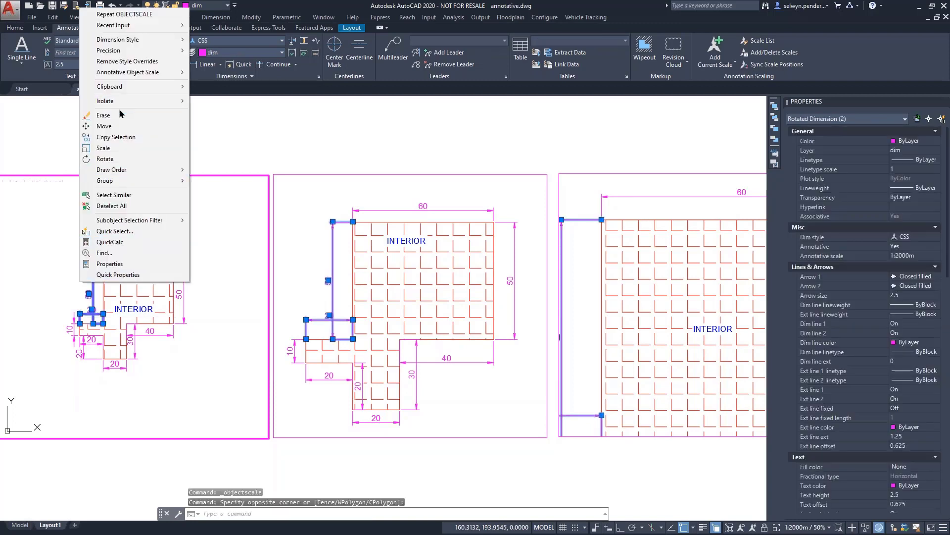
mouse_move(132, 72)
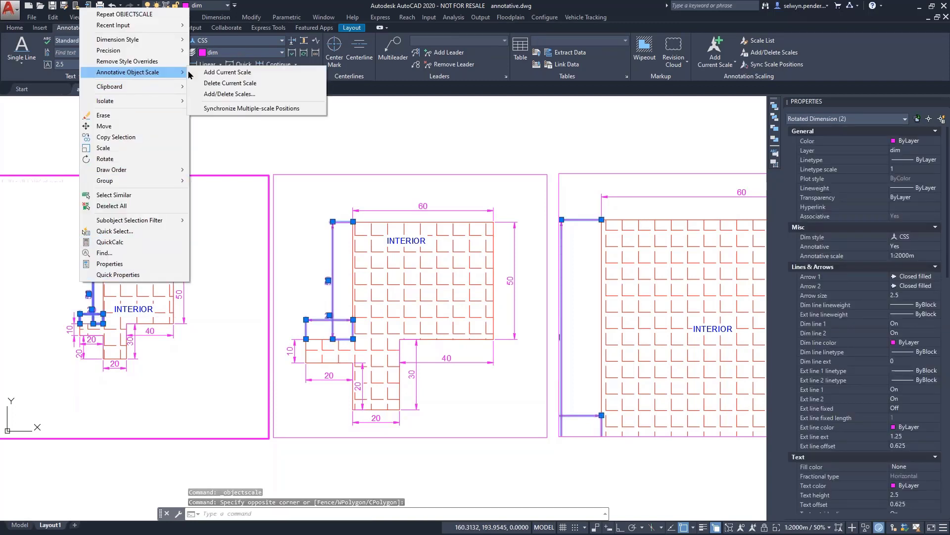
left_click(257, 85)
left_click(734, 69)
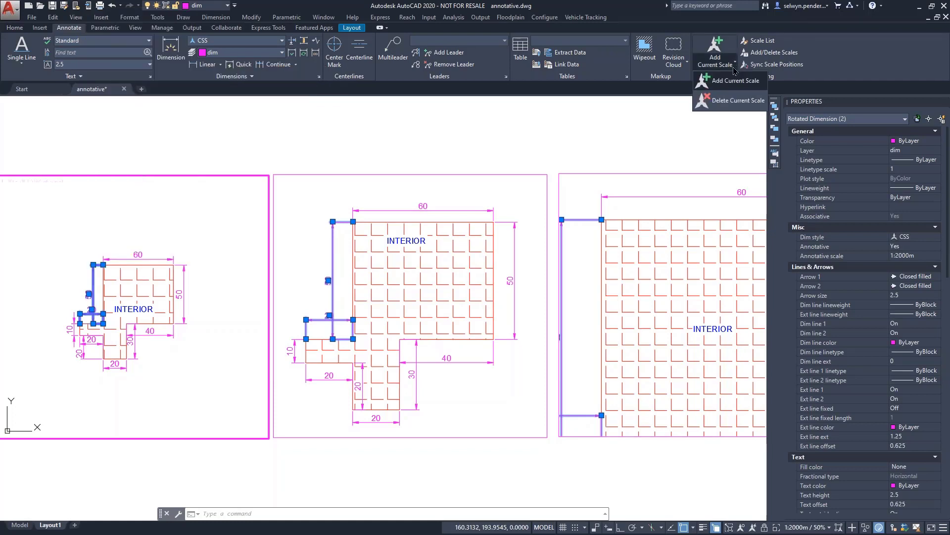
left_click(734, 106)
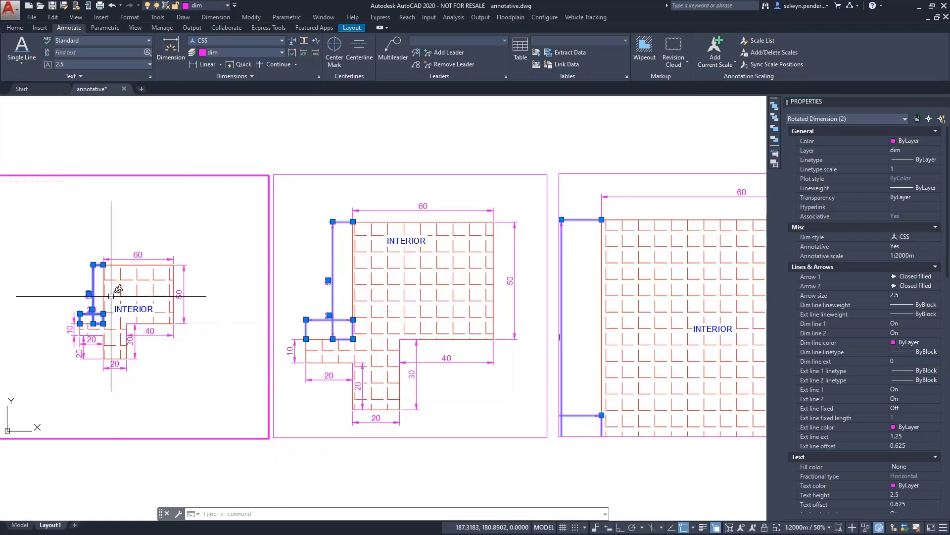
right_click(85, 268)
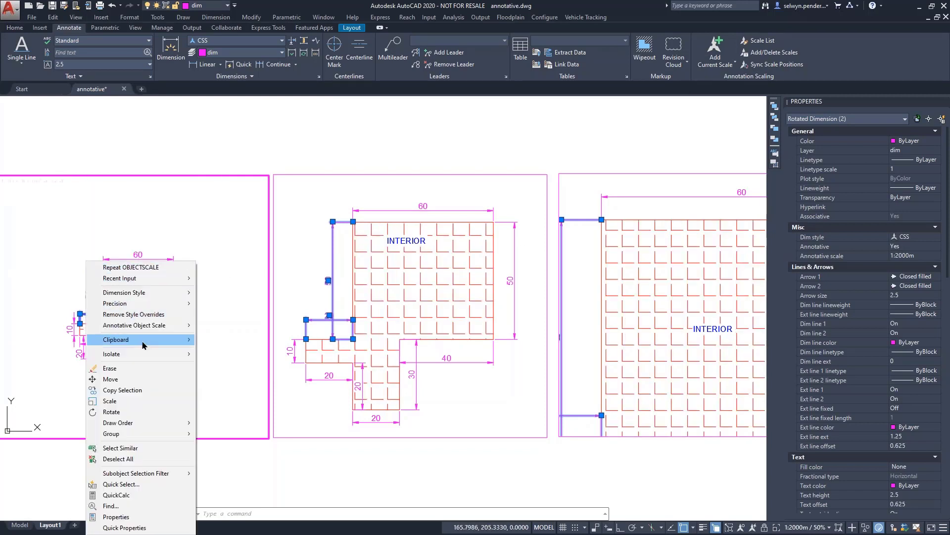
mouse_move(150, 327)
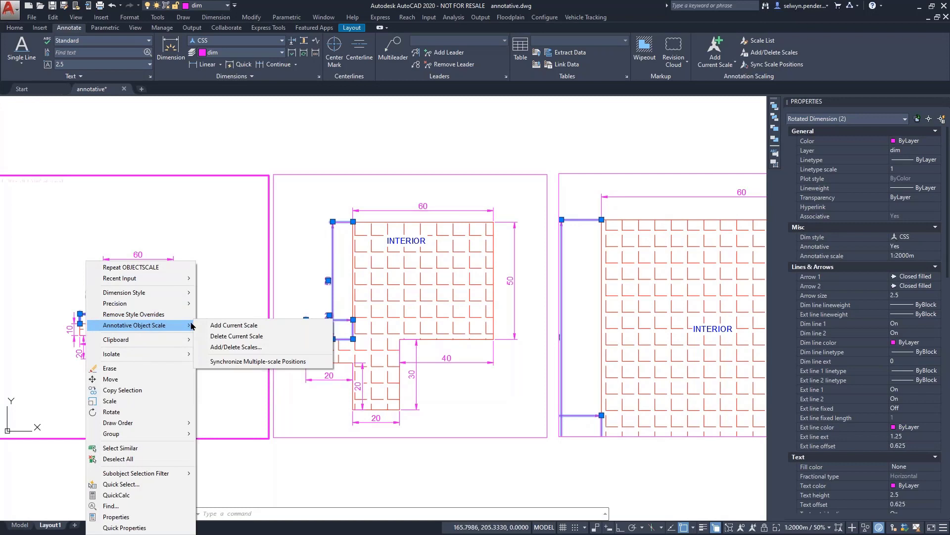
left_click(236, 336)
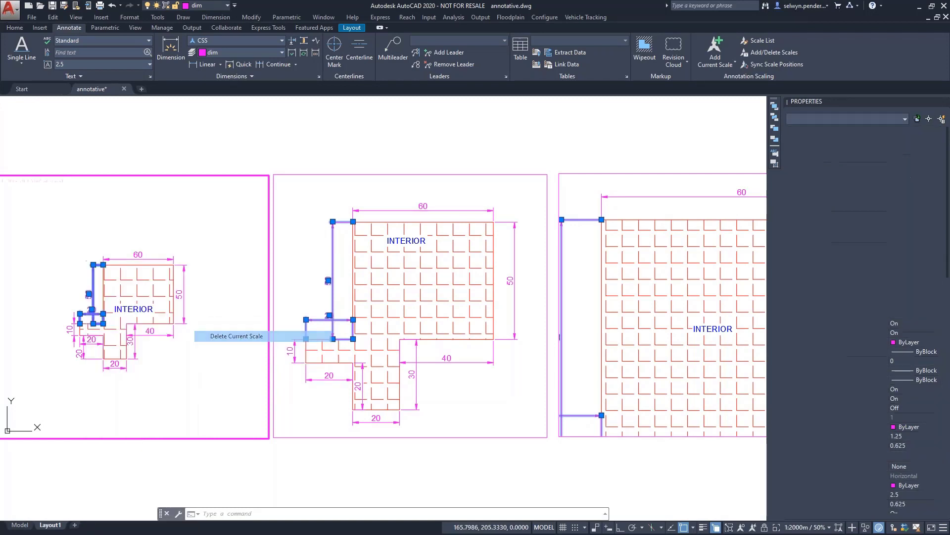
left_click(97, 256)
left_click(76, 314)
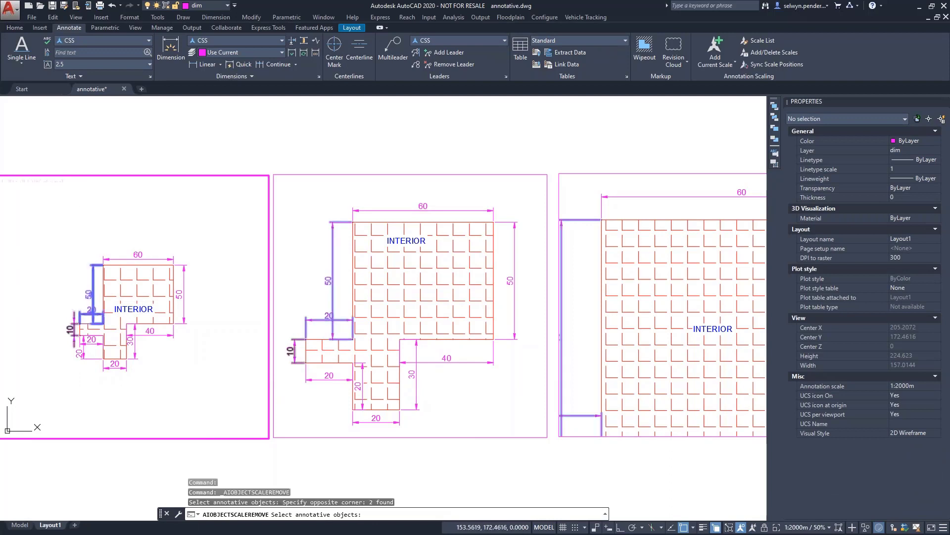
key("Return")
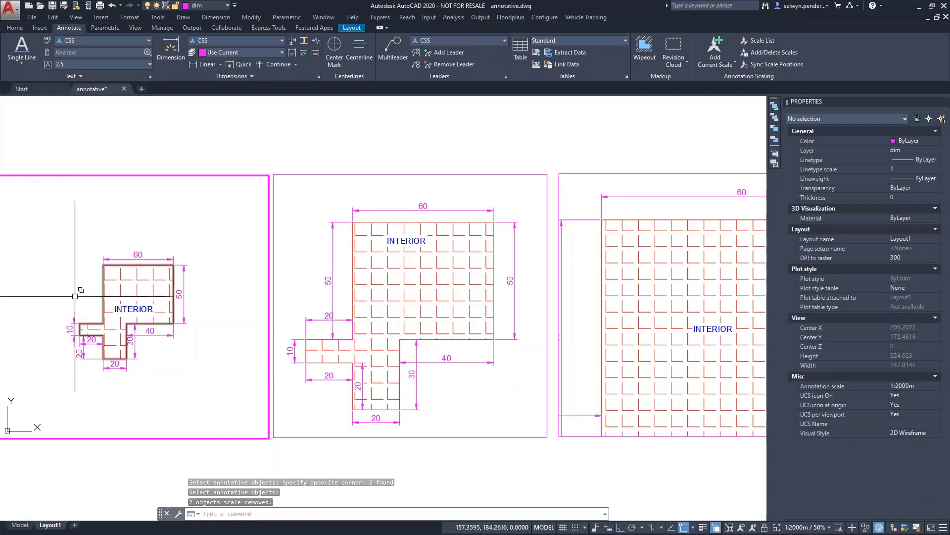
- Switch to model space and hide the annotative objects that do not support the current annotation scale
left_click(345, 268)
left_click(580, 265)
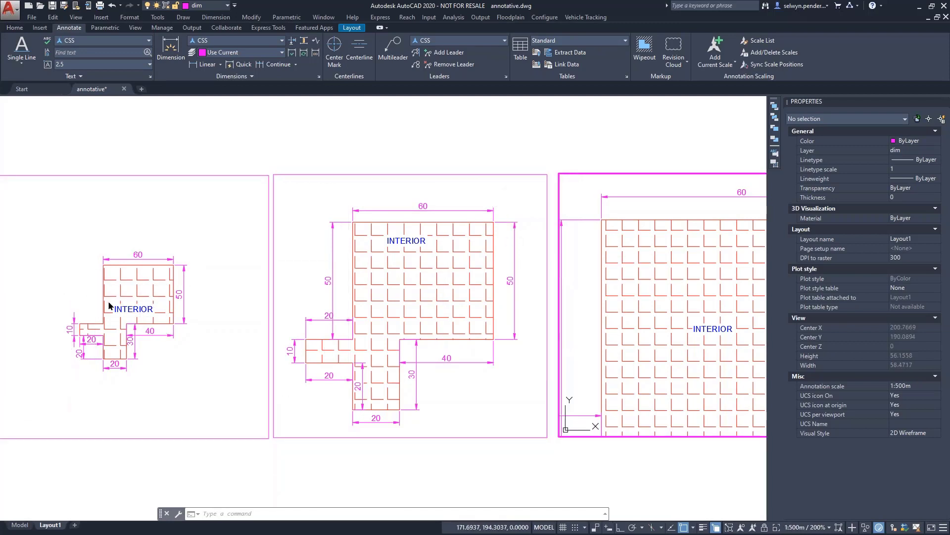
left_click(19, 526)
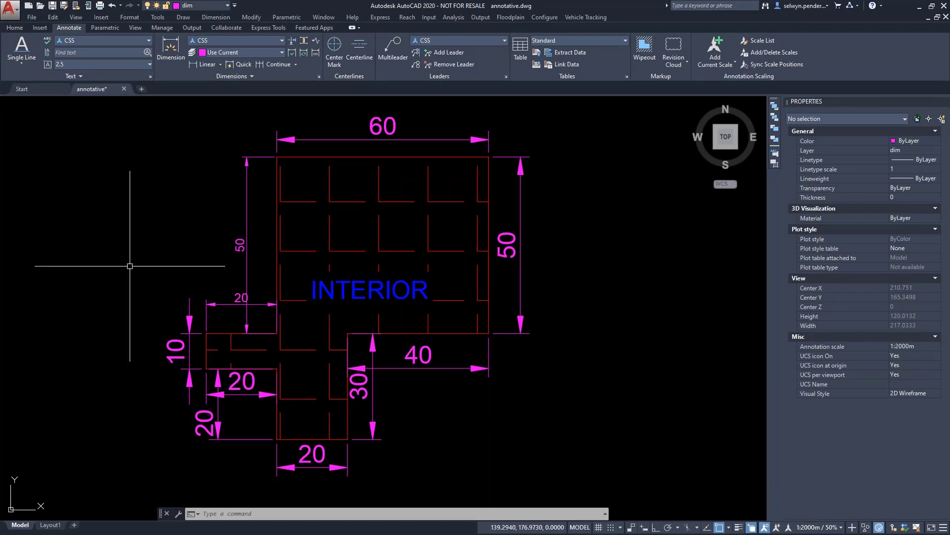
left_click(765, 529)
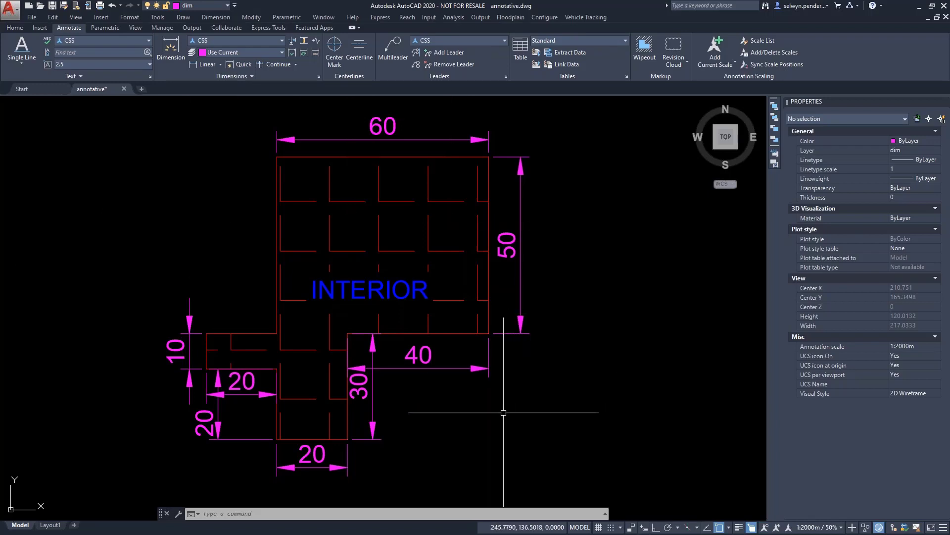
- Set the model-space annotation scale to 1:500m to check the dimensions, and change it to 1:1000m
left_click(835, 531)
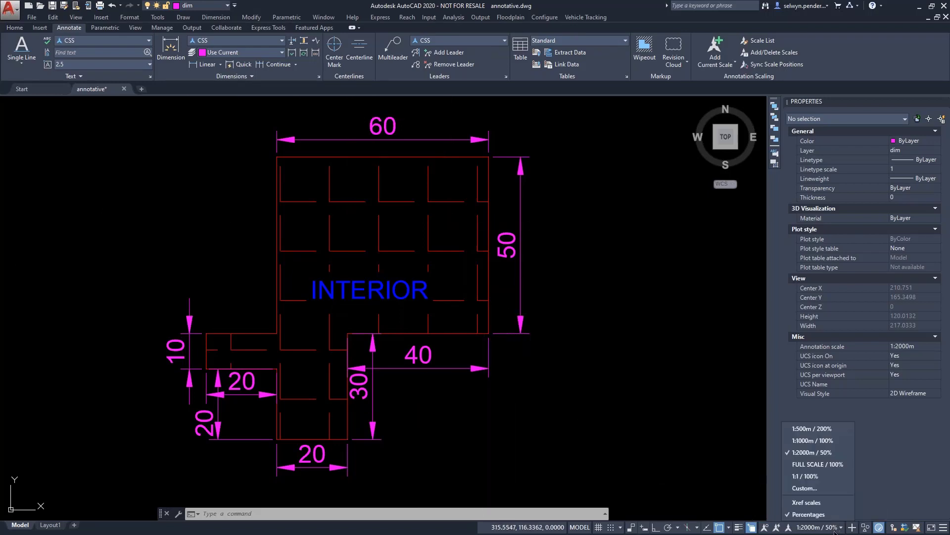
left_click(812, 429)
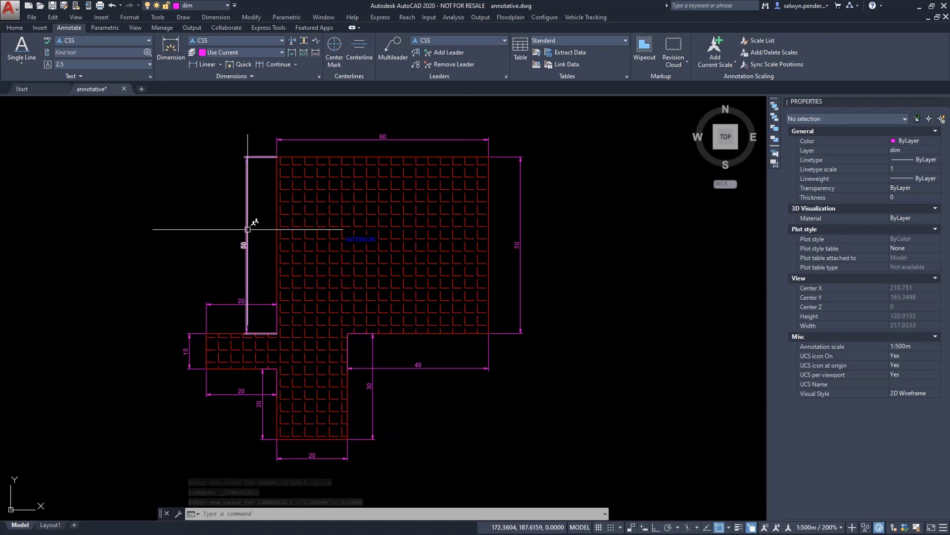
left_click(232, 303)
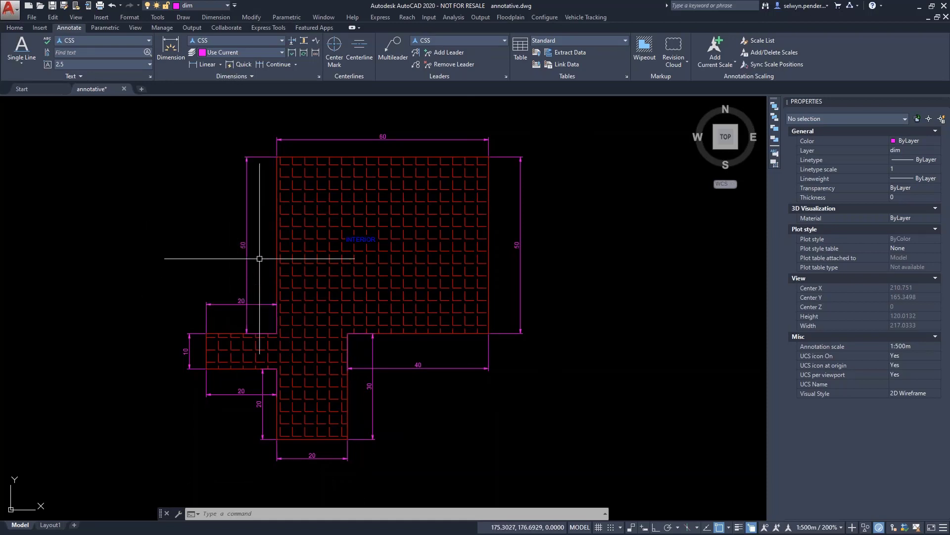
left_click(828, 530)
left_click(798, 440)
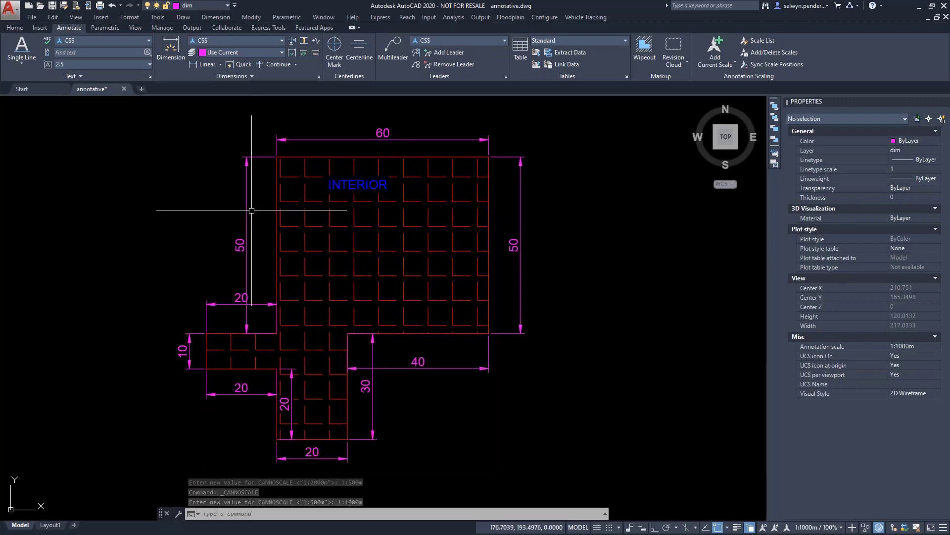
- Examine the scale representations of the left 50 dimension and the upper 60 dimension up close in model space
left_click(247, 231)
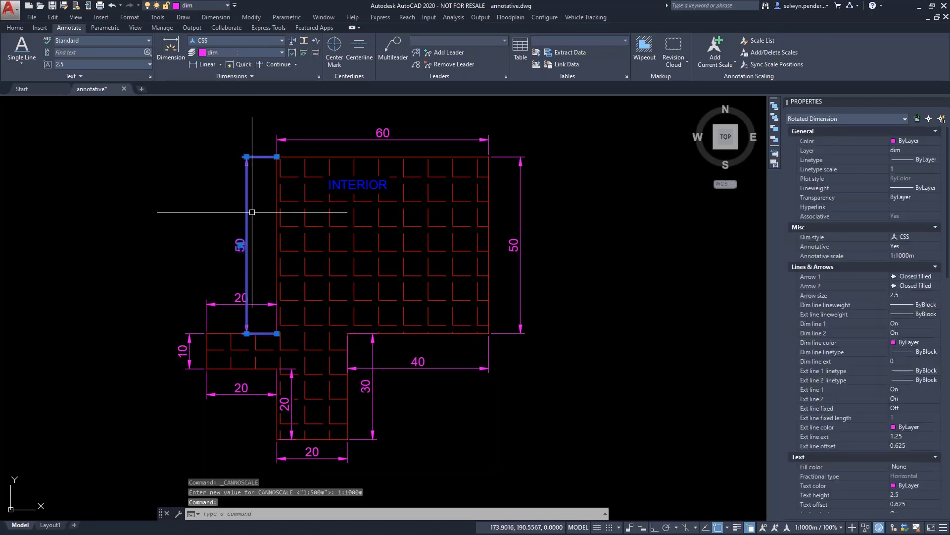
scroll(237, 245, "up", 10)
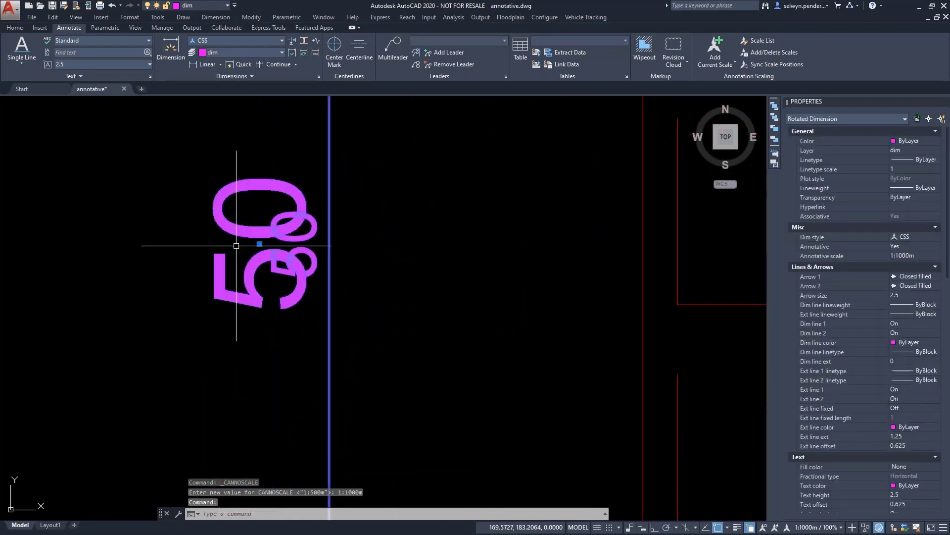
scroll(243, 248, "down", 10)
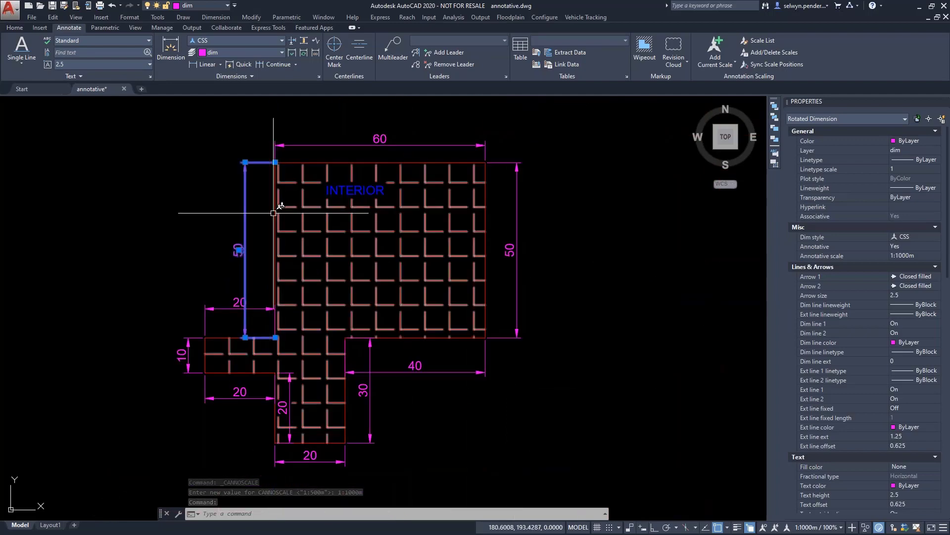
left_click(329, 125)
scroll(369, 130, "up", 8)
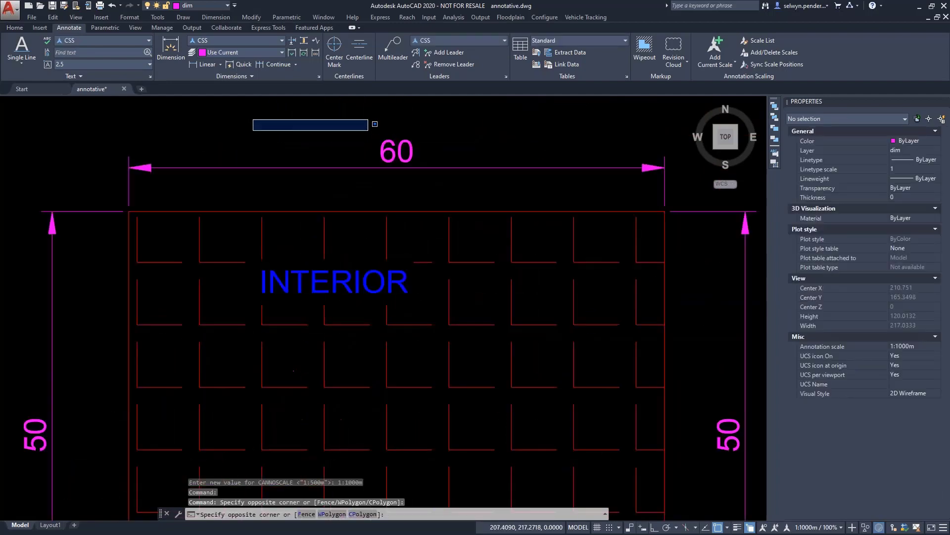
left_click(388, 165)
scroll(388, 163, "up", 6)
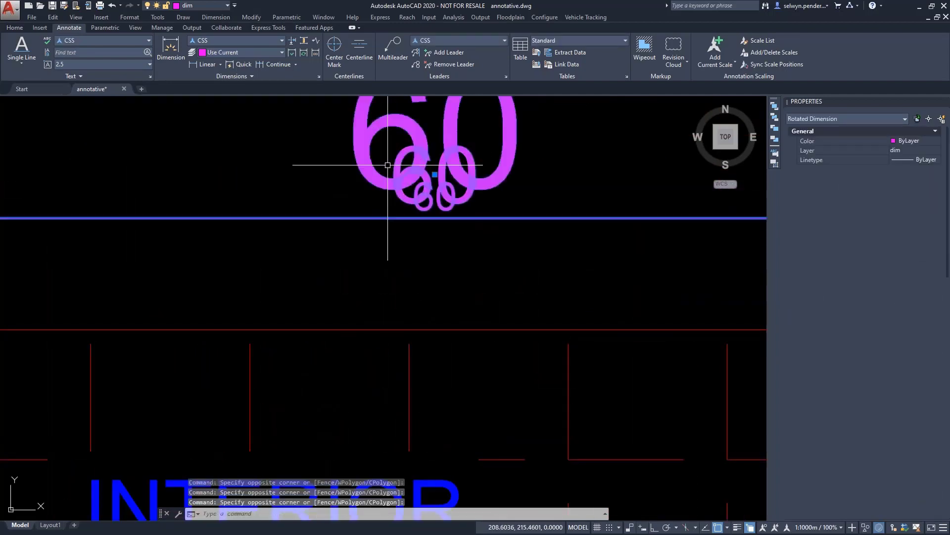
scroll(372, 155, "down", 4)
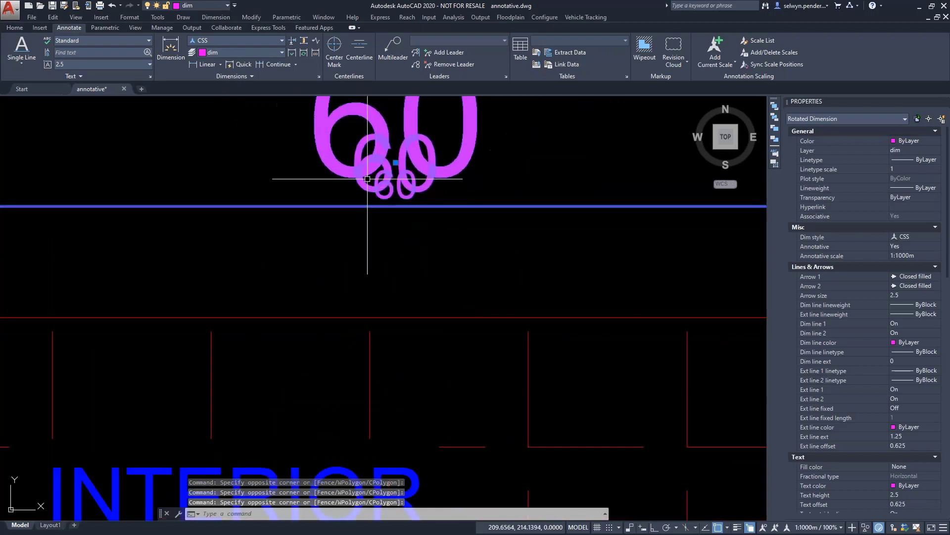
scroll(372, 204, "up", 3)
middle_click_drag(376, 223, 399, 221)
scroll(424, 216, "down", 5)
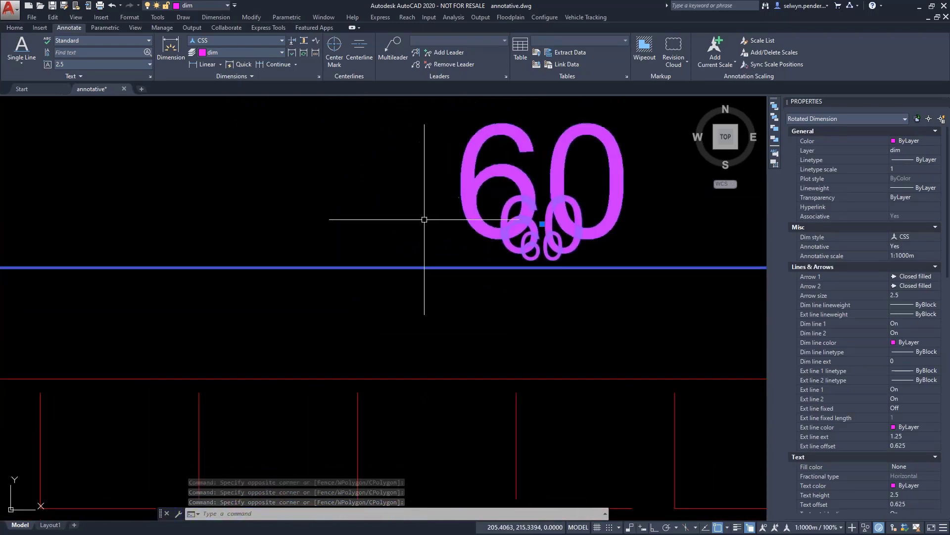
- In Layout1, remove the current 1:1000m annotation scale from the 40 and 30 dimensions inside the 1:1000m viewport
left_click(50, 525)
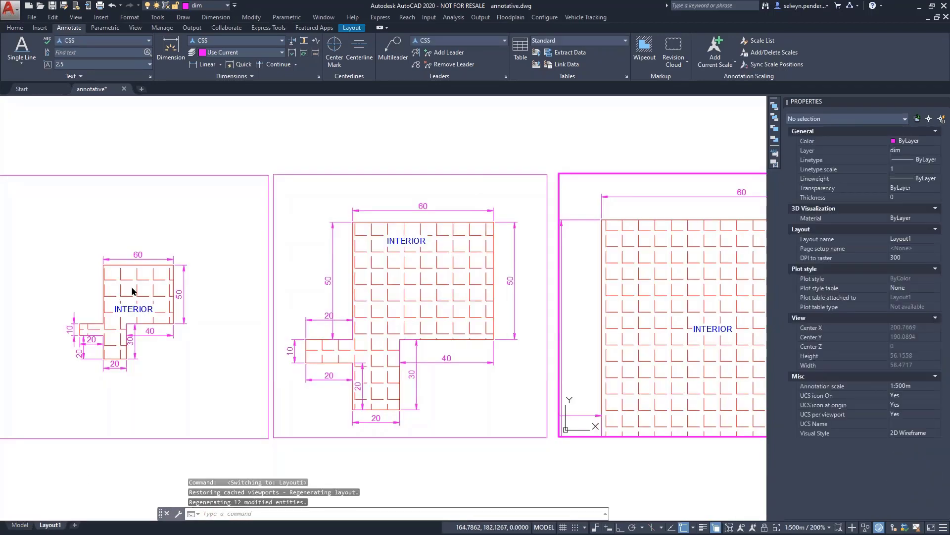
double_click(458, 396)
left_click(464, 378)
left_click(418, 357)
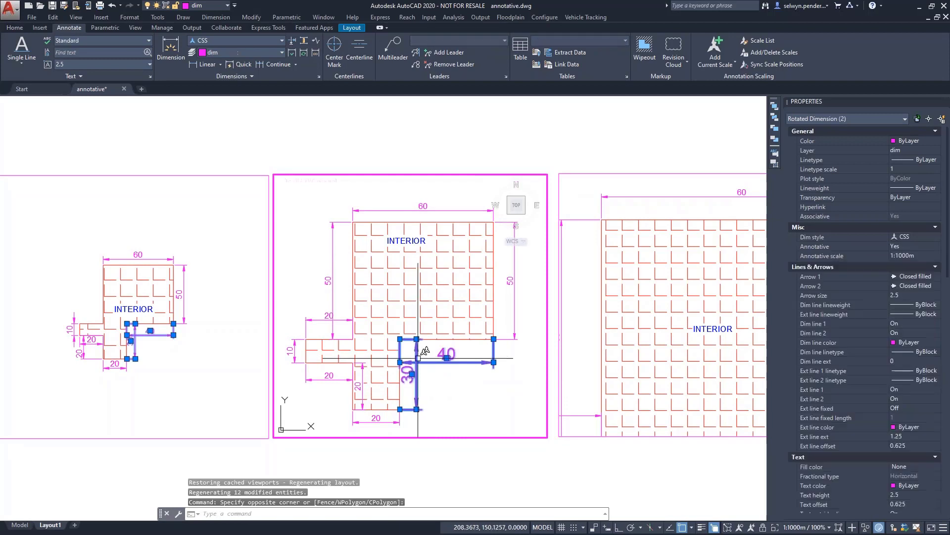
right_click(425, 350)
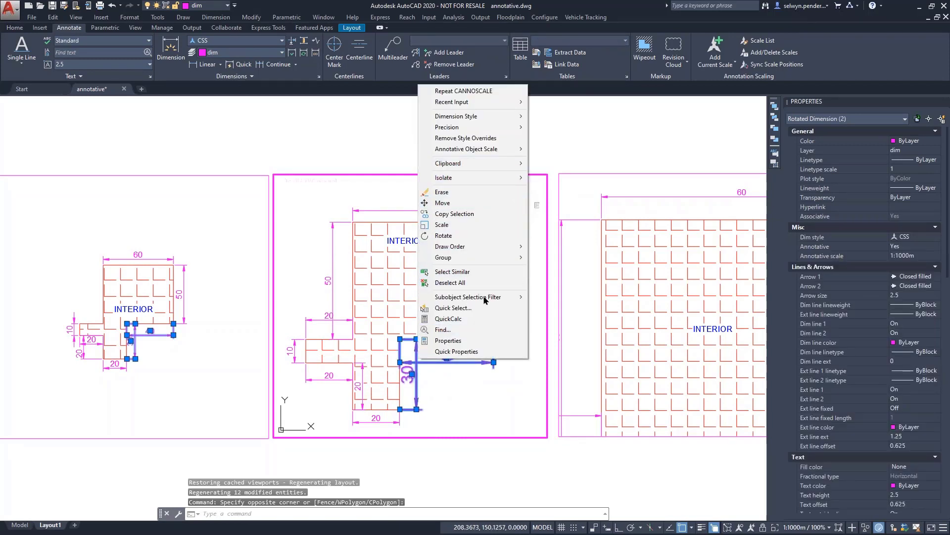
mouse_move(515, 149)
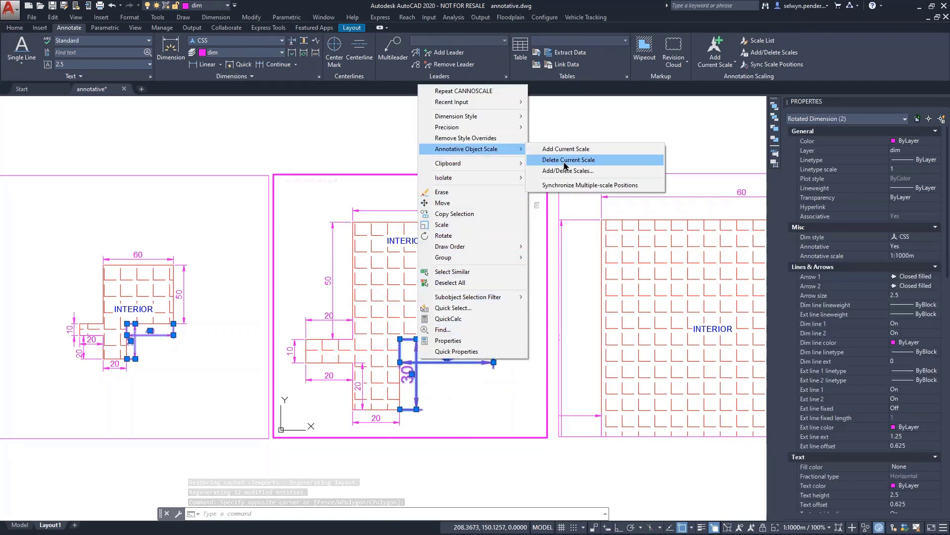
left_click(565, 159)
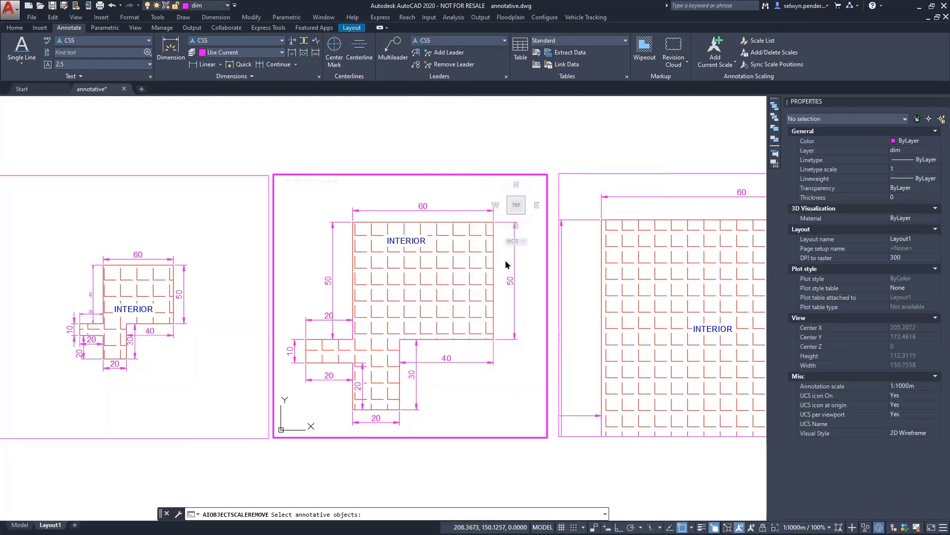
left_click(445, 388)
left_click(420, 373)
key("Return")
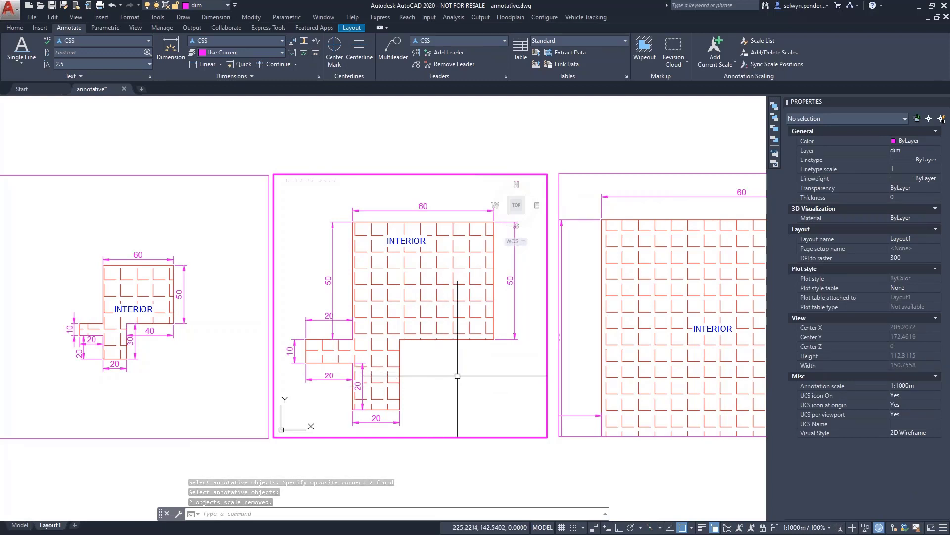
- Compare the hatched outline and its dimensions in model space with the viewports of Layout1
double_click(247, 140)
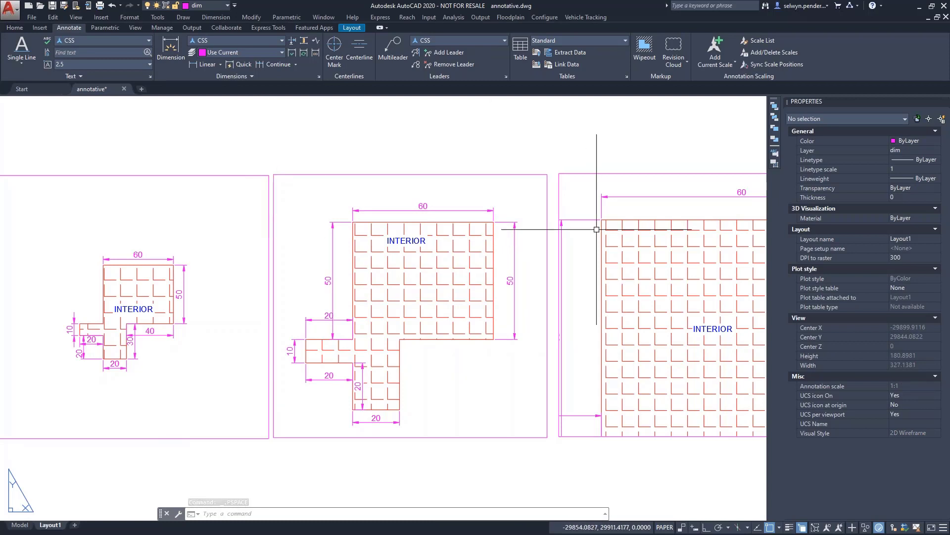
left_click(20, 525)
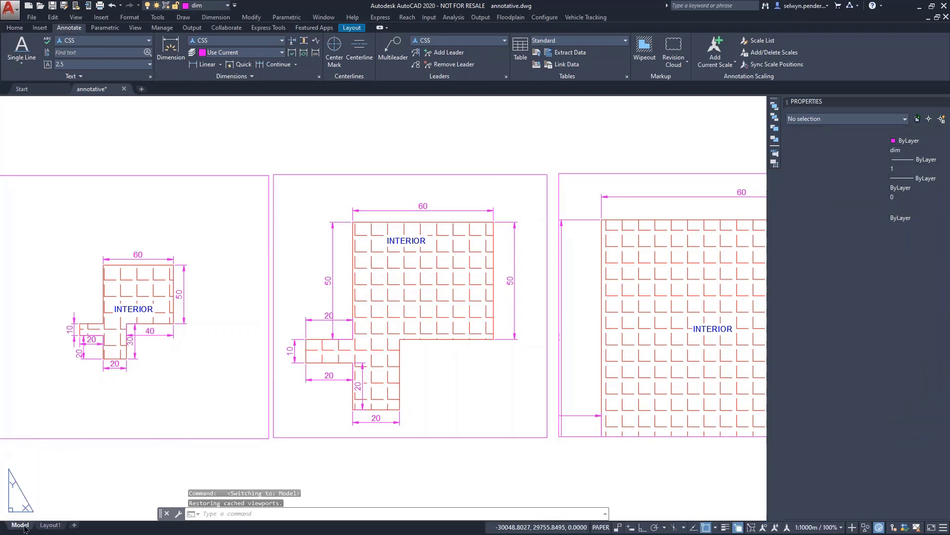
middle_click_drag(384, 357, 294, 165)
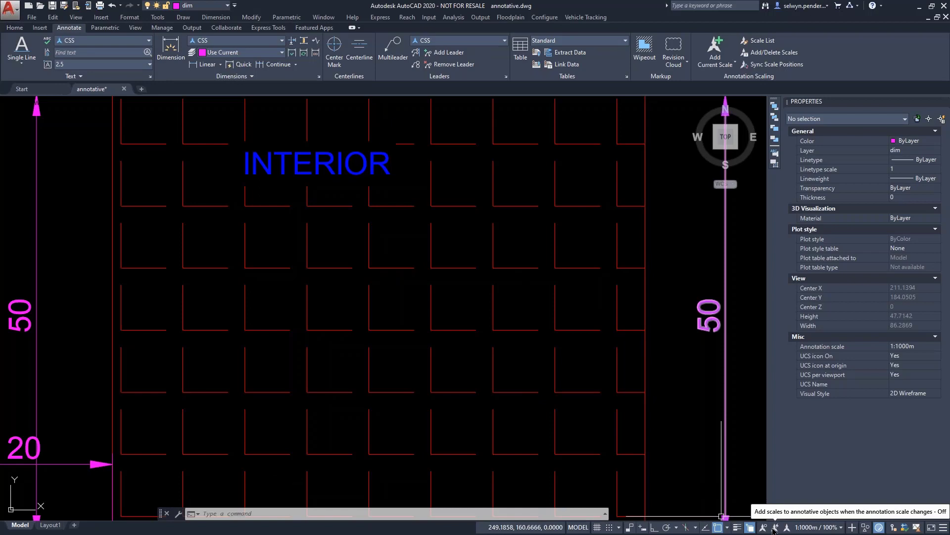
scroll(455, 316, "down", 4)
middle_click_drag(396, 280, 378, 251)
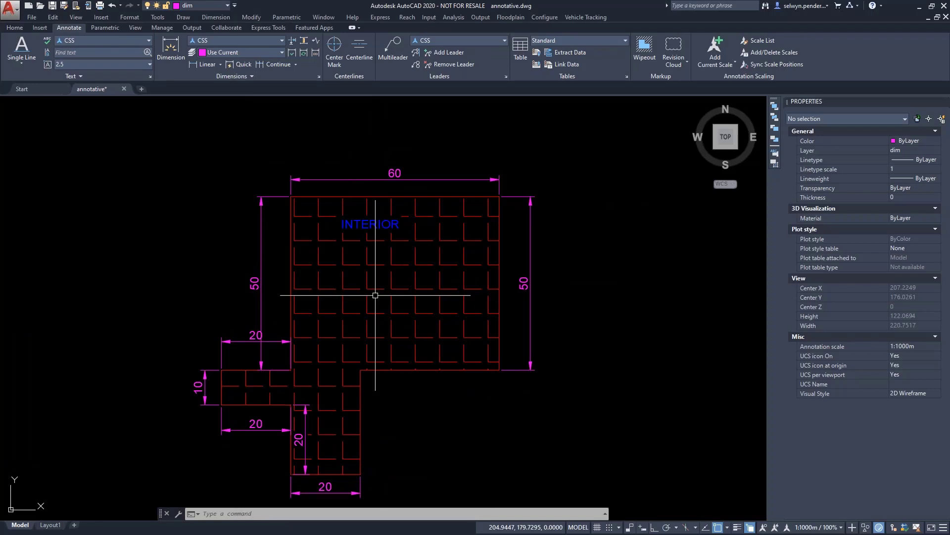
left_click(50, 525)
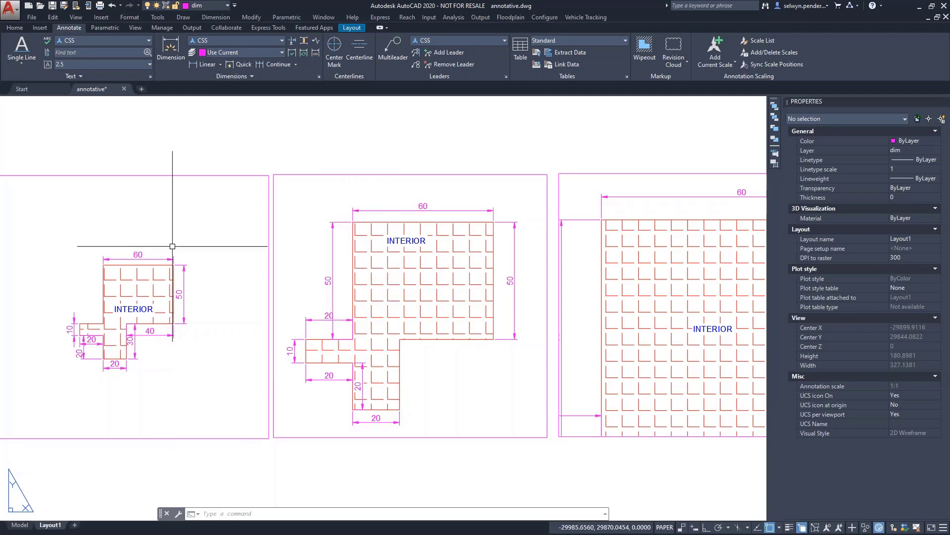
- Set the Annotative property of the 60 dimension above the outline to No from the 1:2000m viewport
left_click(141, 253)
double_click(139, 255)
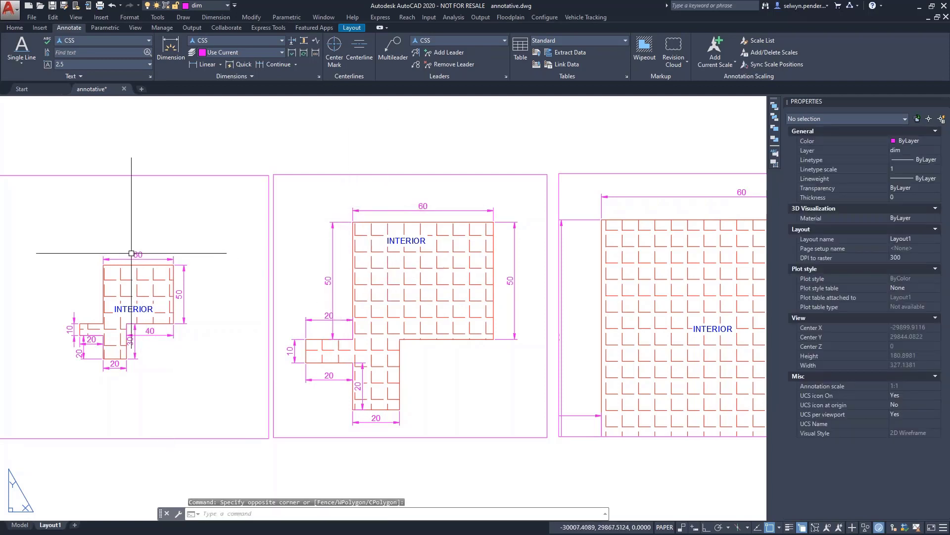
left_click(137, 258)
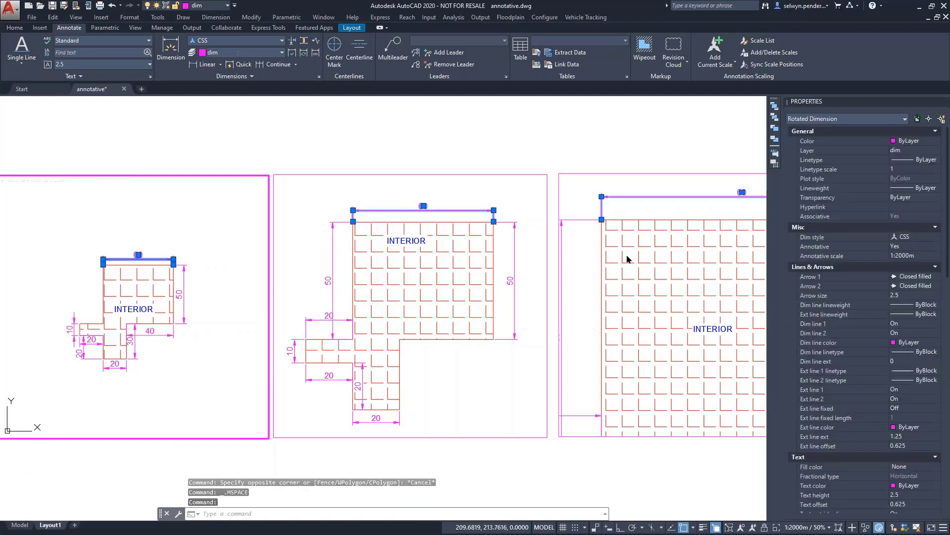
left_click(910, 249)
left_click(910, 249)
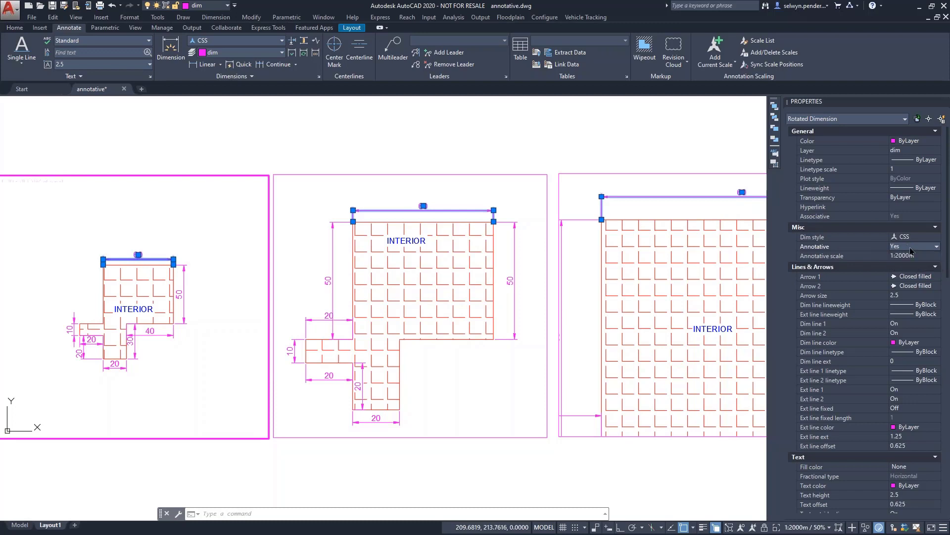
left_click(896, 265)
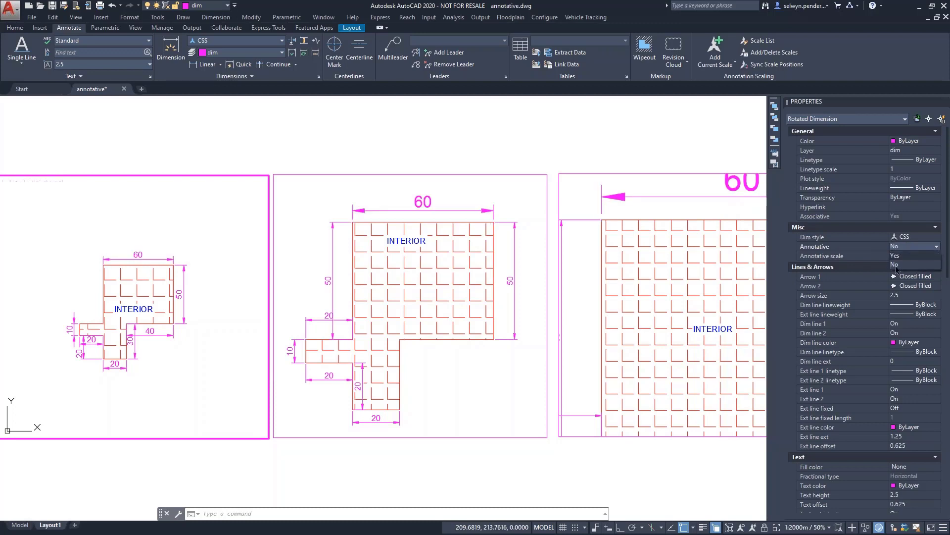
double_click(278, 144)
- Examine the non-annotative 60 dimension in the layout viewports and in model space
left_click(137, 256)
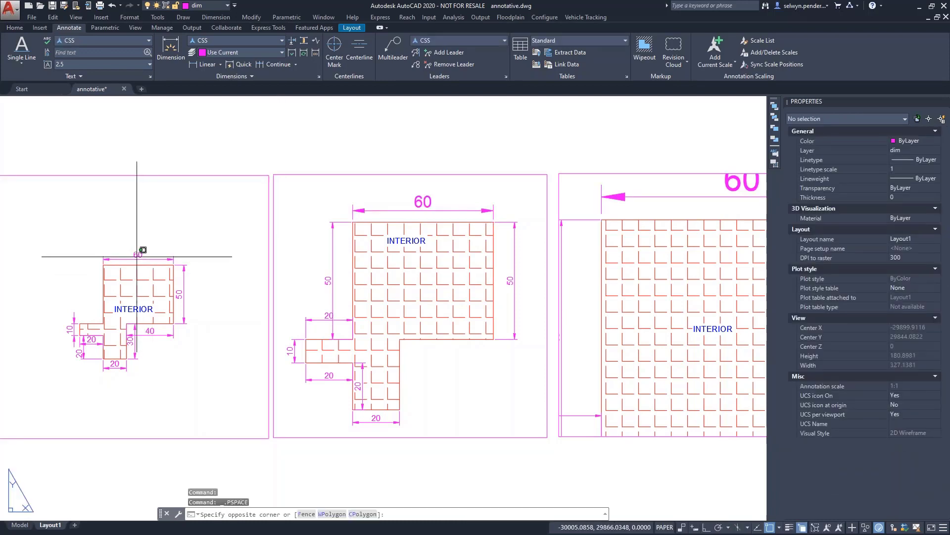
left_click(130, 248)
left_click(132, 249)
left_click(136, 251)
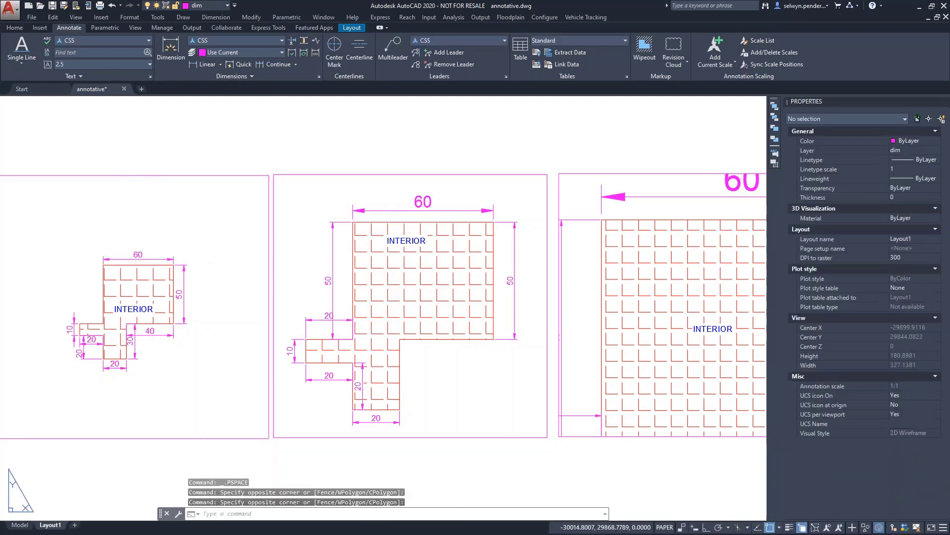
double_click(131, 250)
left_click(131, 257)
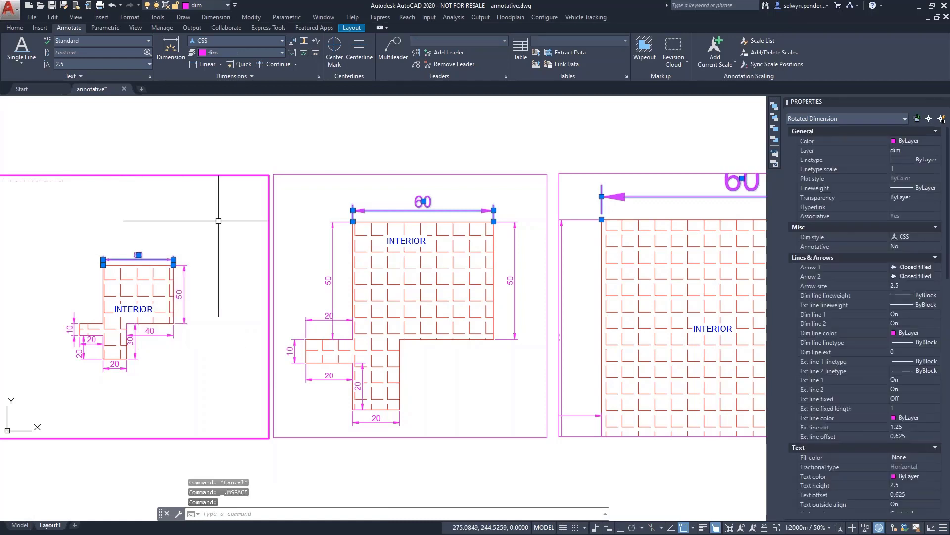
left_click(414, 208)
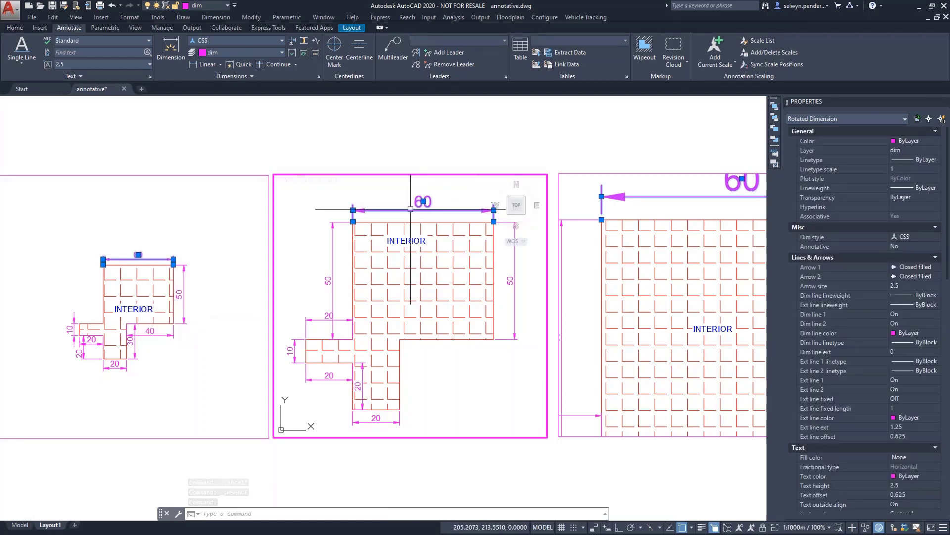
left_click(21, 528)
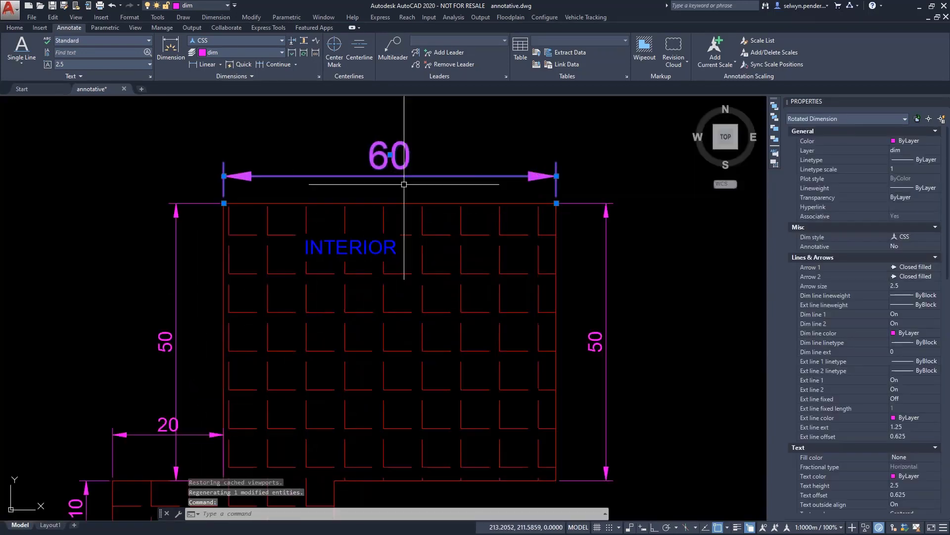
left_click(50, 526)
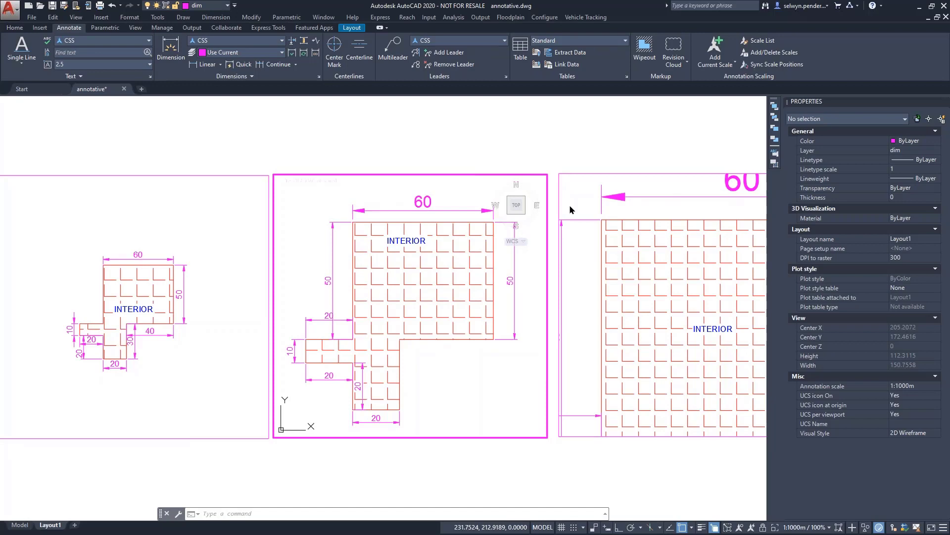
- Check the annotative properties of the hatch and of the vertical 50 dimension beside the outline in the layout viewports
left_click(407, 284)
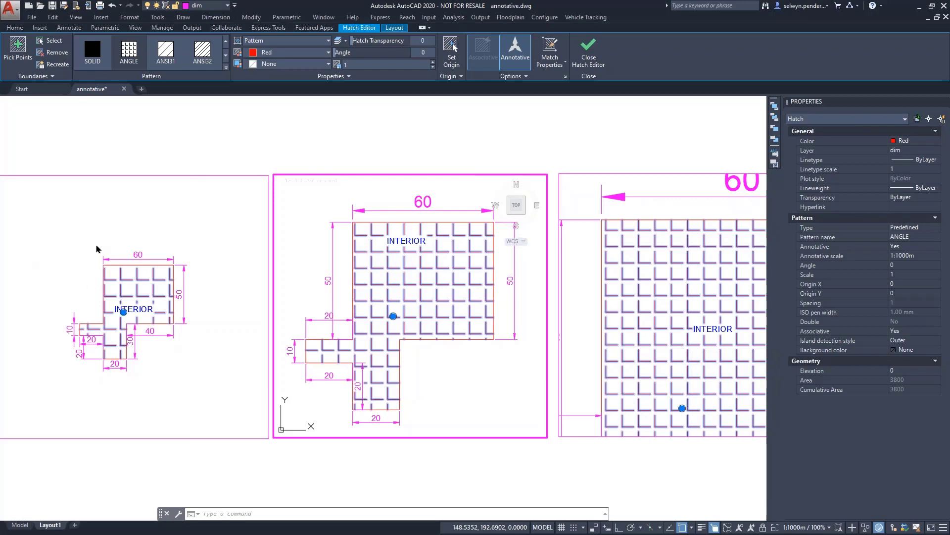
left_click(121, 243)
key("Escape")
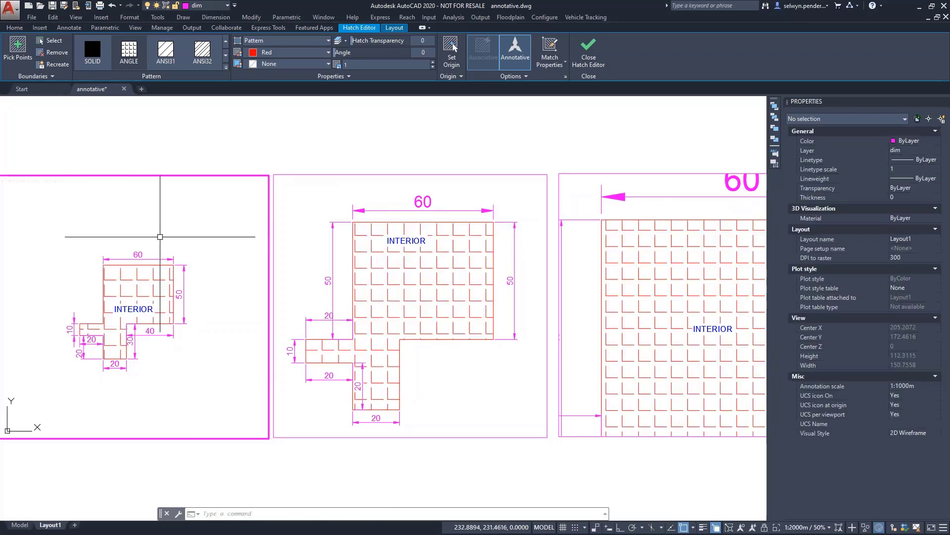
left_click(179, 290)
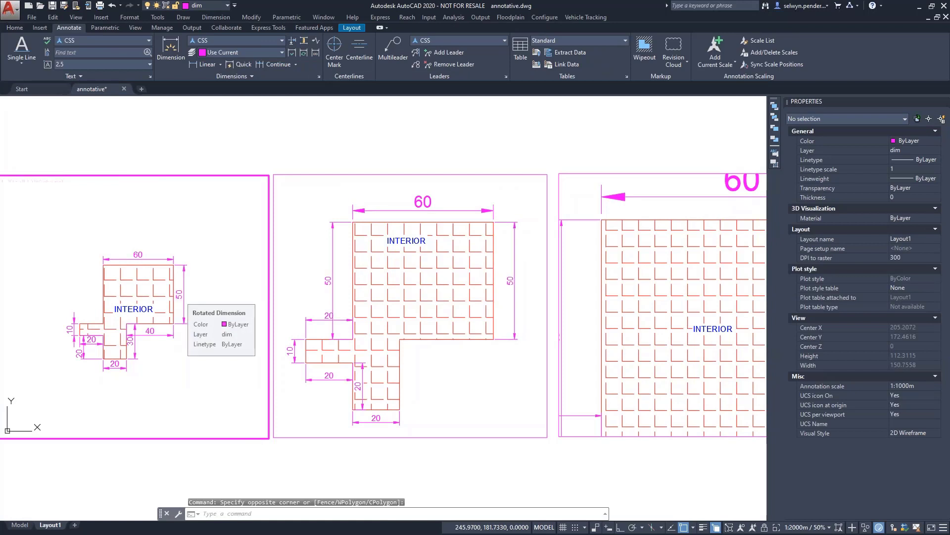
left_click(183, 294)
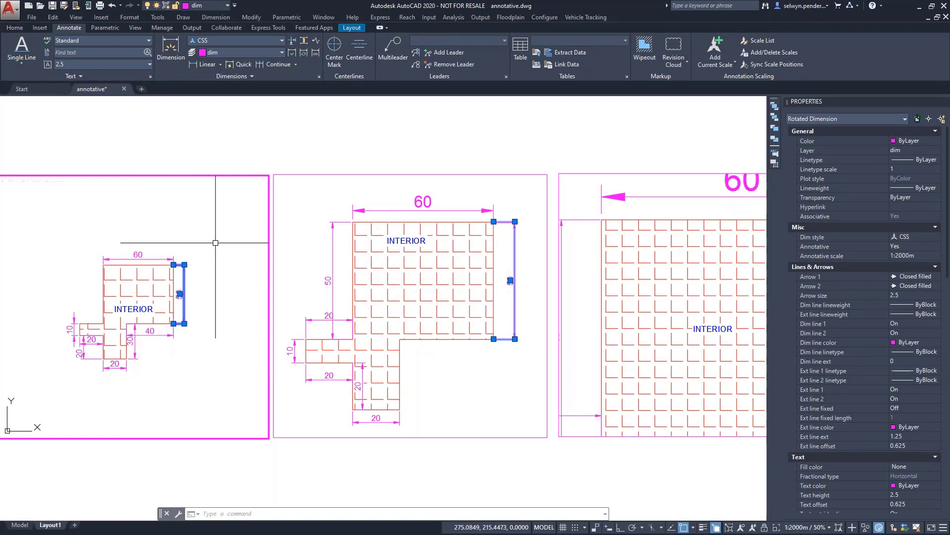
double_click(267, 142)
left_click(264, 139)
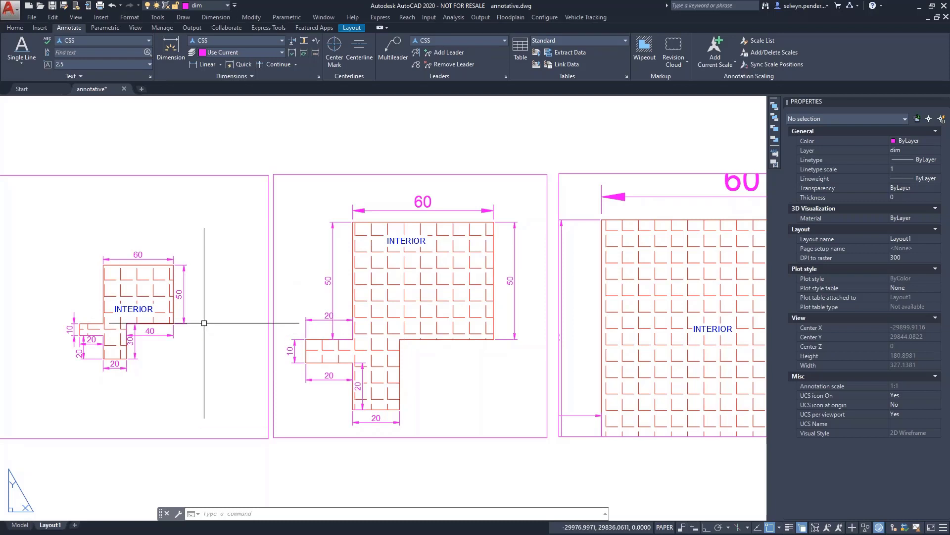
- Inspect the scale representations of the vertical 20 dimension at the outline's lower leg in model space
left_click(19, 527)
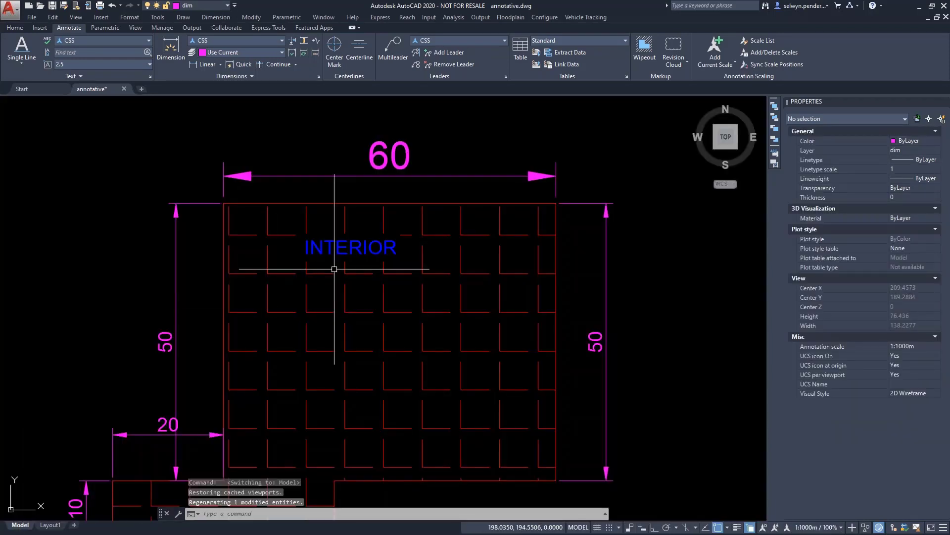
middle_click_drag(349, 244, 328, 190)
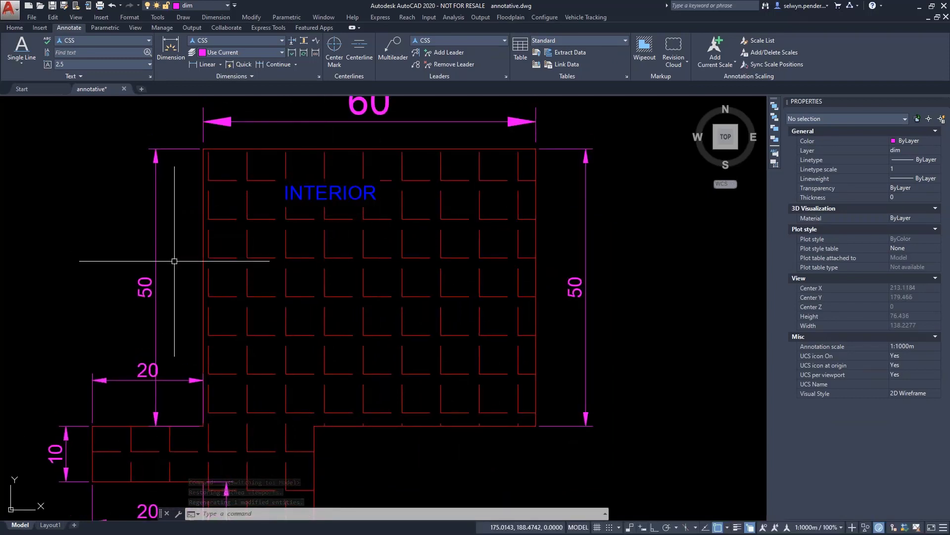
middle_click_drag(164, 266, 252, 117)
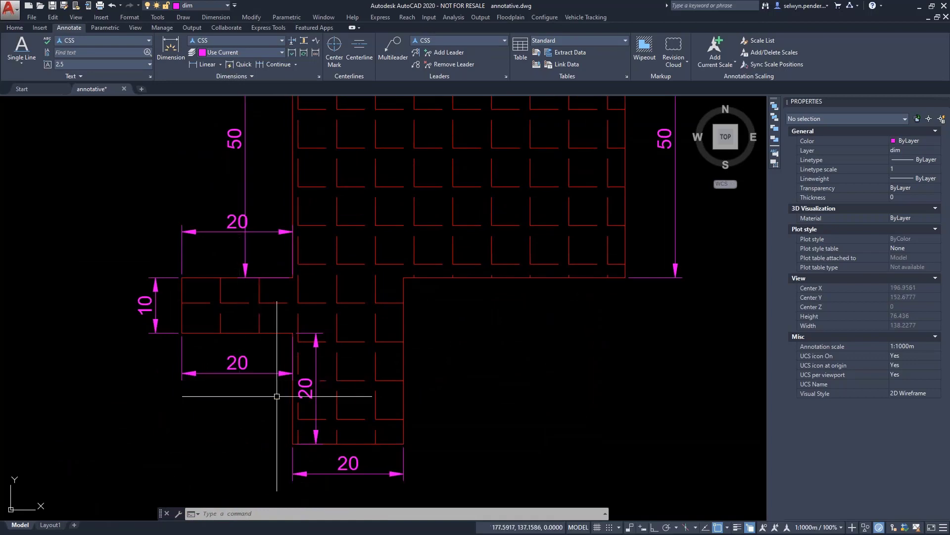
left_click(306, 388)
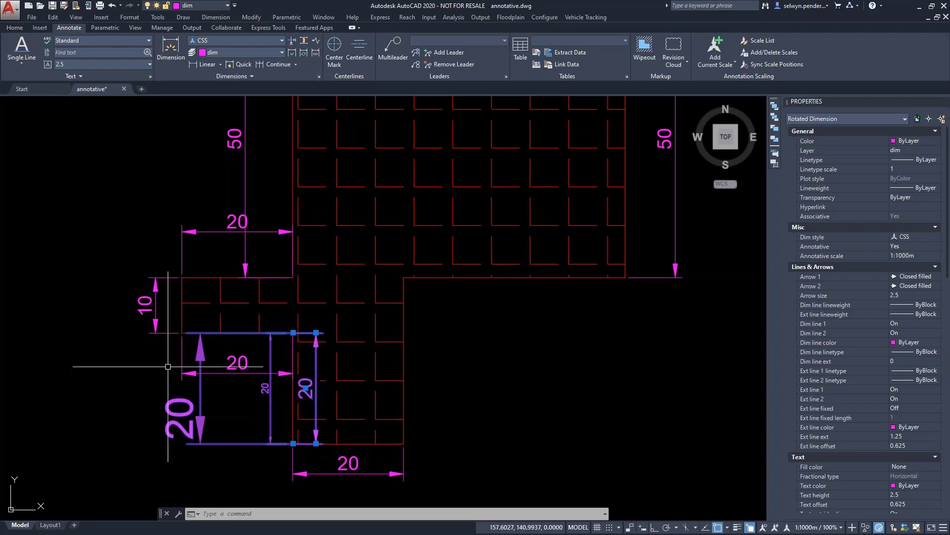
left_click(242, 409)
left_click(237, 403)
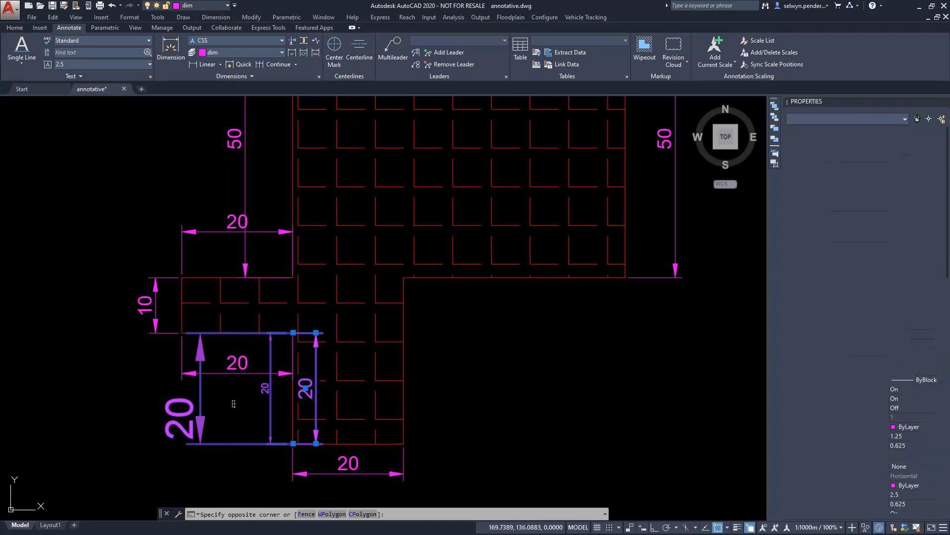
- Sync the scale positions of the lower leg's vertical 20 dimension and select it to check its representations
left_click(766, 66)
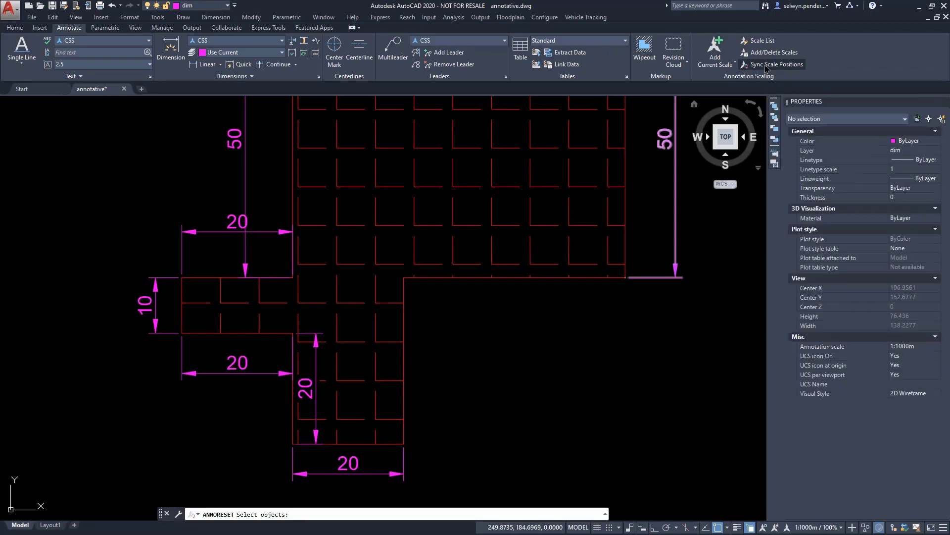
left_click(315, 401)
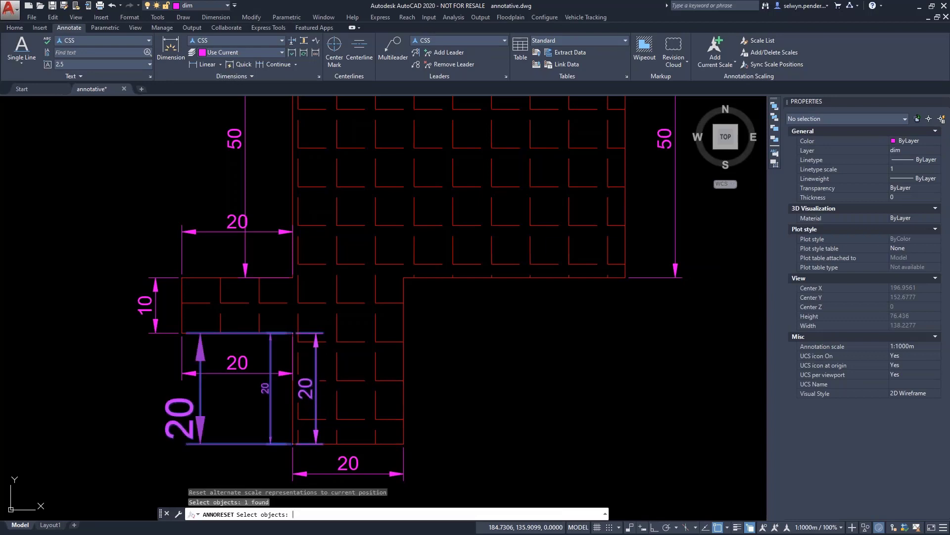
key("Return")
key("Return")
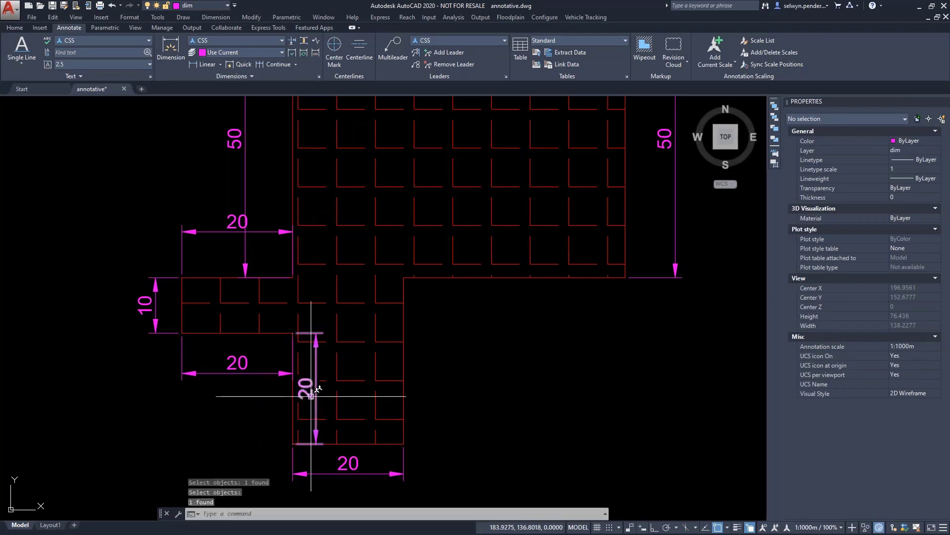
left_click(316, 400)
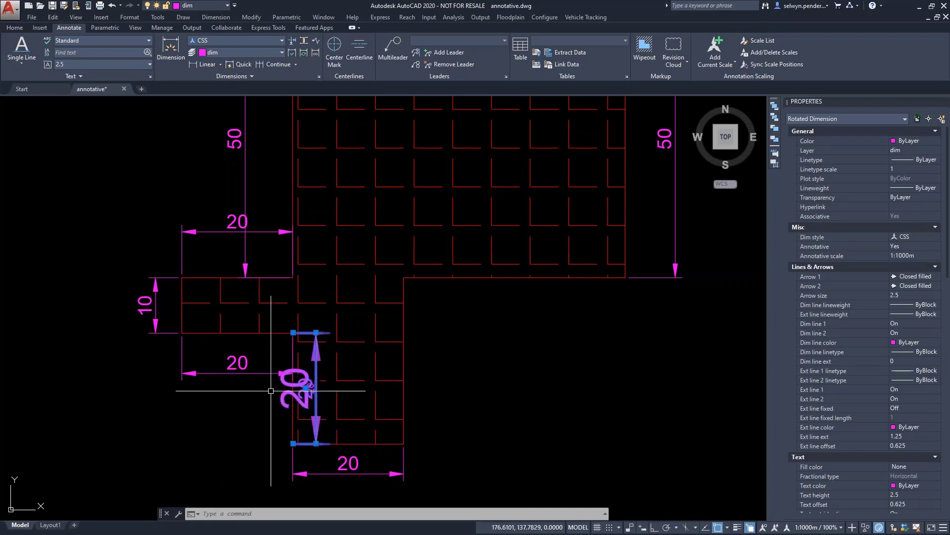
- Try to sync the scale positions of the vertical 50 dimension to the right of the outline
scroll(466, 297, "down", 3)
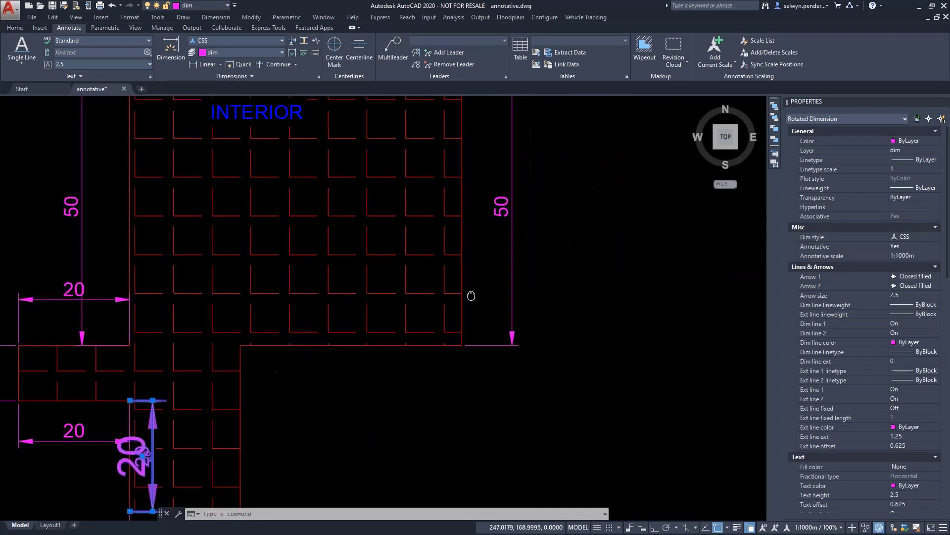
scroll(414, 259, "up", 3)
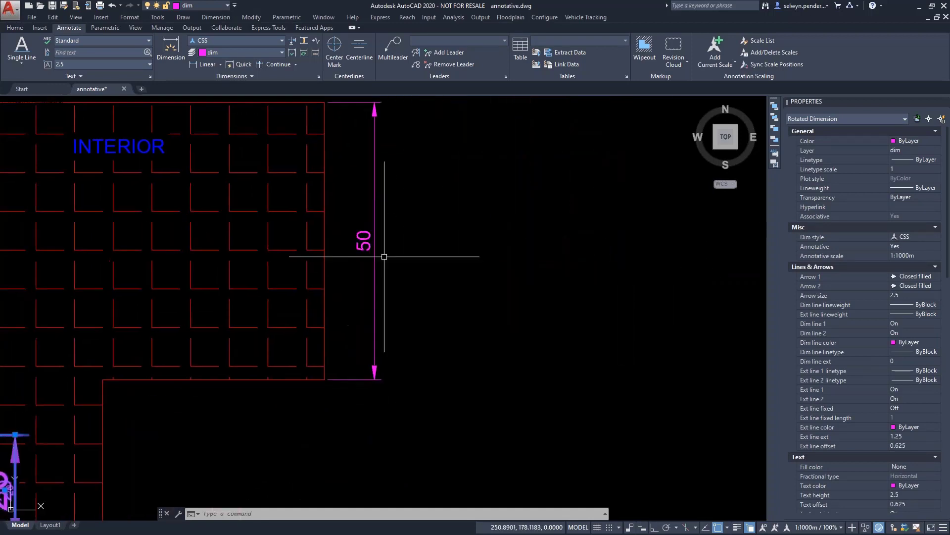
left_click(775, 65)
left_click(376, 242)
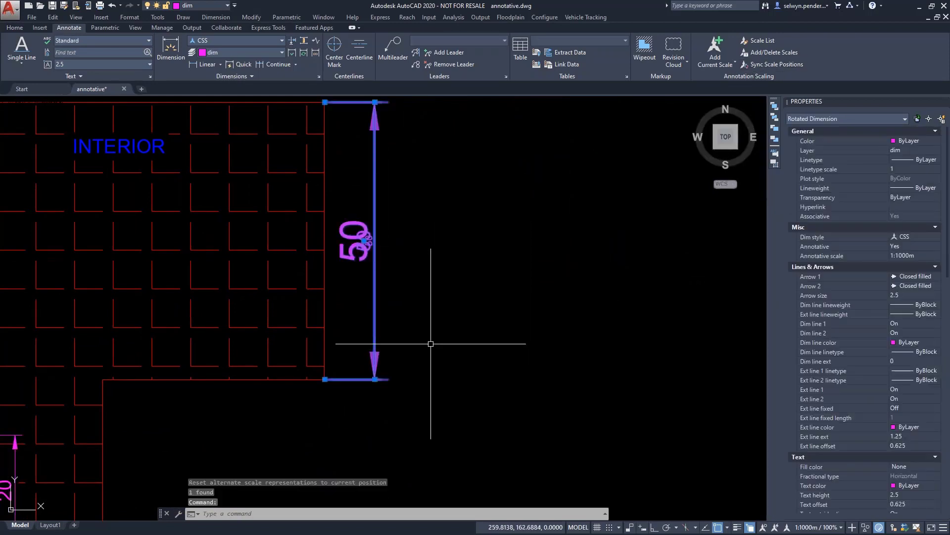
key("Escape")
- Stretch the horizontal 20 dimension under the outline's left arm downward, below the bottom of the lower leg
middle_click_drag(384, 276, 618, 82)
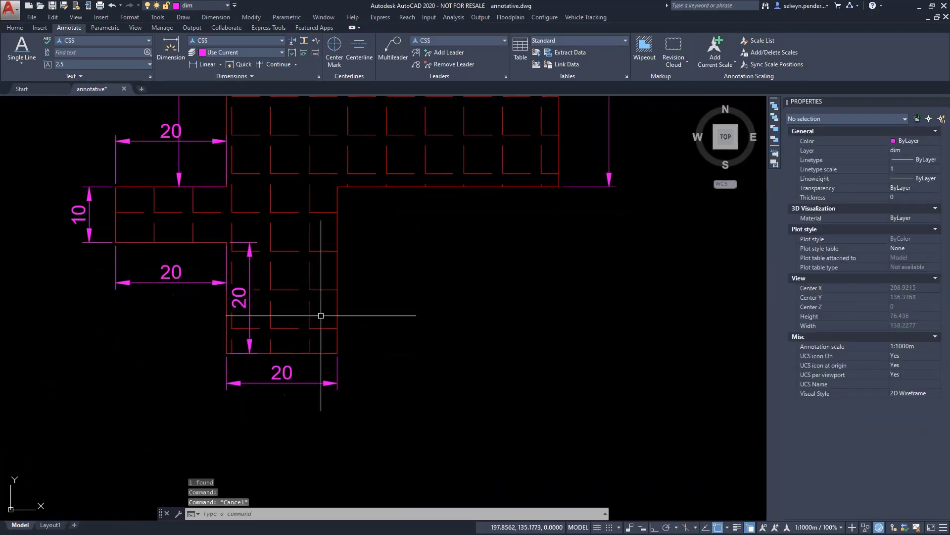
left_click(171, 271)
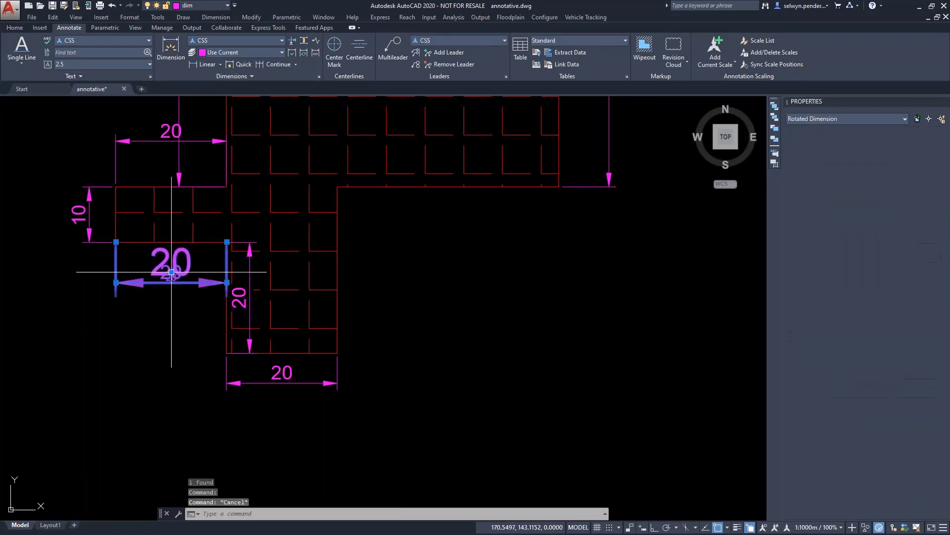
left_click(118, 280)
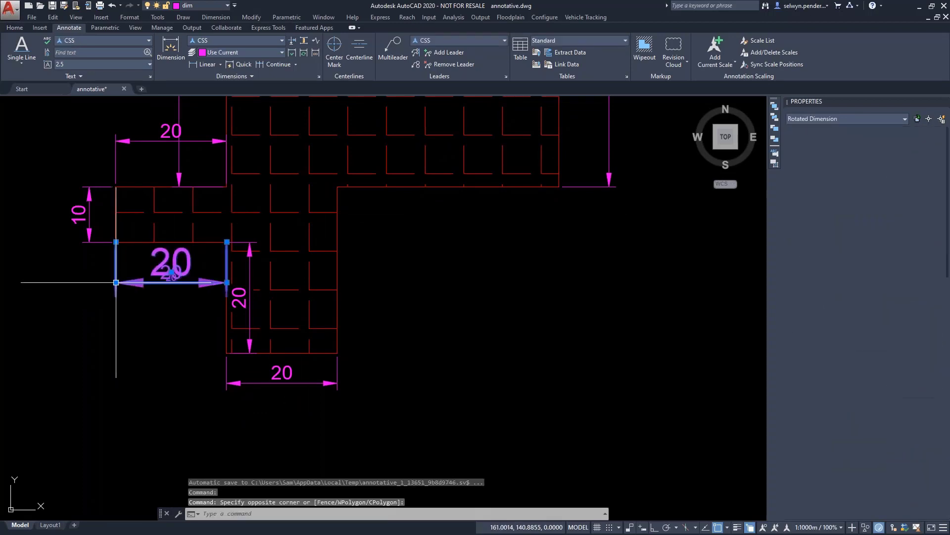
left_click(186, 235)
left_click(115, 283)
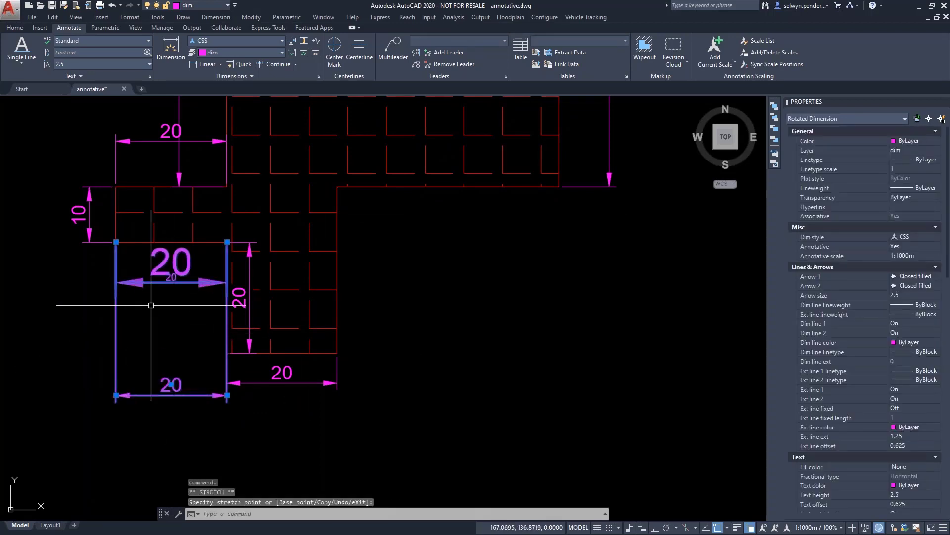
left_click(136, 317)
left_click(135, 303)
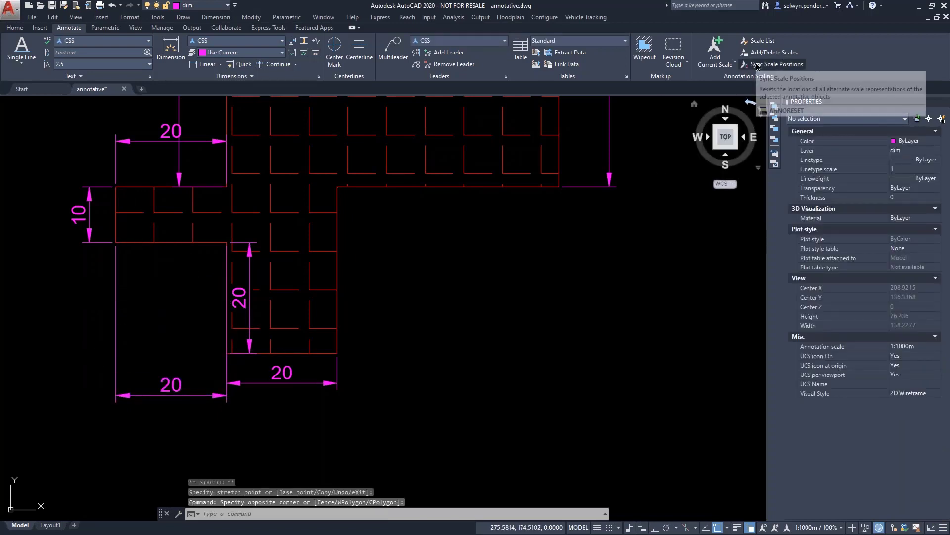
- Try syncing the scale positions of the lowered 20 dimension, and undo both the sync and the stretch
left_click(757, 66)
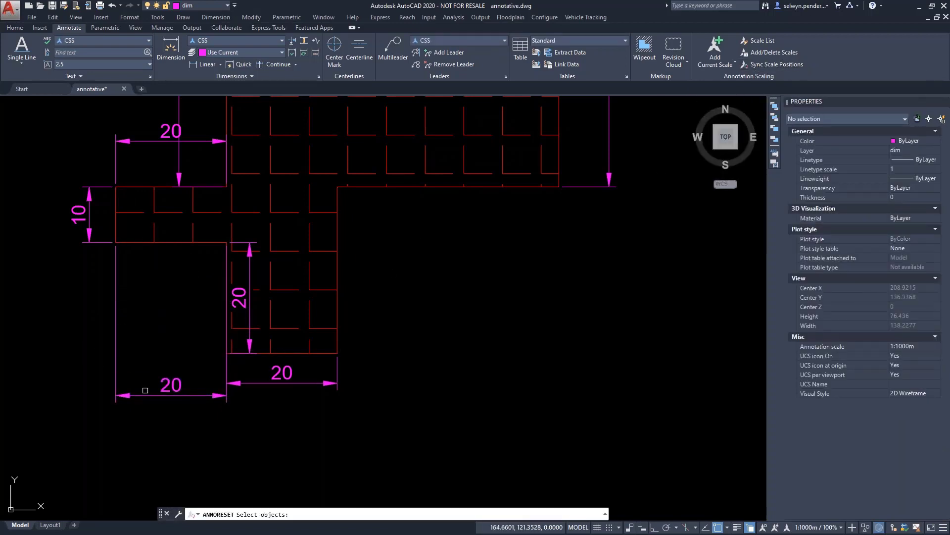
left_click(178, 387)
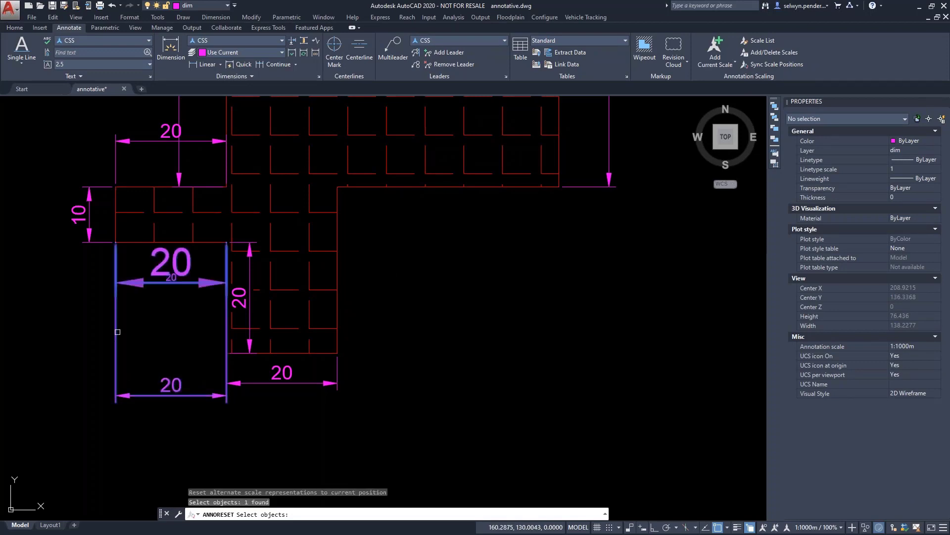
left_click(166, 258)
left_click(166, 258)
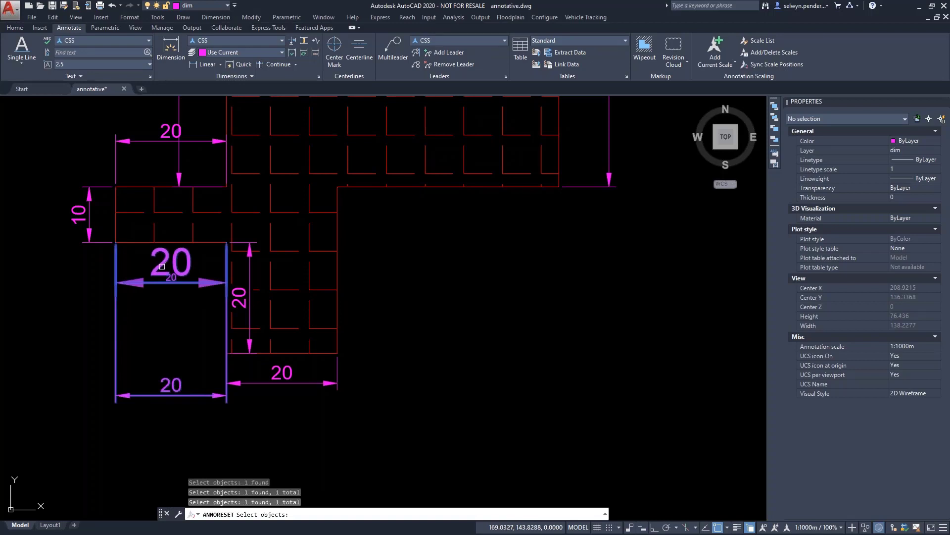
left_click(163, 263)
key("Return")
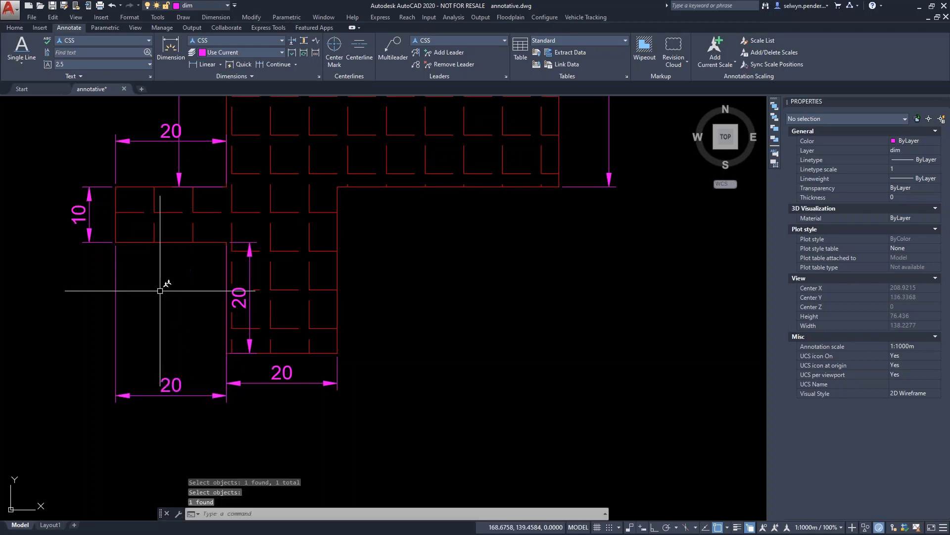
key("ctrl+z")
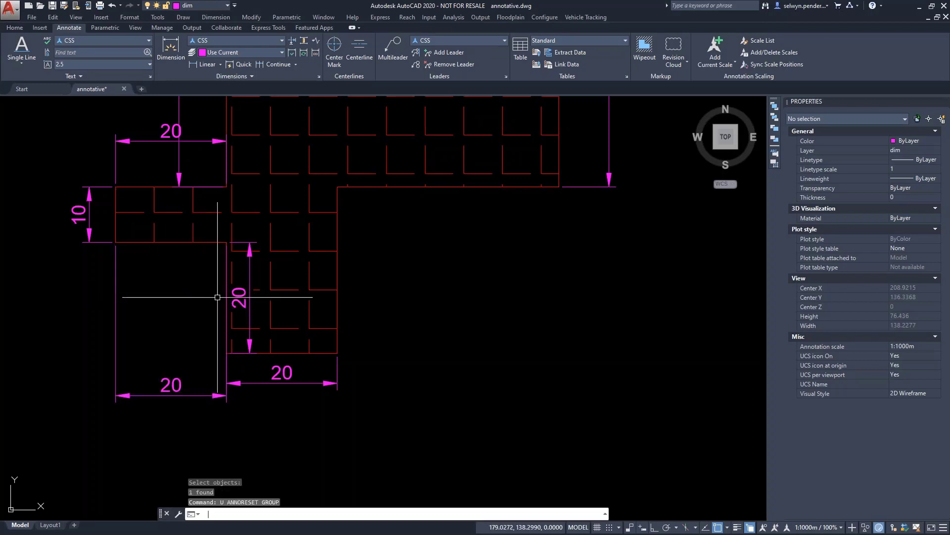
key("ctrl+z")
- Stretch the left arm's lower 20 dimension down level with the leg's bottom edge and sync its scale positions
left_click(174, 269)
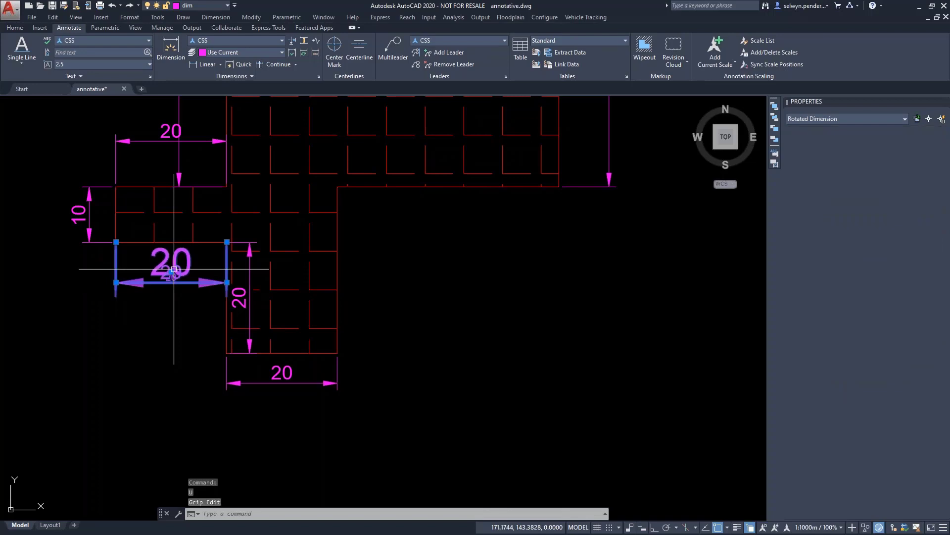
left_click(116, 282)
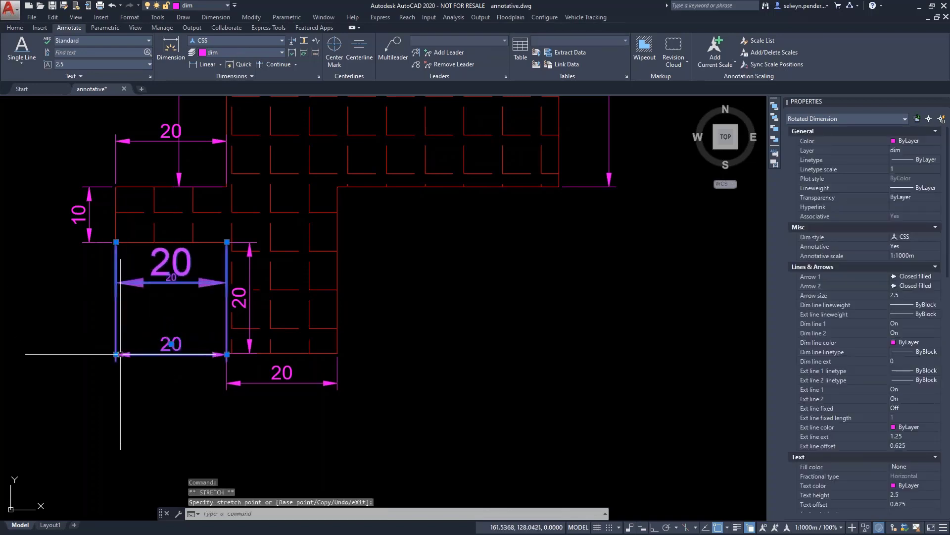
left_click(120, 354)
left_click(777, 65)
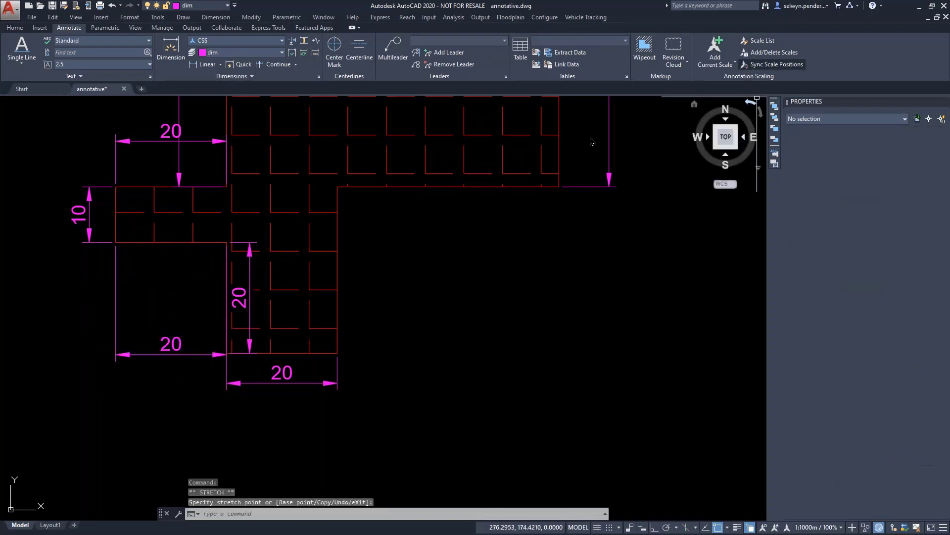
left_click(171, 341)
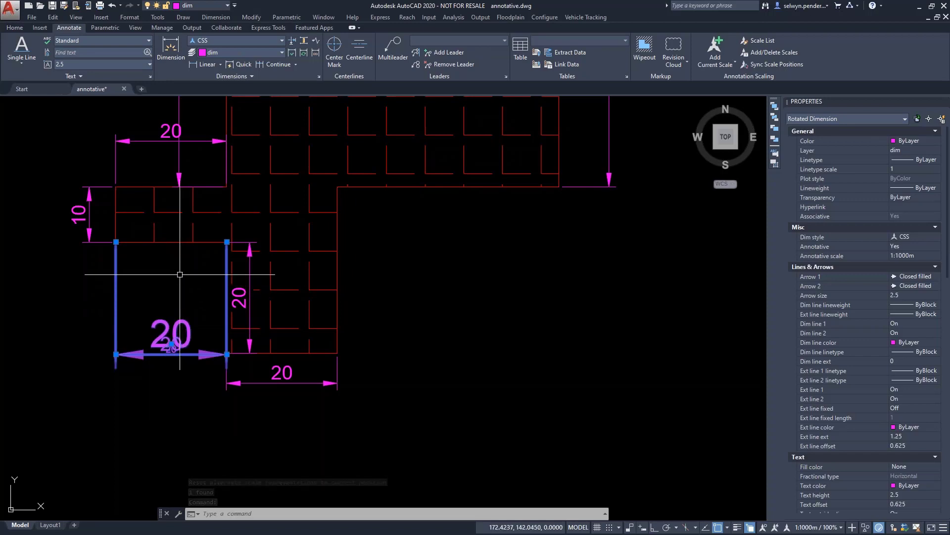
key("Escape")
middle_click_drag(179, 272, 282, 363)
middle_click_drag(323, 297, 227, 378)
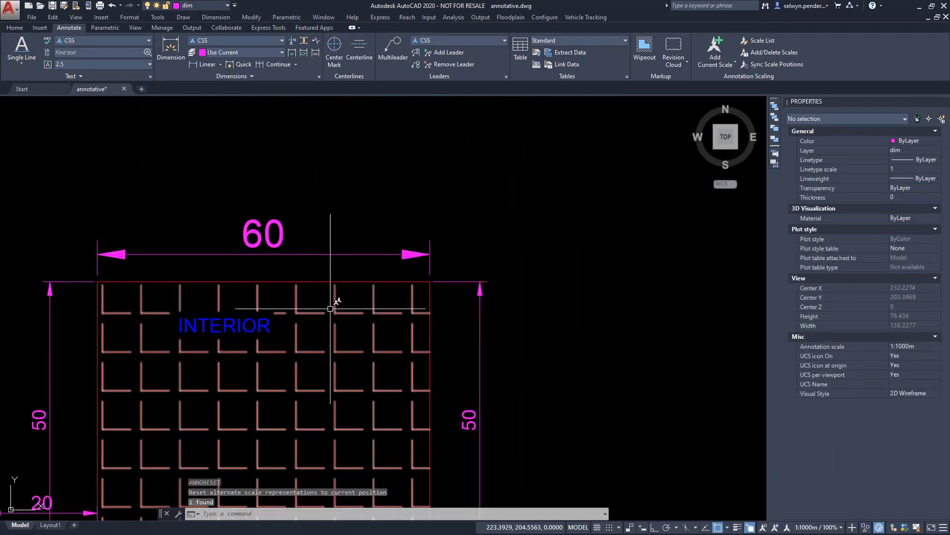
middle_click_drag(321, 310, 386, 172)
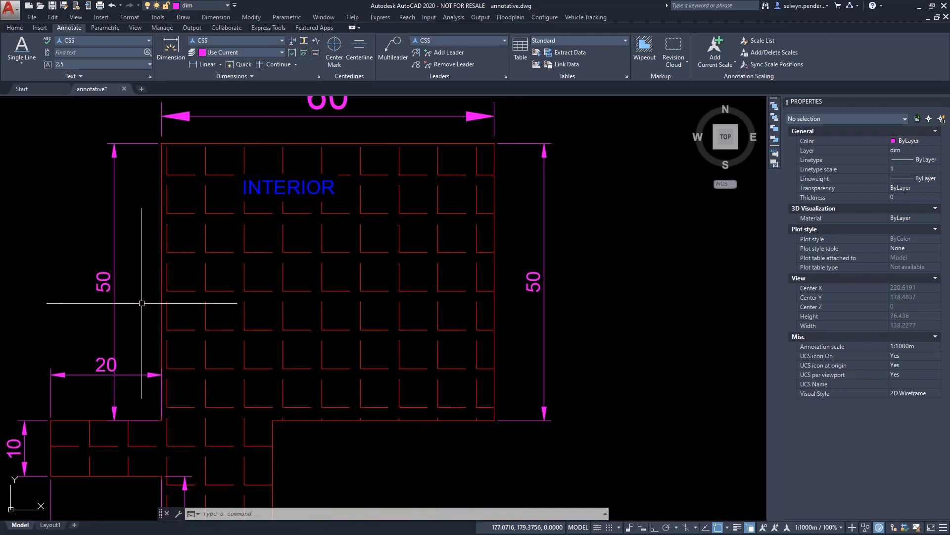
middle_click_drag(142, 303, 147, 373)
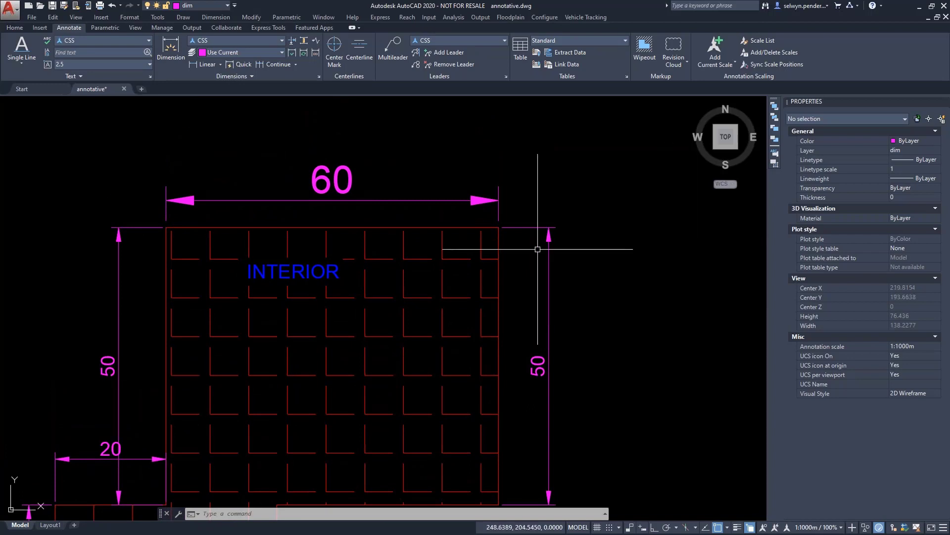
mouse_move(488, 292)
middle_mouse_down()
mouse_move(528, 231)
mouse_move(554, 331)
mouse_move(558, 410)
middle_mouse_up()
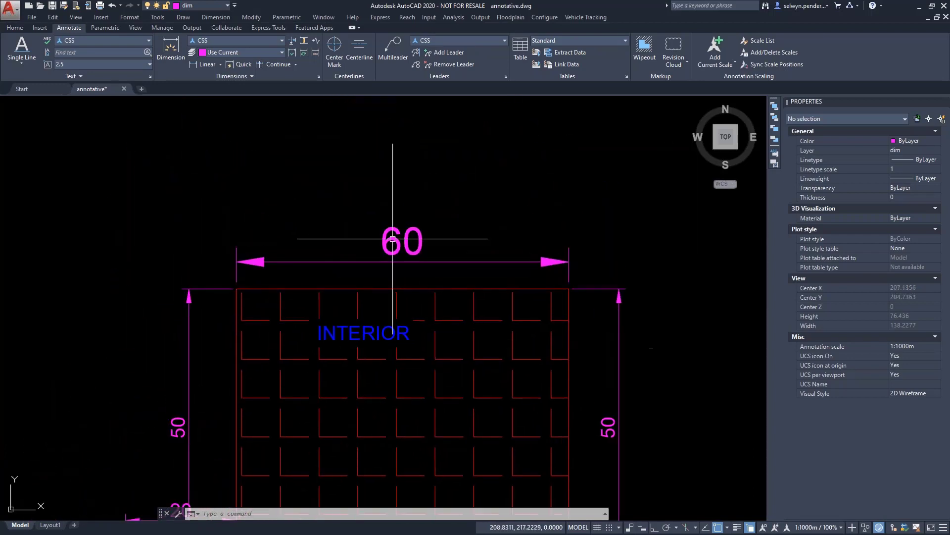
- Draw a 3-sided polygon inscribed in a circle with Ortho on, above the start of the horizontal 60 dimension
middle_click_drag(396, 238, 416, 273)
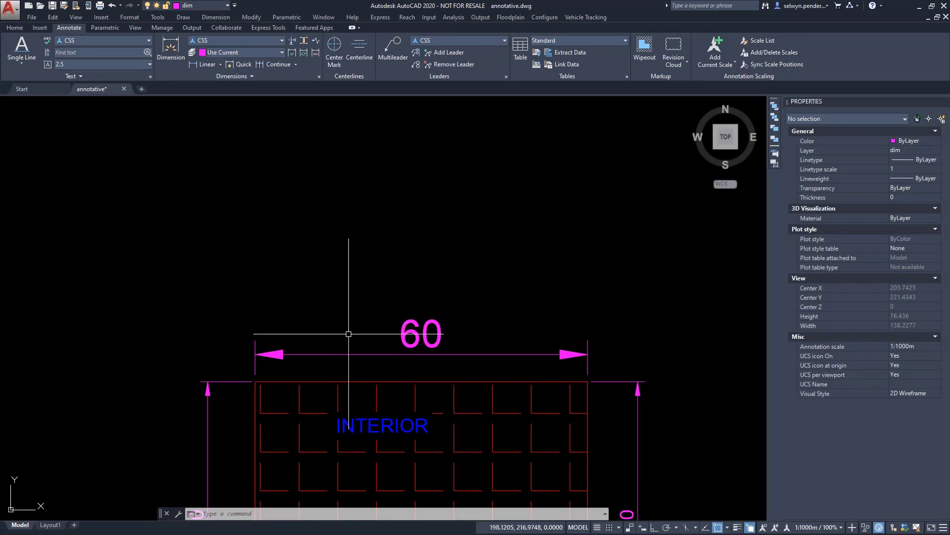
middle_click_drag(340, 332, 419, 338)
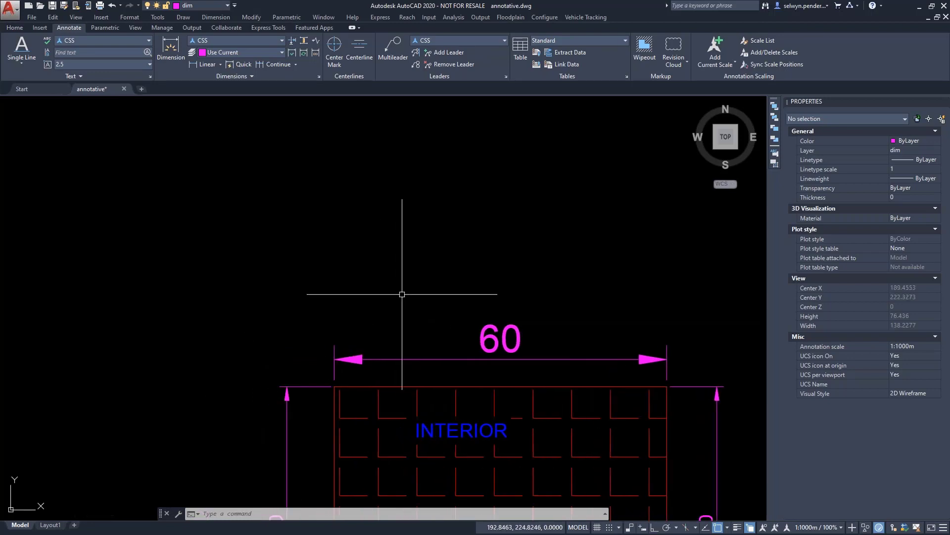
type("POLYGON")
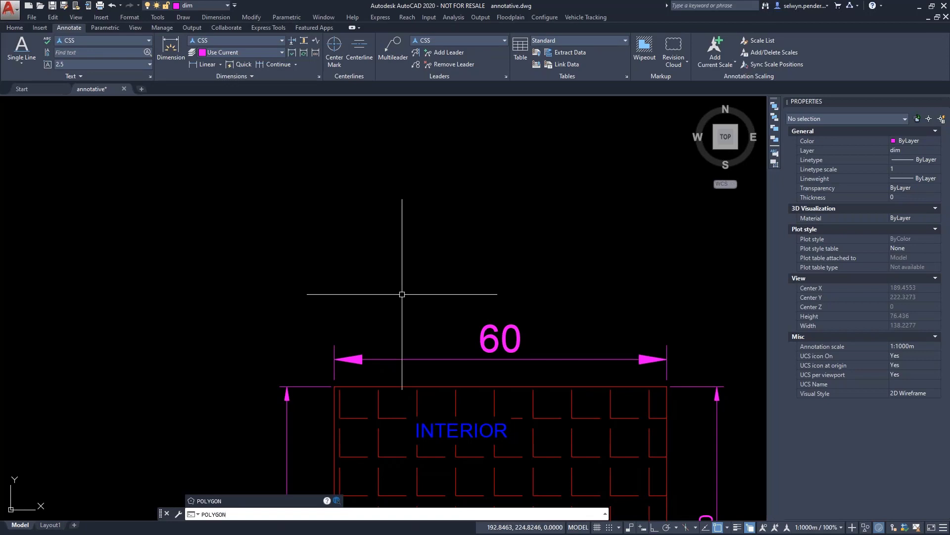
key("Return")
type("3")
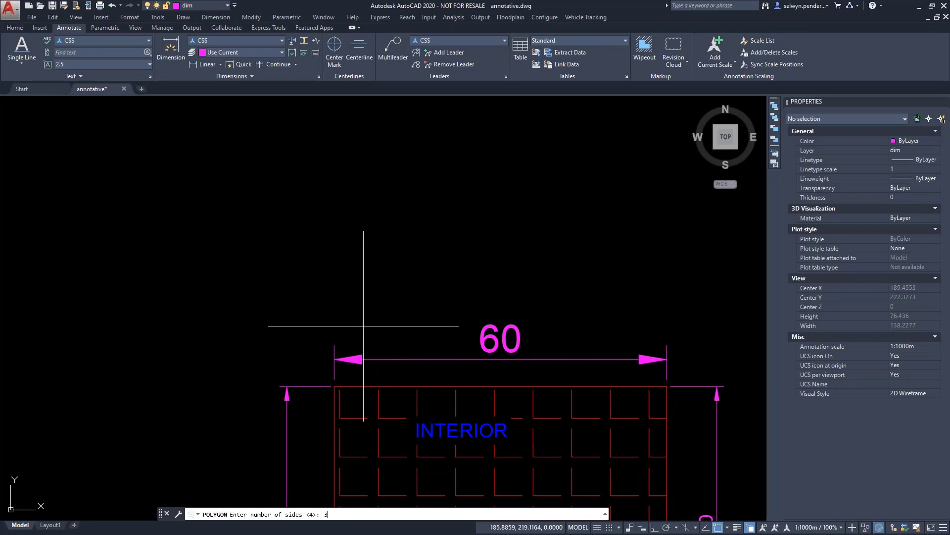
key("Return")
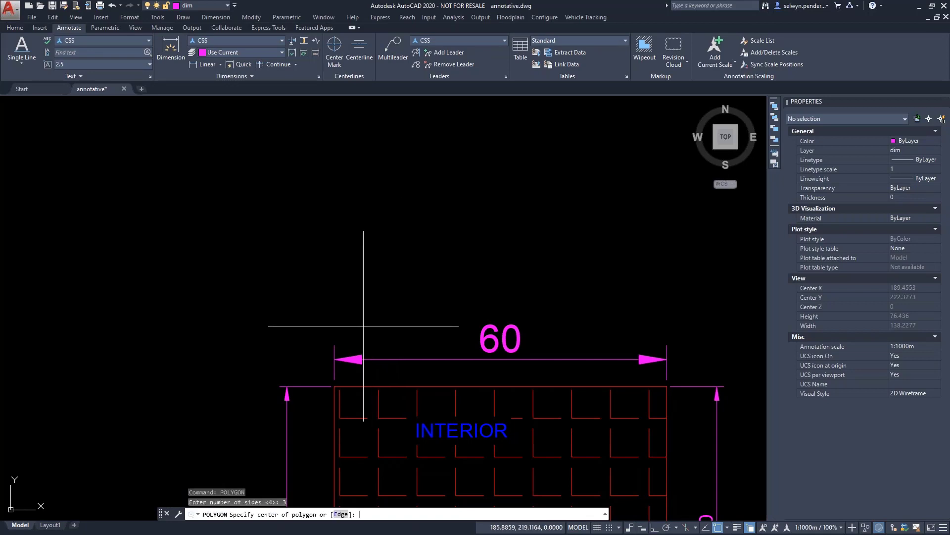
left_click(362, 295)
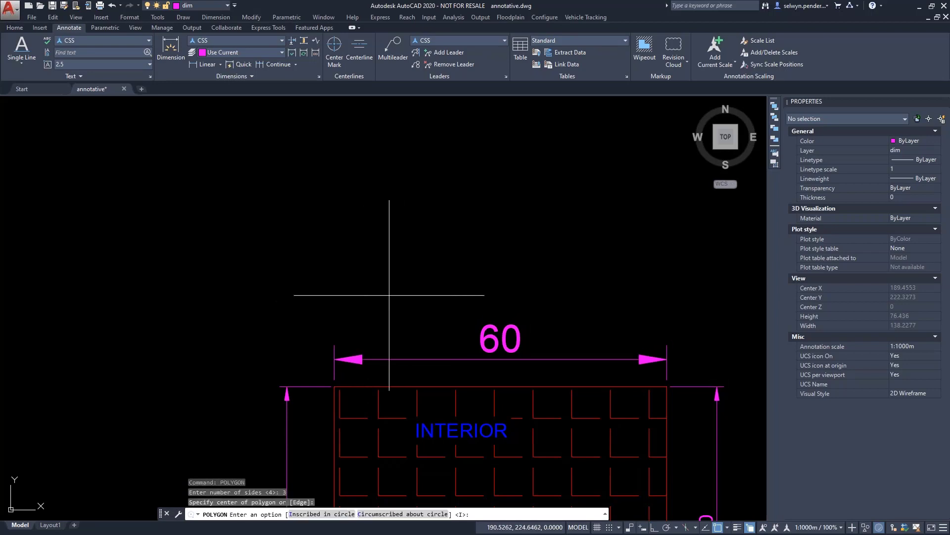
key("Return")
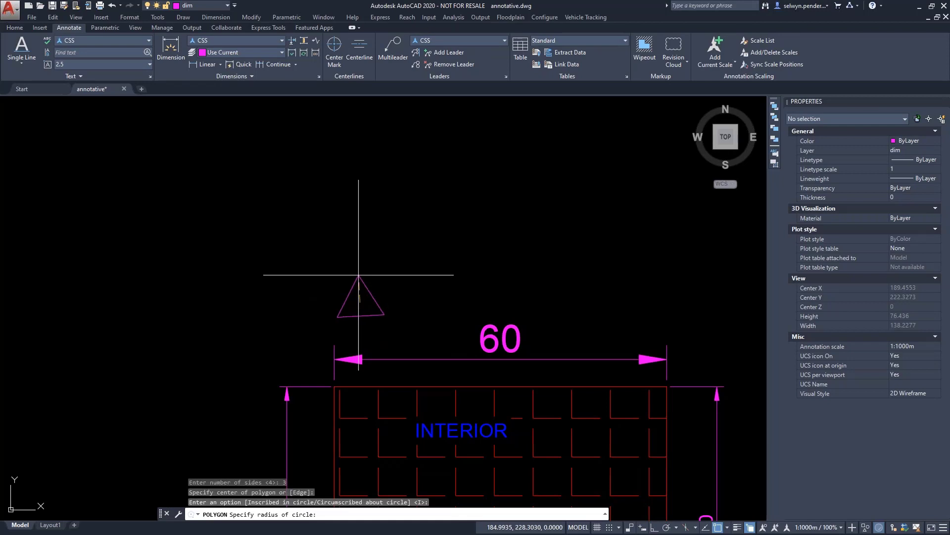
key("F8")
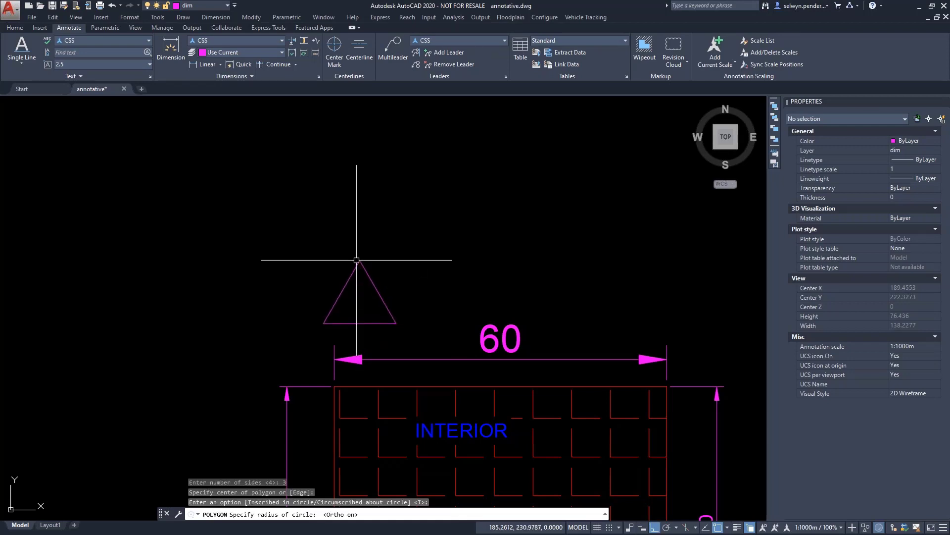
left_click(329, 261)
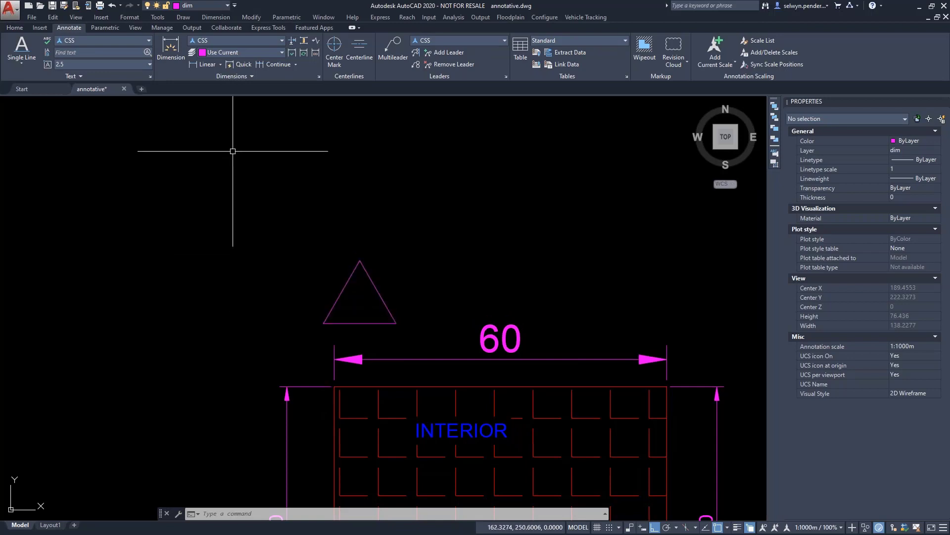
- Examine the Annotative option in the ATTDEF attribute definition settings by toggling it, and cancel without defining an attribute
type("ATT")
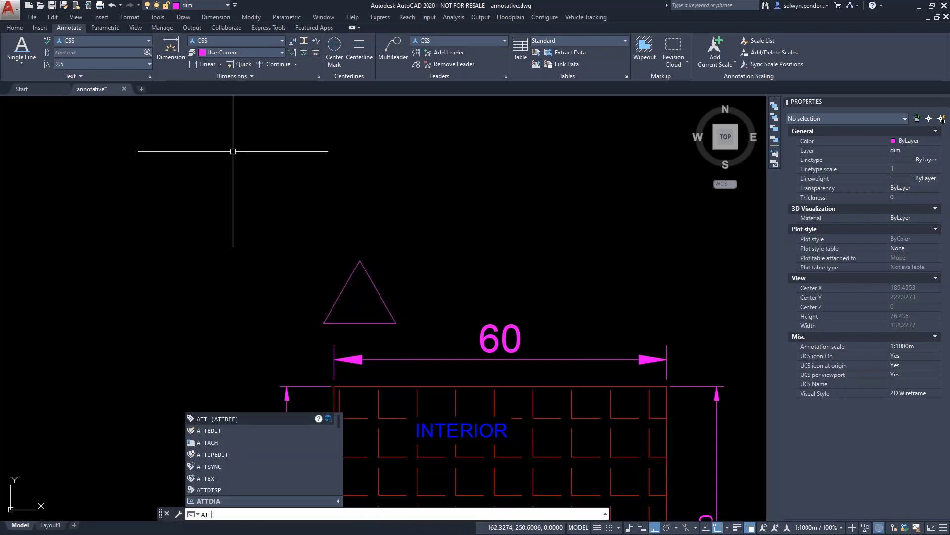
type("RI")
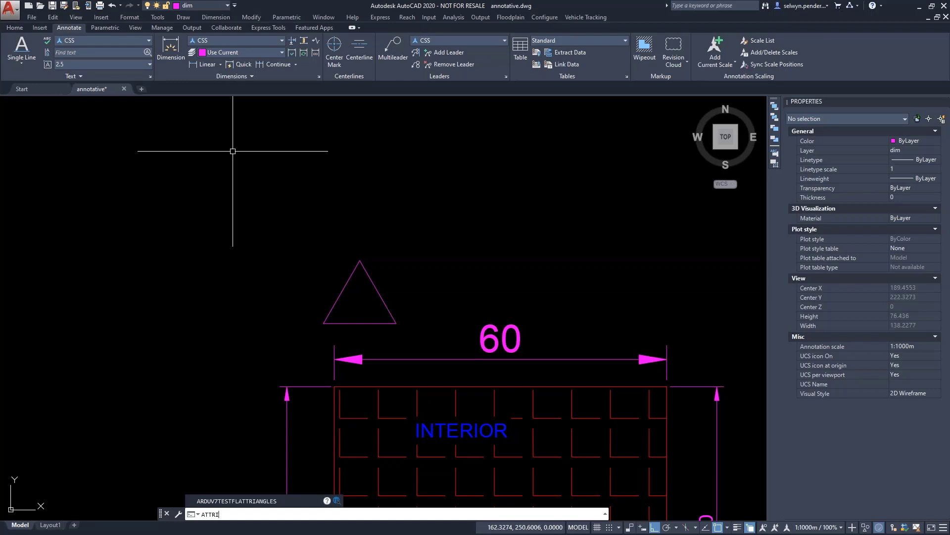
key("BackSpace")
key("BackSpace")
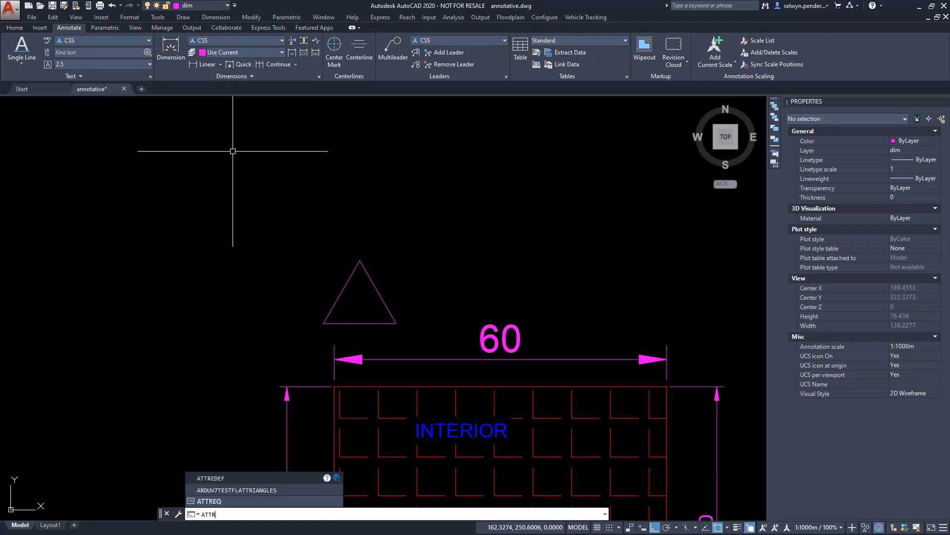
type("DEF")
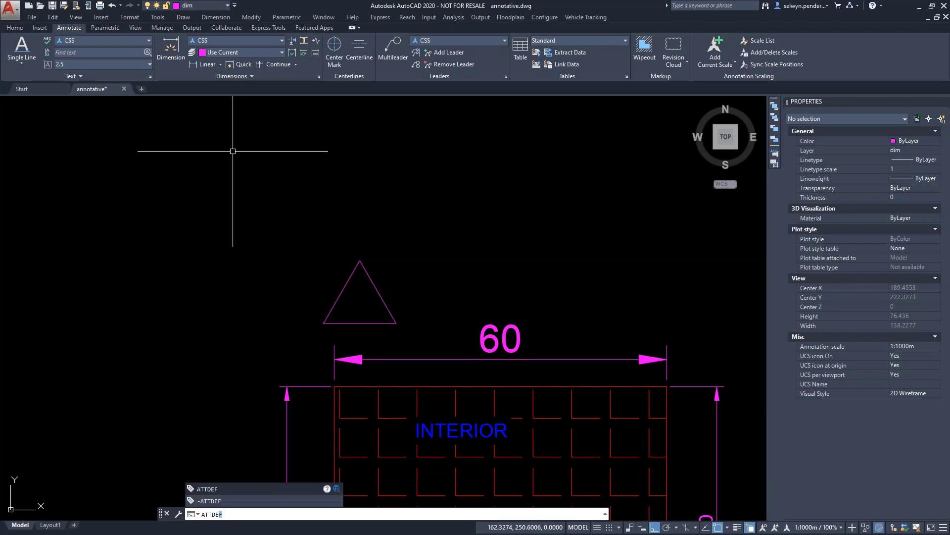
key("Return")
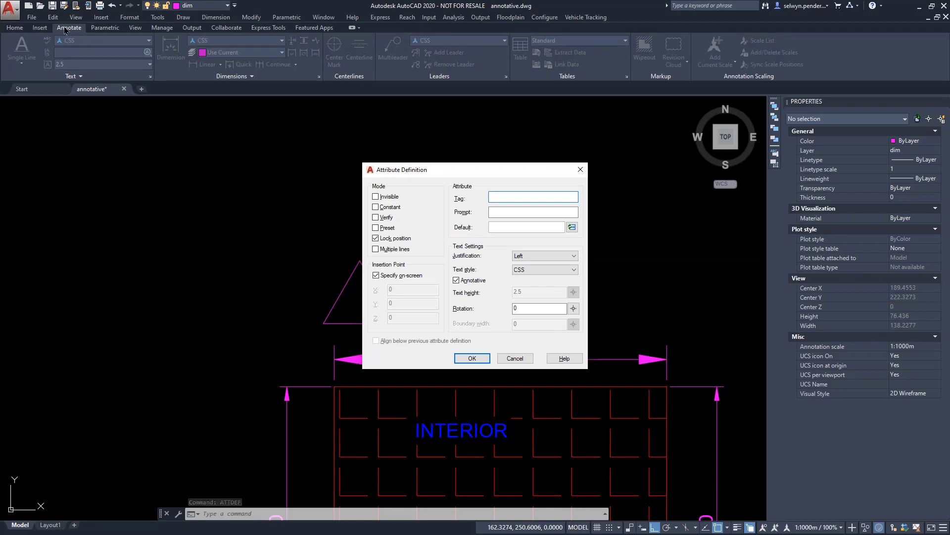
left_click(456, 280)
left_click(457, 281)
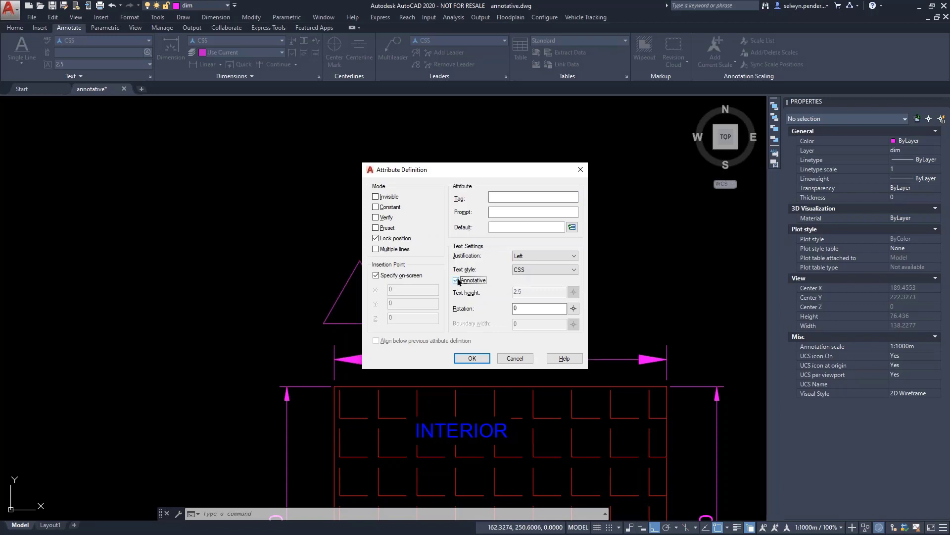
left_click(458, 280)
left_click(457, 281)
left_click(457, 280)
left_click(514, 358)
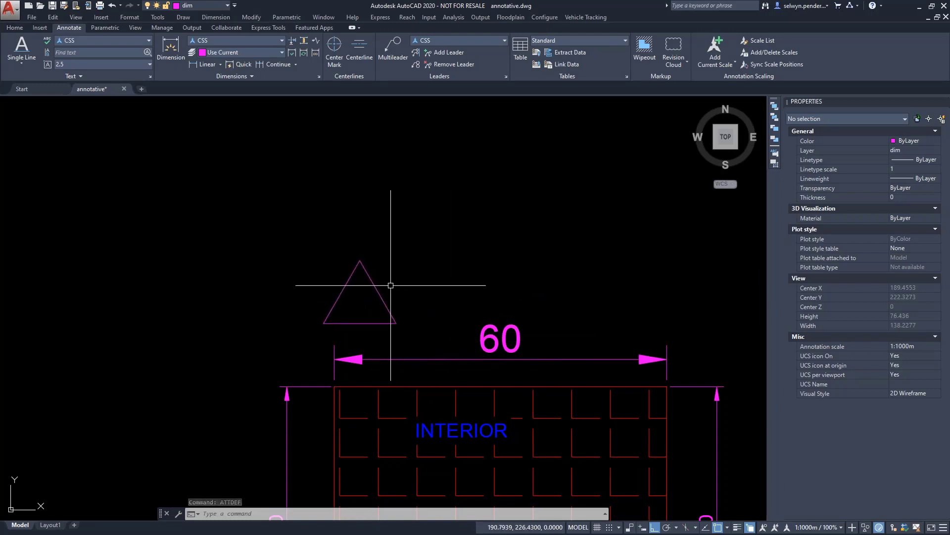
middle_click_drag(393, 286, 453, 244)
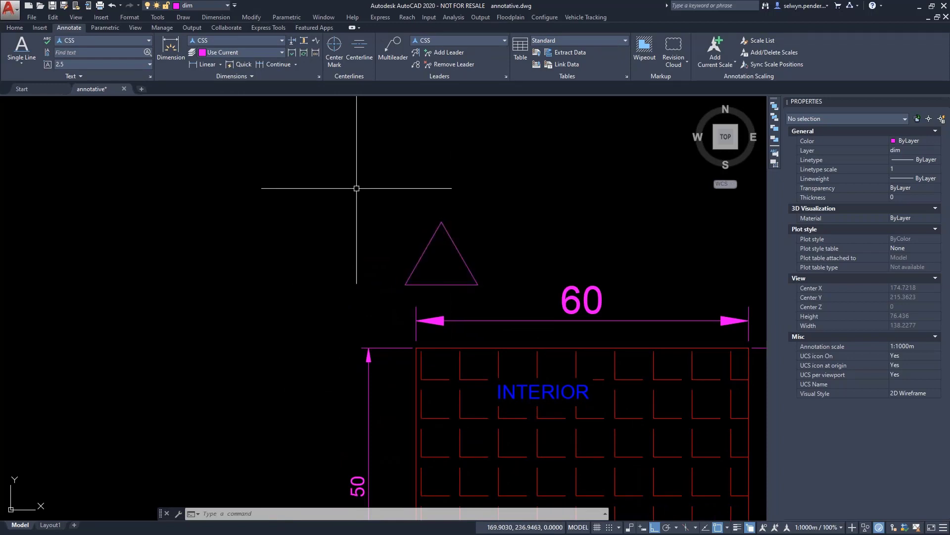
- Set up a block definition named TRIG_DEF, trying the Annotative option and leaving it off
type("BLOCK")
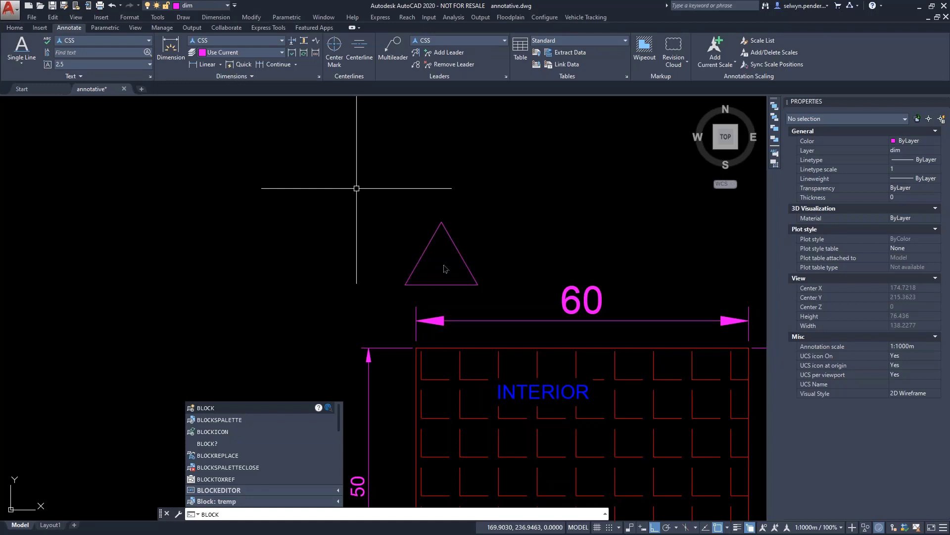
key("Return")
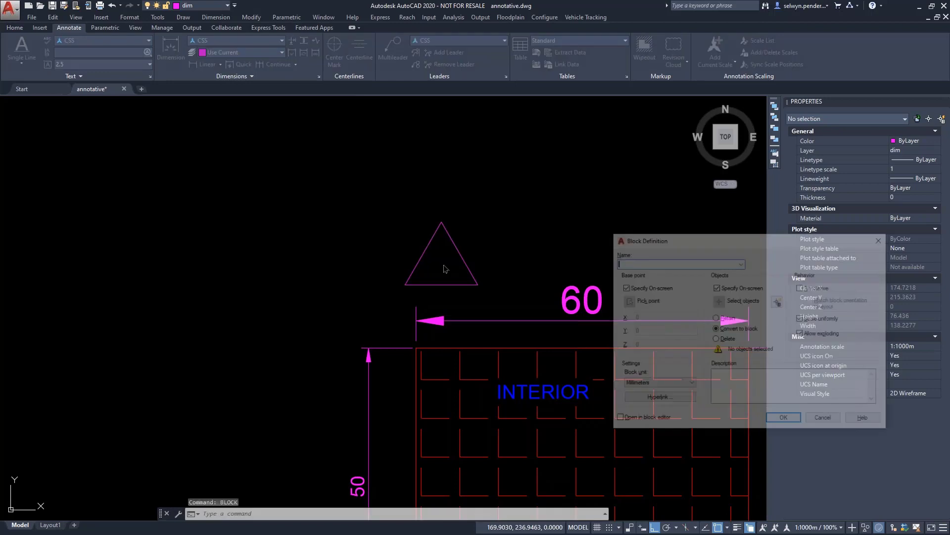
left_click_drag(671, 244, 577, 199)
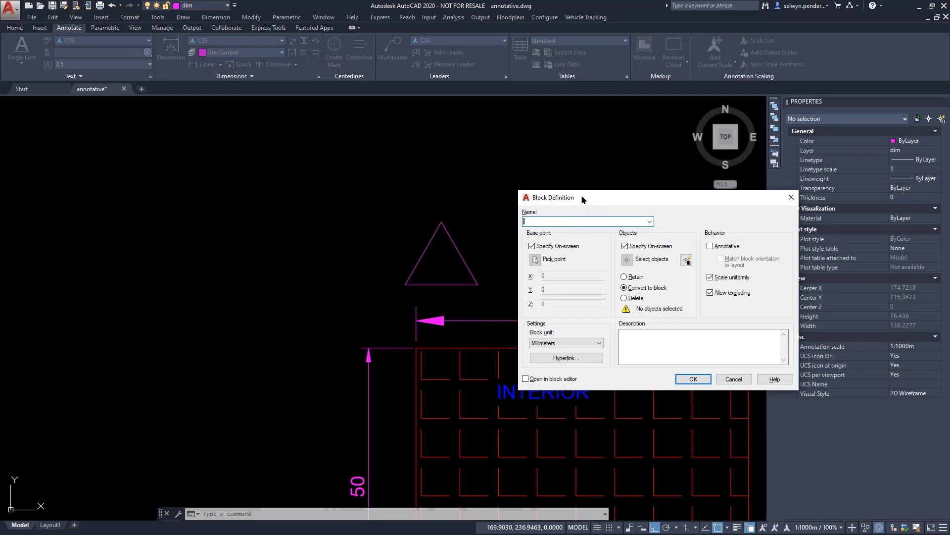
left_click_drag(582, 198, 553, 183)
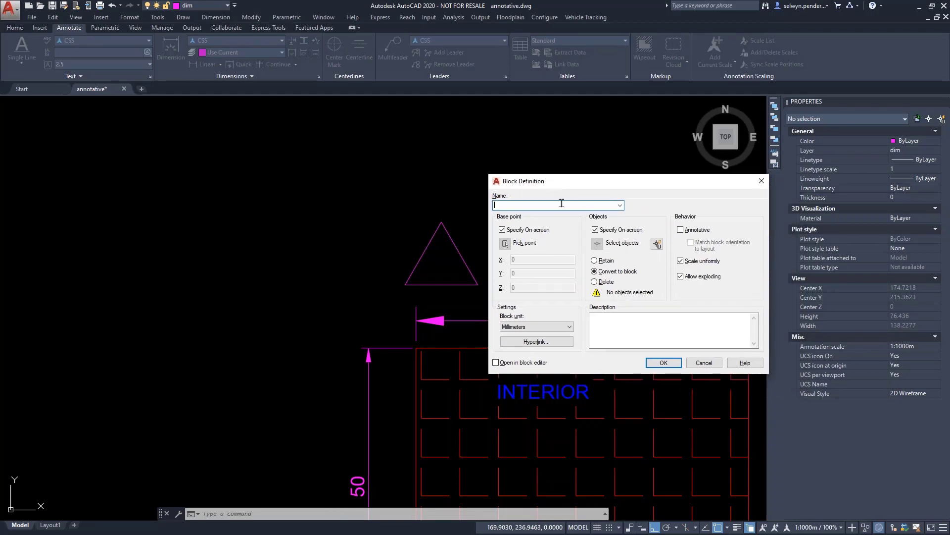
left_click(620, 205)
left_click(620, 205)
type("TRIG_DEF")
left_click(681, 231)
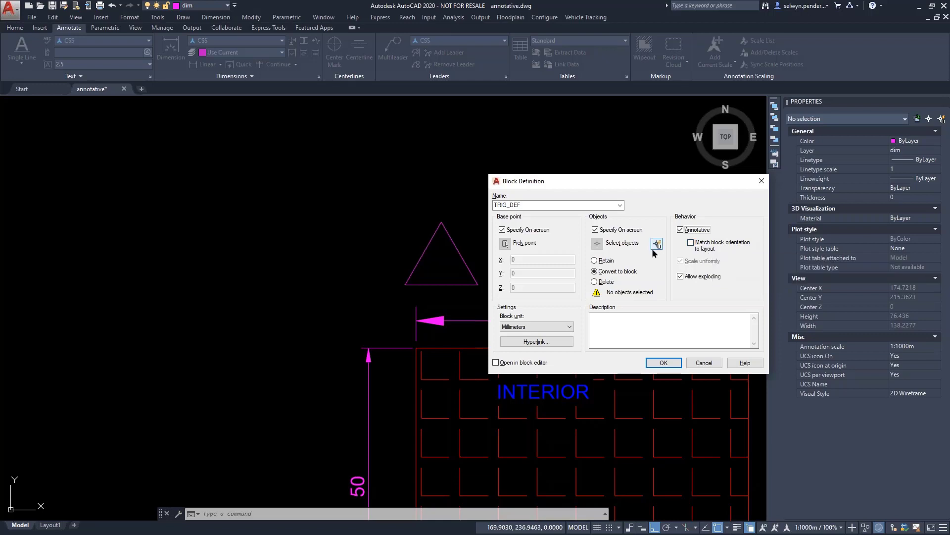
left_click(682, 230)
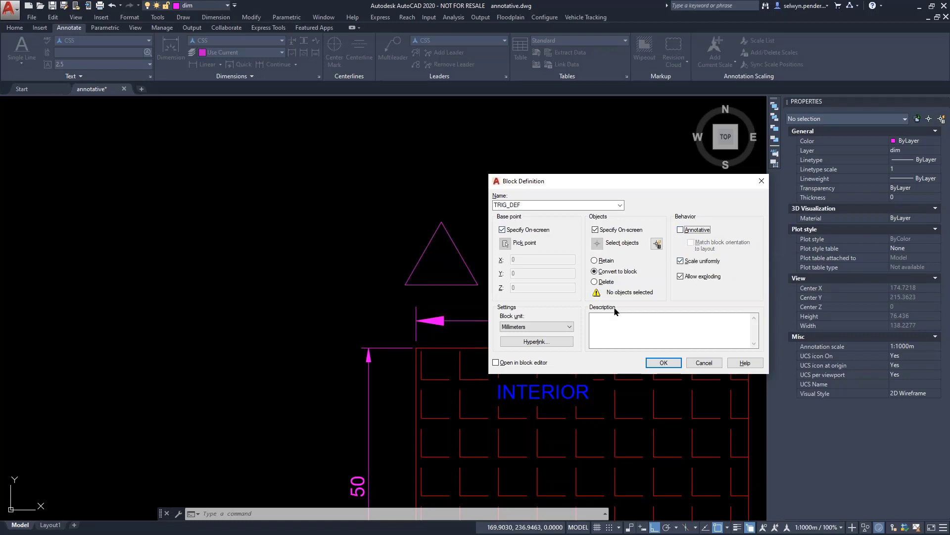
- Define the block with its base point at the triangle's centre and the triangle as its object
left_click(657, 363)
left_click(432, 284)
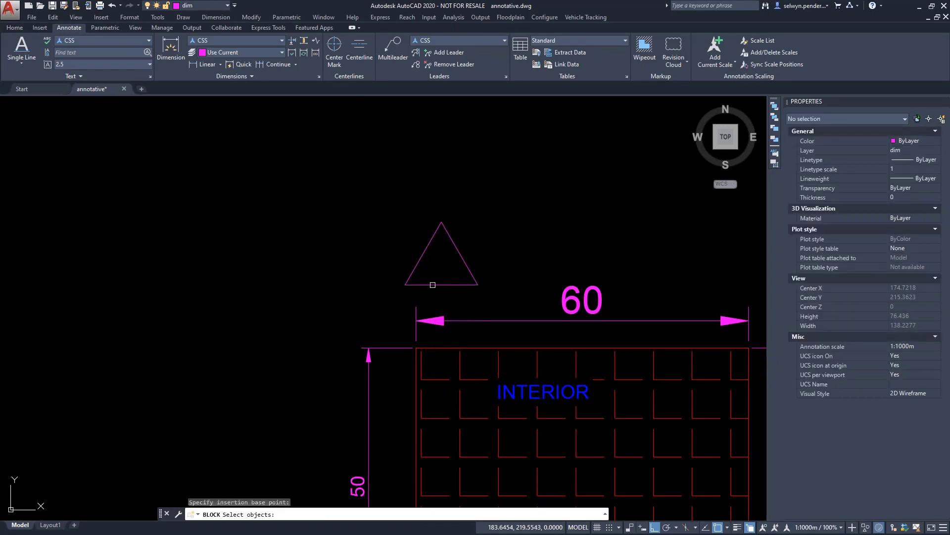
left_click(433, 285)
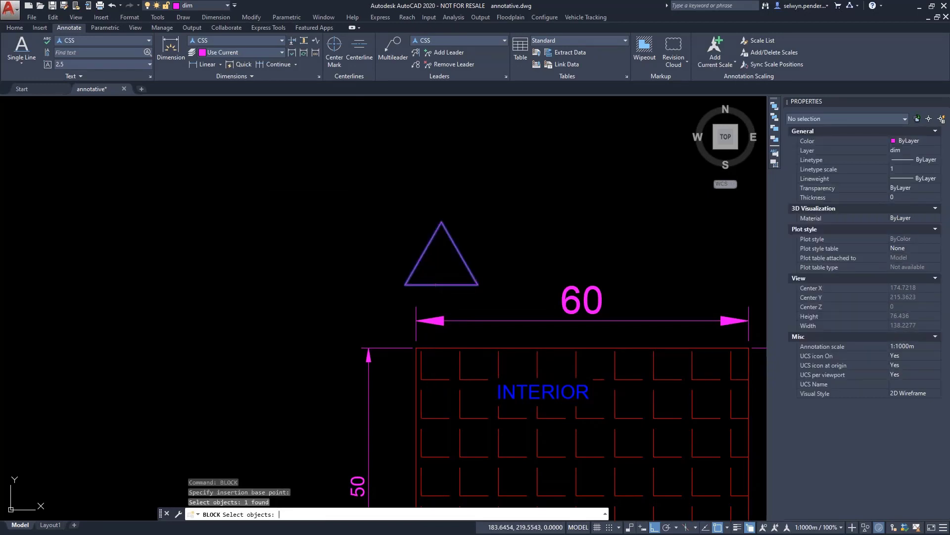
key("Return")
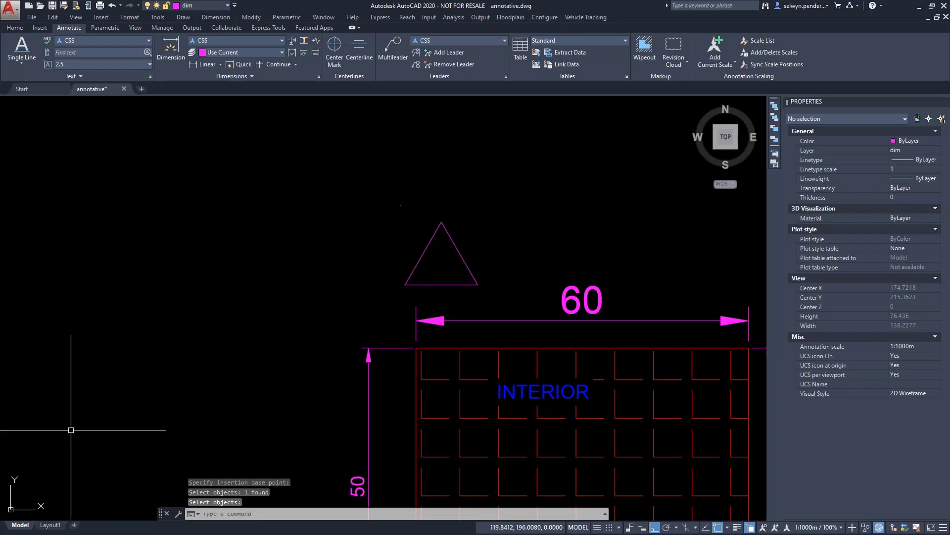
- Compare the non-annotative triangle block's size across the three differently scaled viewports of Layout1
left_click(50, 525)
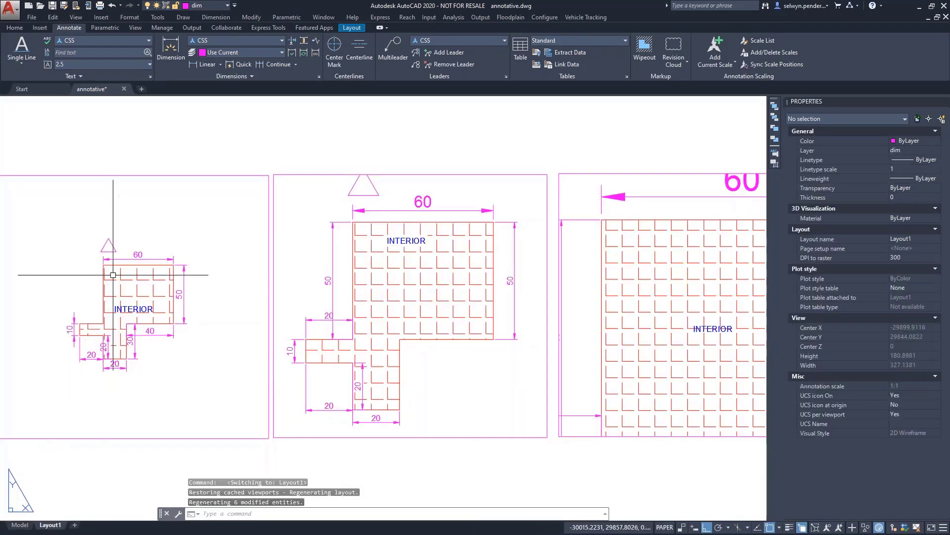
left_click(326, 196)
double_click(322, 196)
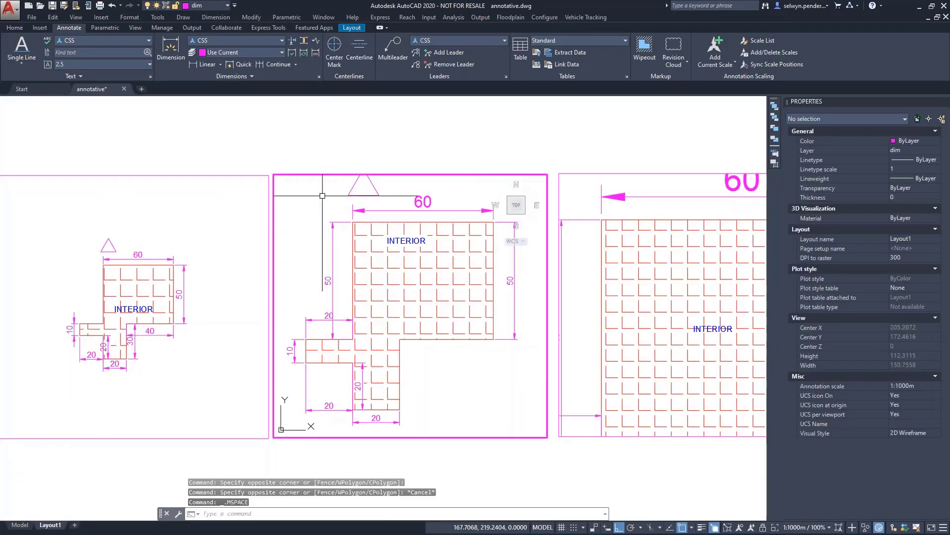
left_click(683, 184)
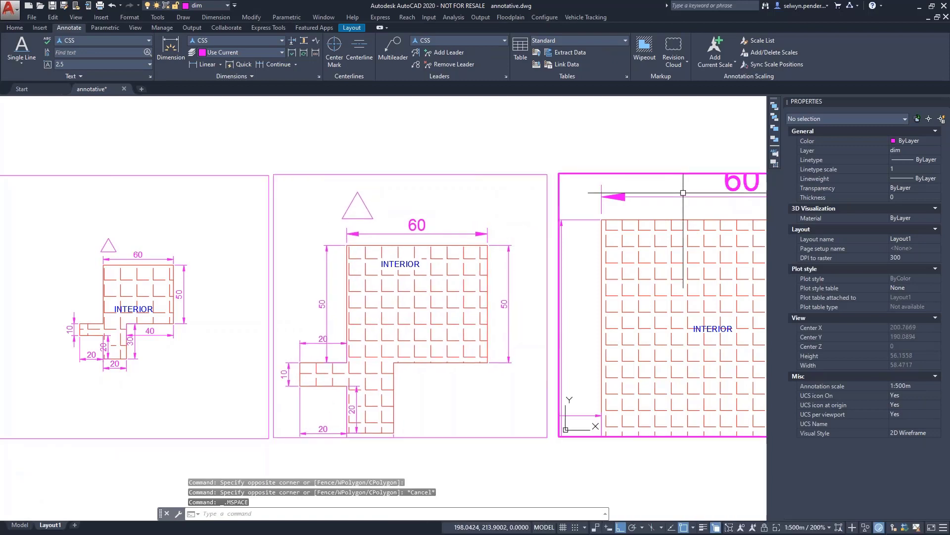
mouse_move(683, 188)
middle_mouse_down()
mouse_move(656, 248)
mouse_move(688, 278)
middle_mouse_up()
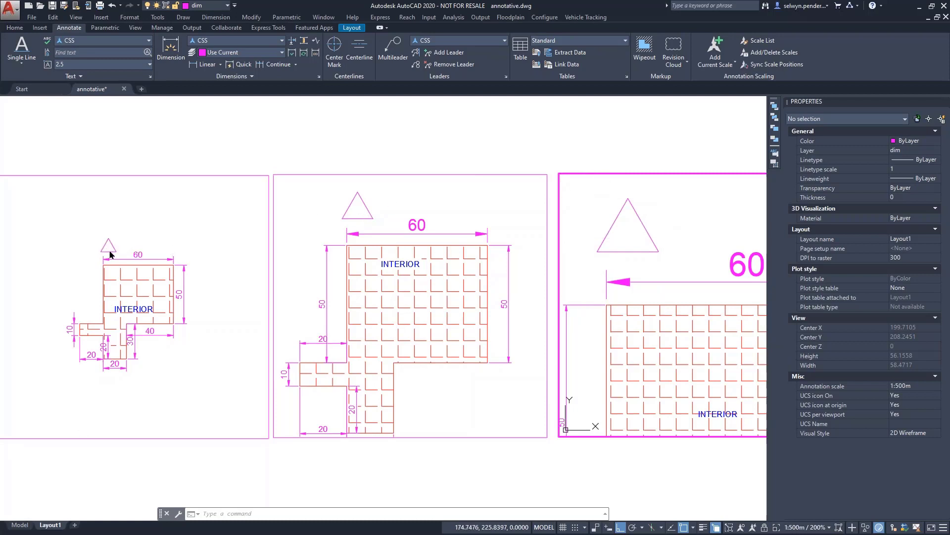
- Make the TRIG_DEF triangle block from model space annotative in the Block Editor and save the change on closing
left_click(20, 525)
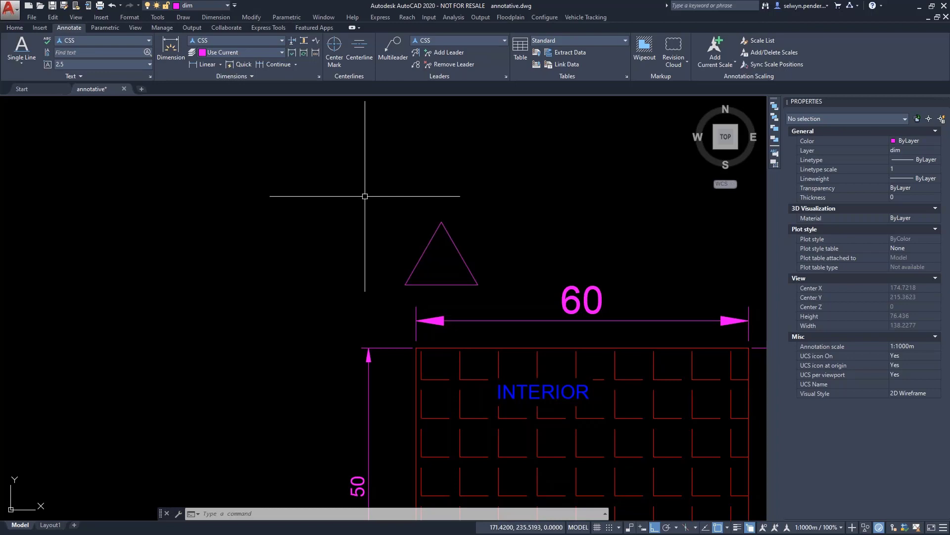
left_click(420, 256)
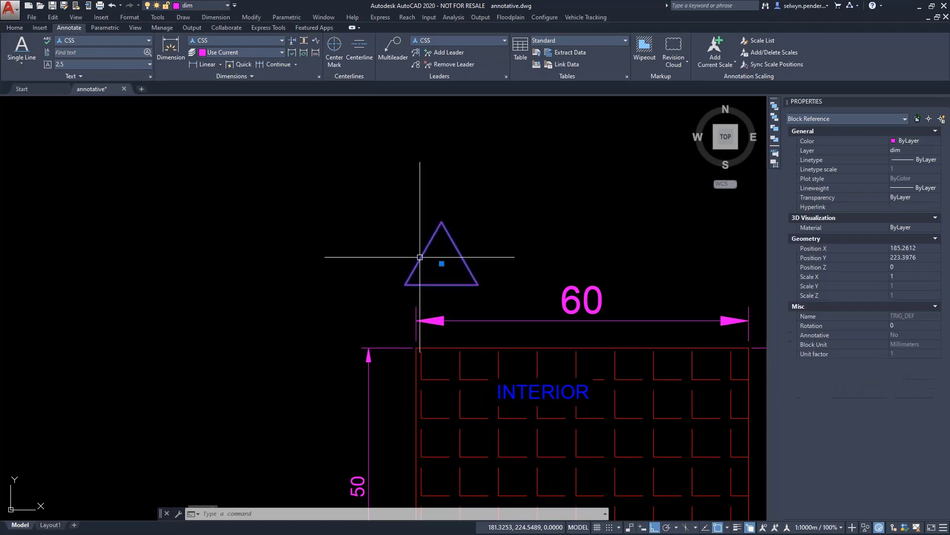
double_click(419, 256)
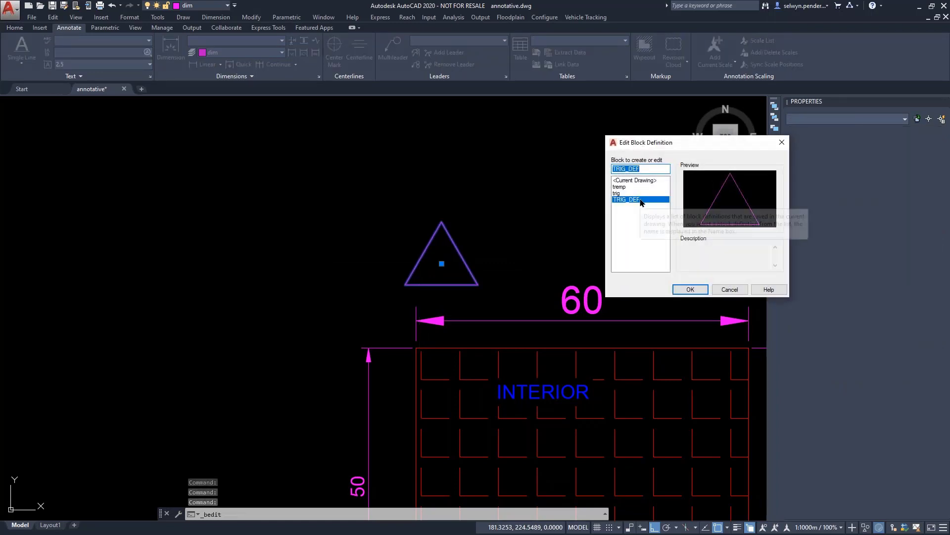
left_click(688, 289)
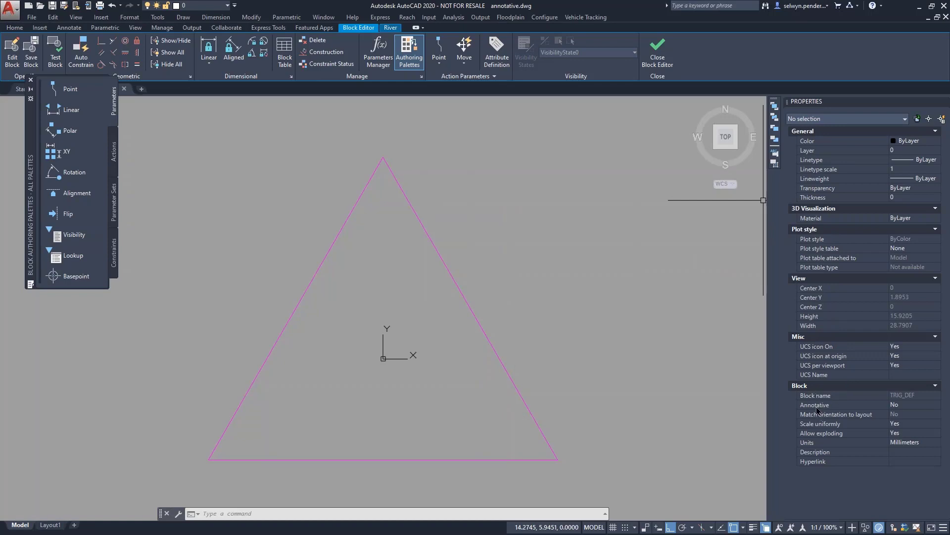
left_click(900, 406)
left_click(900, 407)
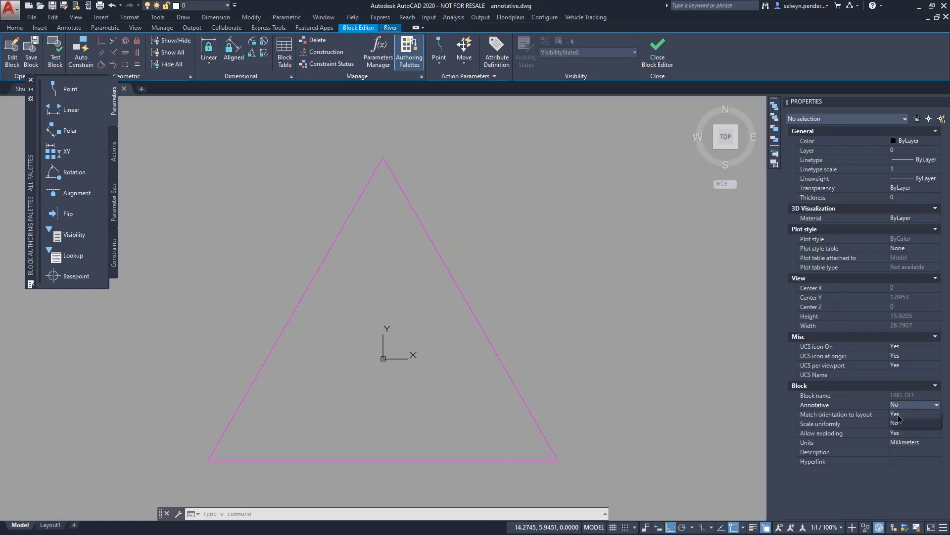
left_click(897, 414)
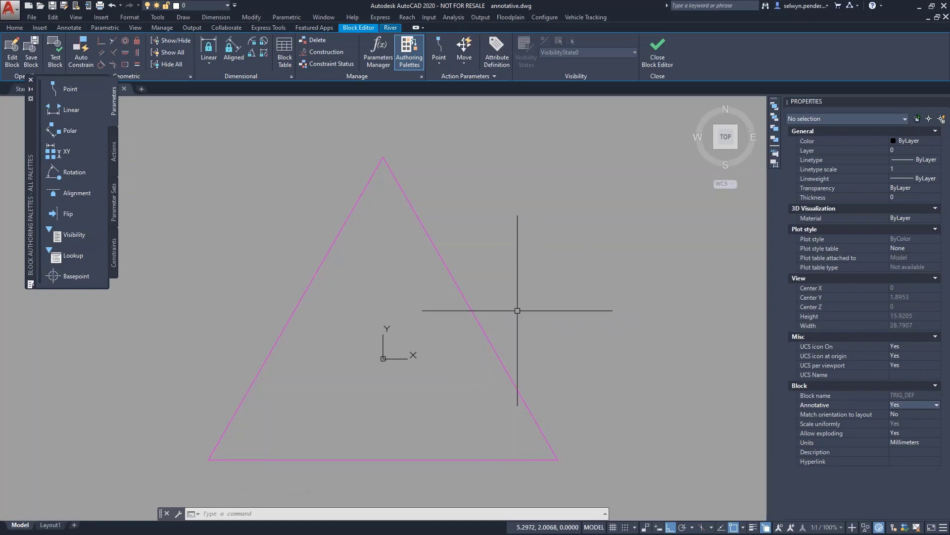
left_click(657, 61)
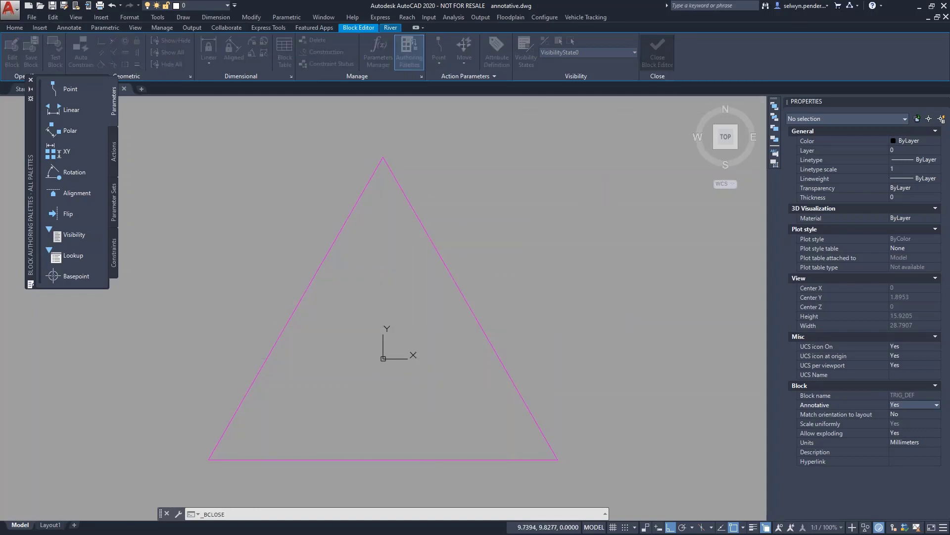
left_click(395, 256)
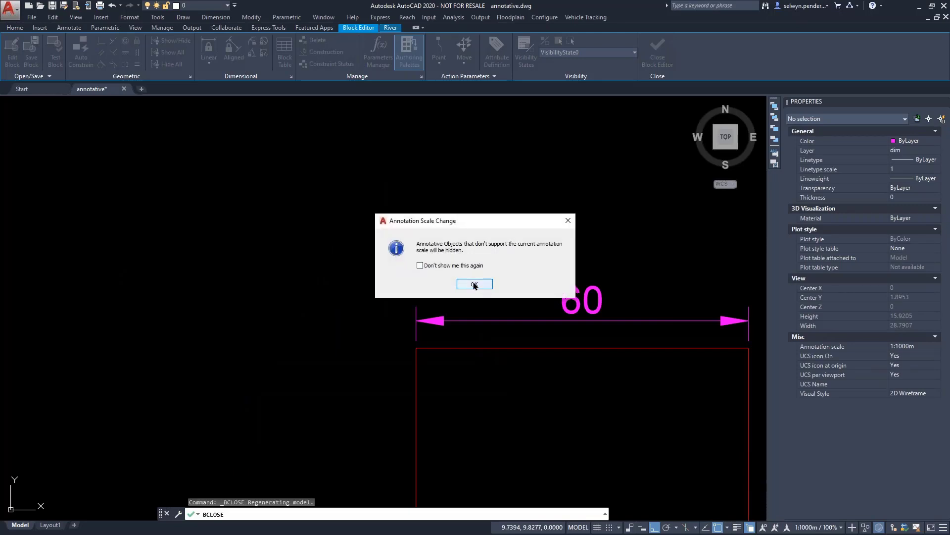
left_click(473, 285)
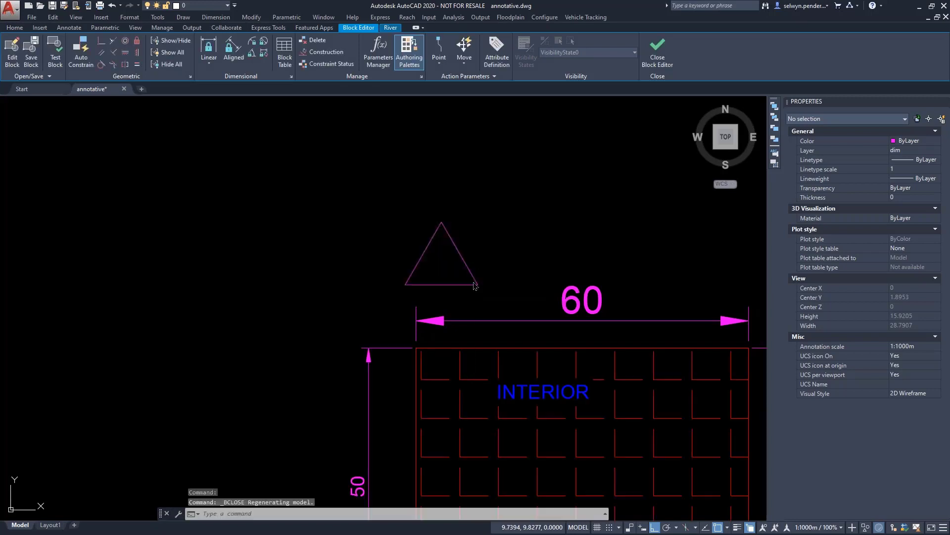
- Switch the model space annotation scale to 1:500m and then to 1:2000m to test the annotative triangle block
scroll(371, 290, "down", 2)
middle_click_drag(371, 291, 247, 243)
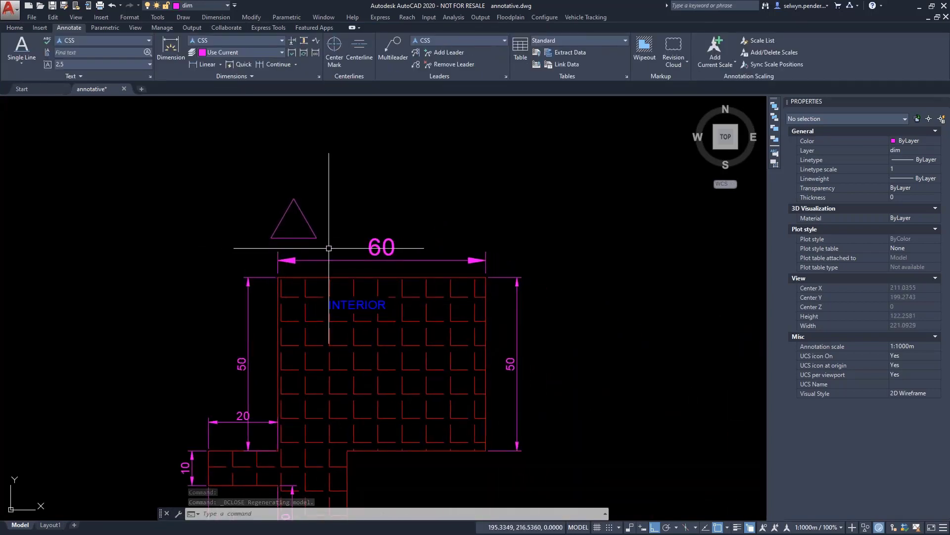
left_click(812, 526)
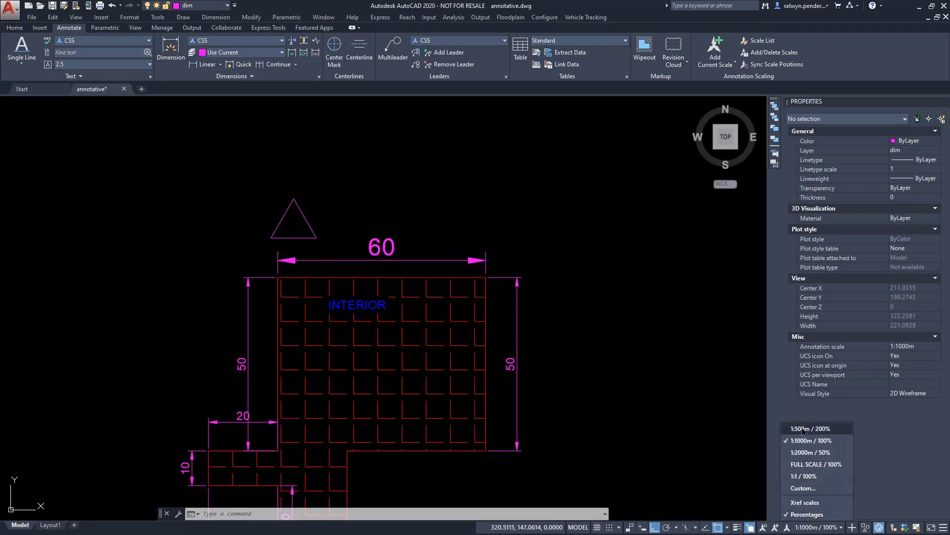
left_click(803, 429)
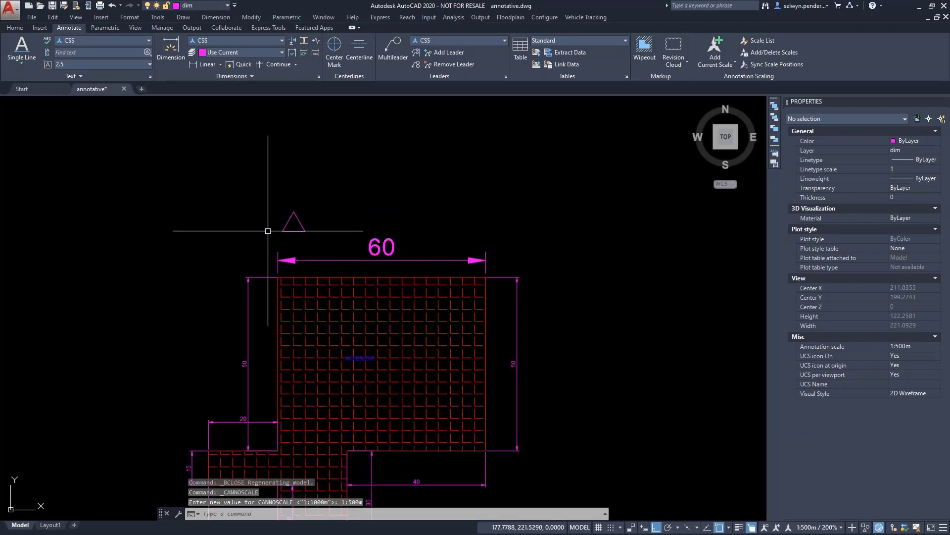
left_click(835, 528)
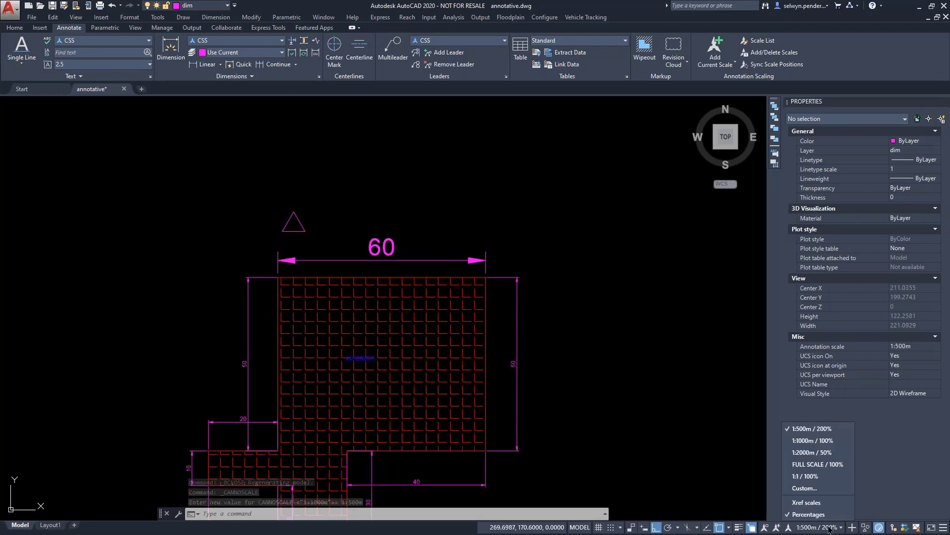
left_click(801, 453)
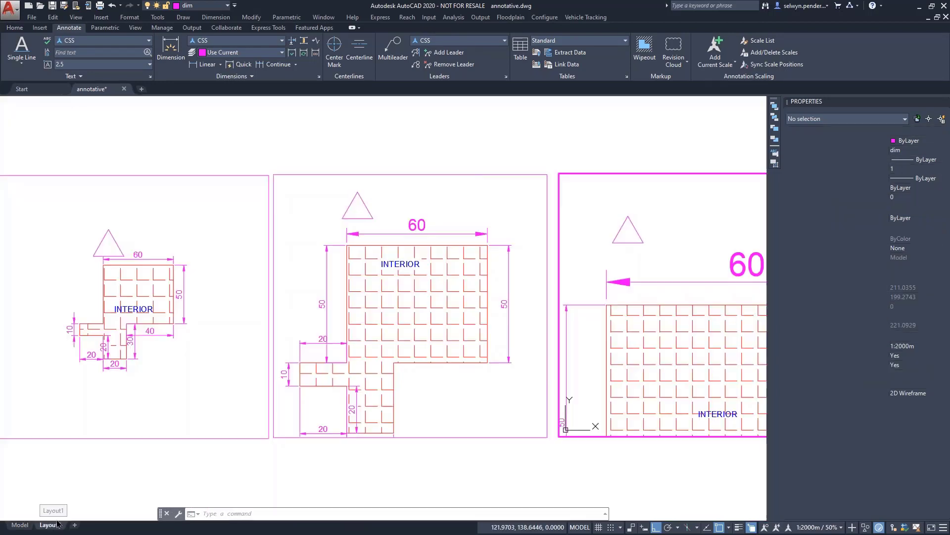
- Check the annotative triangle block in the Layout1 viewports from paper space, and return to model space
left_click(51, 526)
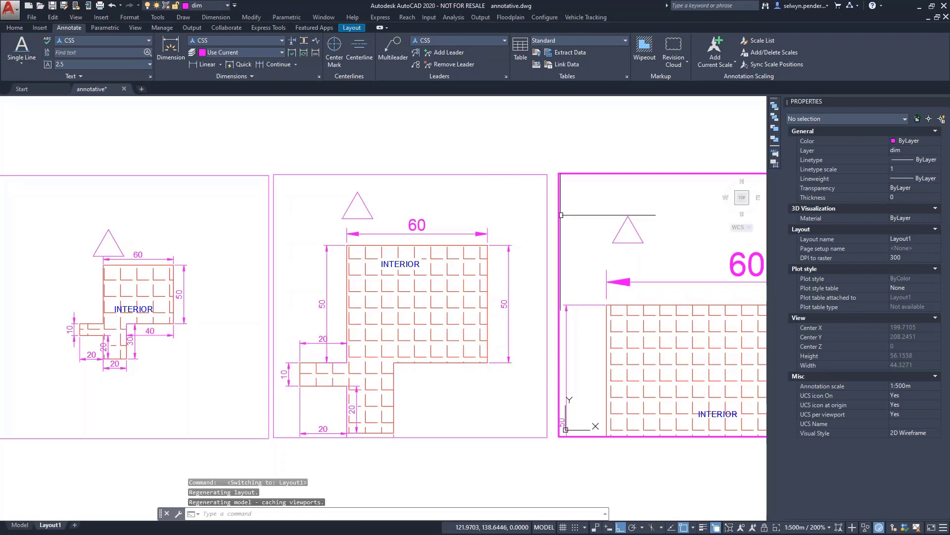
double_click(558, 131)
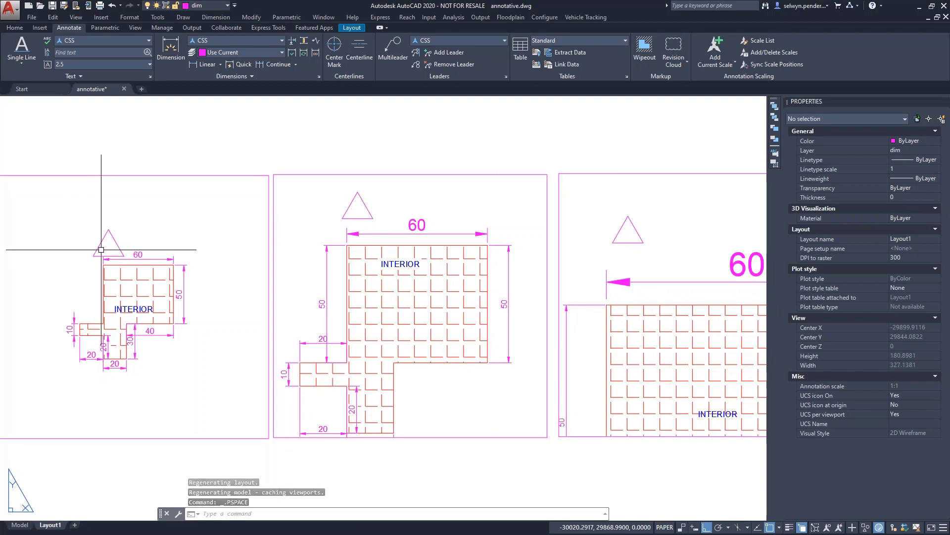
left_click(19, 526)
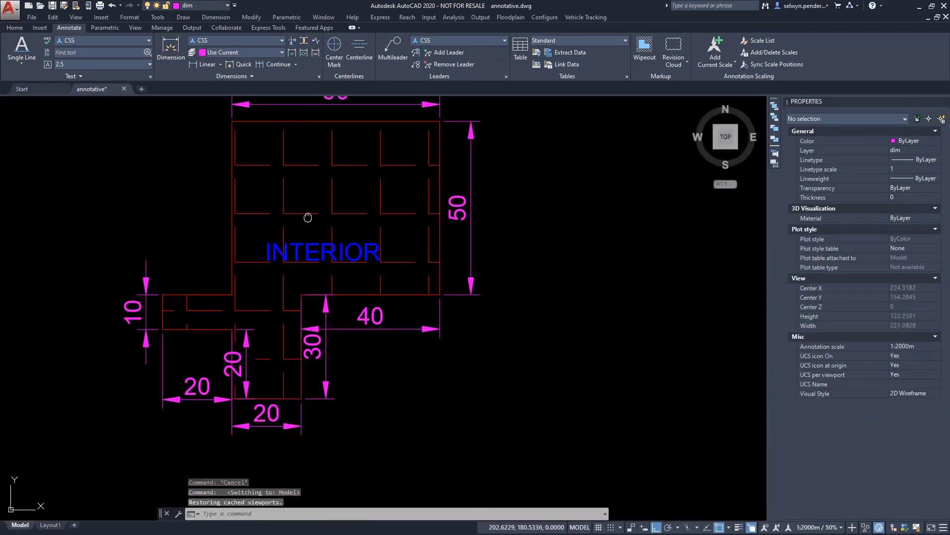
- Inspect the INTERIOR text's annotative properties and scale representations, and clear the selection
mouse_move(314, 218)
middle_mouse_down()
mouse_move(248, 279)
mouse_move(261, 272)
middle_mouse_up()
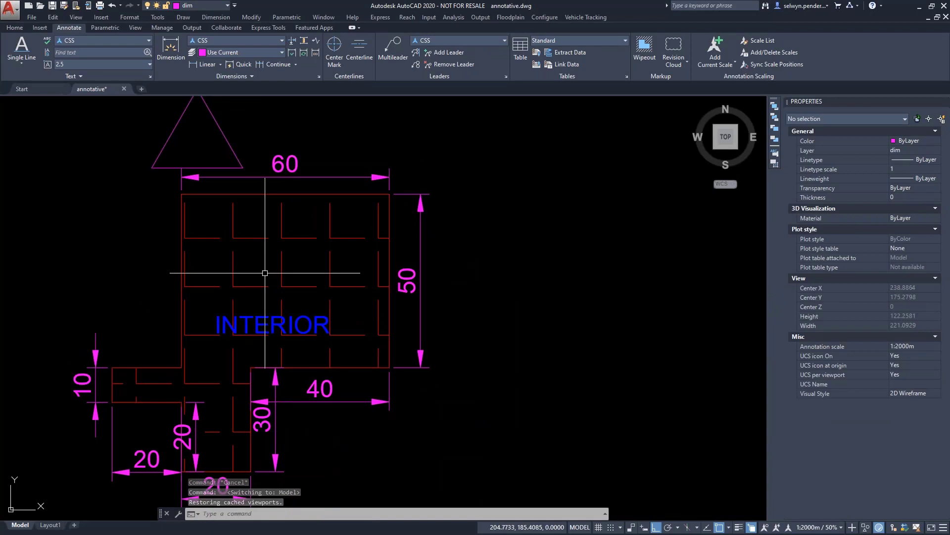
left_click(272, 308)
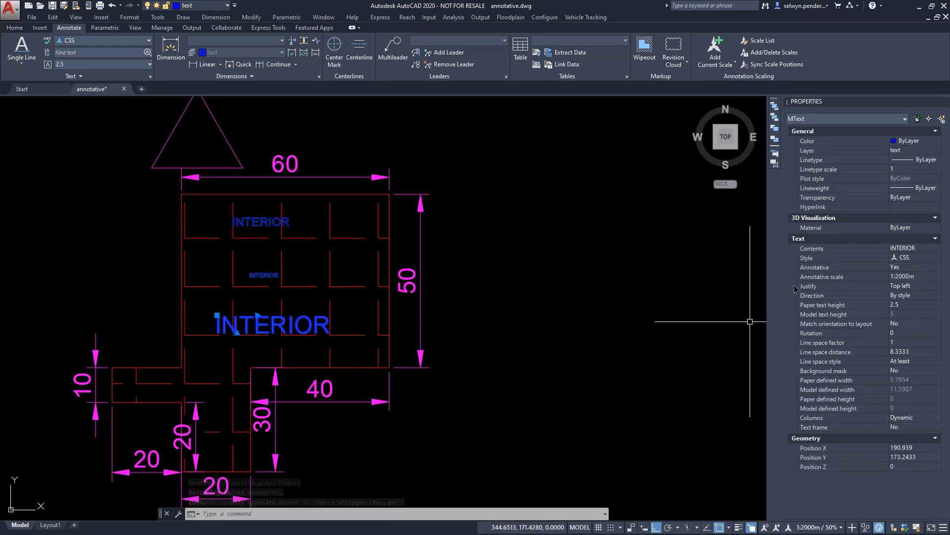
key("Escape")
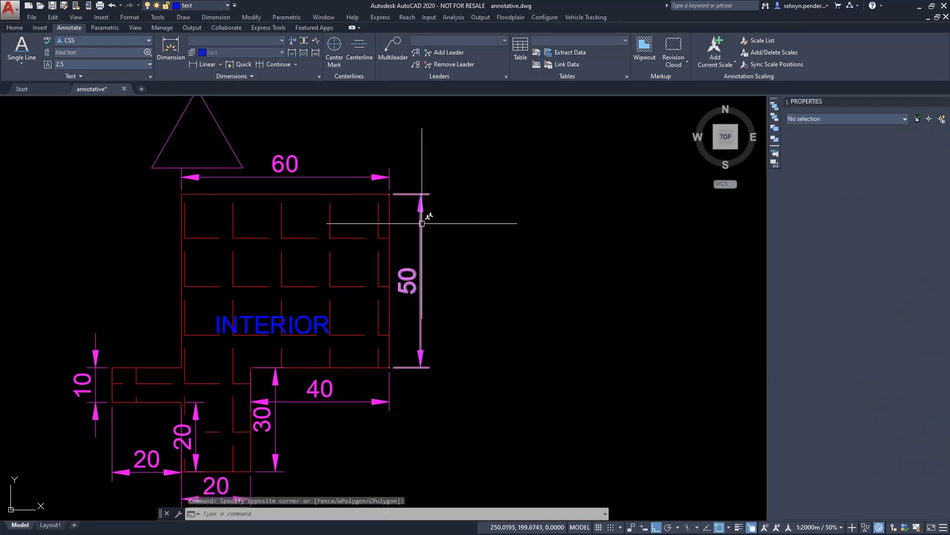
key("Escape")
key("Escape")
- Add a multileader reading CORNER, pointing from inside the rectangle to its upper-right corner, with Ortho off
left_click(385, 60)
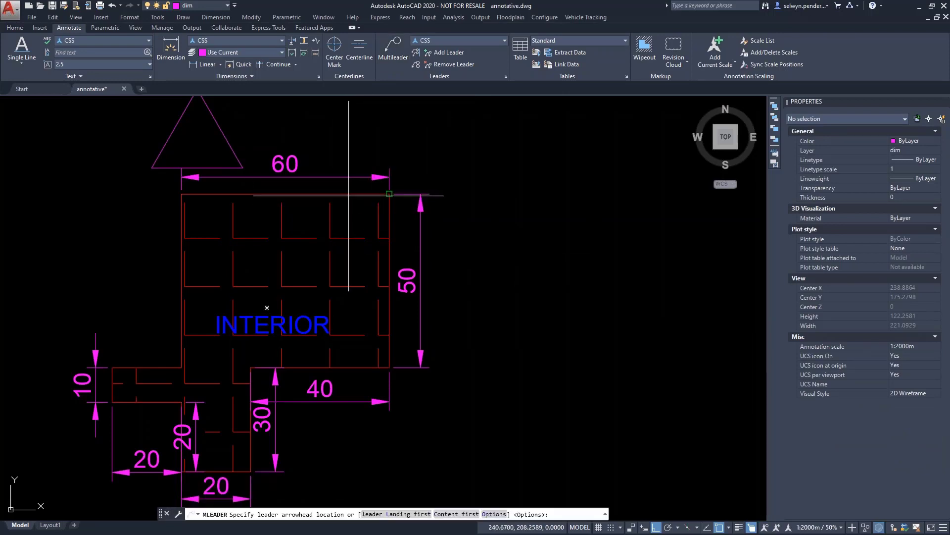
left_click(390, 195)
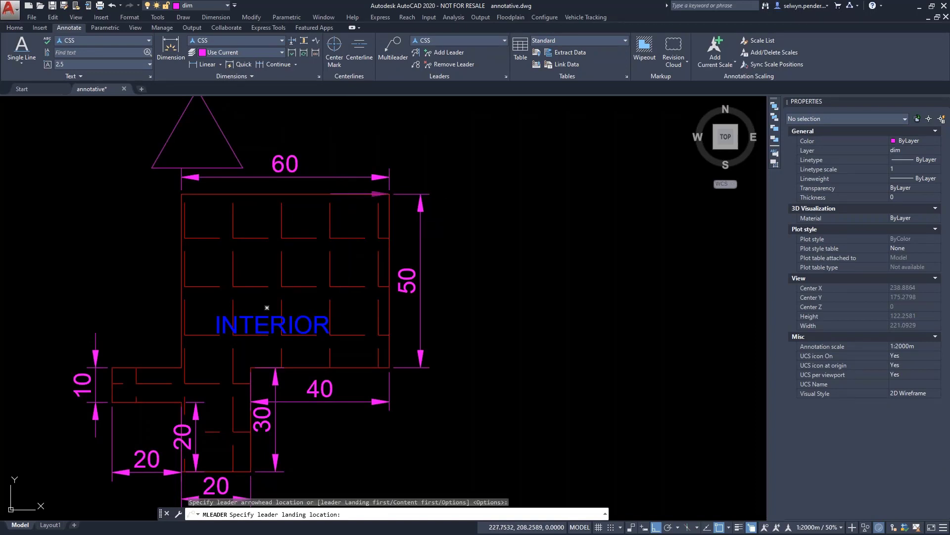
key("F8")
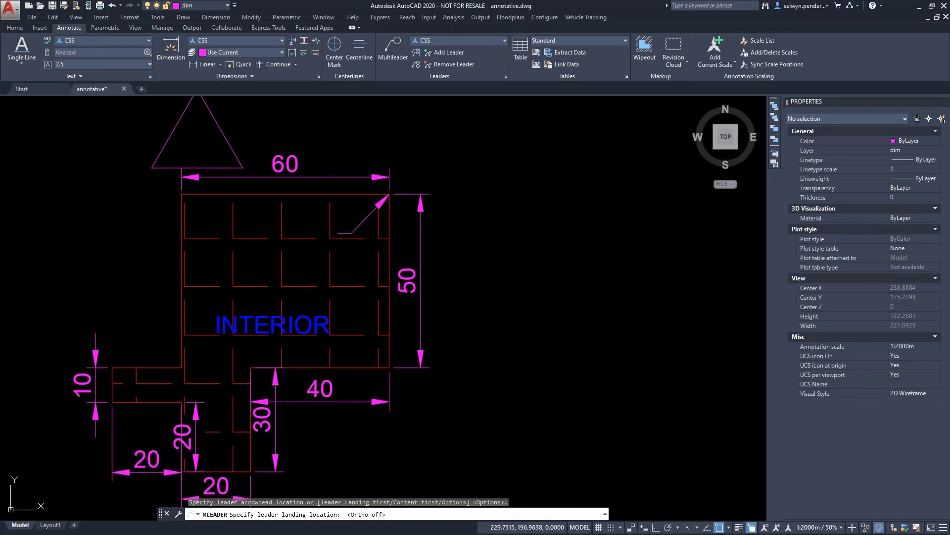
left_click(338, 233)
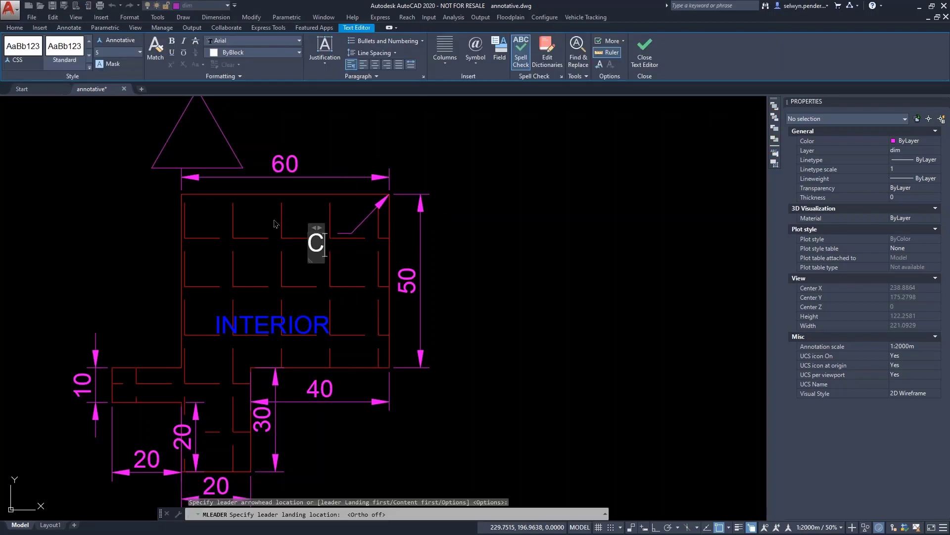
type("CORNER")
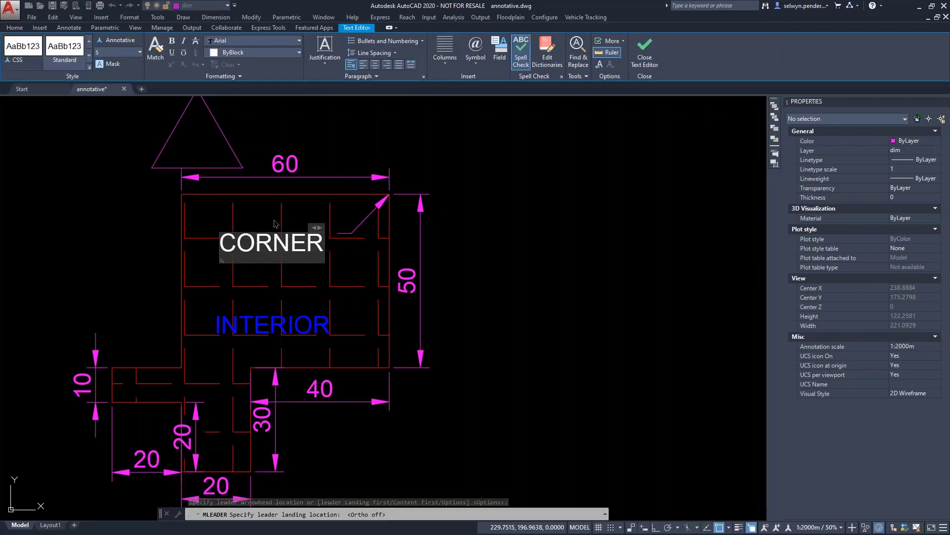
left_click(474, 274)
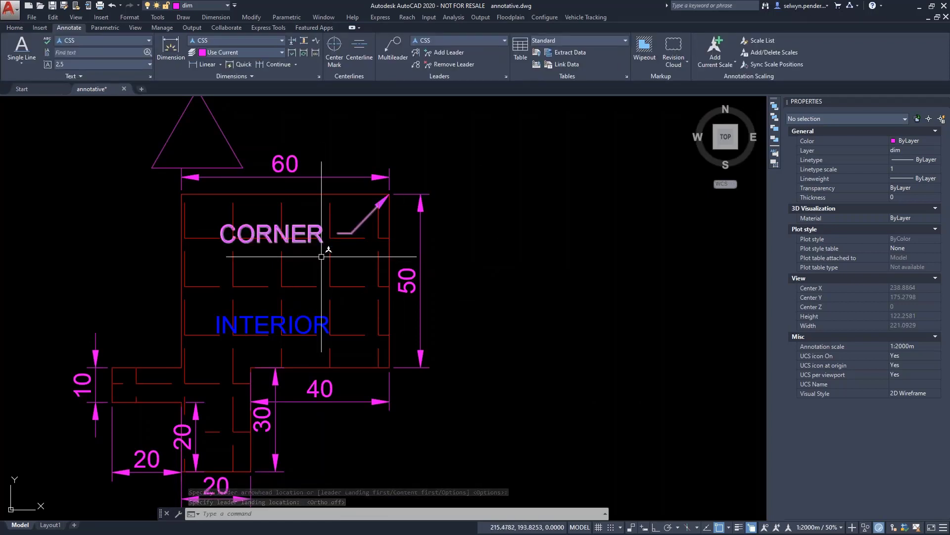
- Add two leaders to the CORNER multileader, pointing to the large rectangle's lower-right and upper-left corners
left_click(361, 222)
right_click(361, 222)
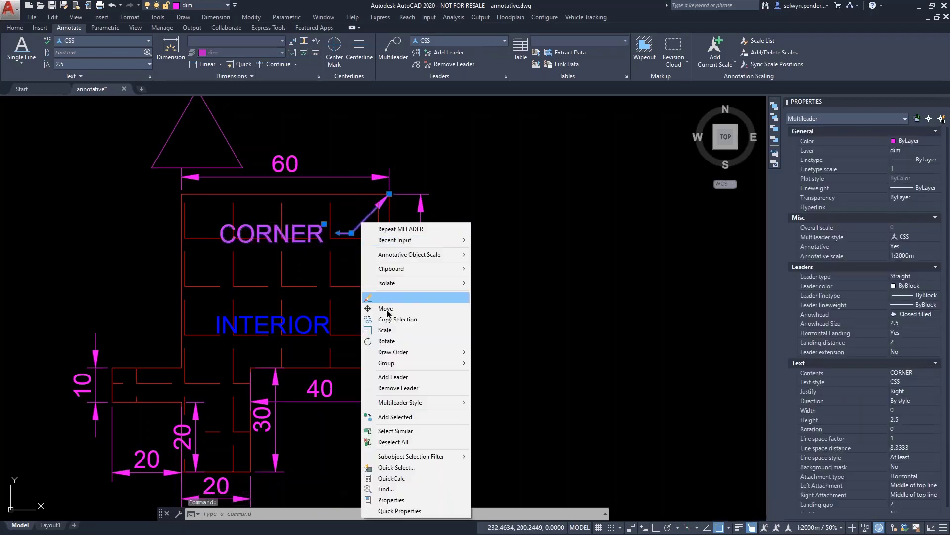
left_click(409, 378)
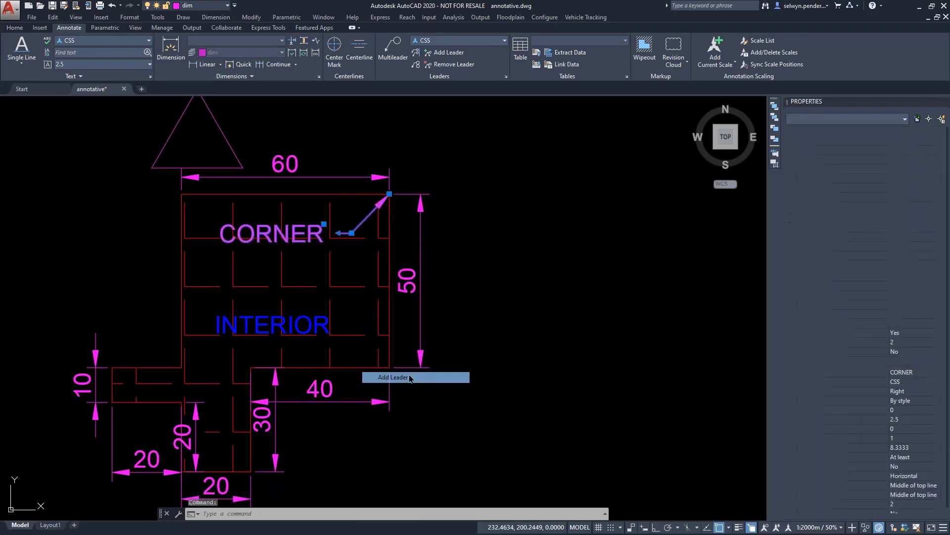
left_click(387, 366)
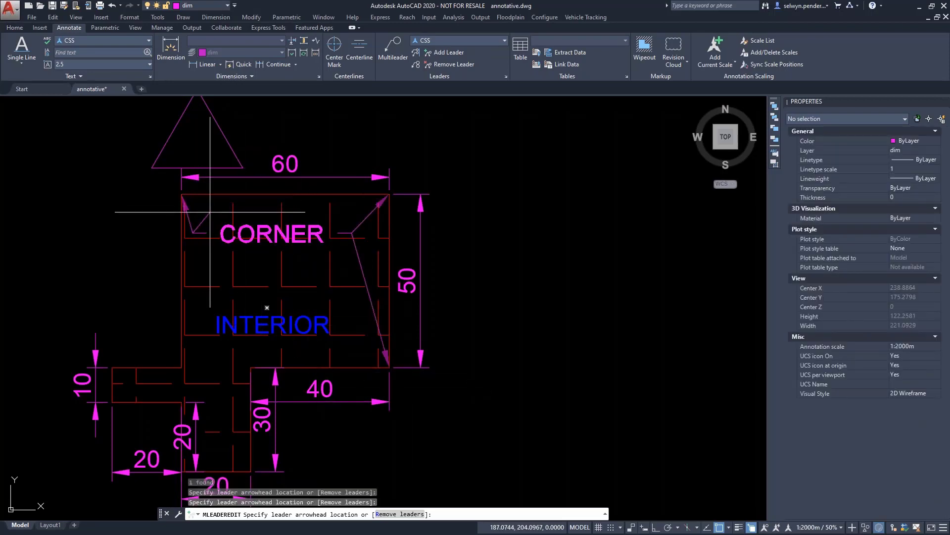
left_click(188, 198)
key("Return")
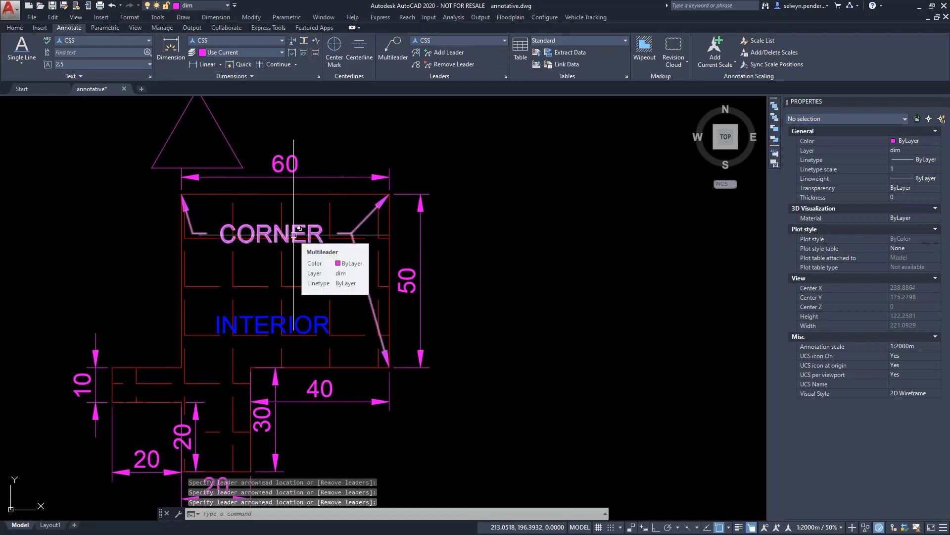
- Move the CORNER multileader's text straight down, to just above the INTERIOR text
left_click(299, 228)
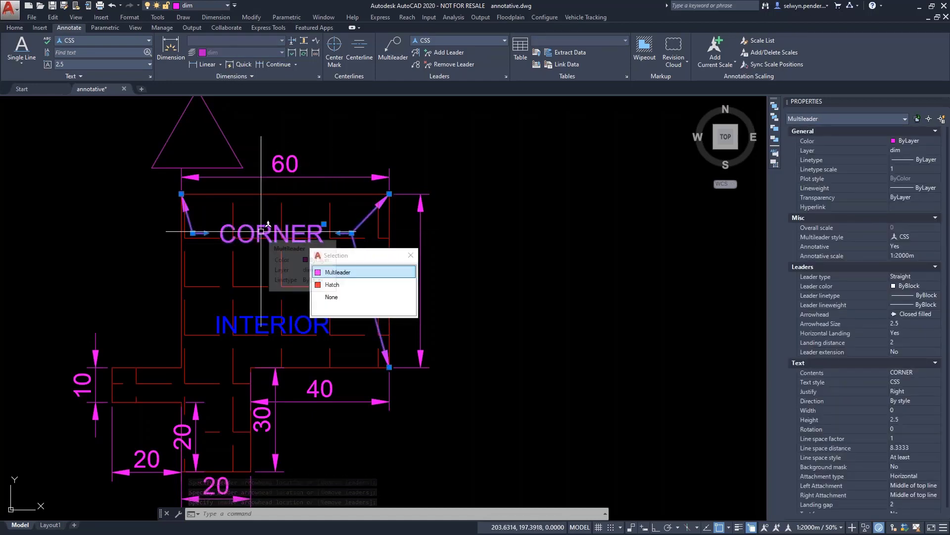
left_click(324, 224)
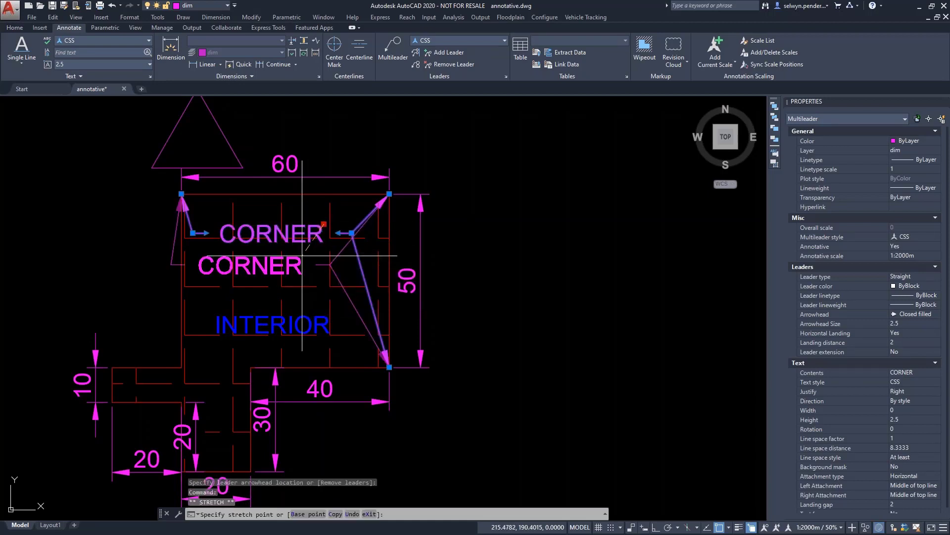
left_click(323, 257)
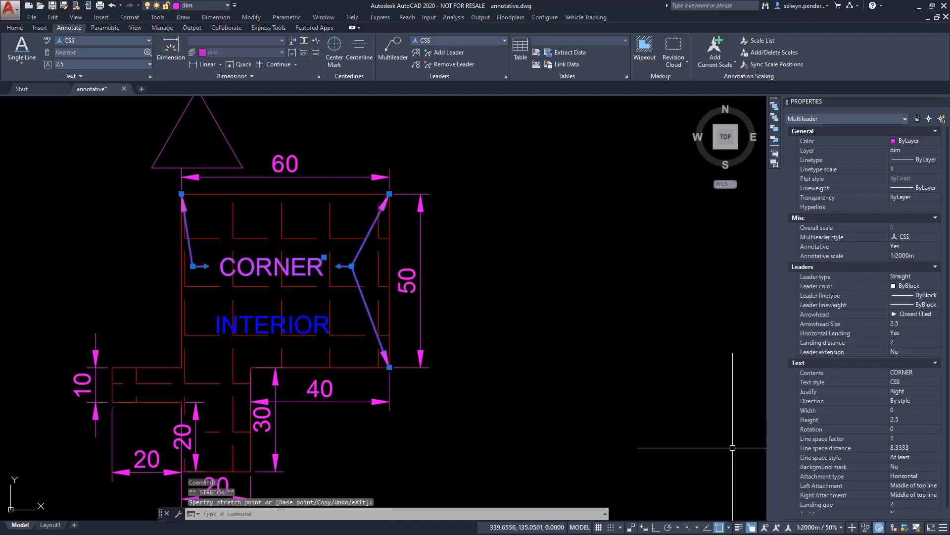
- Enable showing all annotative objects and automatic adding of scales, and set the annotation scale to 1:1000m
left_click(764, 527)
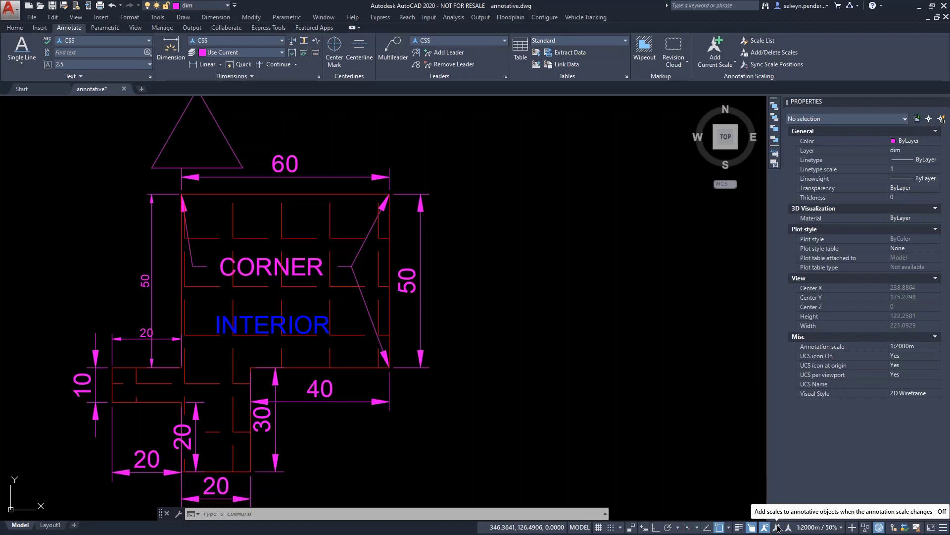
left_click(777, 528)
left_click(837, 528)
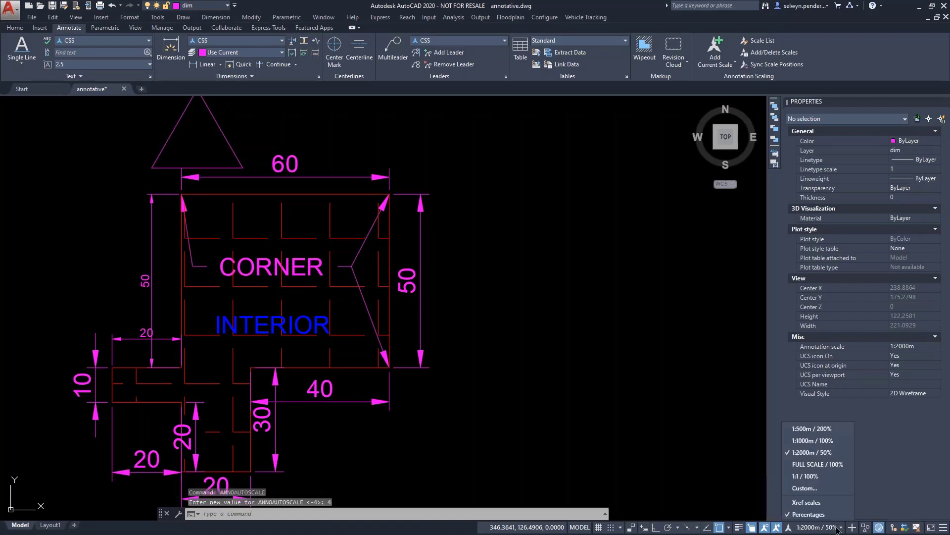
left_click(803, 440)
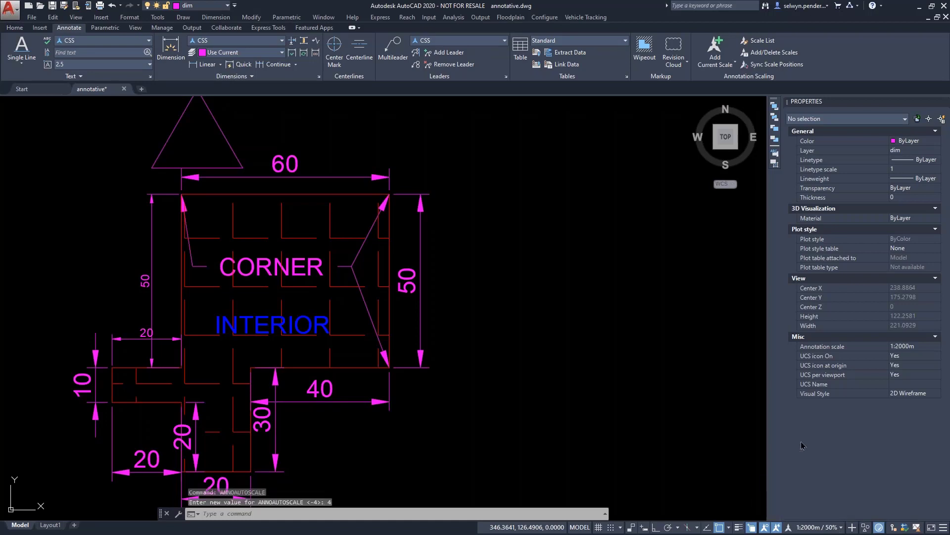
- Move the CORNER text's 1:1000m representation near the large rectangle's lower edge, and switch the annotation scale to 1:500m
left_click(248, 261)
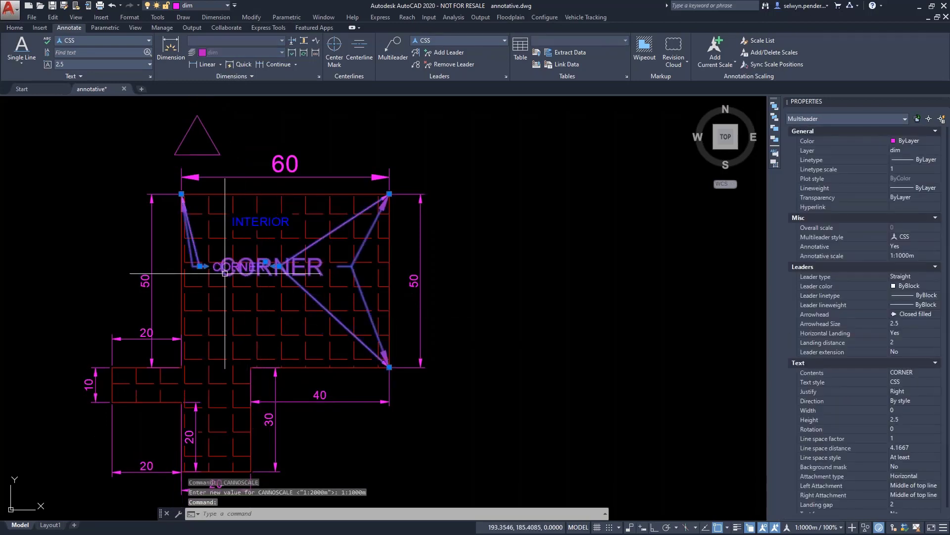
left_click(261, 263)
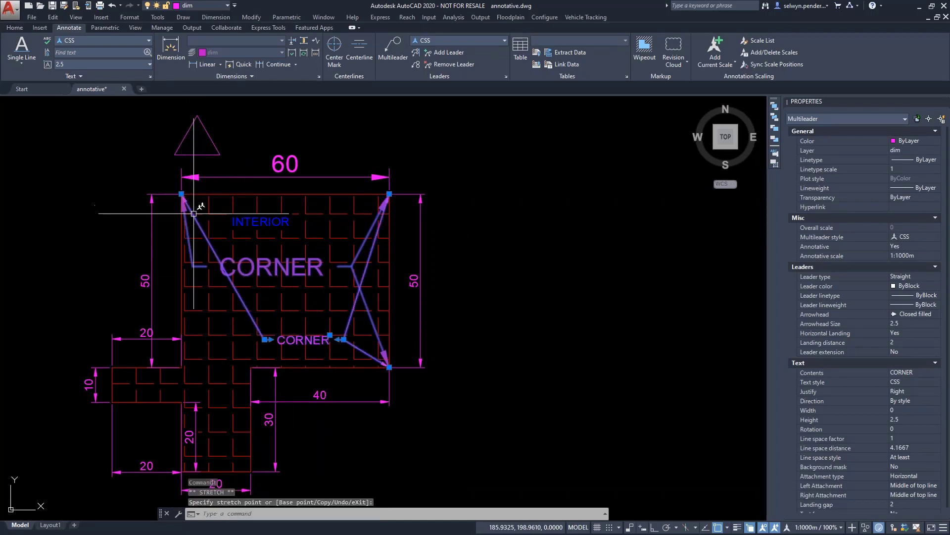
key("Escape")
key("Escape")
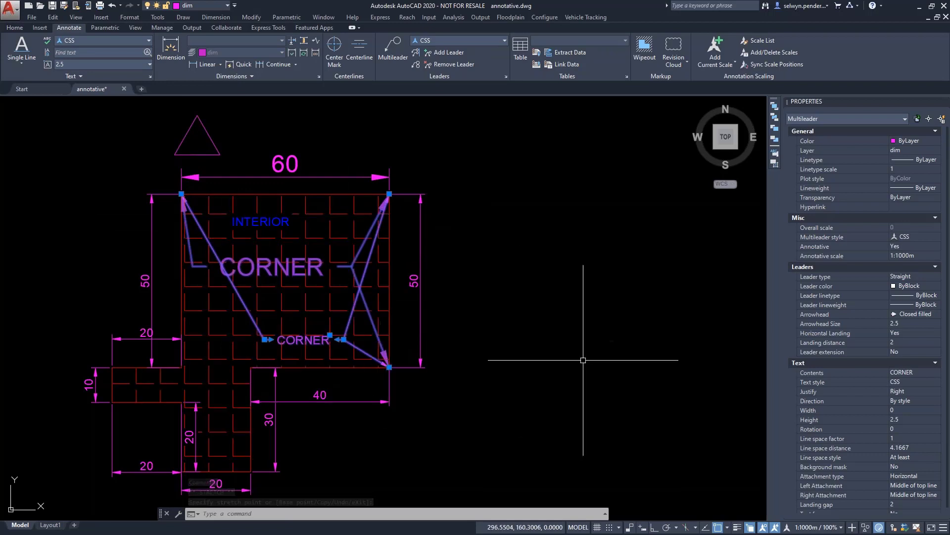
left_click(395, 344)
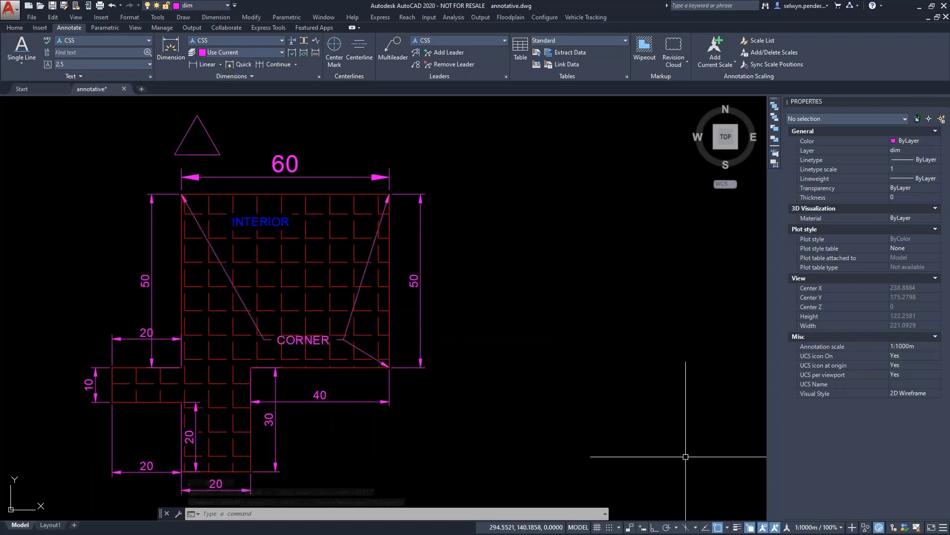
left_click(818, 527)
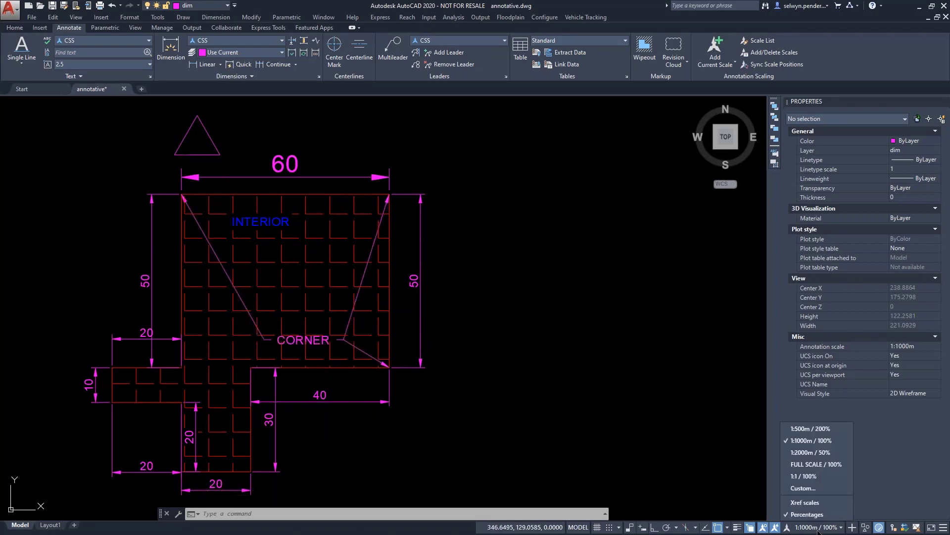
left_click(802, 429)
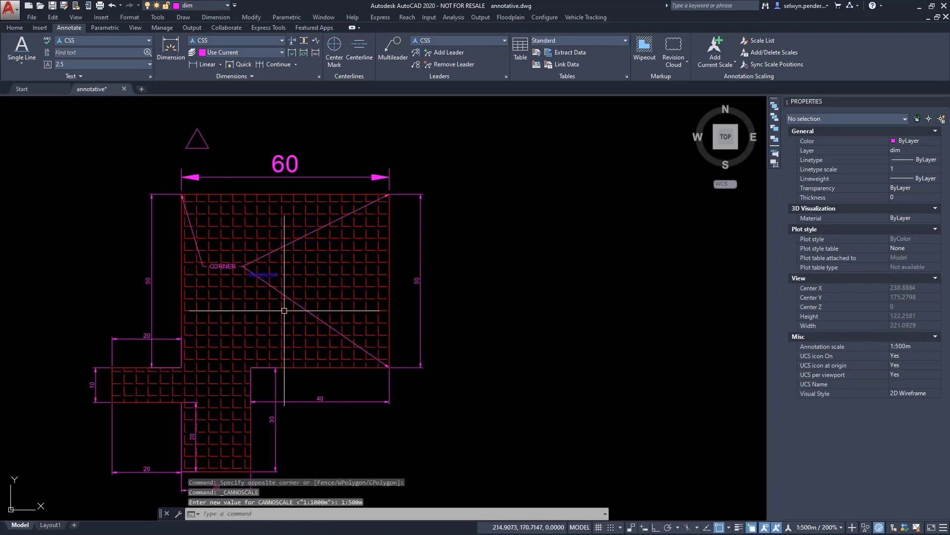
left_click(221, 266)
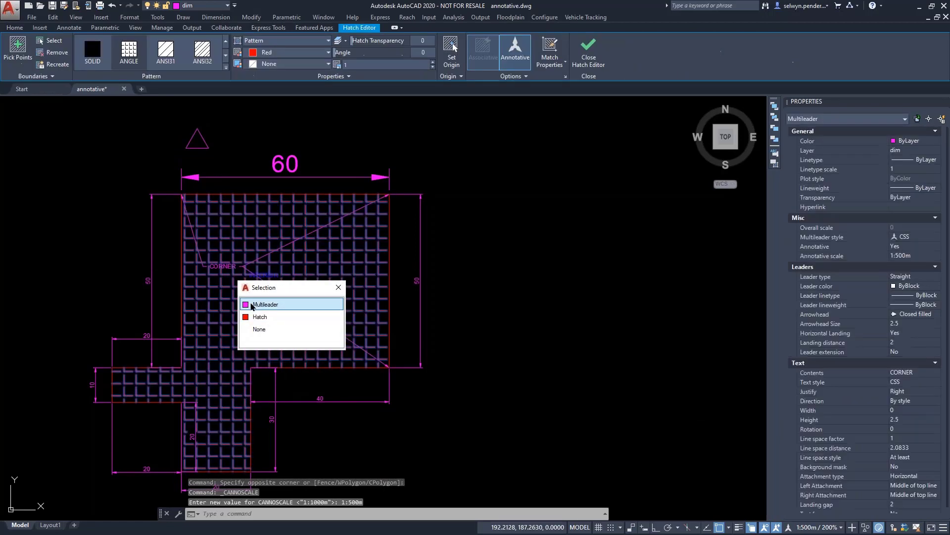
left_click(267, 304)
left_click(237, 264)
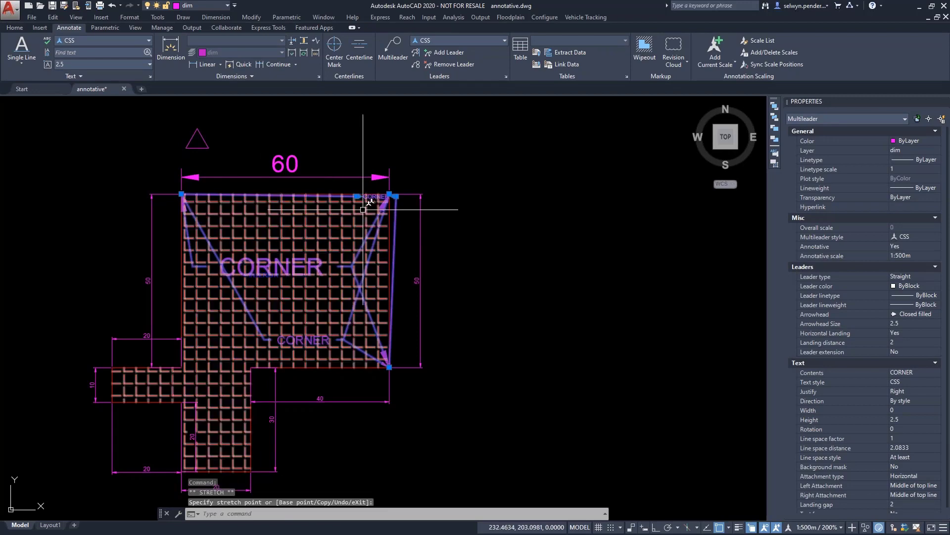
left_click(323, 235)
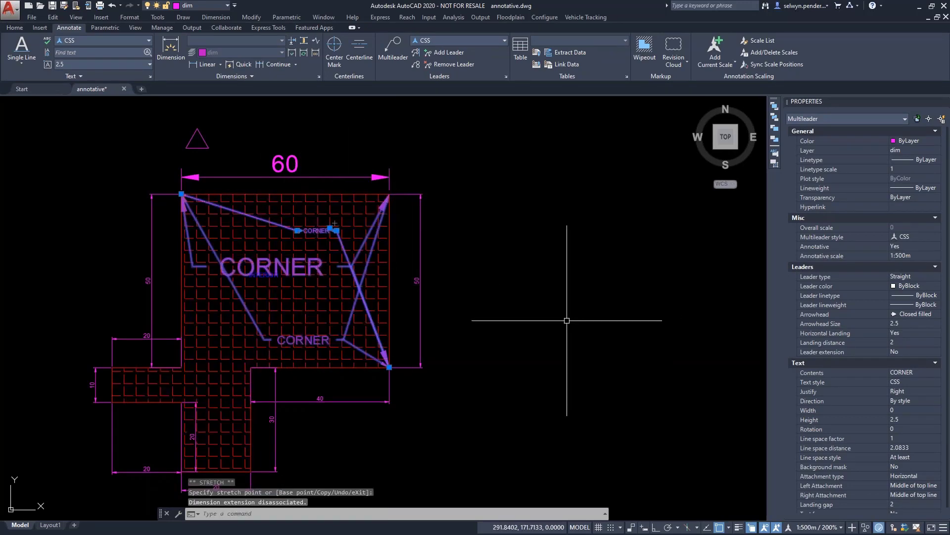
scroll(320, 236, "up", 5)
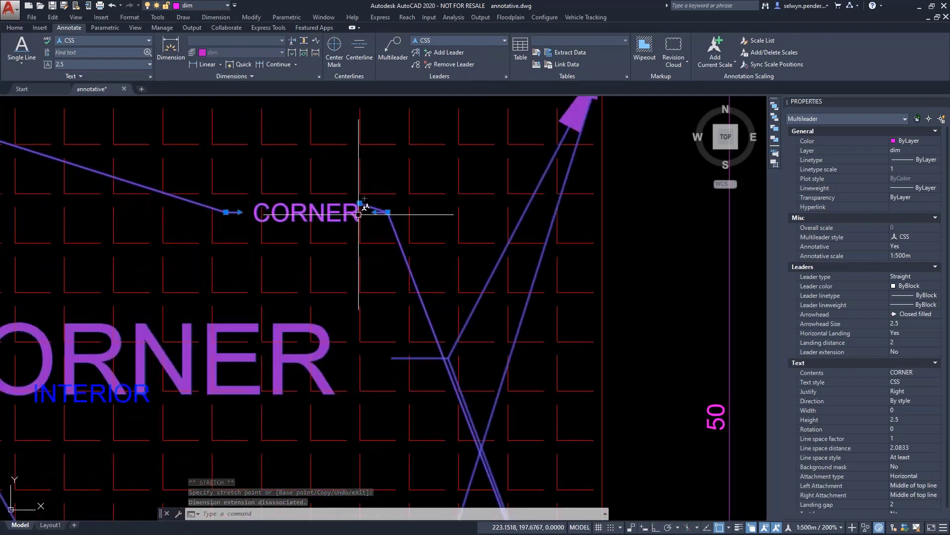
key("ctrl+z")
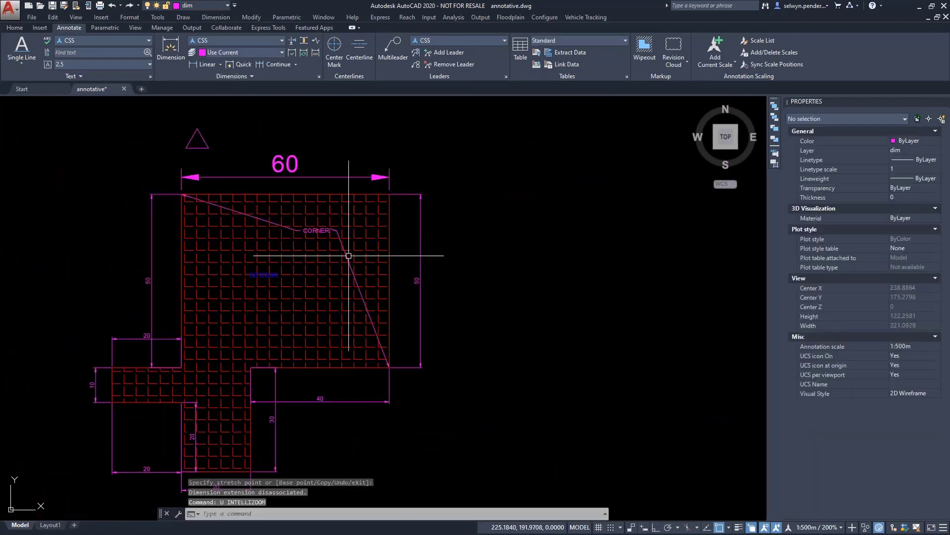
key("ctrl+z")
key("ctrl+z")
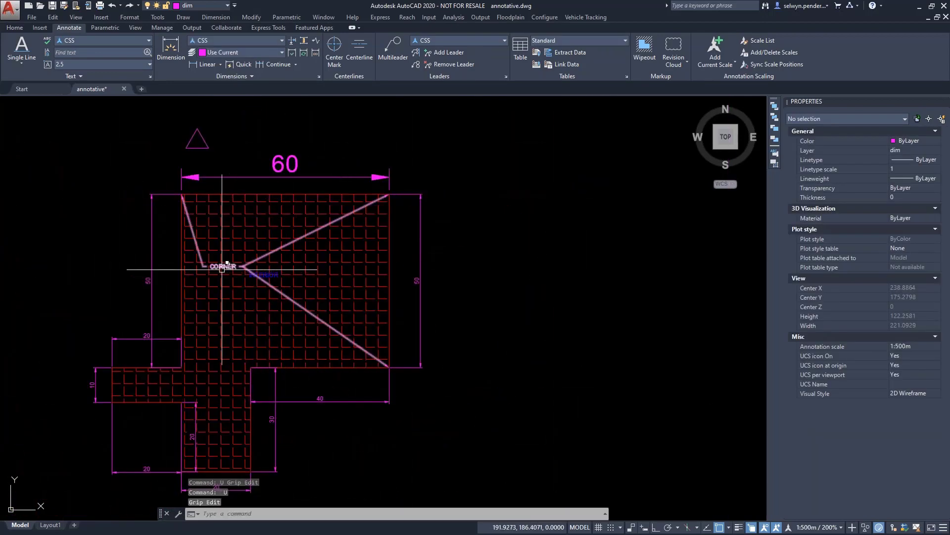
- Move the CORNER text's 1:500m representation to the middle of the large rectangle, just below its upper edge, and clear the selection
left_click(231, 273)
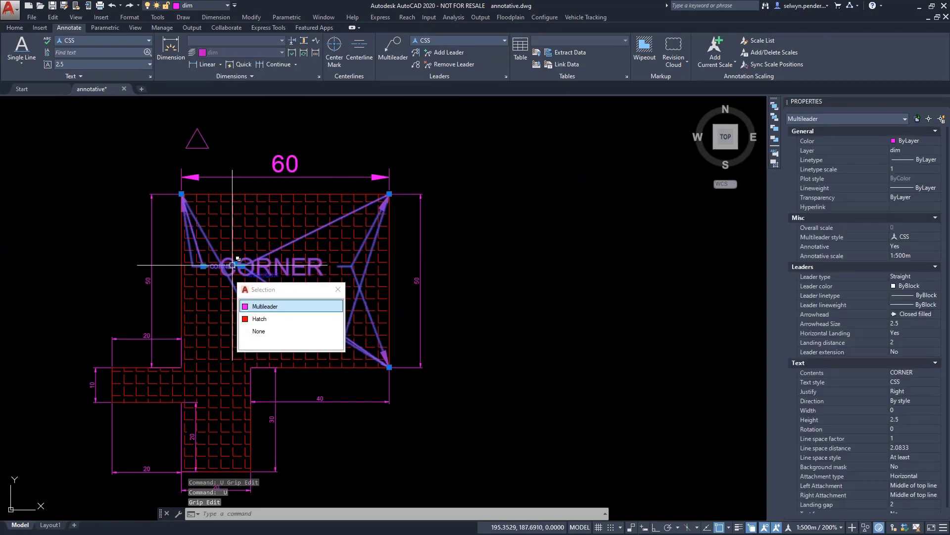
left_click(233, 265)
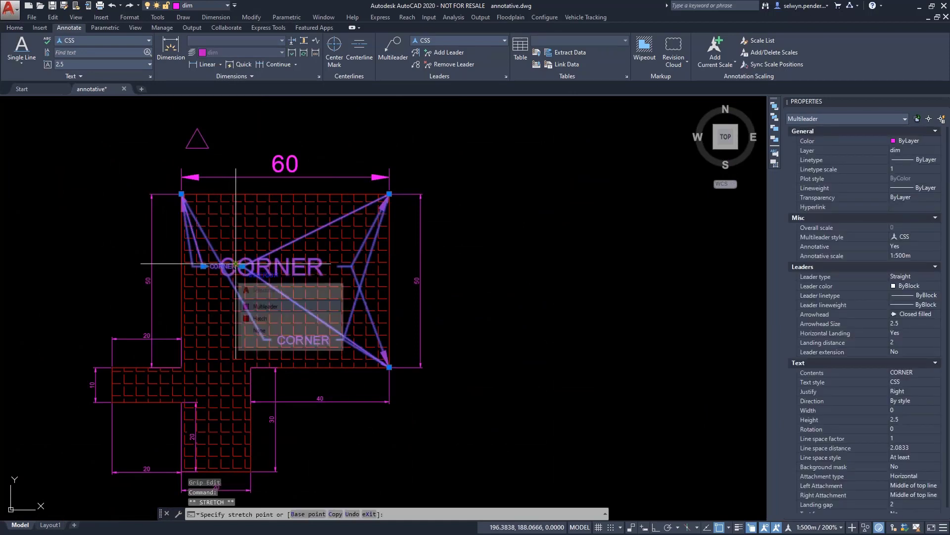
left_click(287, 217)
key("Escape")
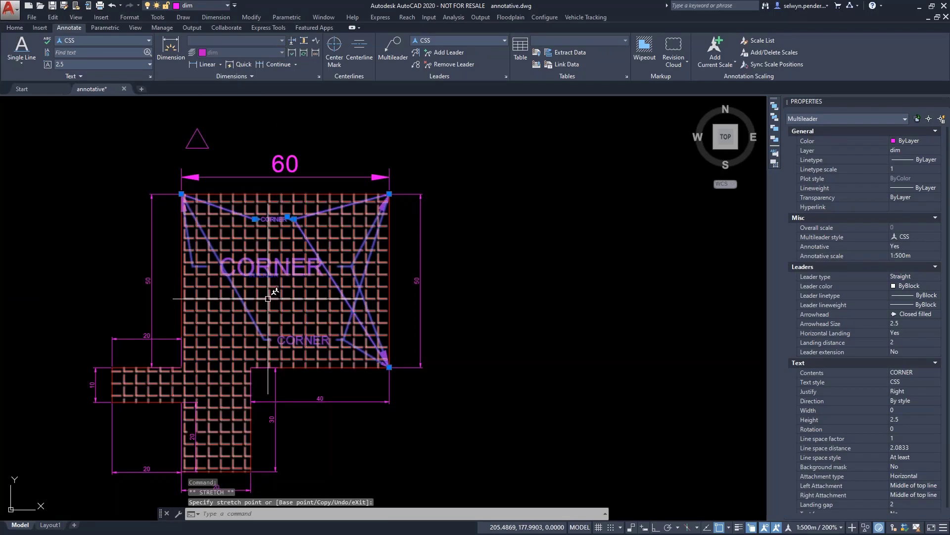
left_click(524, 327)
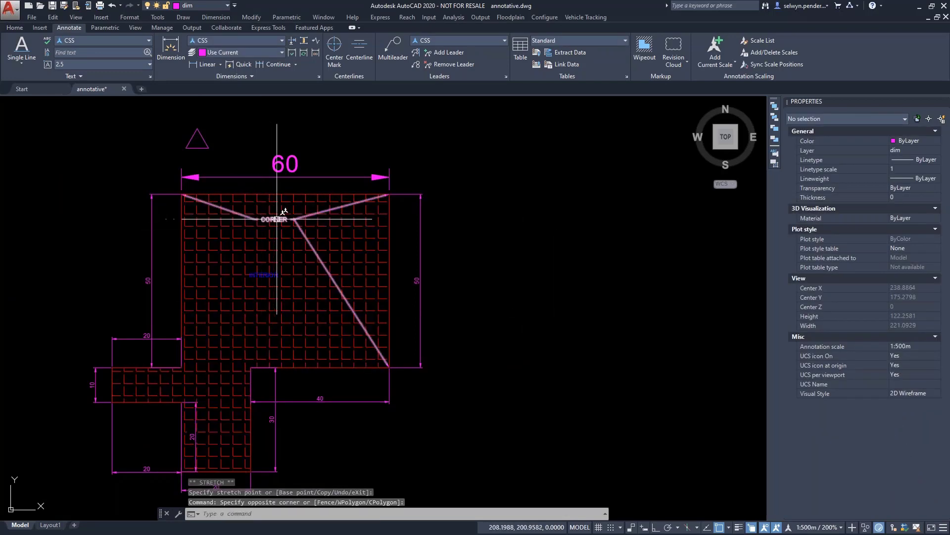
- Set the annotation scale back to 1:1000m to check the CORNER multileader's text position at that scale
left_click(813, 530)
left_click(794, 440)
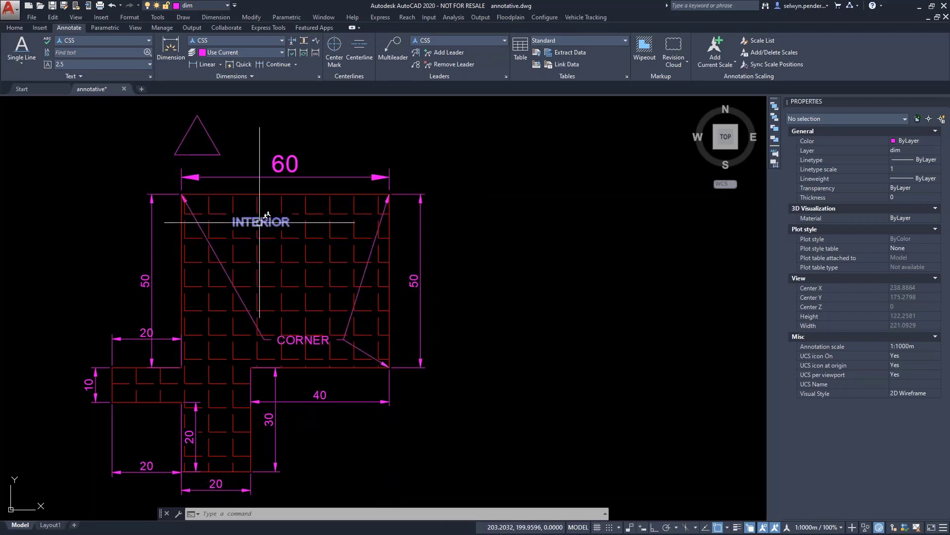
left_click(811, 527)
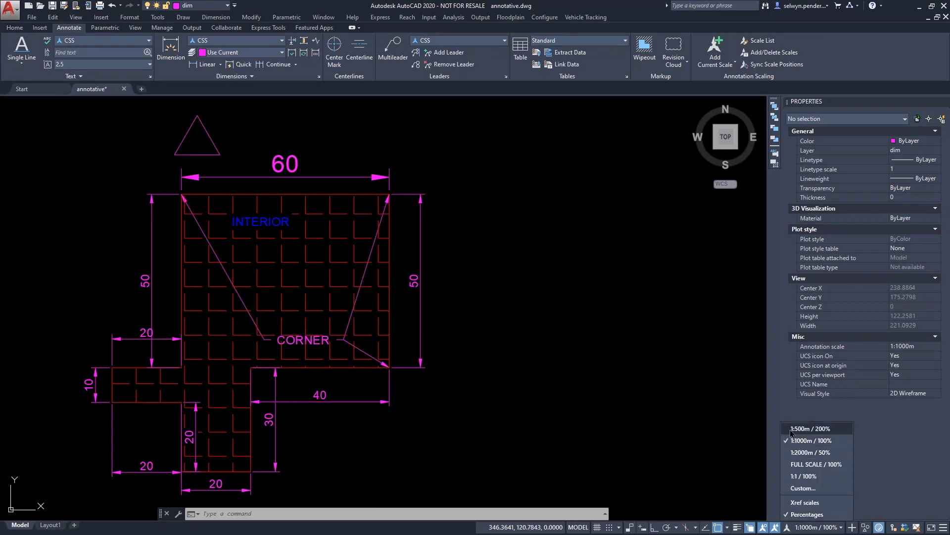
left_click(59, 492)
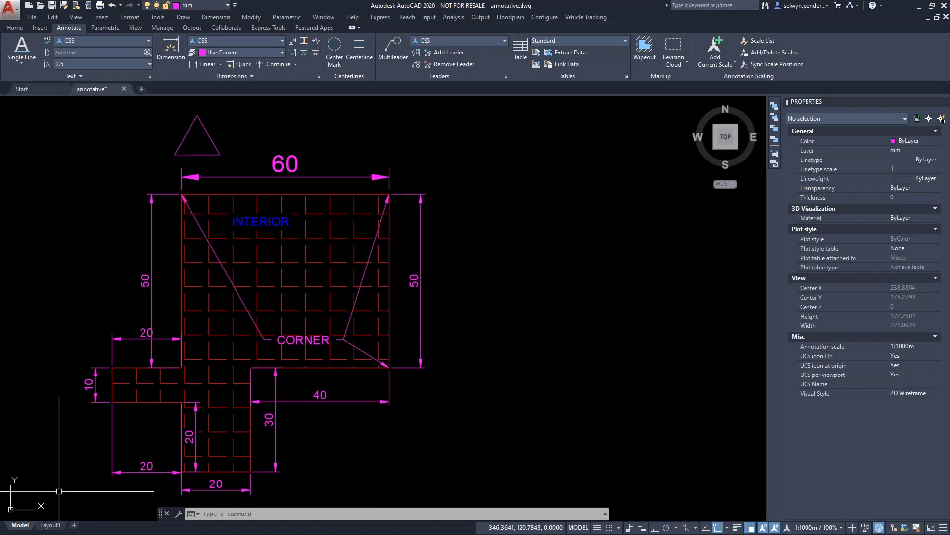
- In Layout1's 1:500m viewport, delete the 1:2000m scale from the CORNER multileader, and return to paper space
left_click(50, 525)
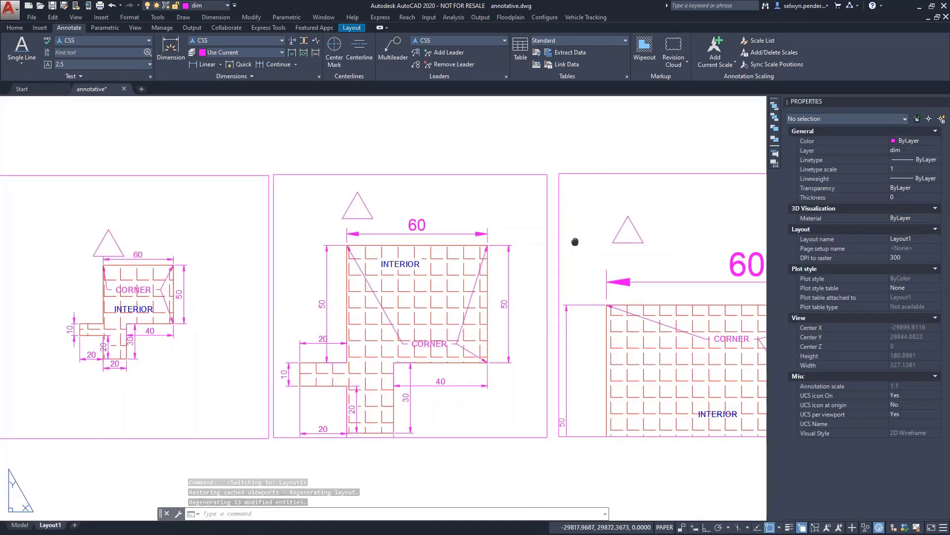
middle_click_drag(577, 244, 452, 190)
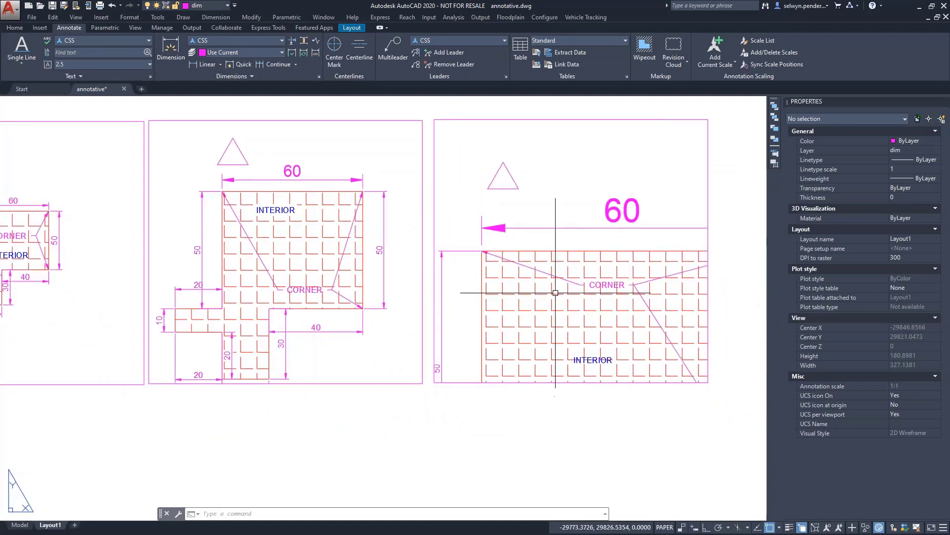
double_click(593, 285)
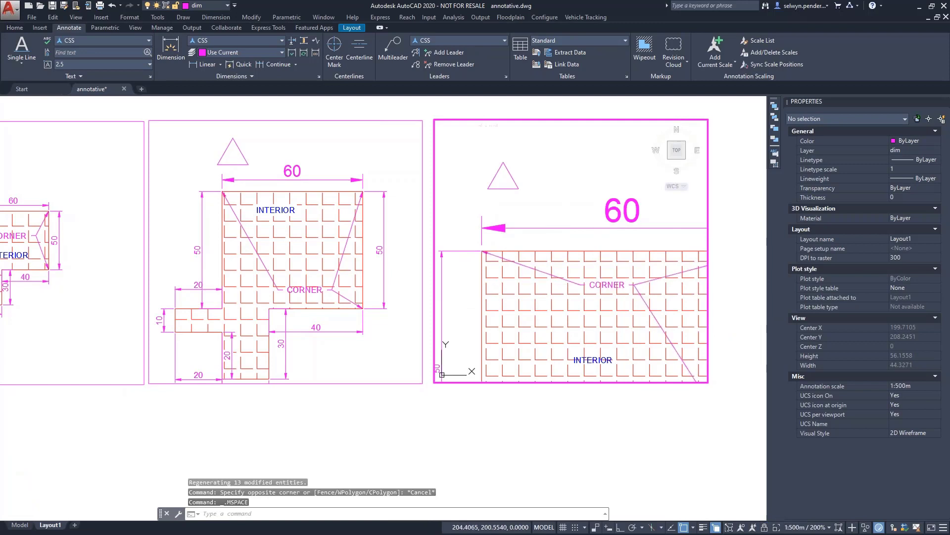
left_click(593, 286)
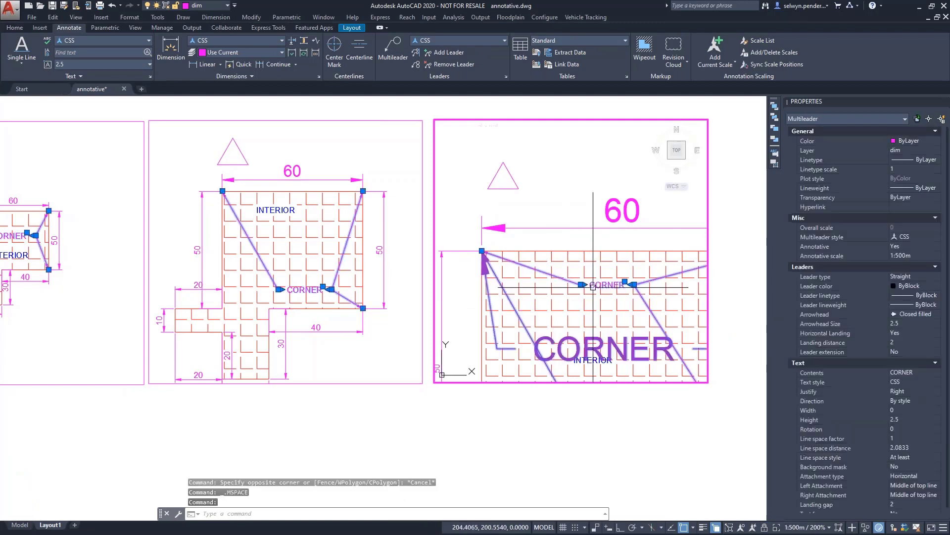
left_click(754, 55)
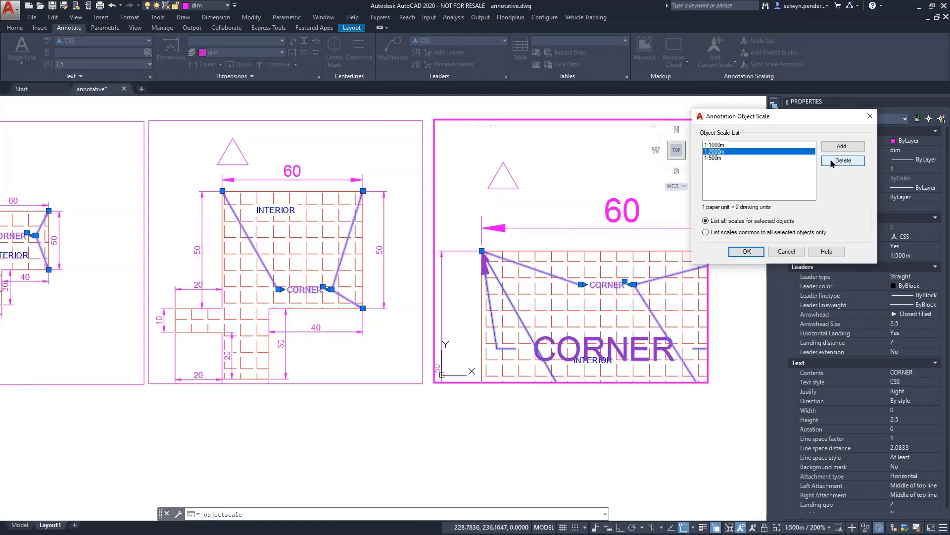
left_click(833, 161)
left_click(747, 251)
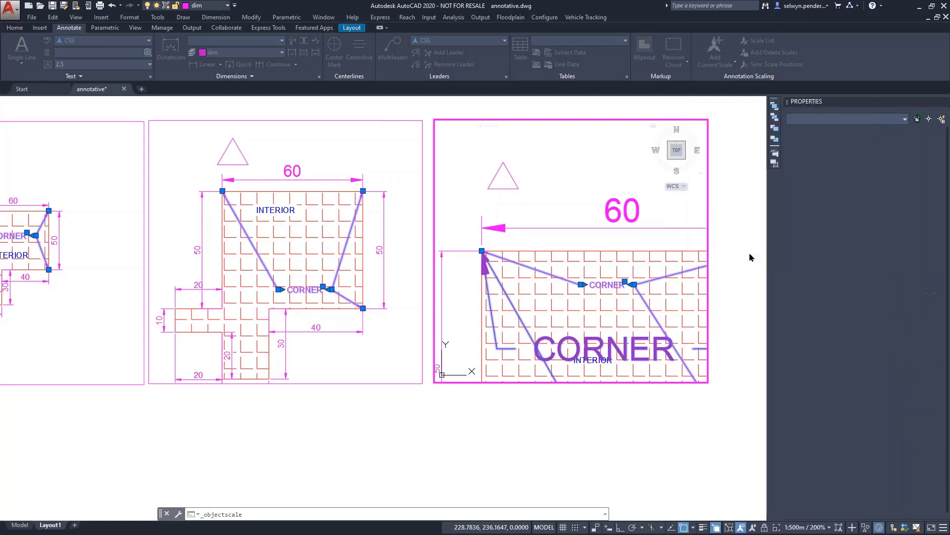
key("Escape")
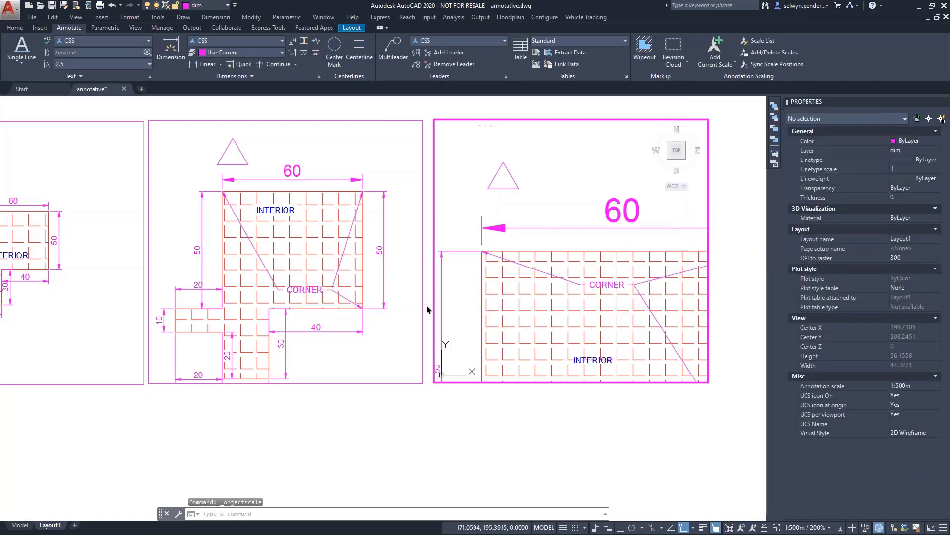
middle_click_drag(426, 304, 469, 298)
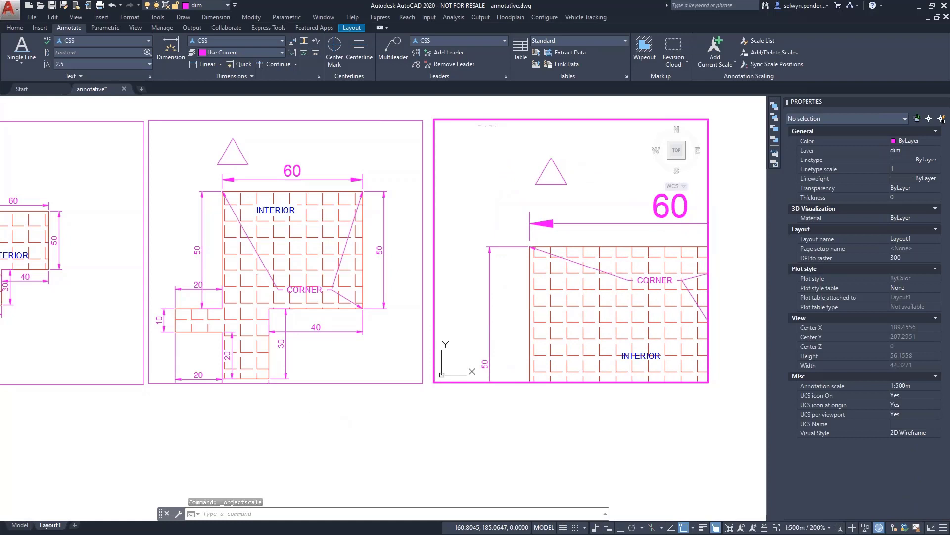
double_click(304, 396)
- In the 1:1000m viewport, add the 1:2000m scale back to the CORNER multileader, and return to paper space
middle_click_drag(295, 394, 446, 394)
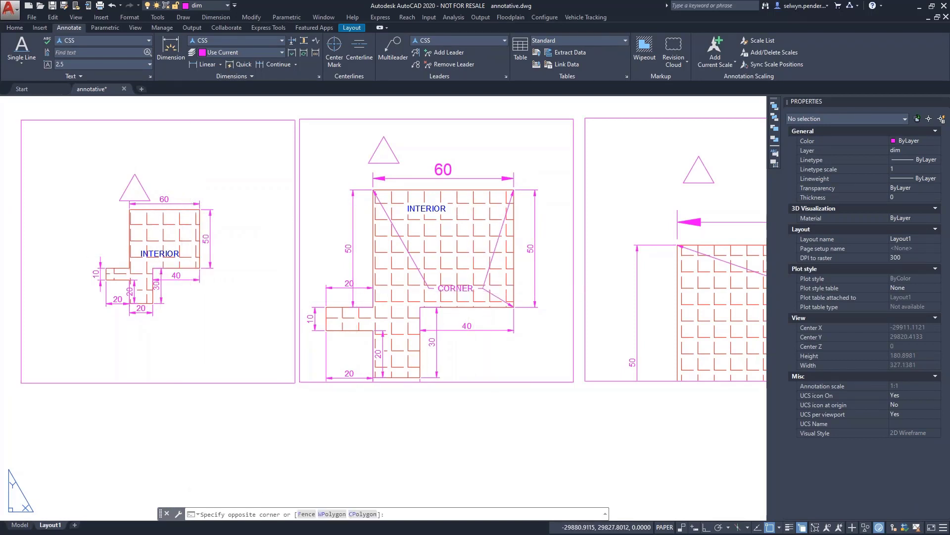
double_click(453, 290)
left_click(453, 288)
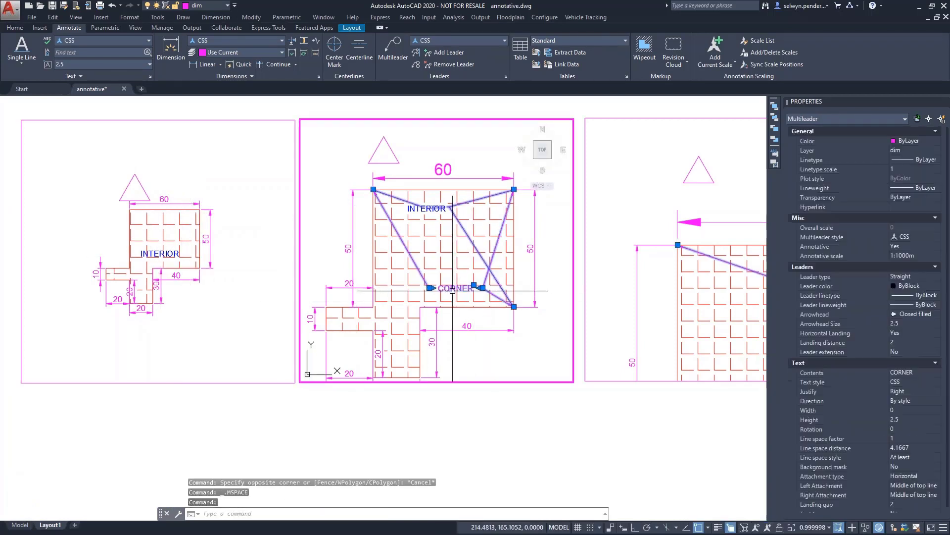
left_click(752, 56)
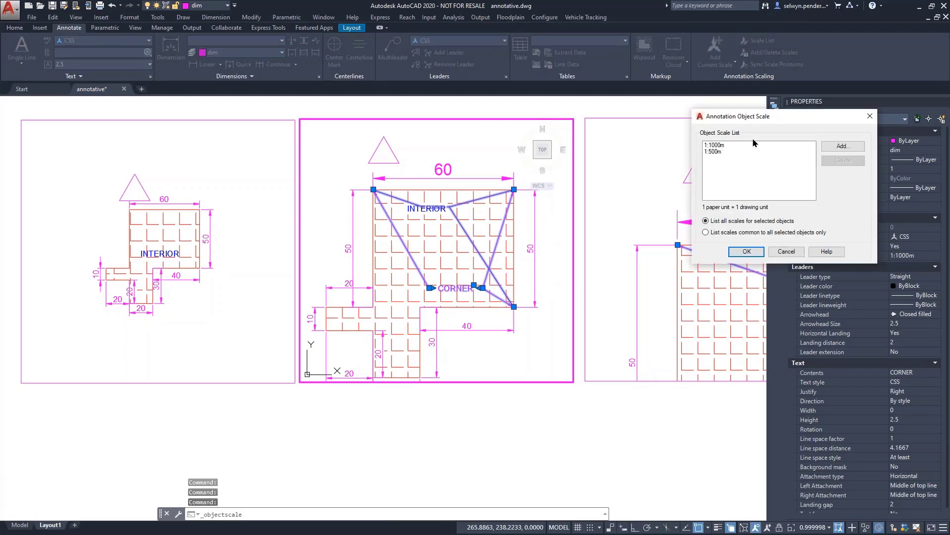
left_click(843, 146)
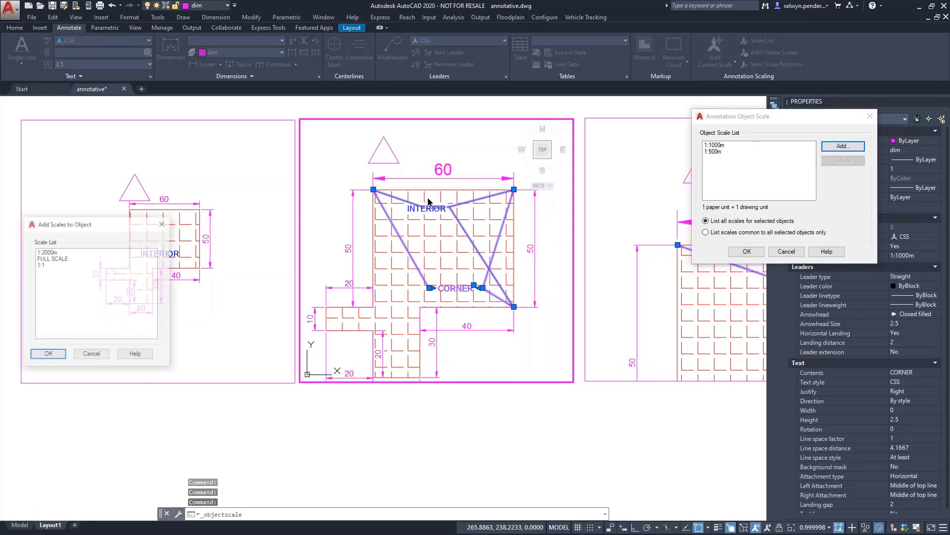
left_click(42, 253)
left_click(50, 354)
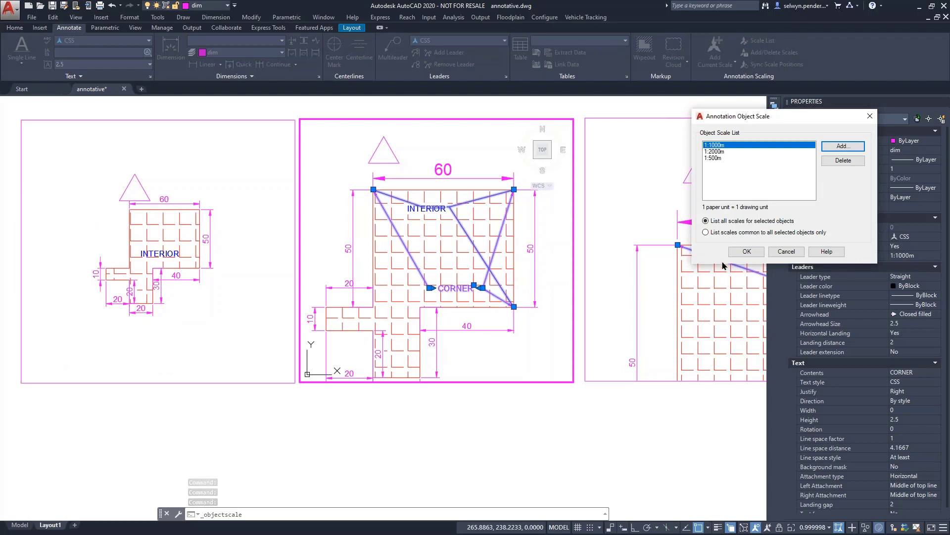
left_click(742, 251)
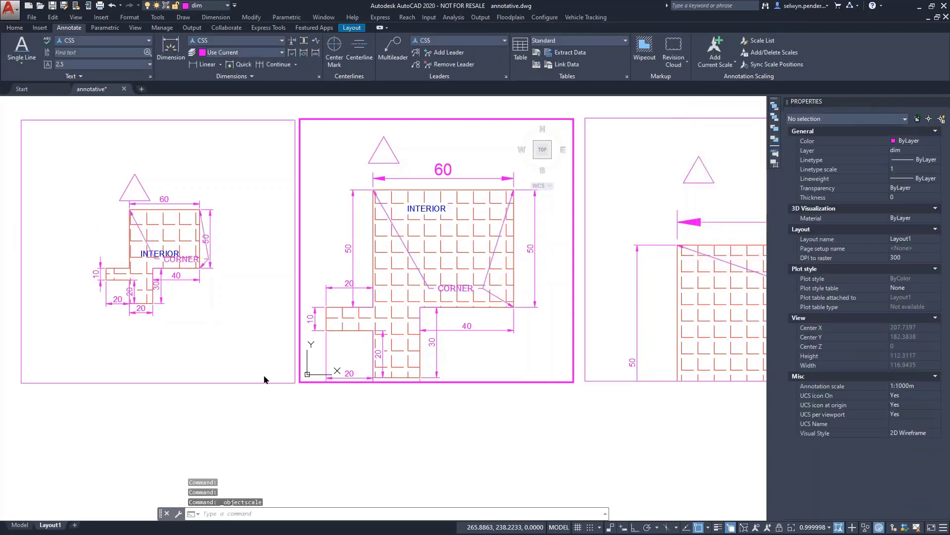
double_click(337, 435)
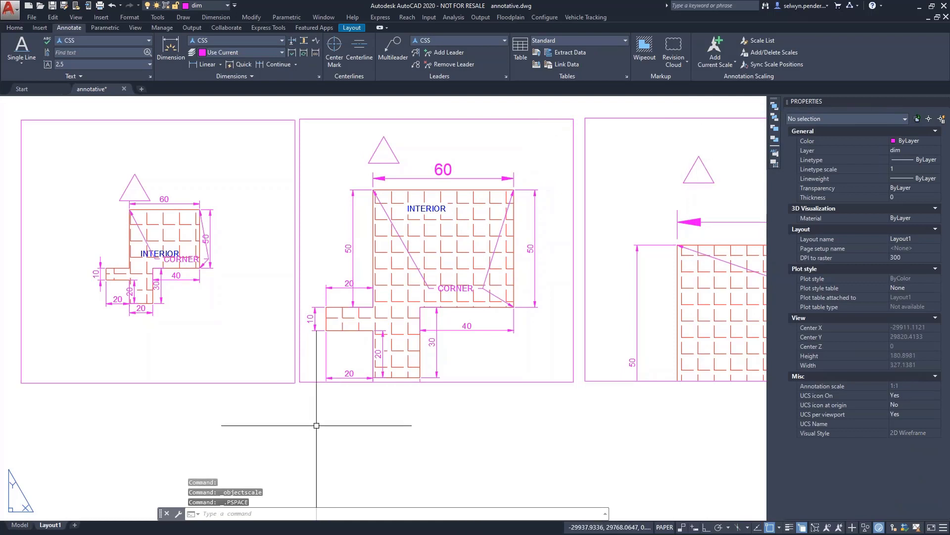
- In model space, examine the CSS text style's option for matching text orientation to layout, and the INTERIOR text's properties
left_click(21, 526)
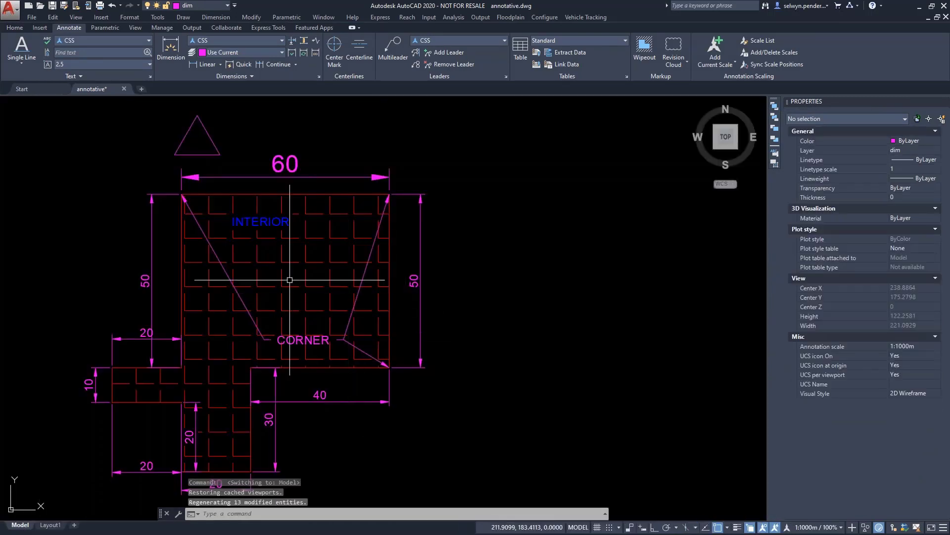
mouse_move(259, 221)
middle_mouse_down()
mouse_move(303, 255)
mouse_move(315, 284)
middle_mouse_up()
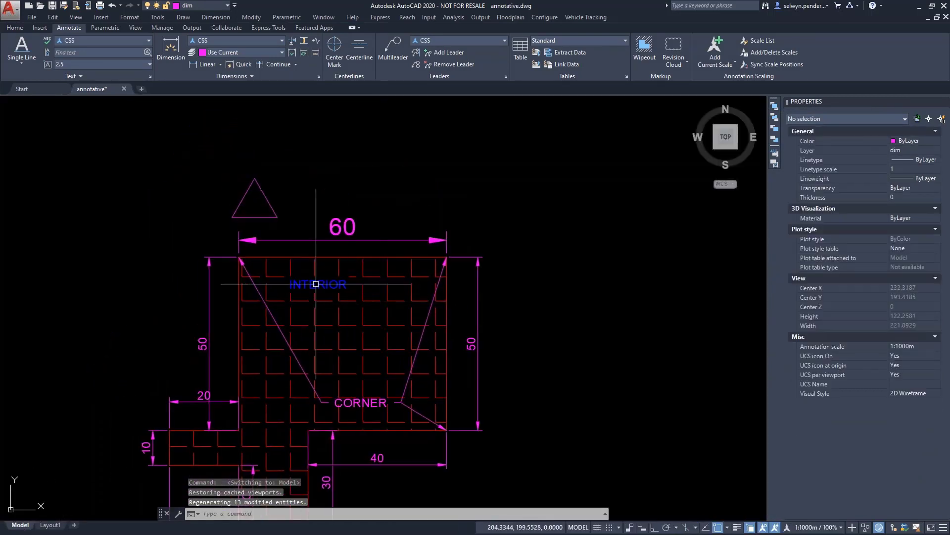
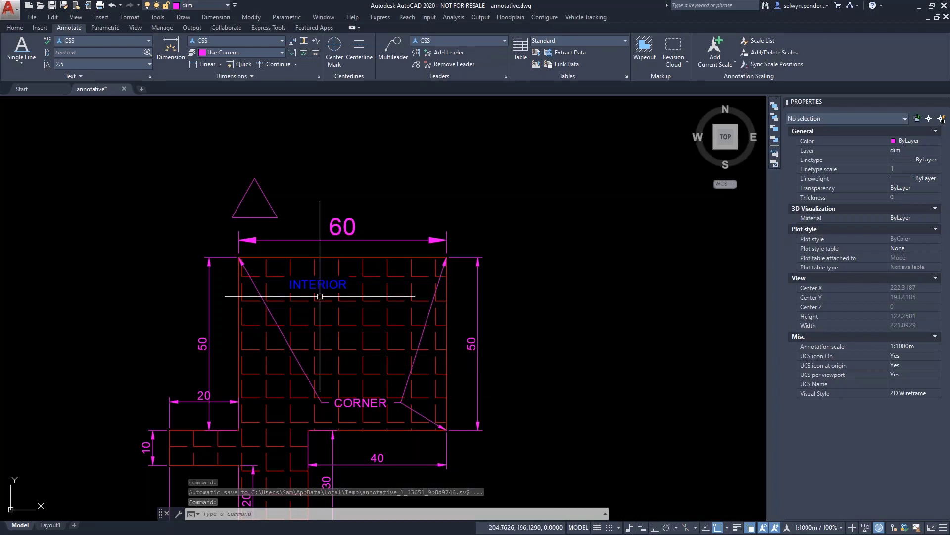
middle_click_drag(320, 289, 390, 258)
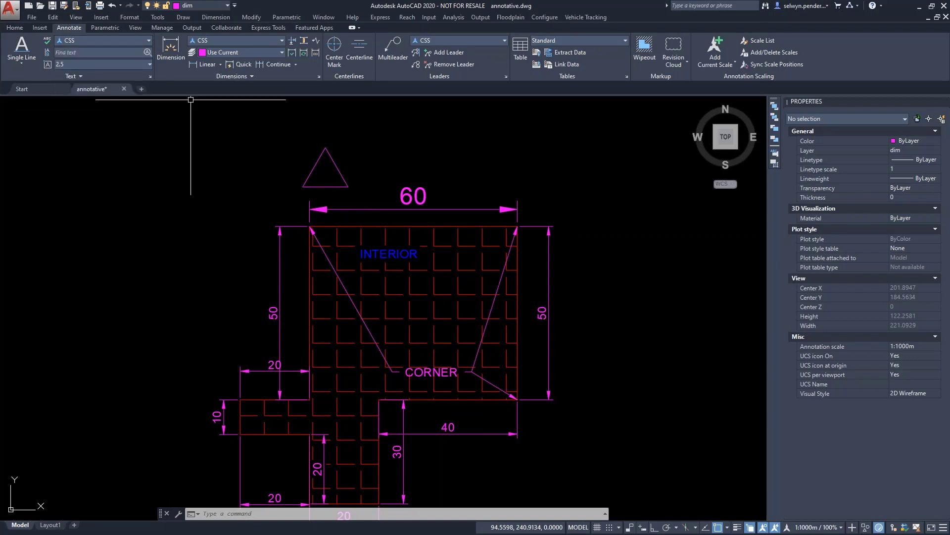
left_click(150, 78)
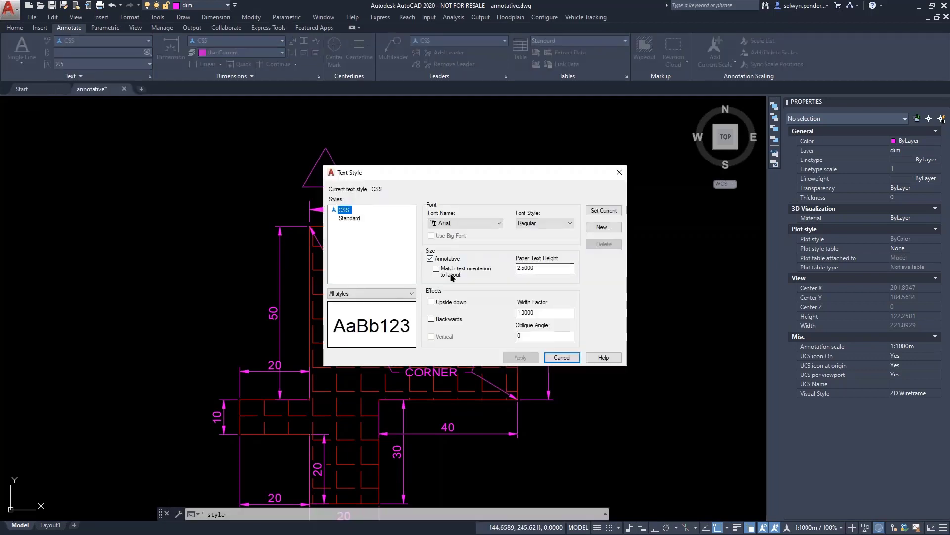
left_click(437, 270)
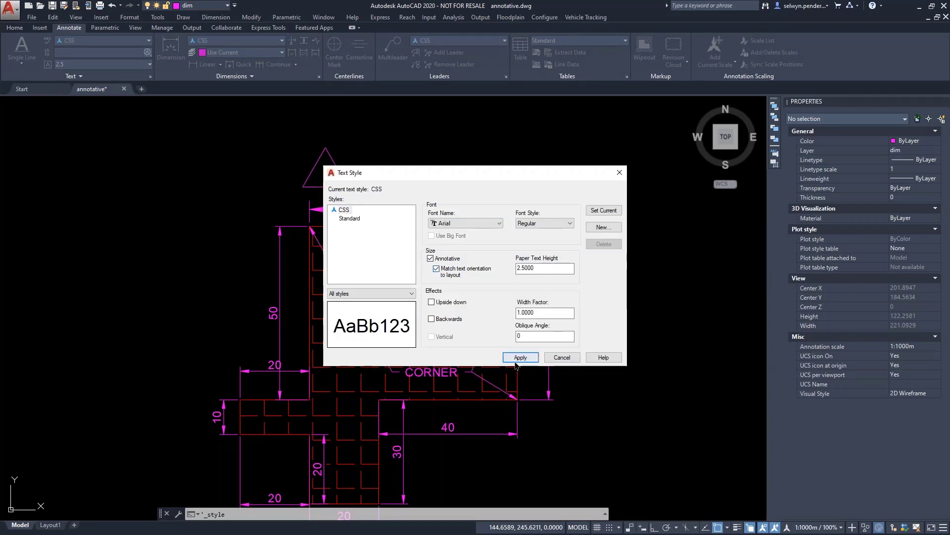
left_click(562, 358)
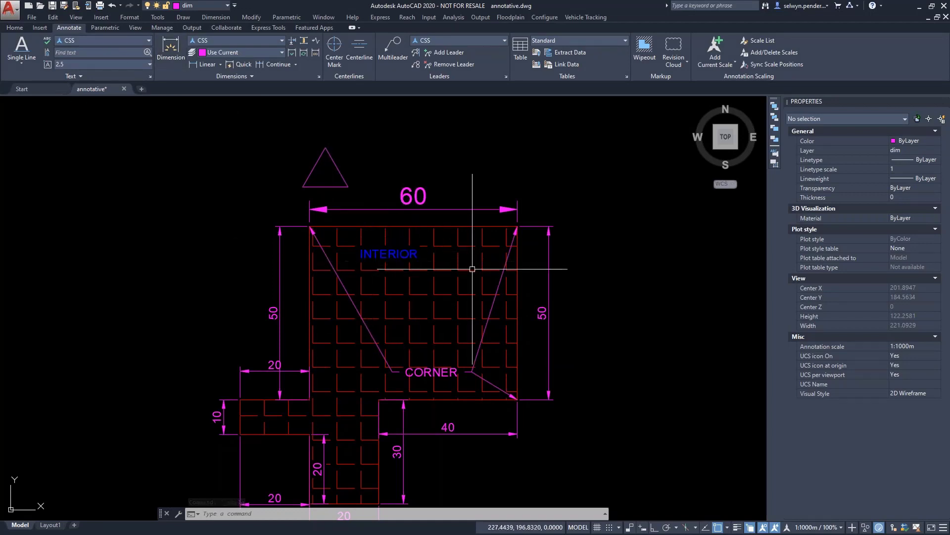
left_click(387, 255)
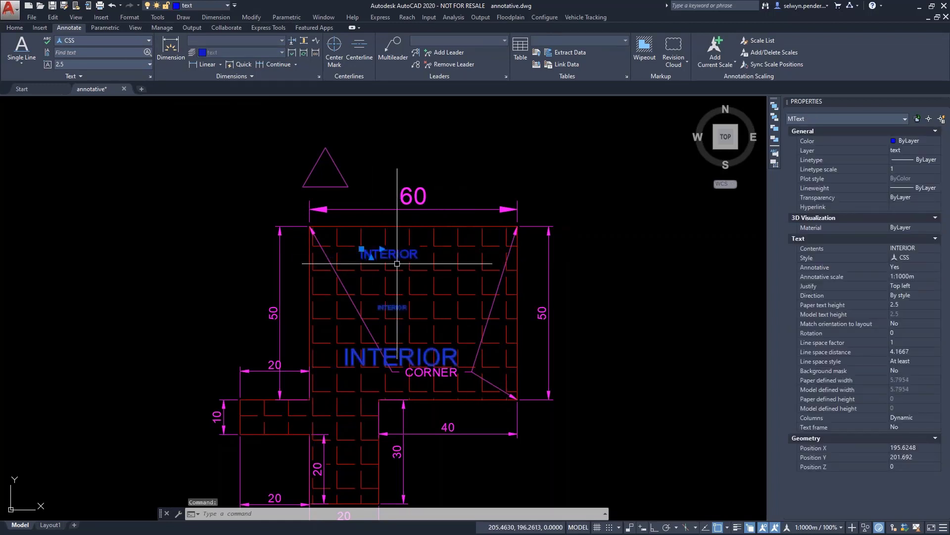
- Switch back to Layout1 and activate model space inside the middle 1:1000m viewport
left_click(48, 528)
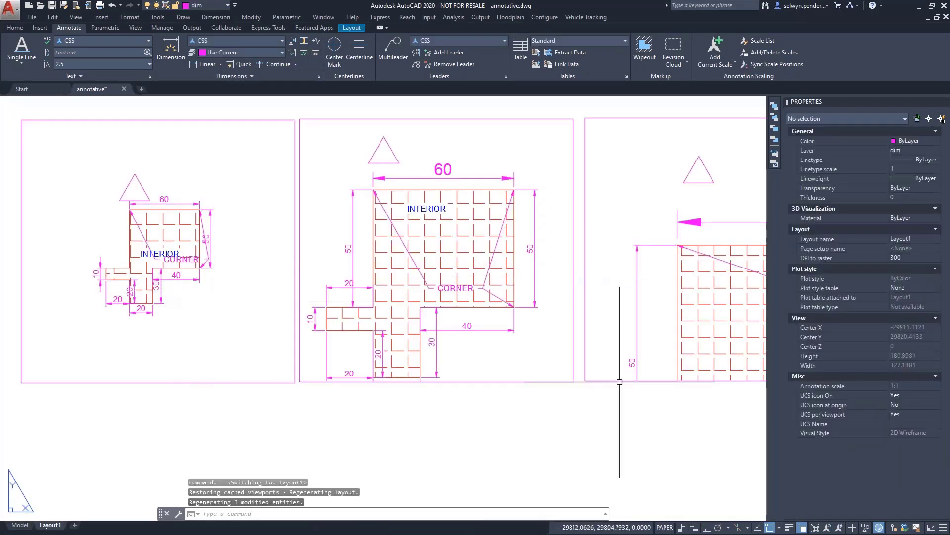
left_click(623, 411)
left_click(597, 419)
middle_click_drag(473, 343, 329, 349)
double_click(329, 349)
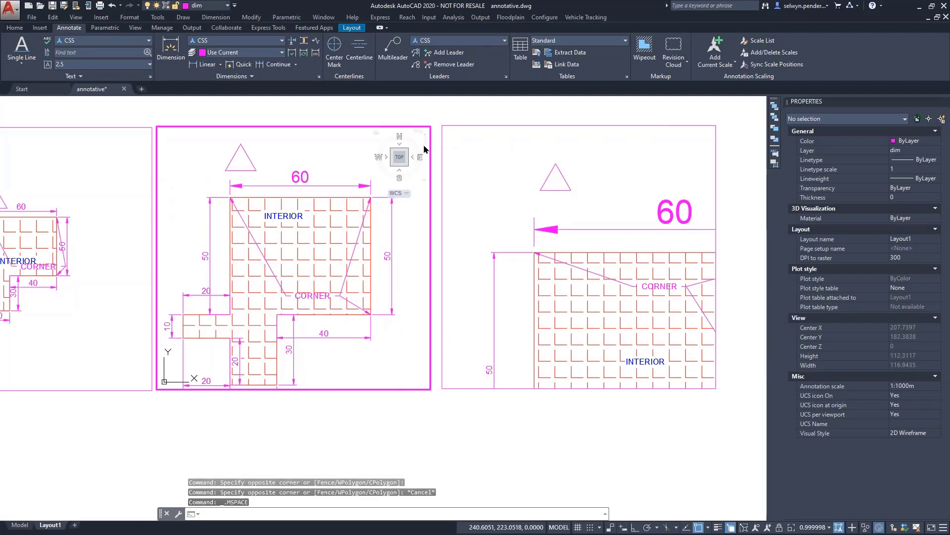
key("Escape")
key("Escape")
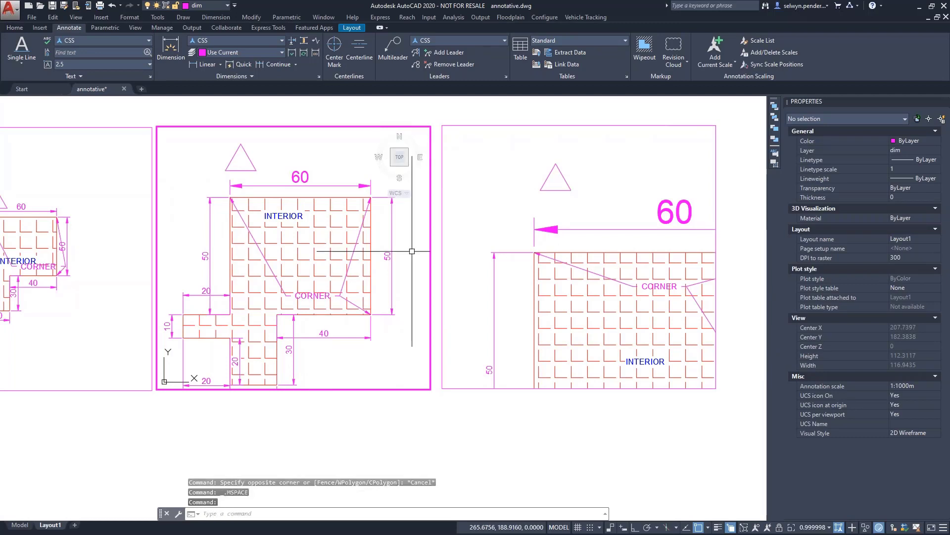
- Define a new UCS in the middle viewport, with its origin below the large rectangle and its X-axis sloping diagonally up to the right
type("ucs")
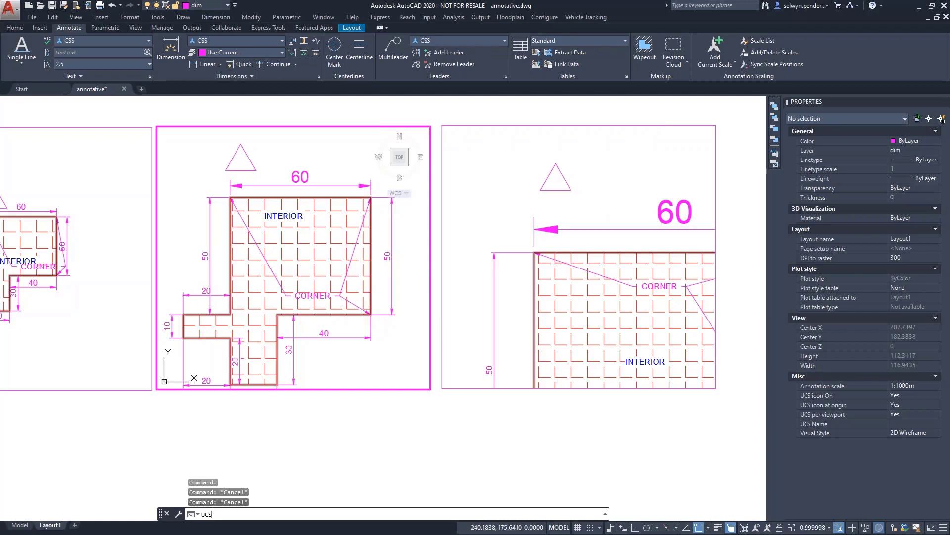
key("Return")
left_click(370, 313)
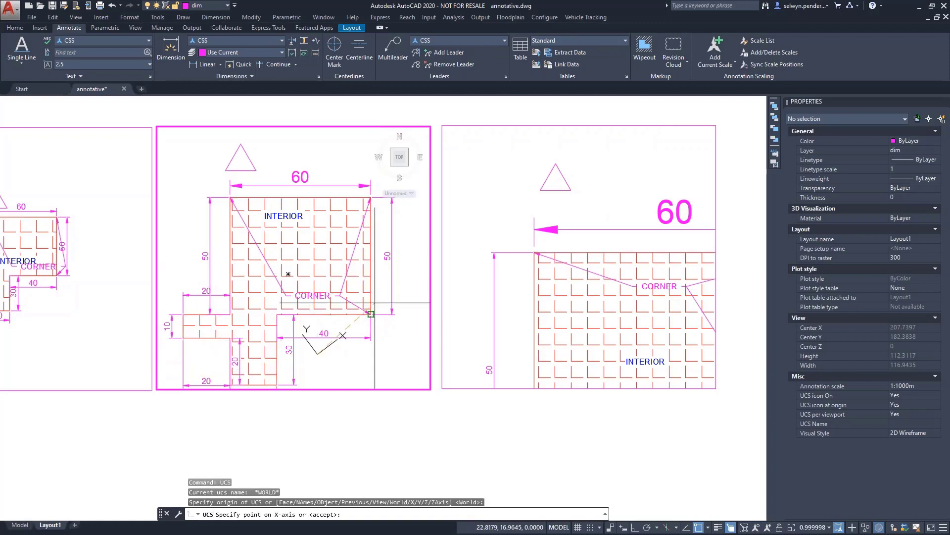
left_click(401, 279)
key("Return")
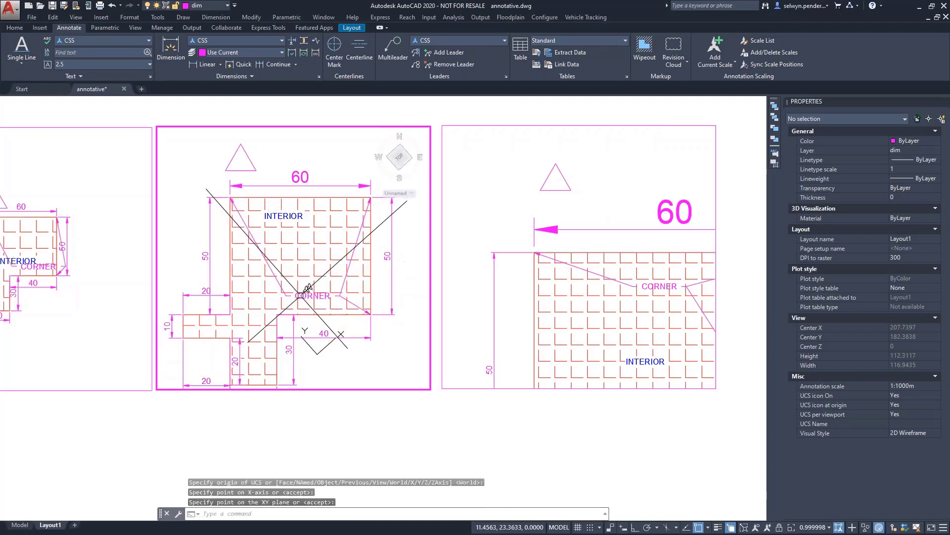
- Rotate the middle viewport to the plan view of the current UCS, and regenerate all viewports with REGENALL
type("PLAN")
key("Return")
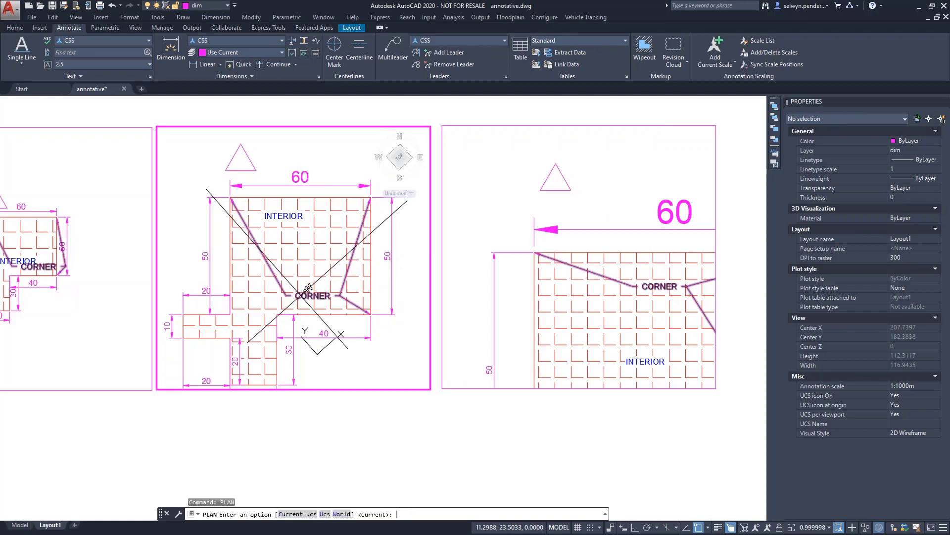
key("Return")
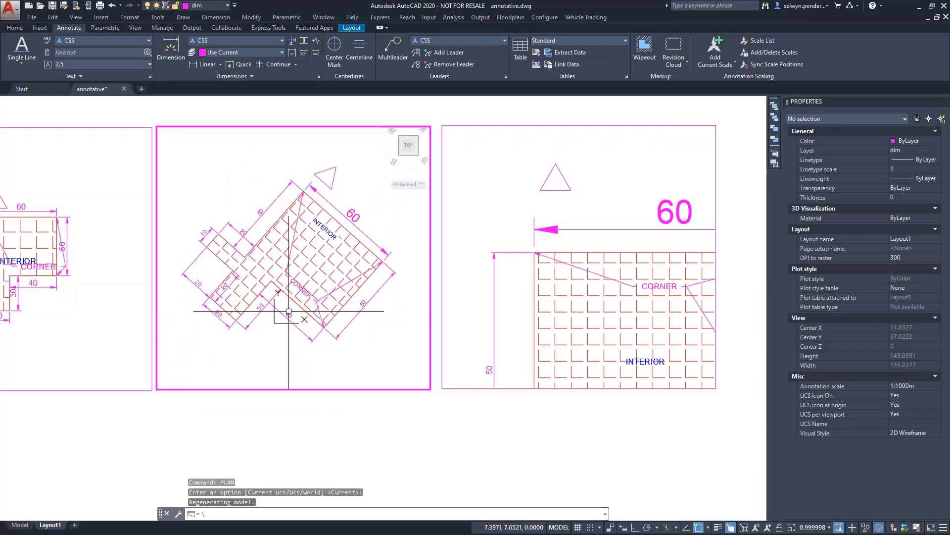
type("REG")
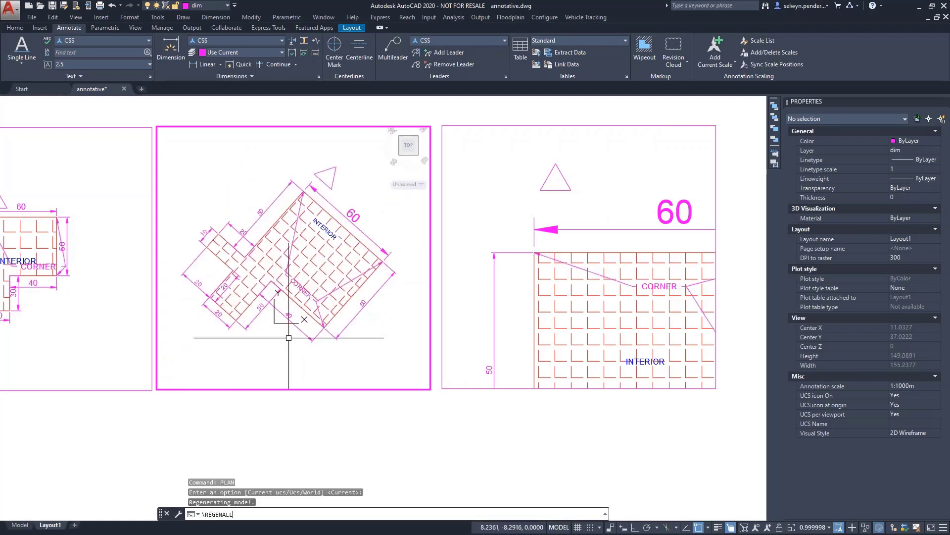
type("ENALL")
key("Return")
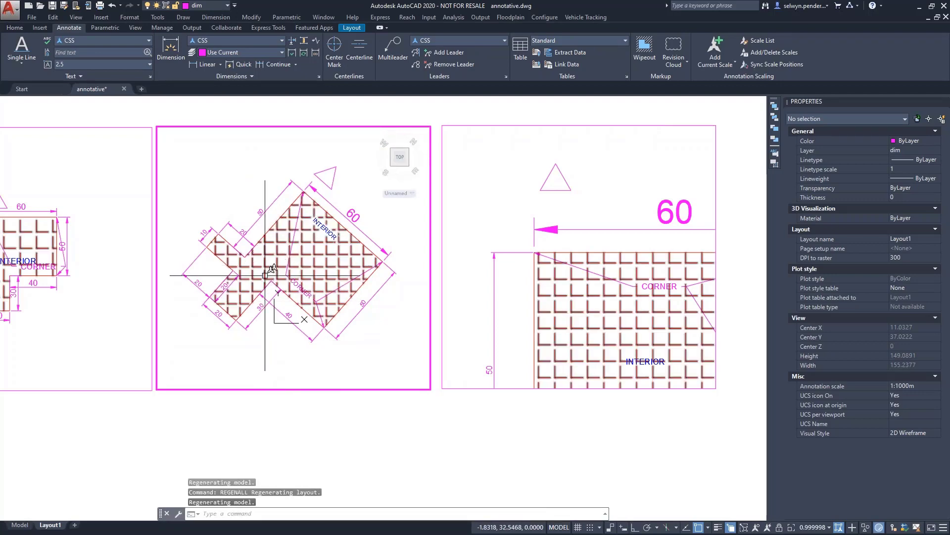
- Set the INTERIOR text in the middle 1:1000m viewport to match orientation to layout
left_click(325, 216)
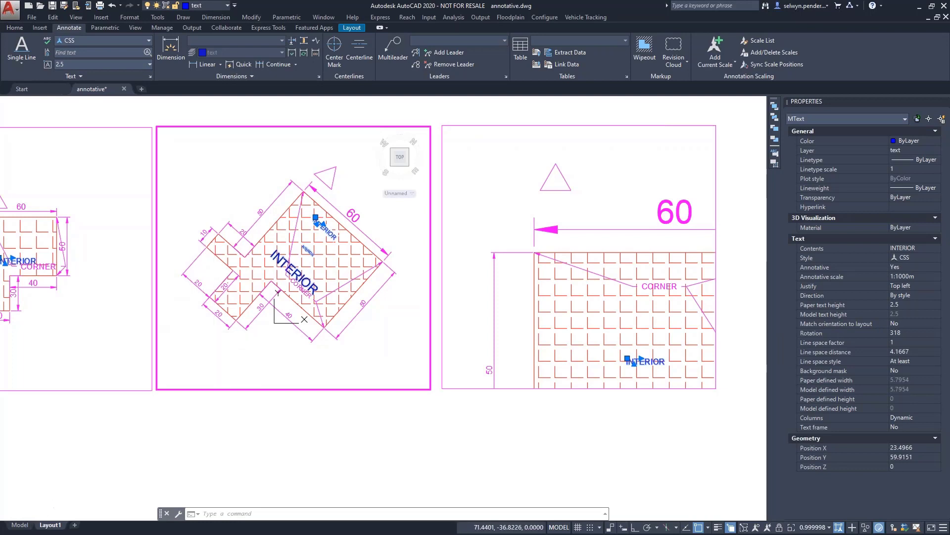
left_click(900, 328)
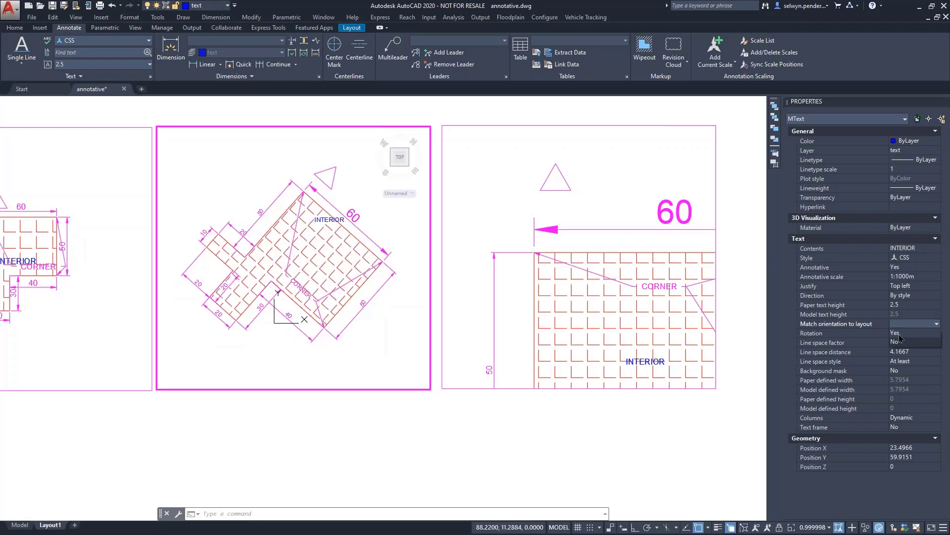
left_click(896, 333)
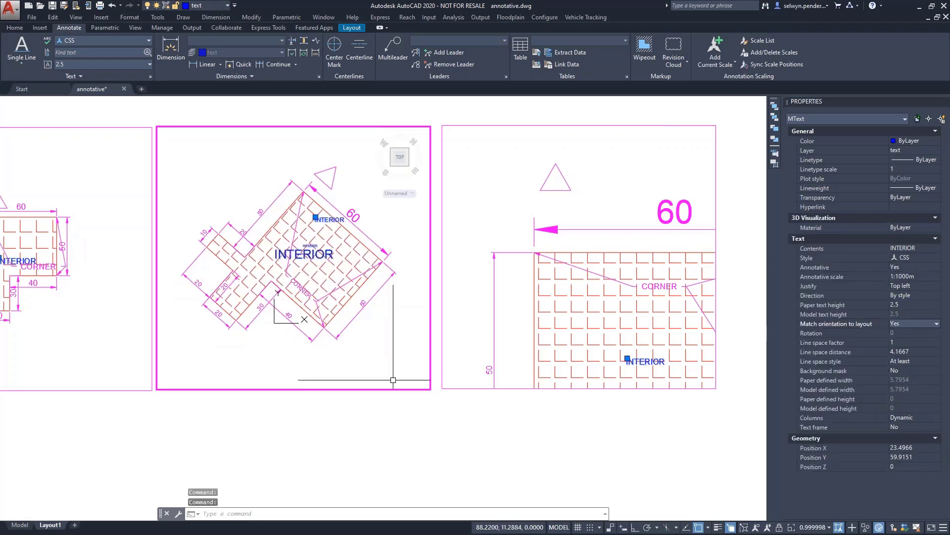
- In model space, add the multiline text THIS ON SHOULD ROTATE below INTERIOR in the large rectangle, and return to Layout1
left_click(20, 525)
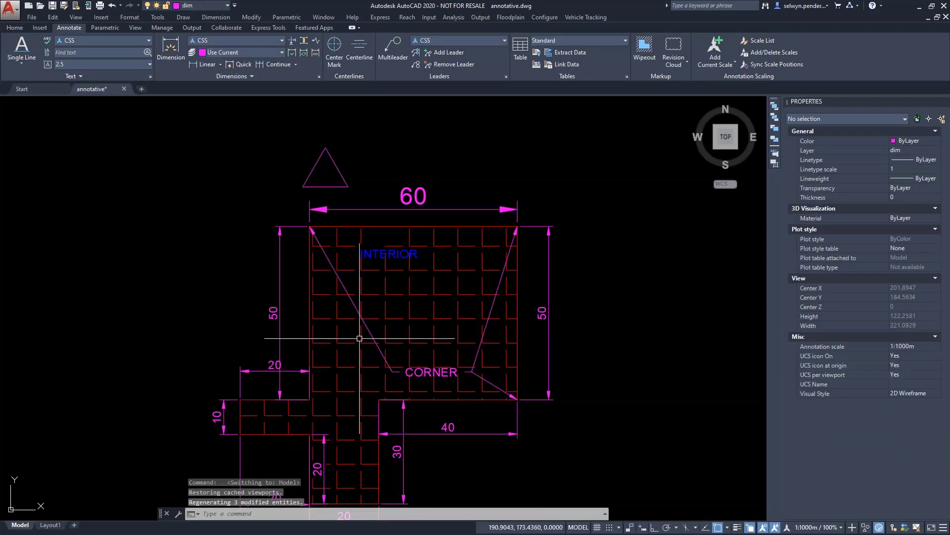
scroll(388, 240, "down", 2)
scroll(366, 257, "up", 2)
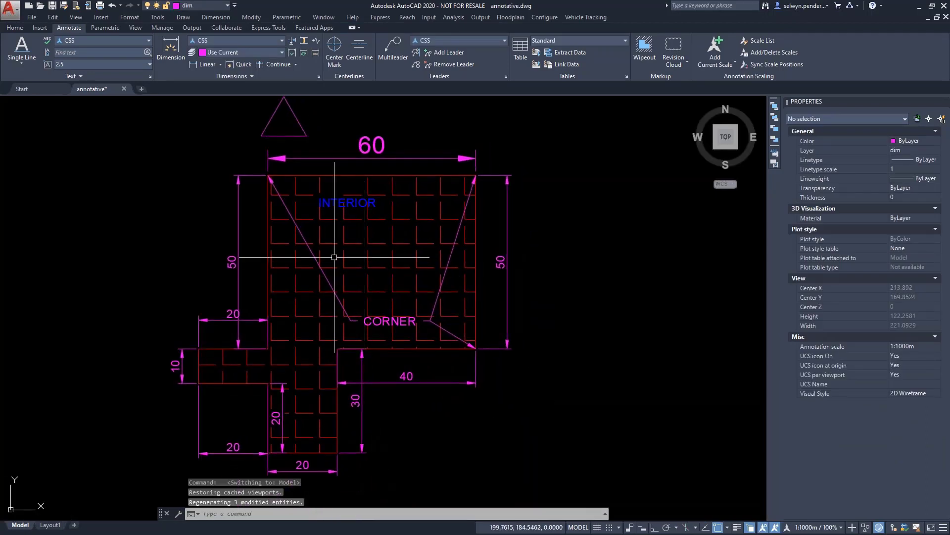
type("MT")
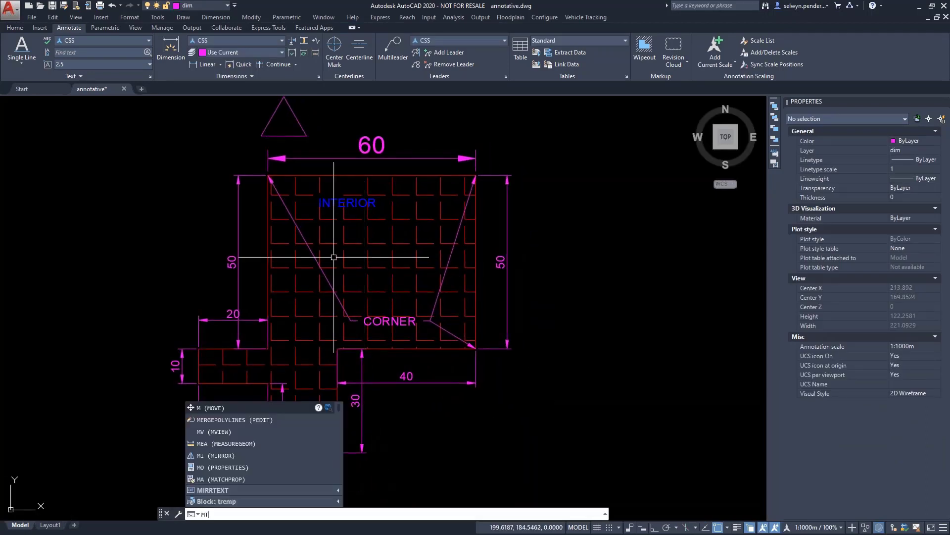
type("EXT")
key("Return")
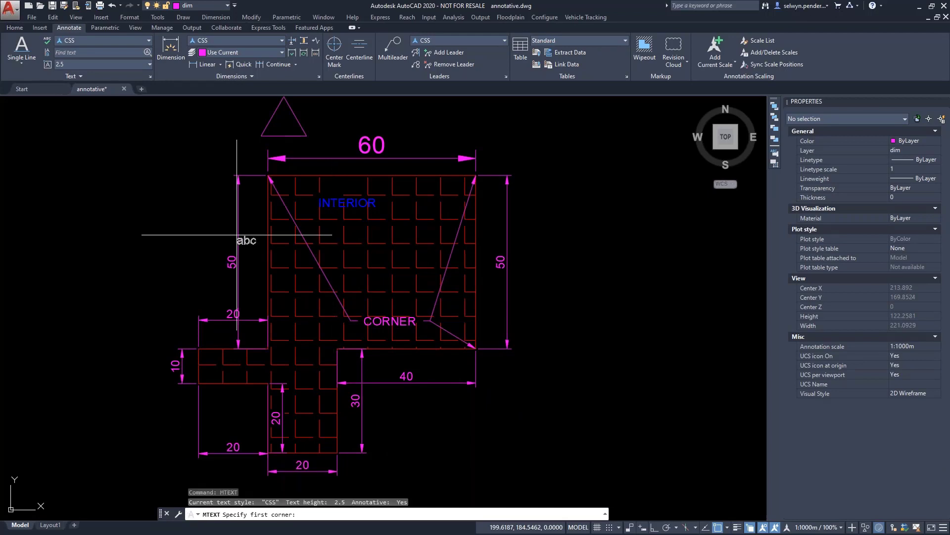
left_click(298, 259)
left_click(415, 271)
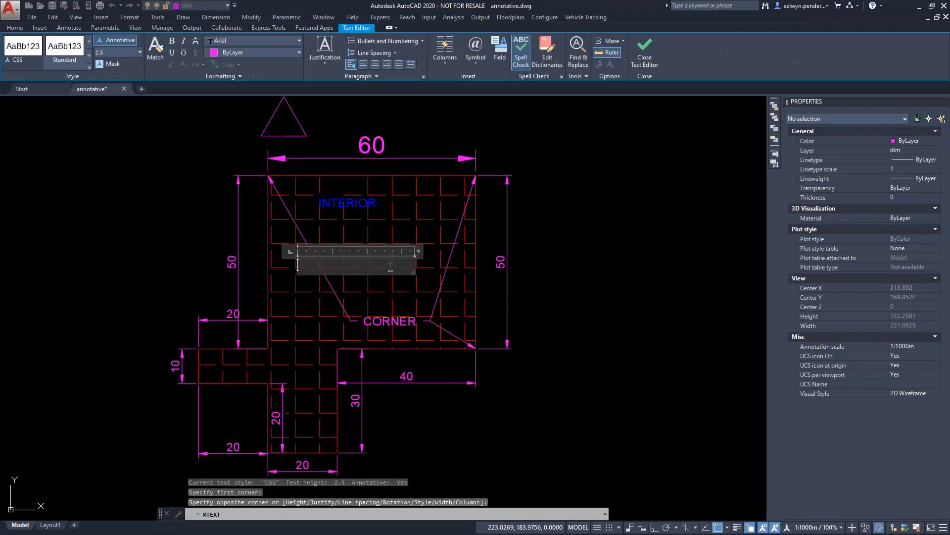
type("THIS ON SHOULD R")
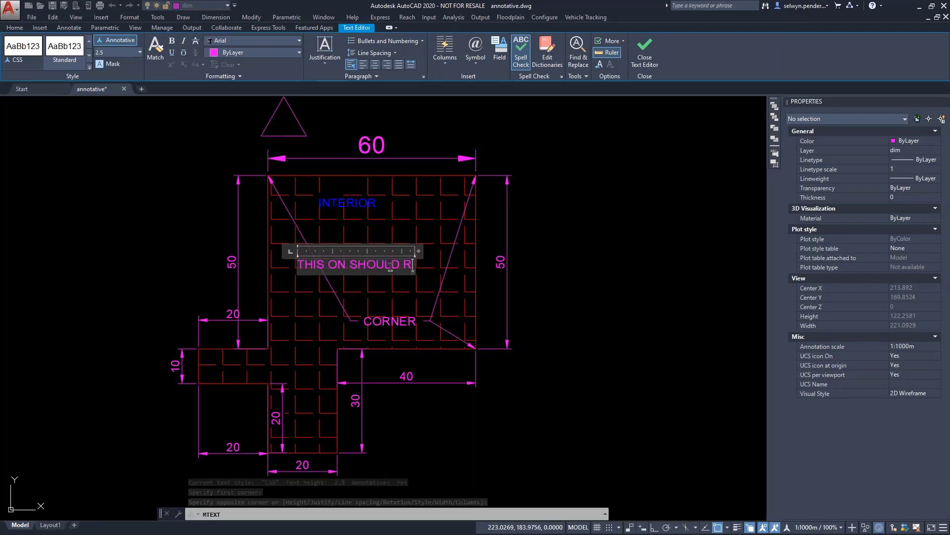
type("OTATE")
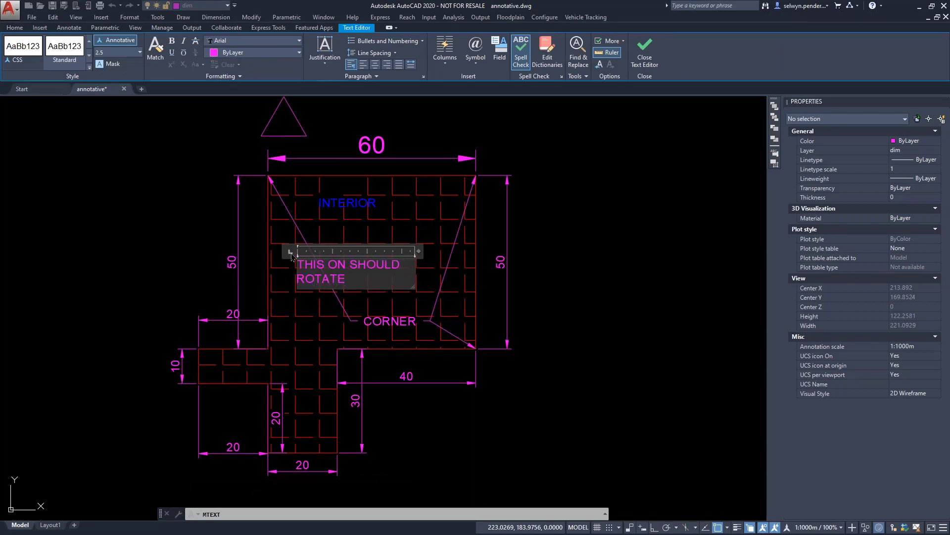
left_click(346, 297)
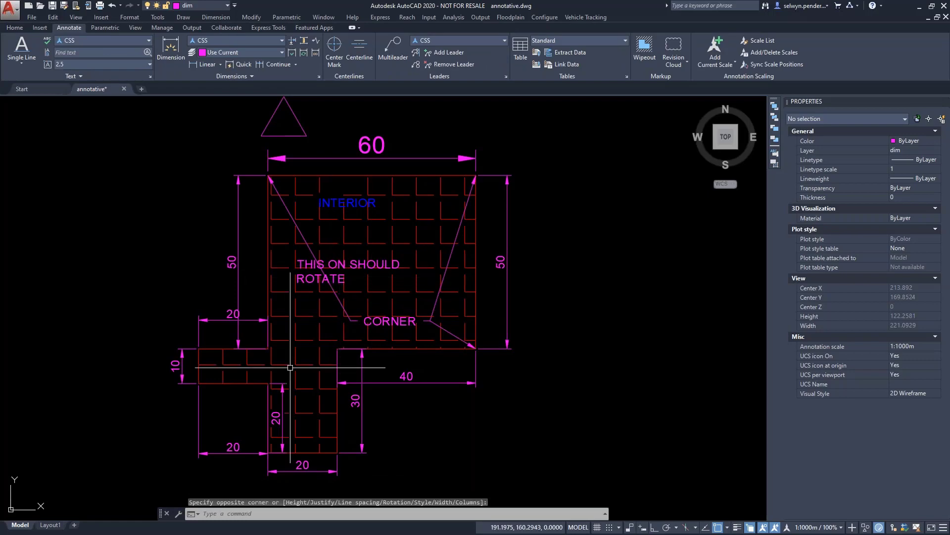
left_click(50, 525)
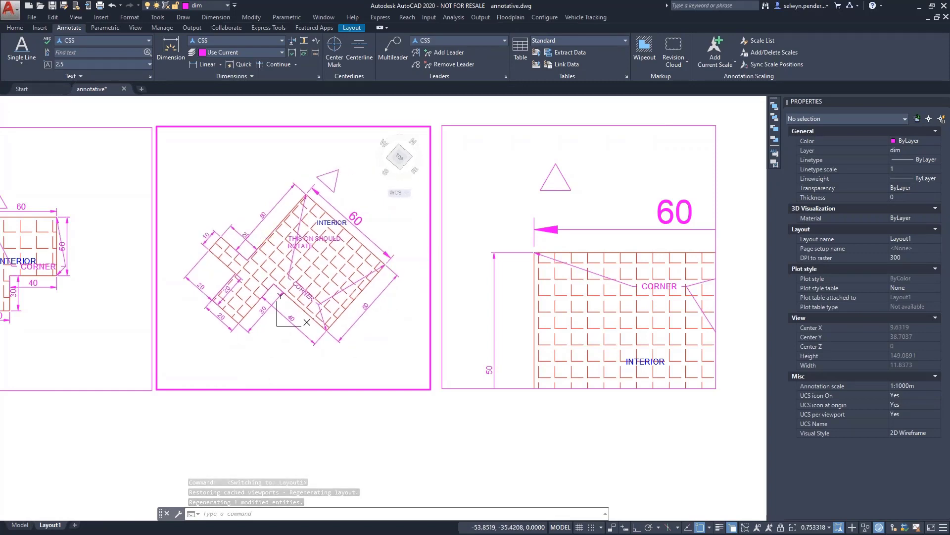
- In model space, select all objects and add the 1:500m and 1:2000m annotation scales to them
left_click(20, 524)
left_click(541, 462)
left_click(98, 122)
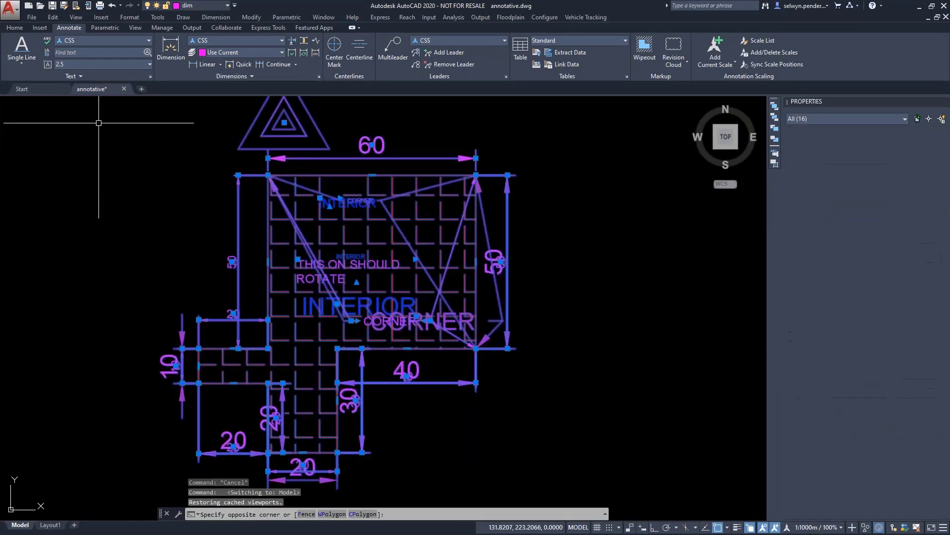
left_click(761, 54)
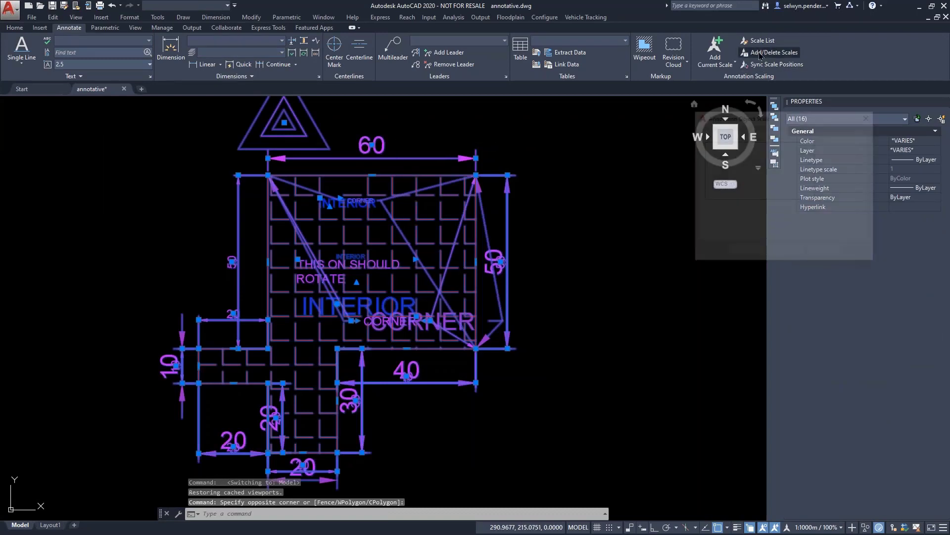
left_click(842, 146)
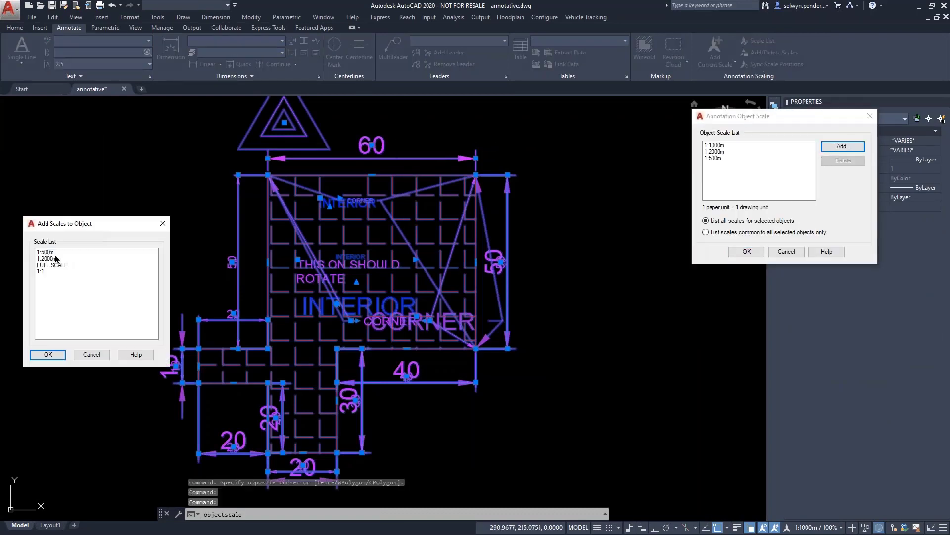
left_click(41, 252)
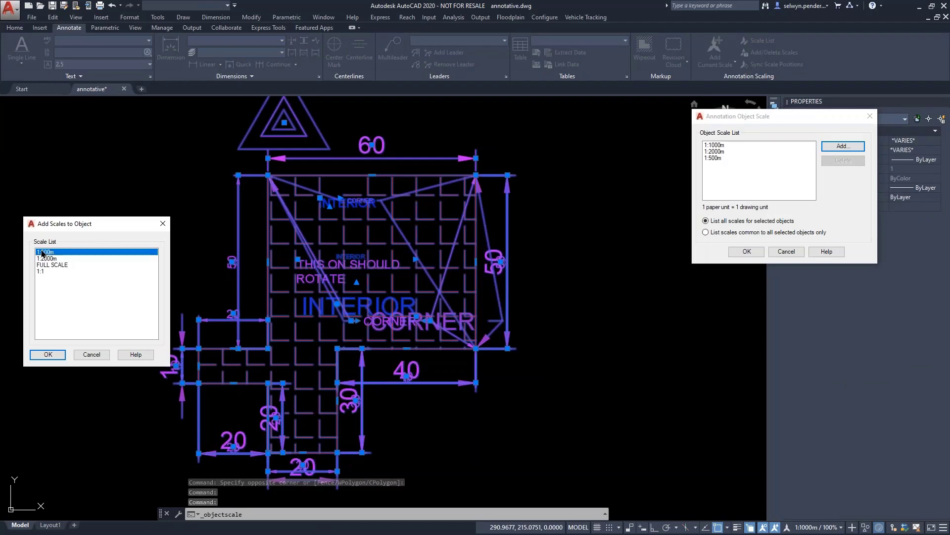
left_click(45, 259, "ctrl")
left_click(45, 353)
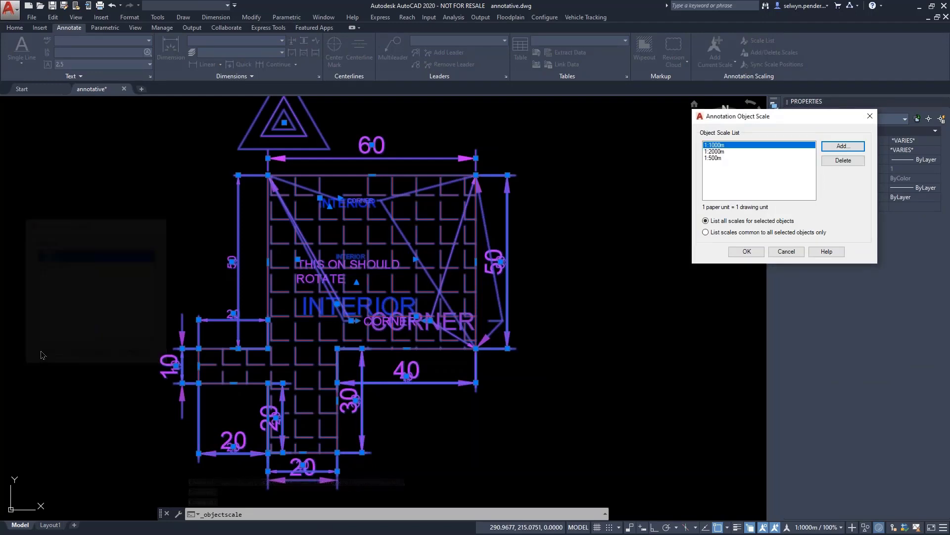
left_click(733, 253)
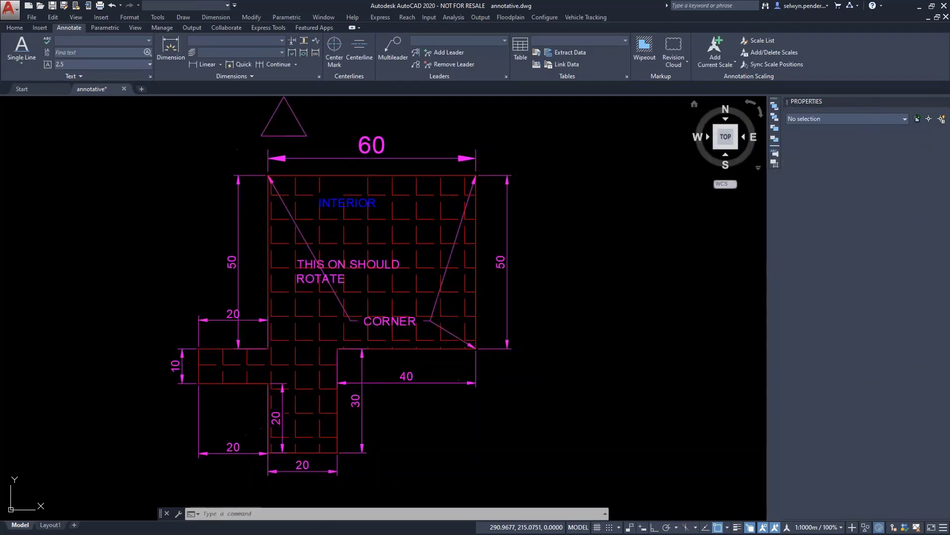
- In Layout1's 1:2000m viewport, move the THIS ON SHOULD ROTATE text above the large rectangle, beside the triangle, and return to paper space
left_click(49, 527)
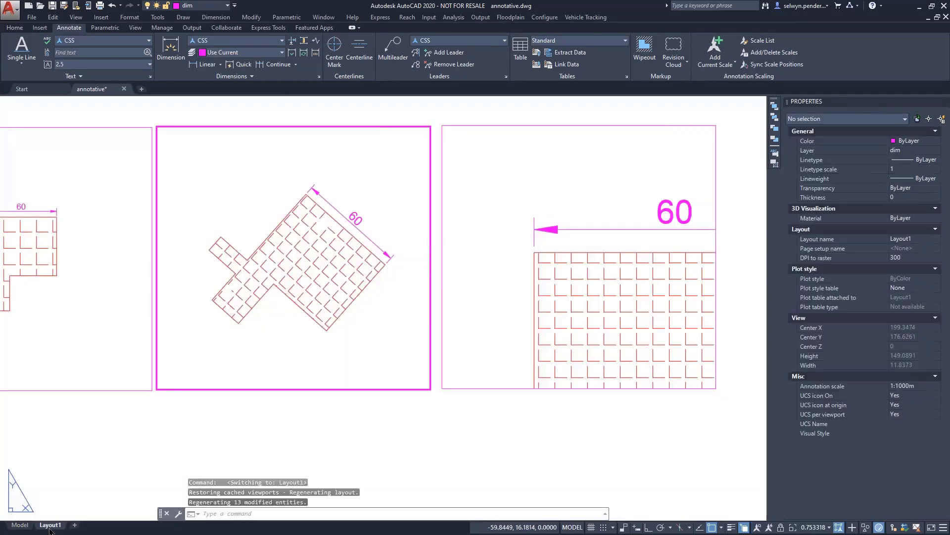
double_click(156, 438)
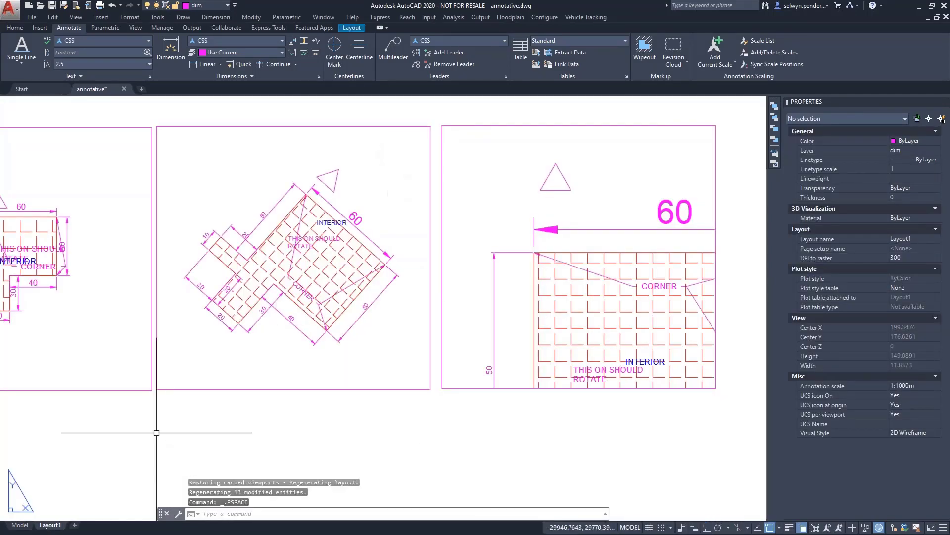
middle_click_drag(157, 437, 396, 410)
scroll(327, 232, "up", 2)
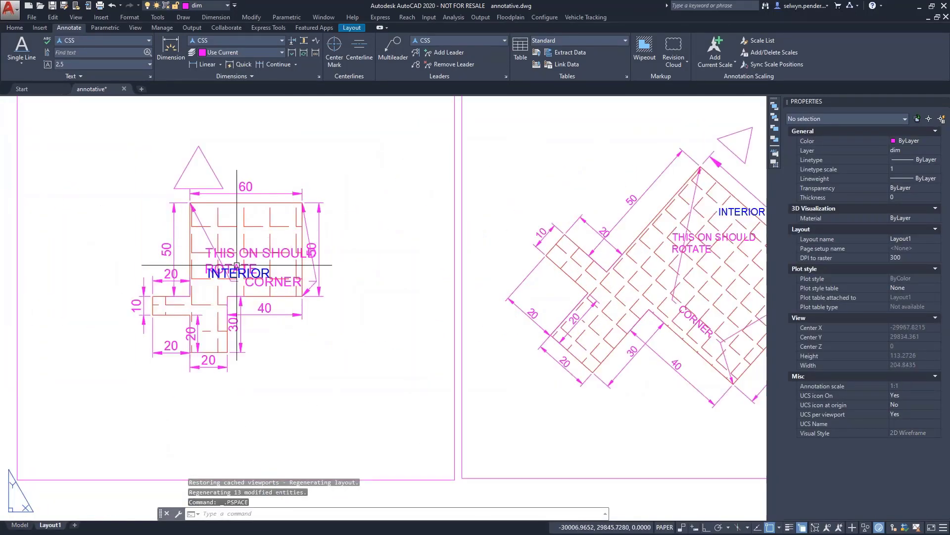
double_click(227, 247)
left_click(227, 247)
left_click(206, 248)
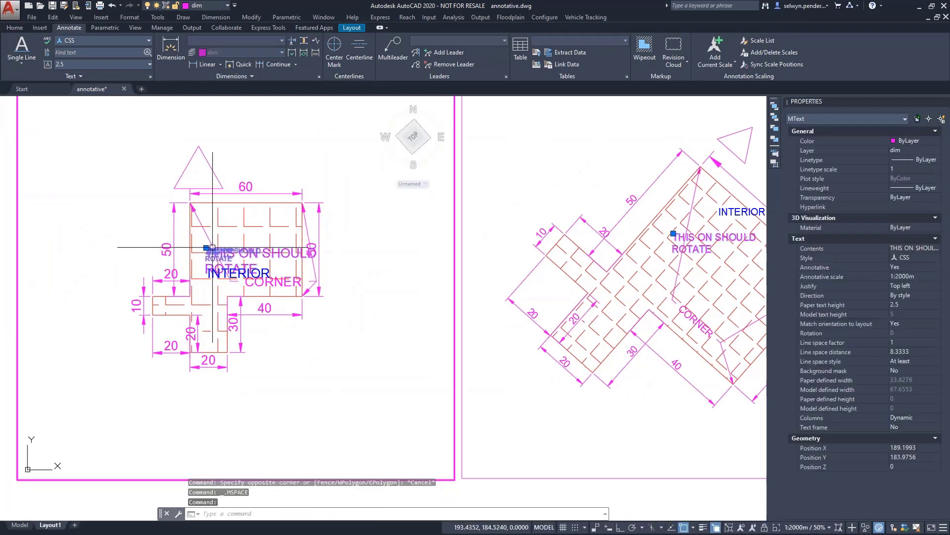
left_click(240, 133)
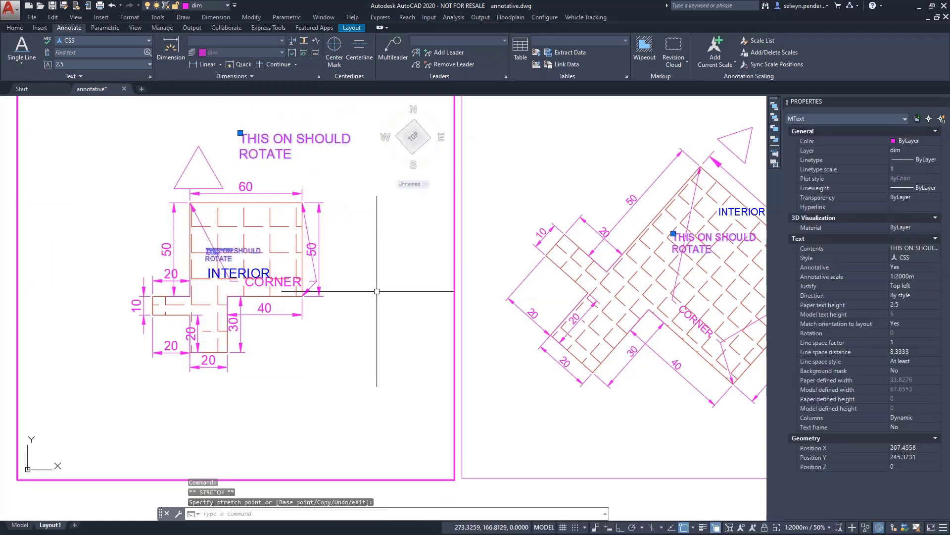
double_click(511, 491)
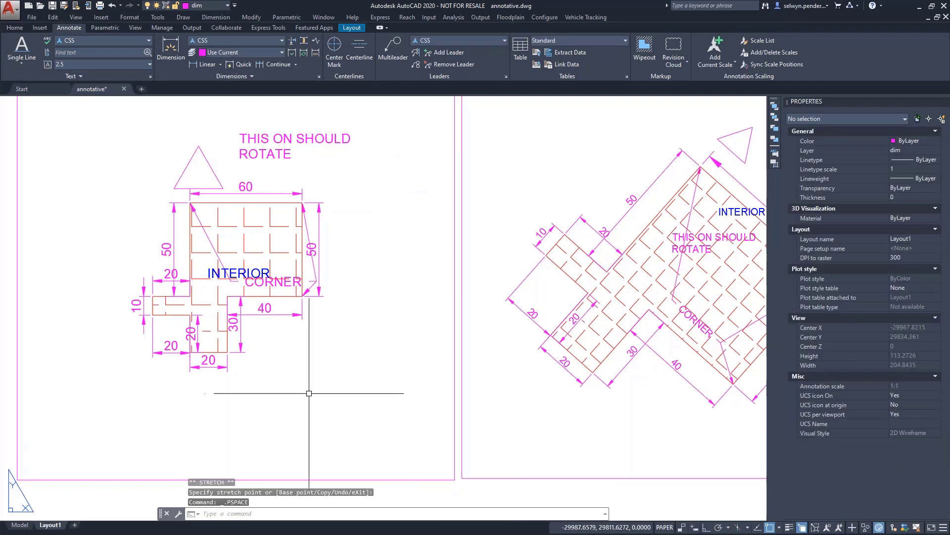
- In the middle 1:1000m viewport, move the THIS ON SHOULD ROTATE text outside the shape to its upper left, and return to paper space
middle_click_drag(310, 392, 123, 388)
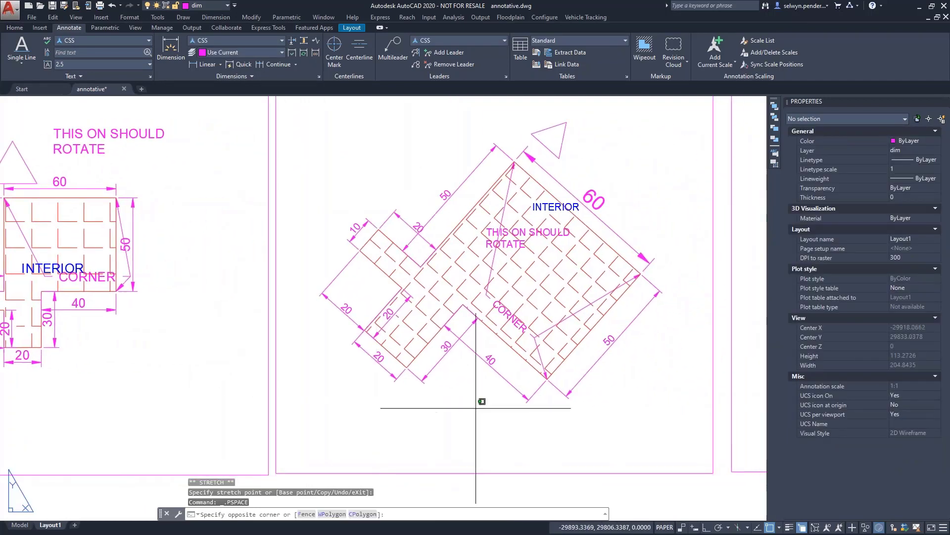
double_click(483, 399)
left_click(487, 228)
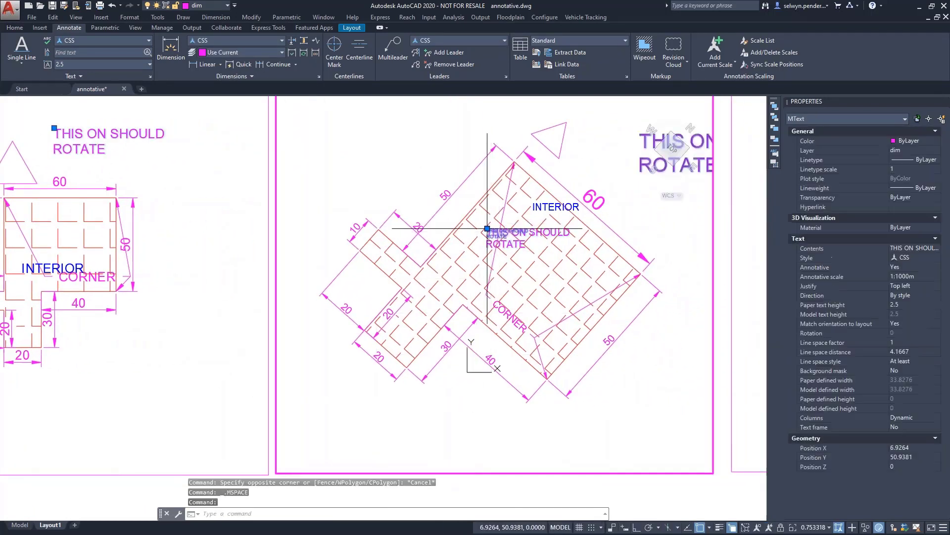
left_click(487, 228)
left_click(356, 142)
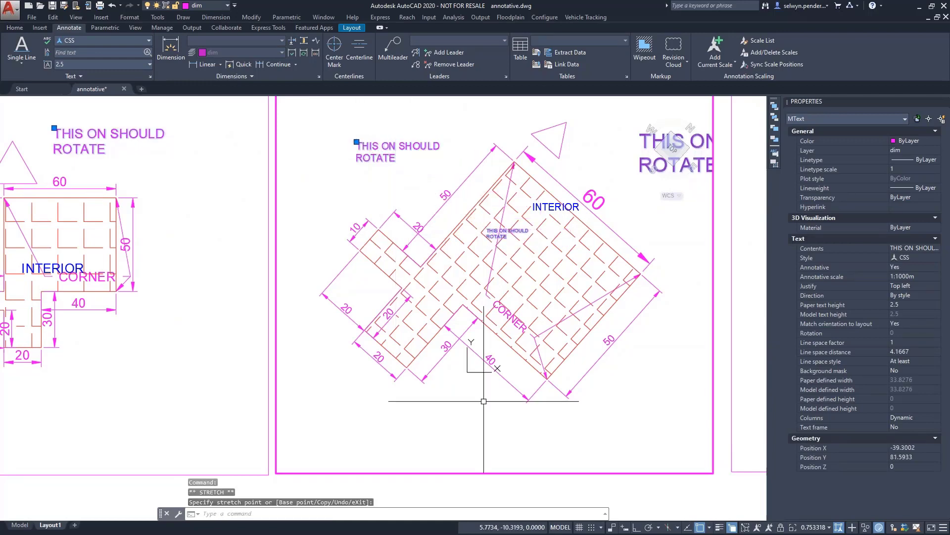
double_click(508, 493)
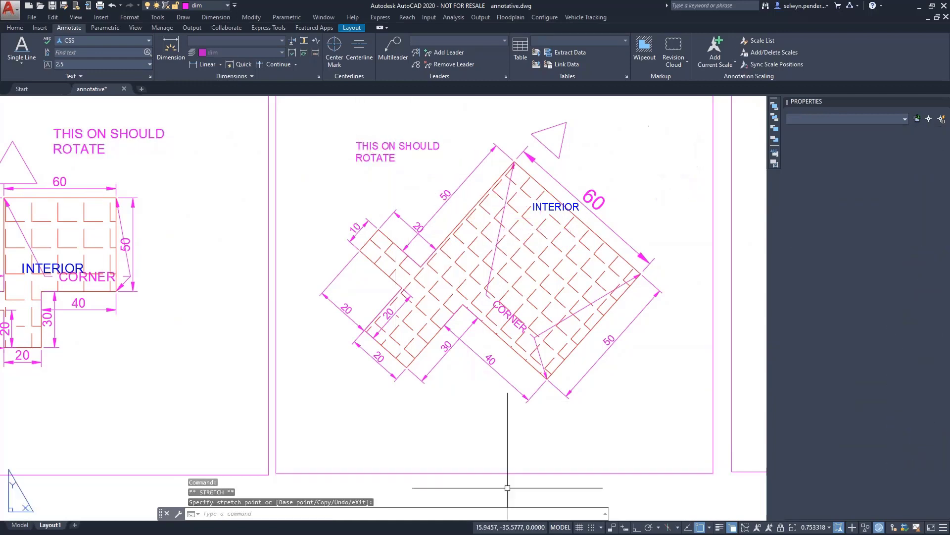
- Activate the 1:500m viewport and define a UCS with its origin near the large rectangle's upper-left corner and its X-axis sloping down to the right
middle_click_drag(743, 448, 536, 437)
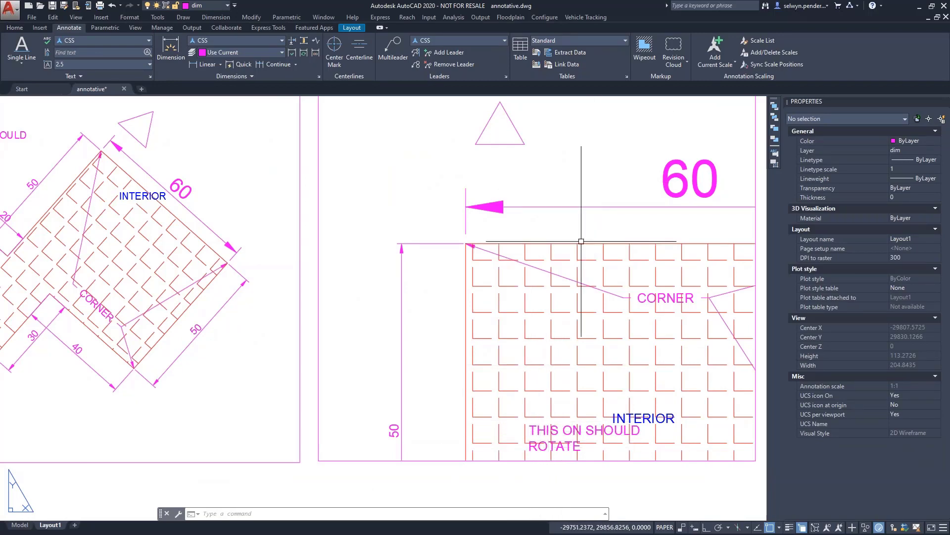
scroll(545, 258, "down", 3)
middle_click_drag(418, 321, 382, 327)
double_click(446, 245)
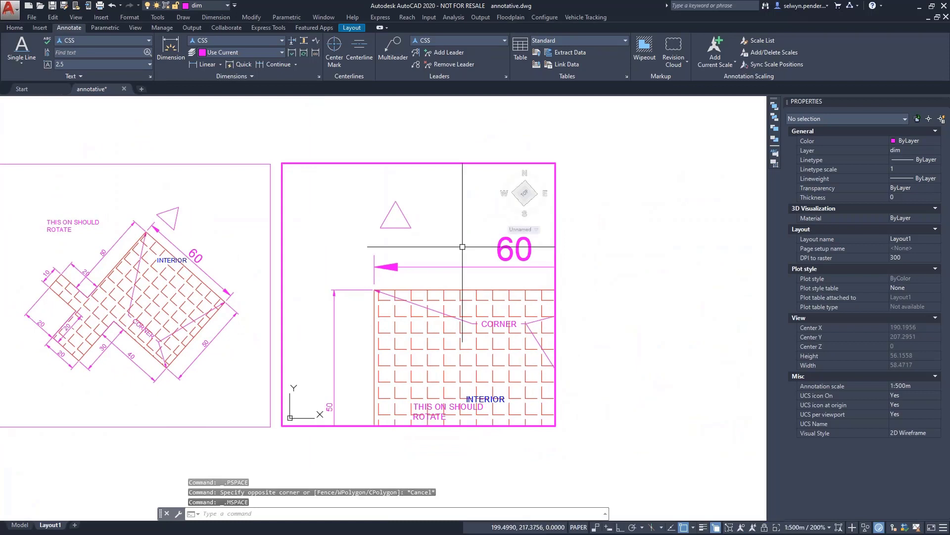
type("ucs")
key("Return")
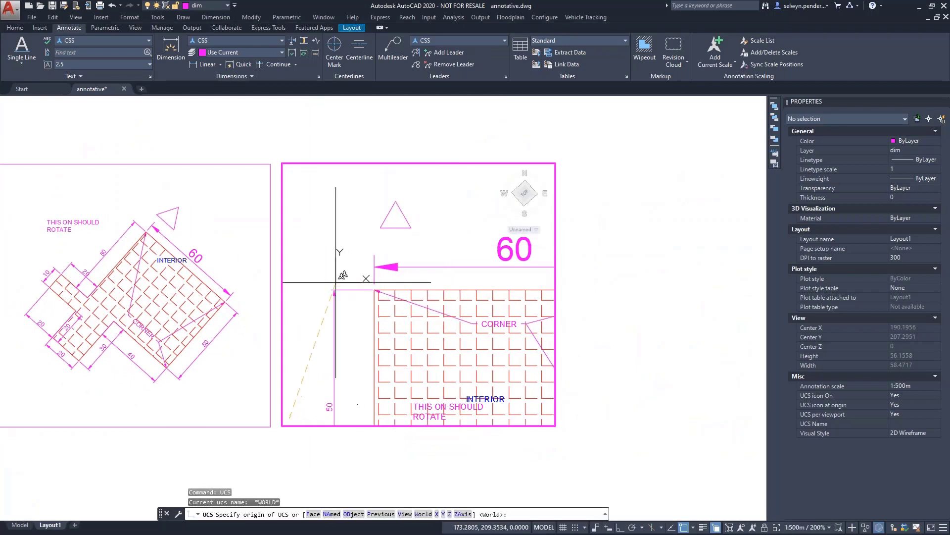
left_click(334, 291)
left_click(412, 350)
key("Return")
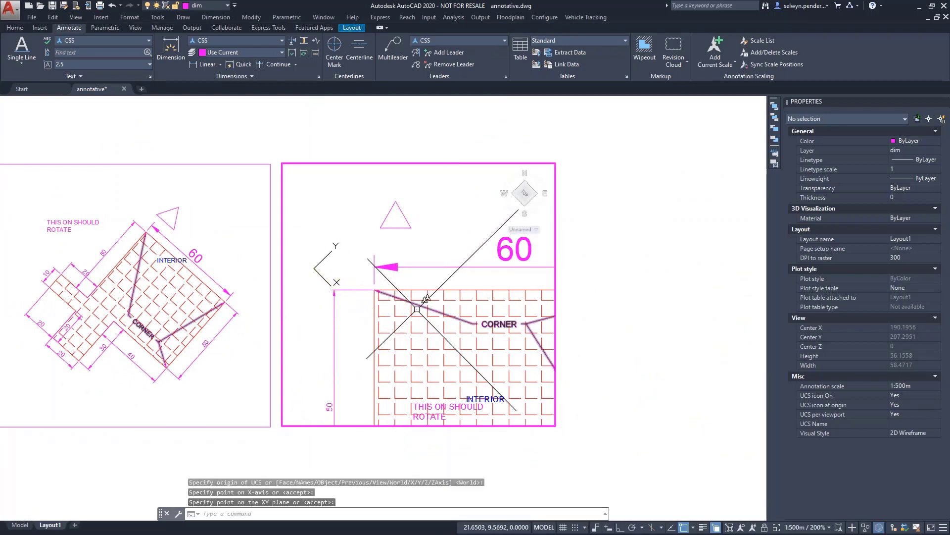
- Rotate the 1:500m viewport to the plan view of the current UCS
type("PLAN")
key("Return")
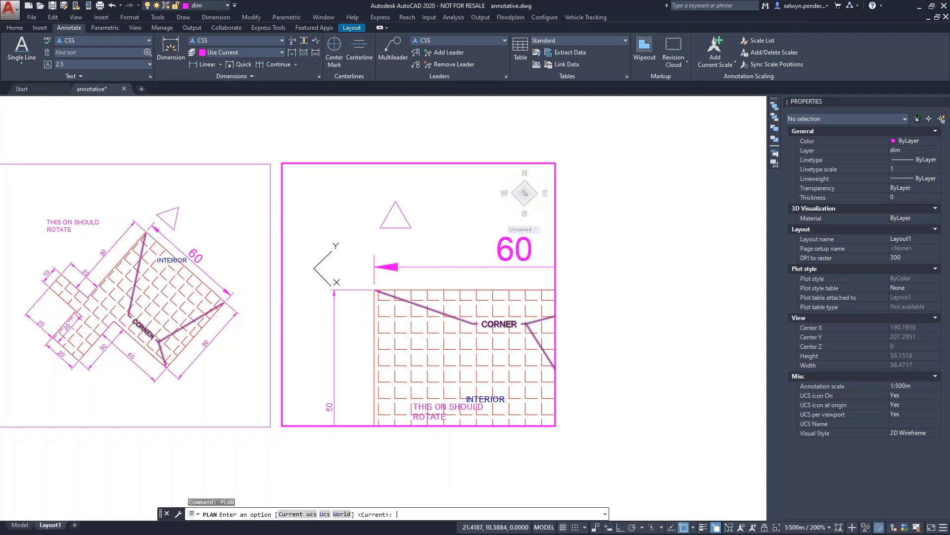
key("Return")
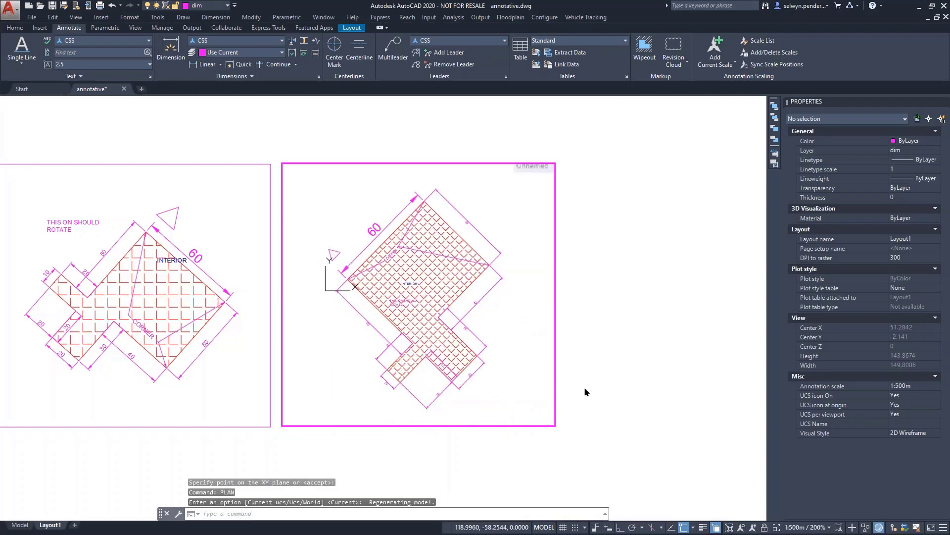
- In the 1:500m viewport, move the THIS ON SHOULD ROTATE text outside the shape to its right, and return to paper space
left_click(390, 298)
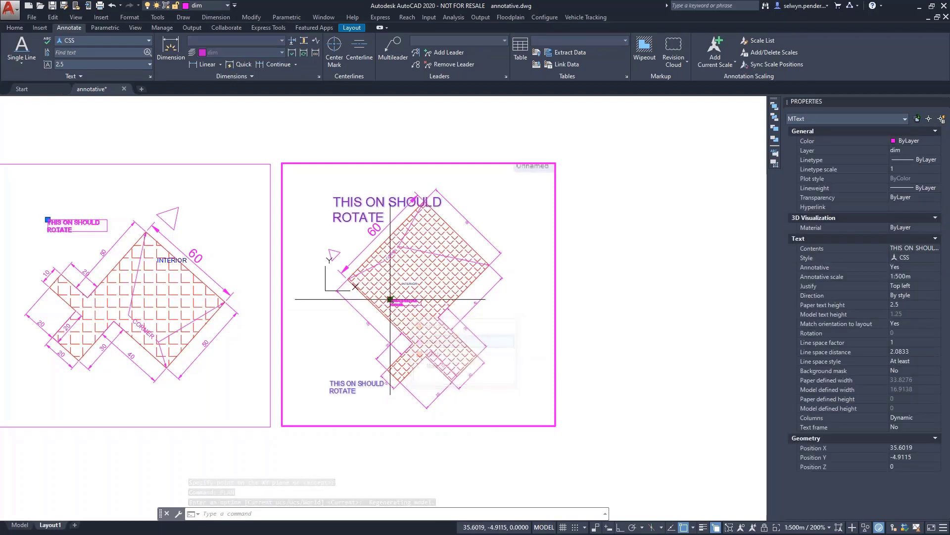
left_click(391, 299)
left_click(486, 319)
double_click(630, 363)
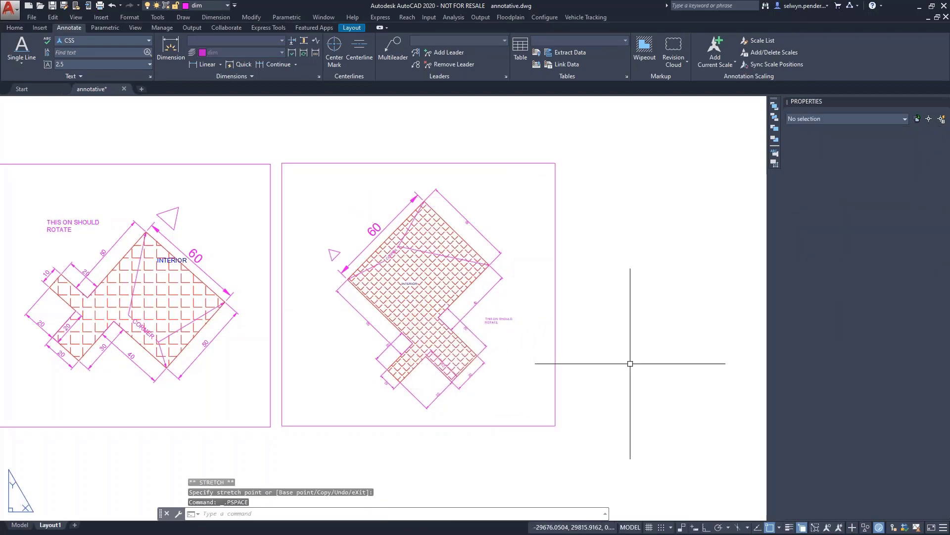
left_click(630, 363)
middle_click_drag(623, 340, 628, 343)
left_click(685, 344)
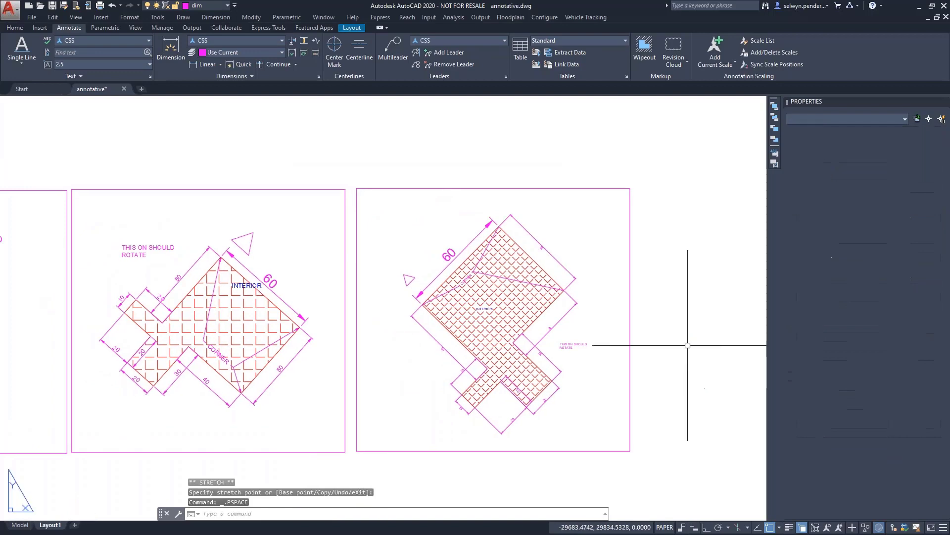
middle_click_drag(217, 281, 340, 278)
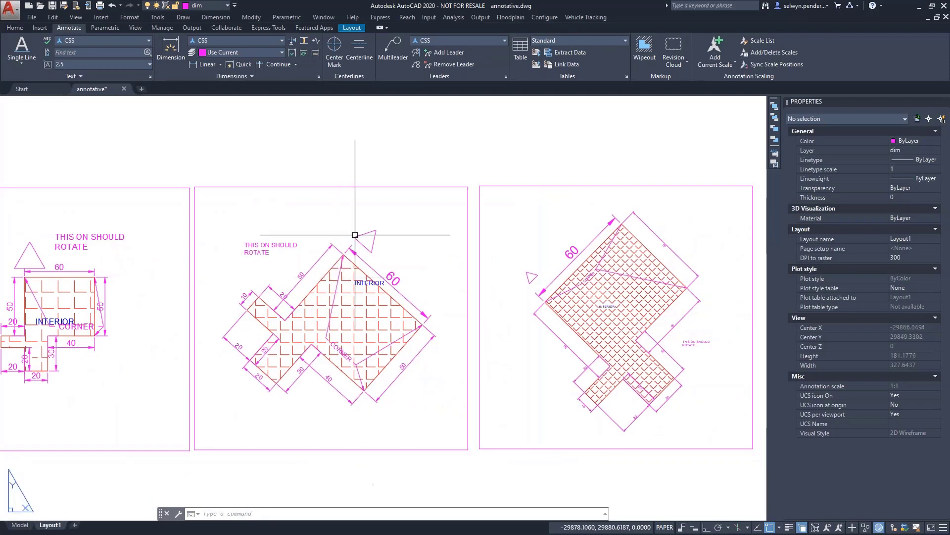
- In model space, open the TRIG_DEF block definition for editing
left_click(20, 525)
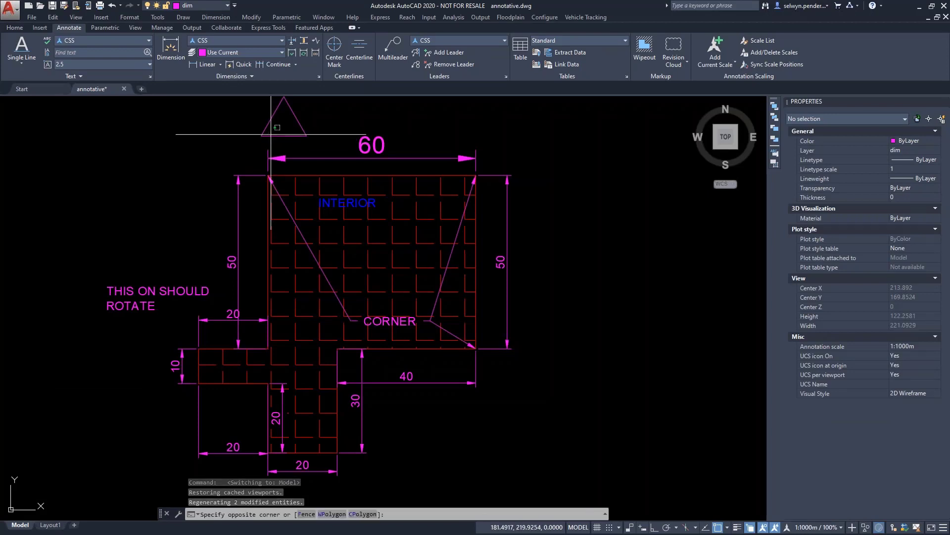
left_click(270, 129)
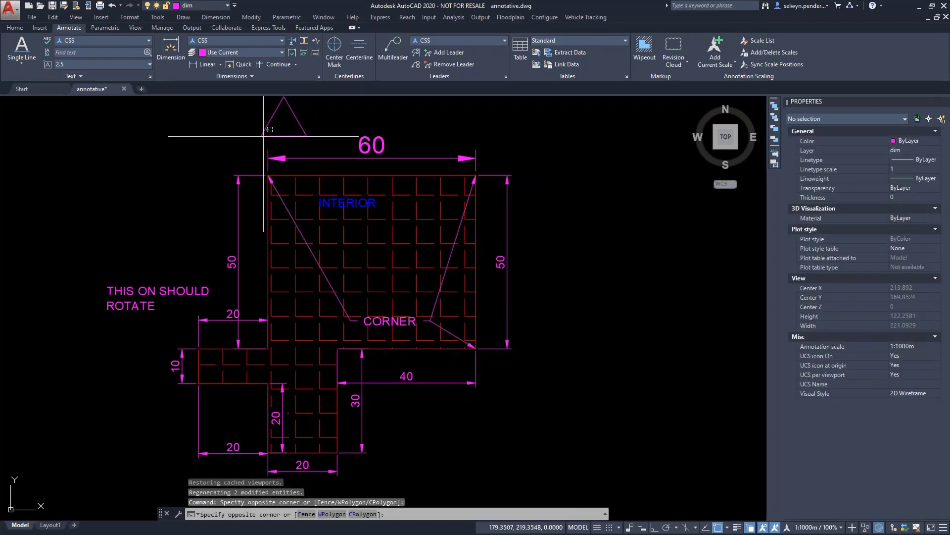
key("Escape")
key("Escape")
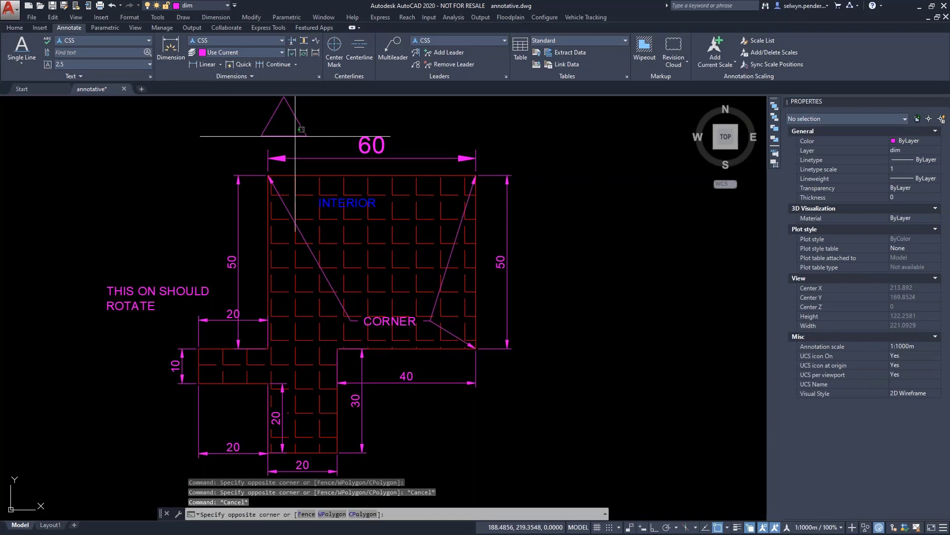
key("Escape")
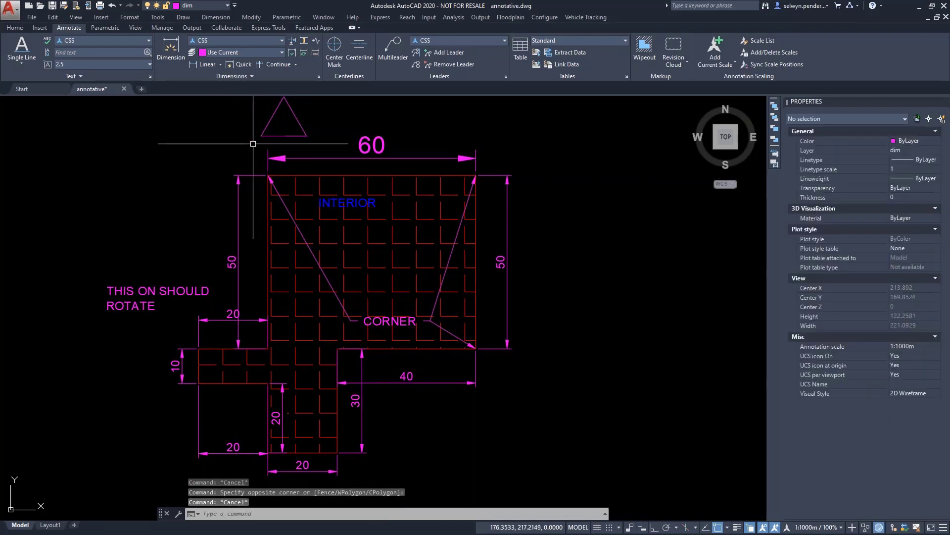
type("BEDIT")
key("Return")
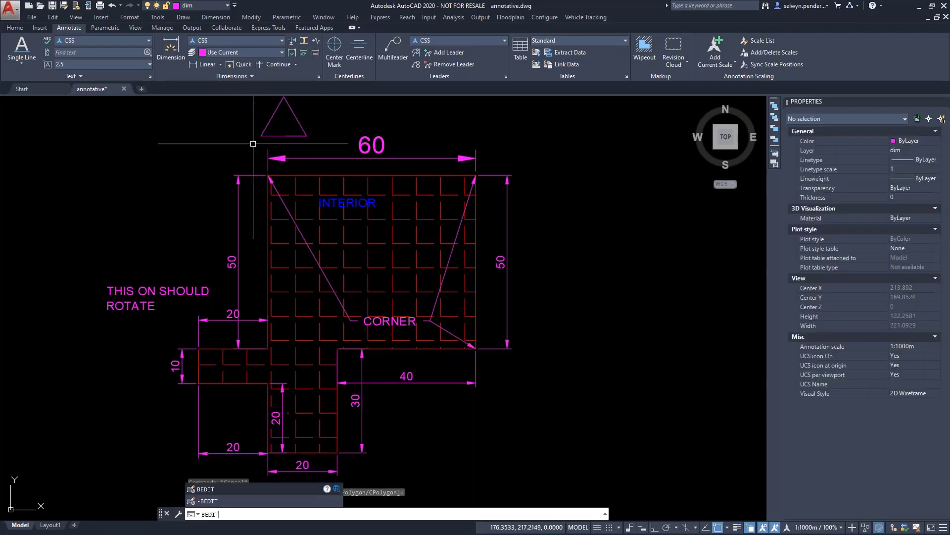
left_click(616, 200)
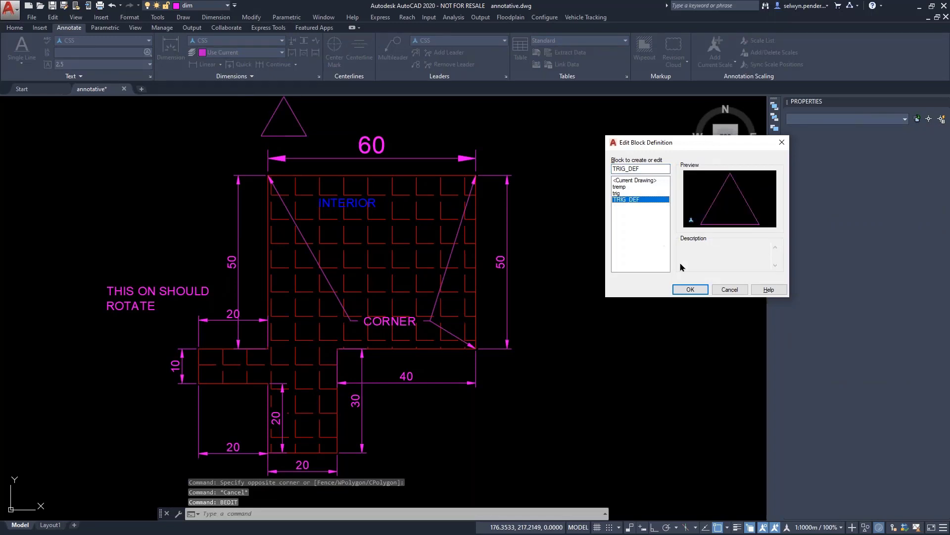
left_click(690, 291)
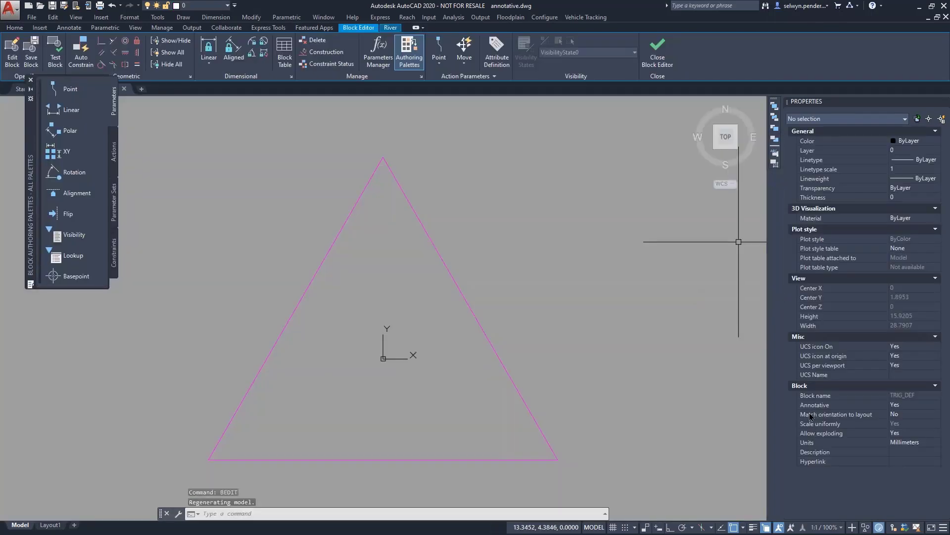
- Set the TRIG_DEF block to match orientation to layout, and close the block editor saving the changes
left_click(904, 416)
left_click(902, 424)
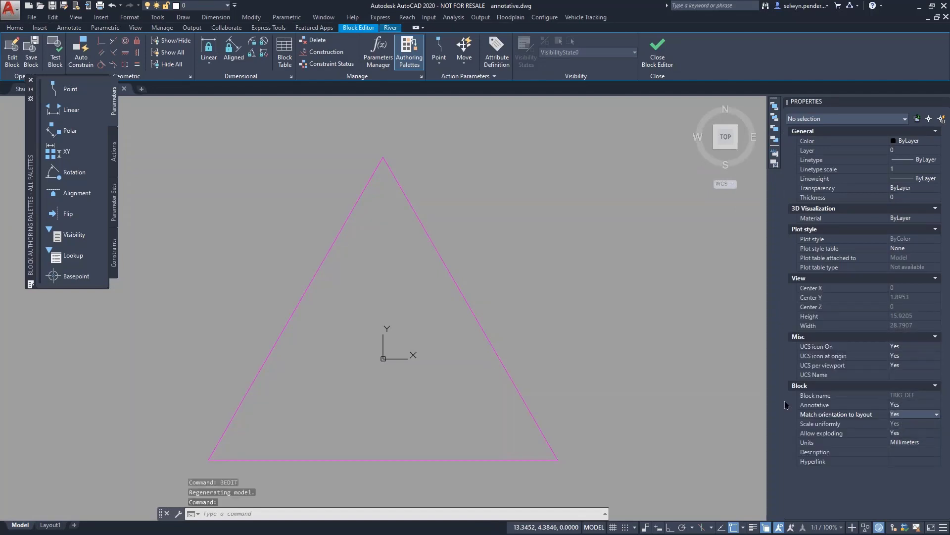
left_click(597, 244)
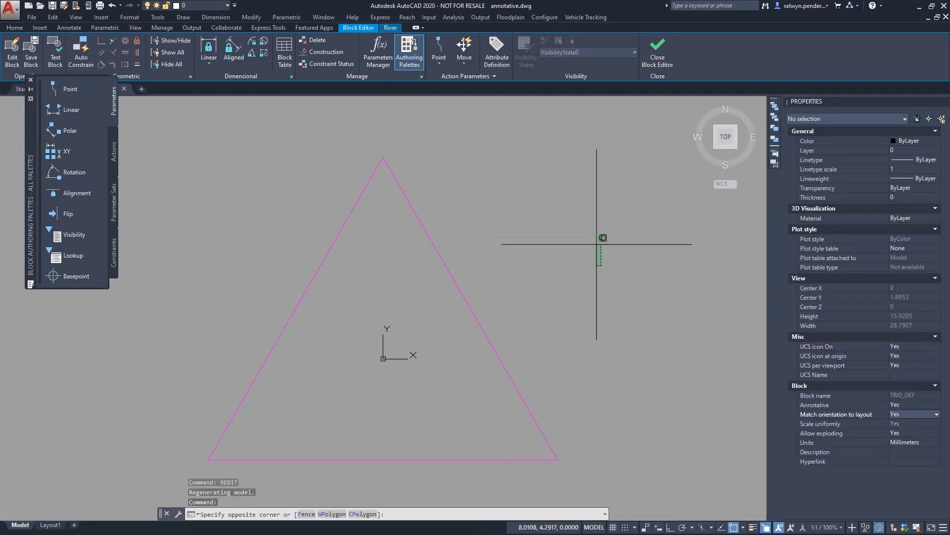
left_click(657, 50)
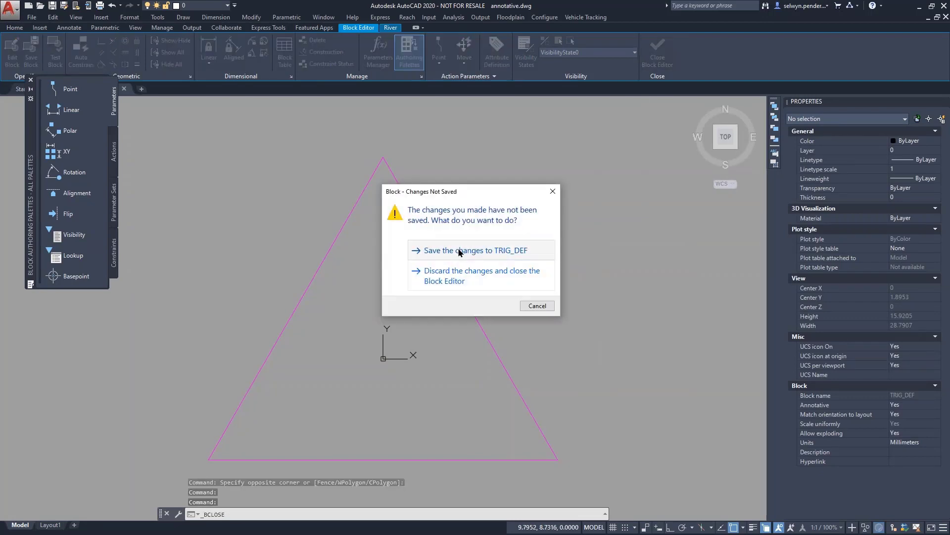
left_click(455, 250)
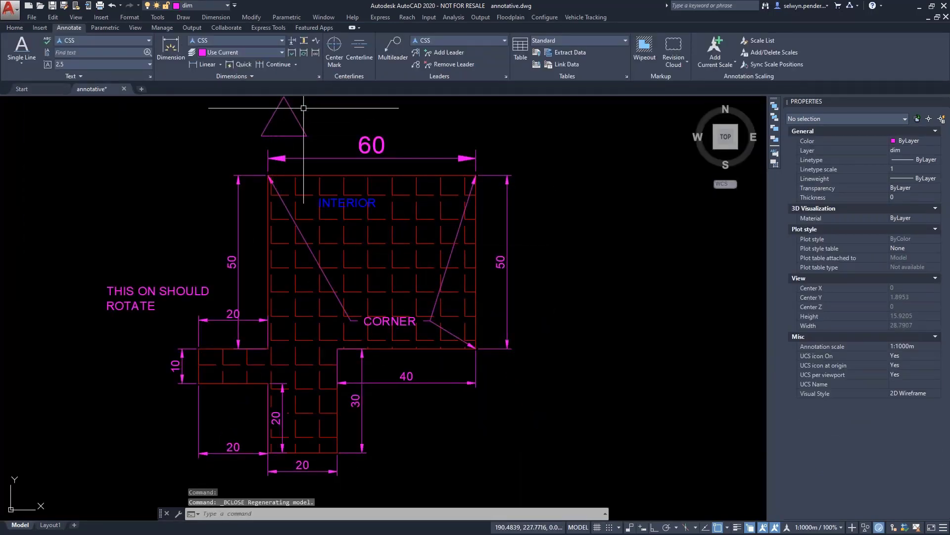
- In Layout1, set the annotation scale of the rightmost viewport to 1:1000m
left_click(50, 524)
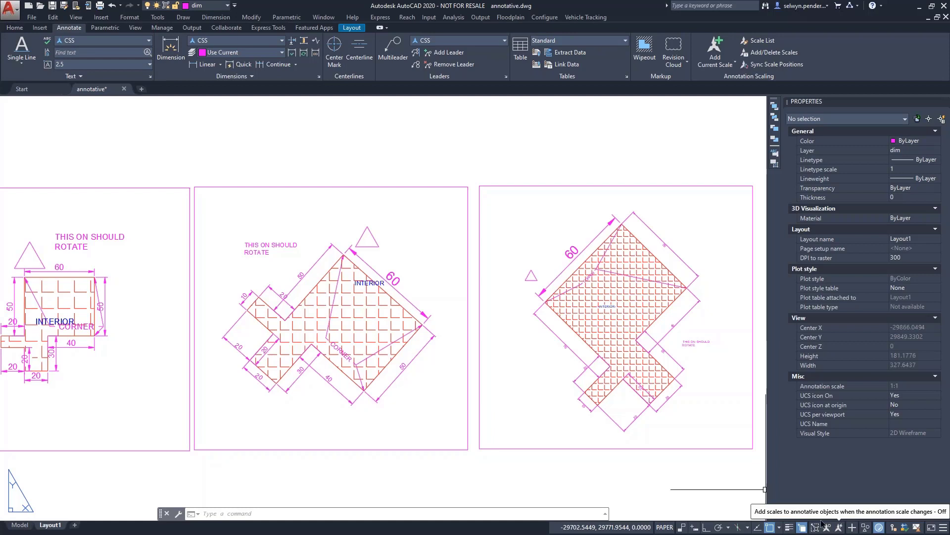
double_click(738, 414)
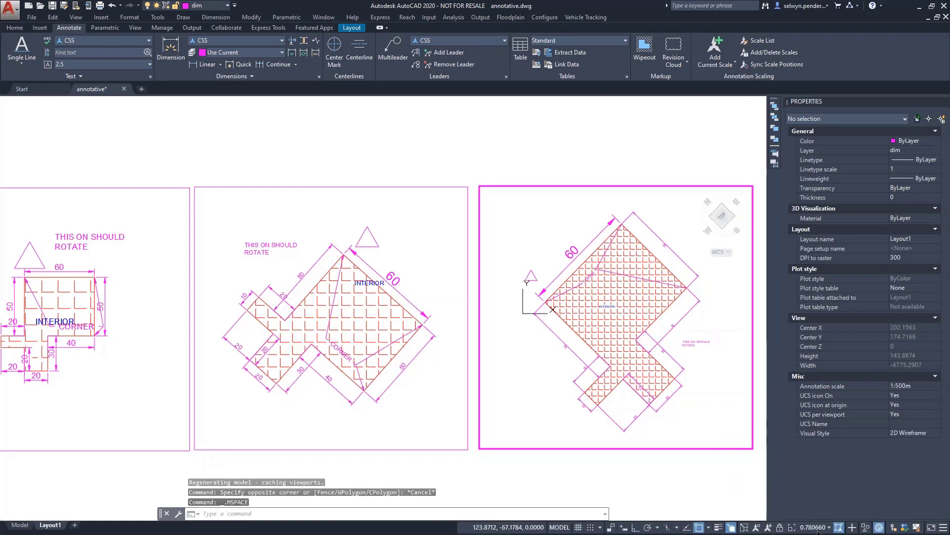
double_click(713, 489)
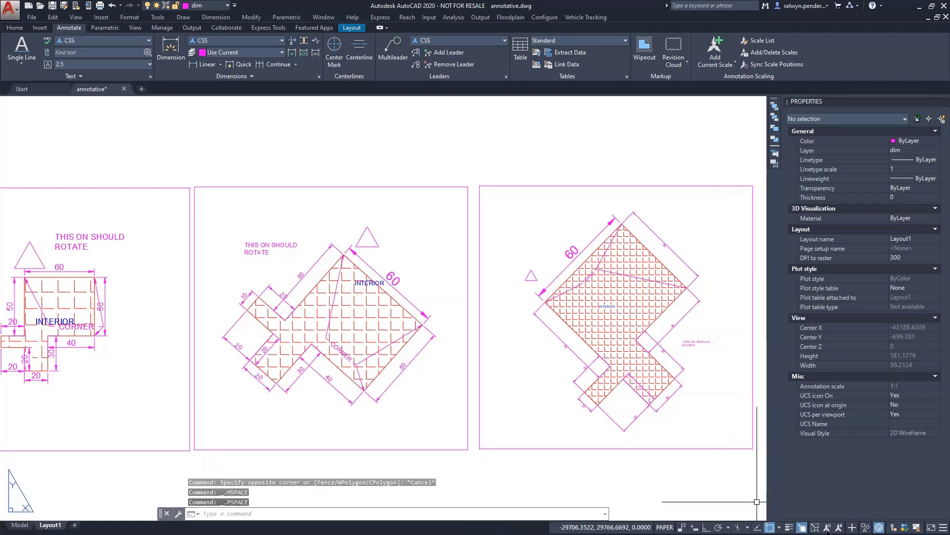
left_click(552, 455)
left_click(527, 434)
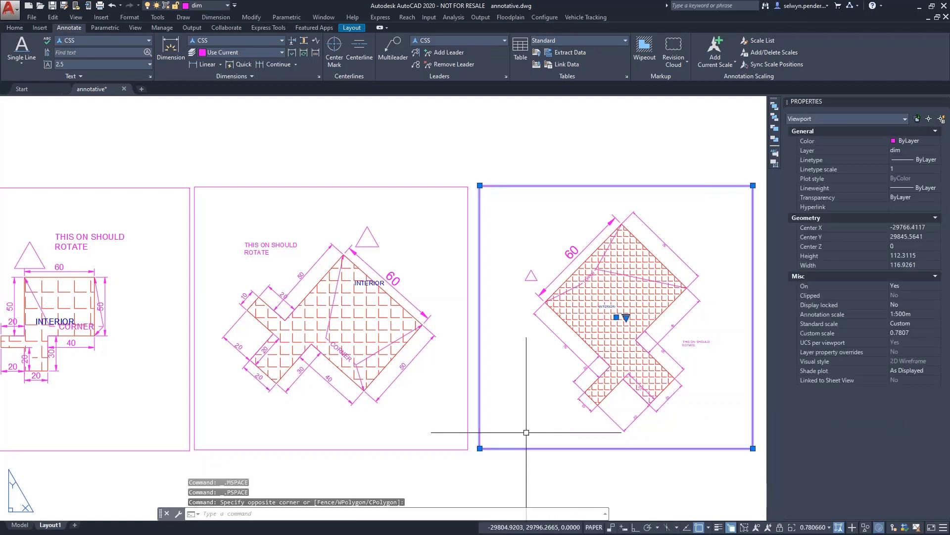
left_click(913, 315)
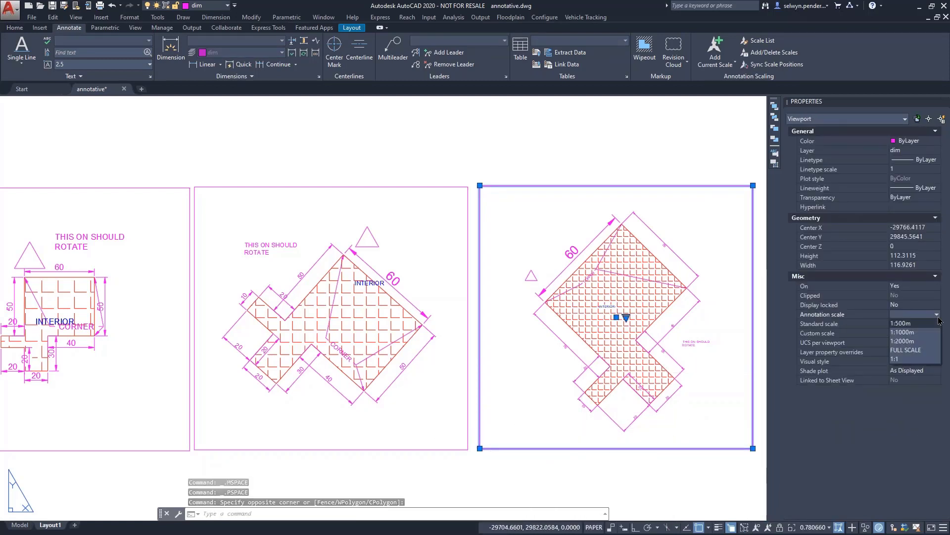
left_click(908, 339)
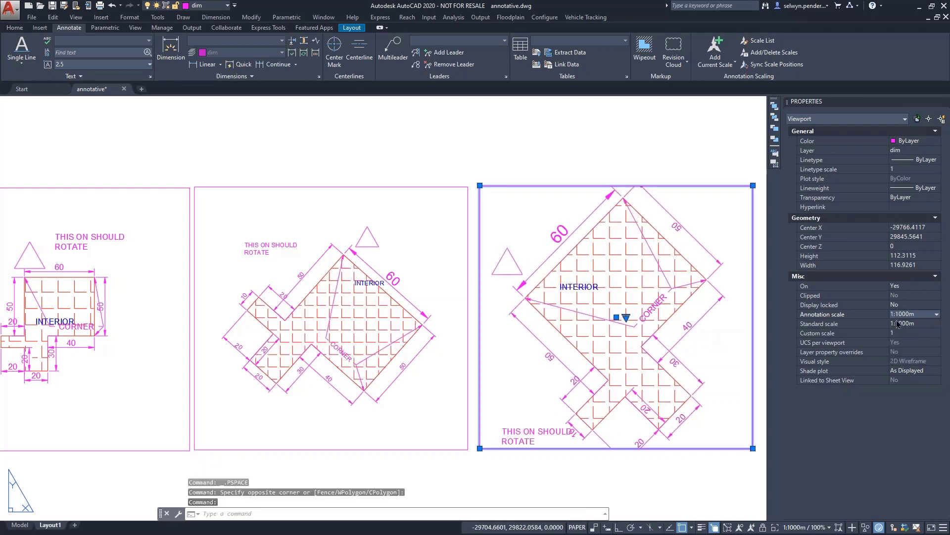
left_click(614, 148)
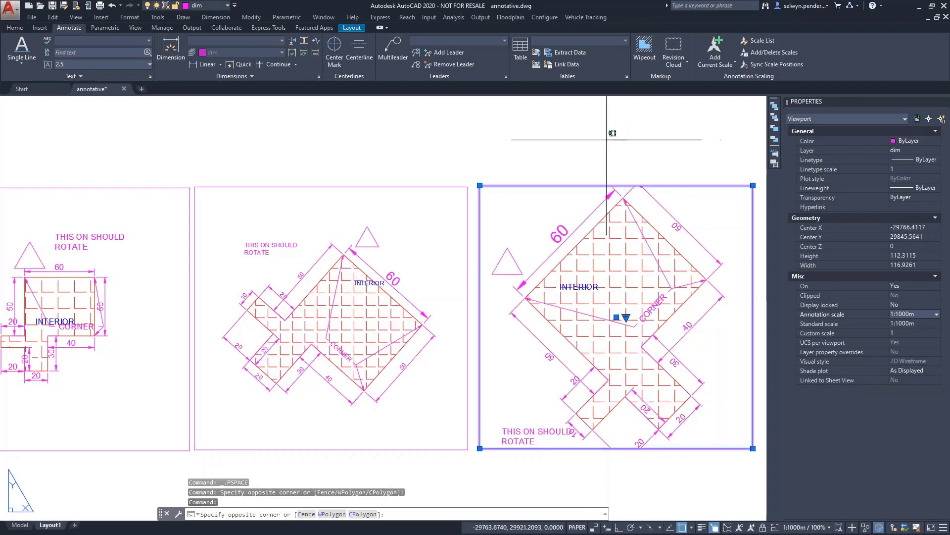
left_click(693, 218)
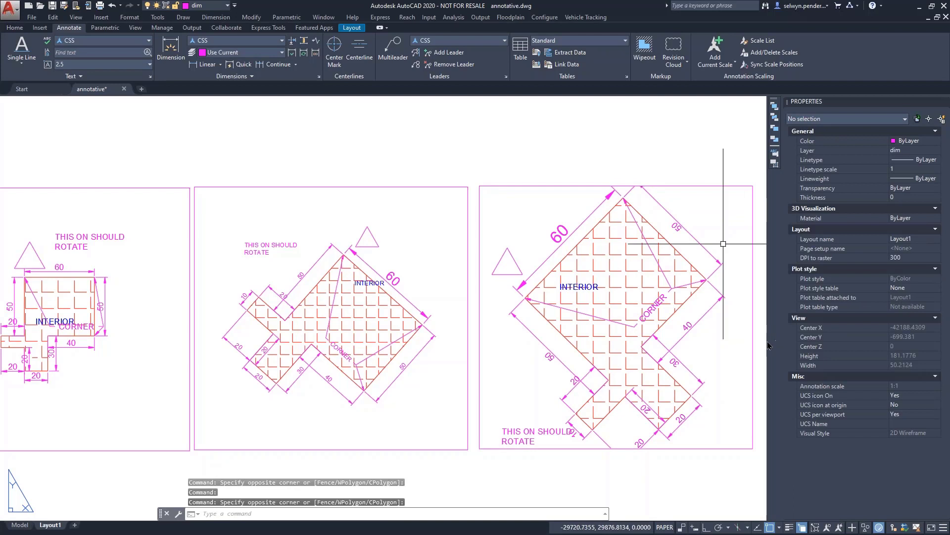
- Try a different annotation scale on the rightmost viewport and clear the selection
left_click(755, 330)
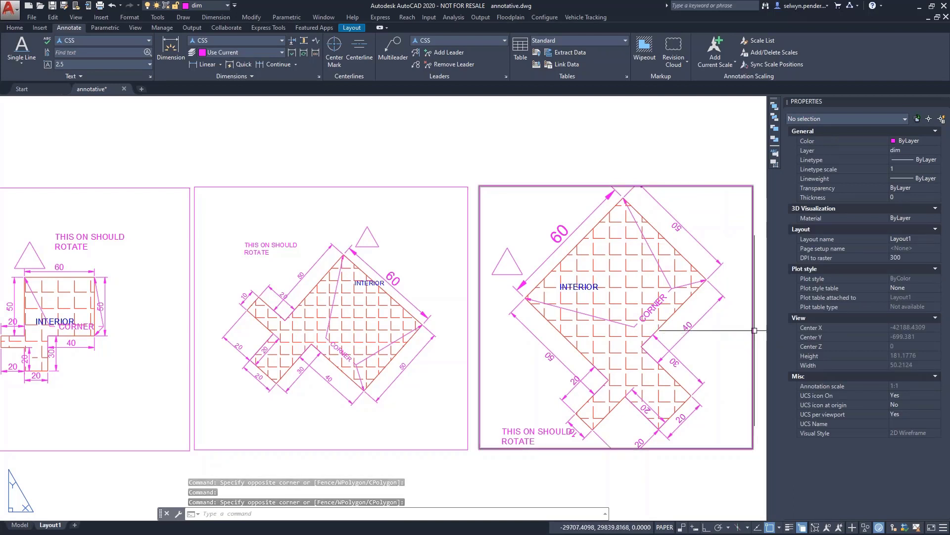
left_click(911, 315)
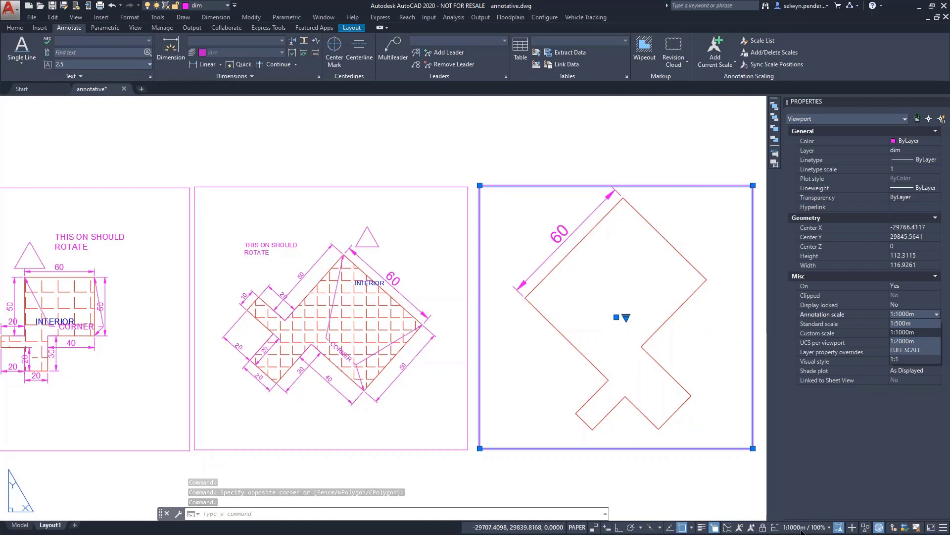
key("Escape")
key("Escape")
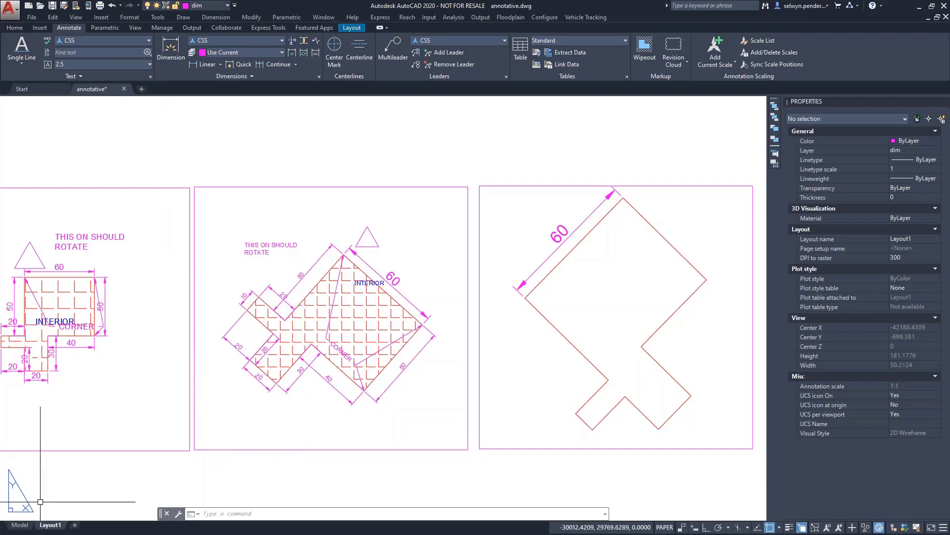
- In model space, show annotative objects only for the current scale and set the annotation scale to 1:2000m
left_click(17, 526)
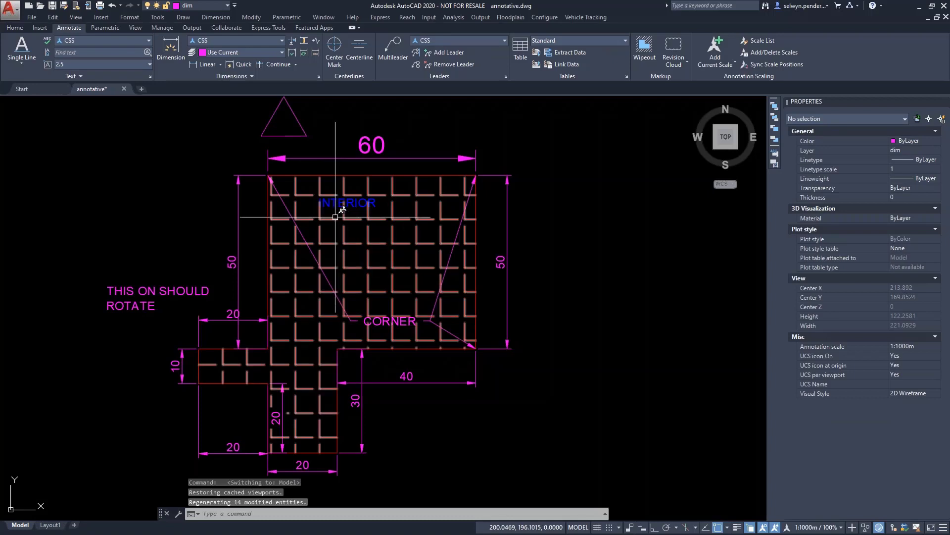
scroll(338, 210, "up", 2)
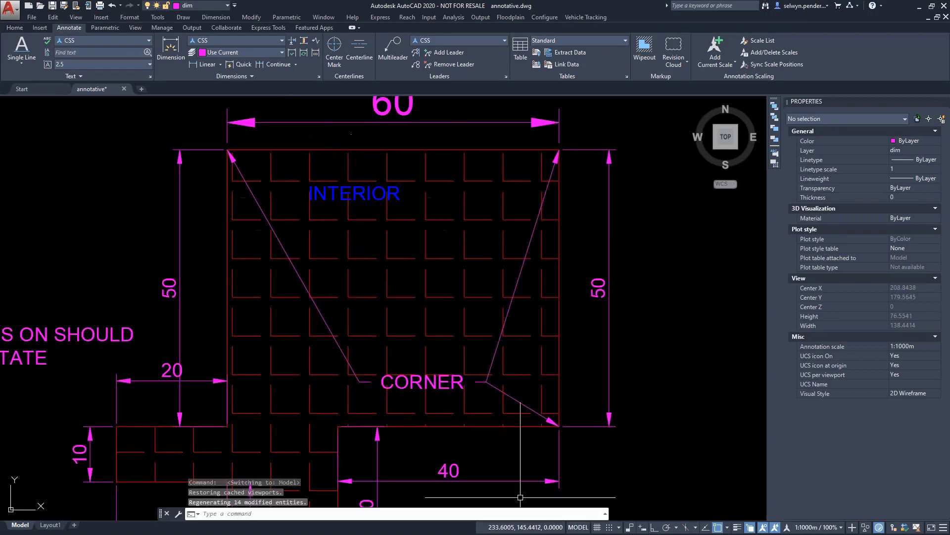
left_click(763, 526)
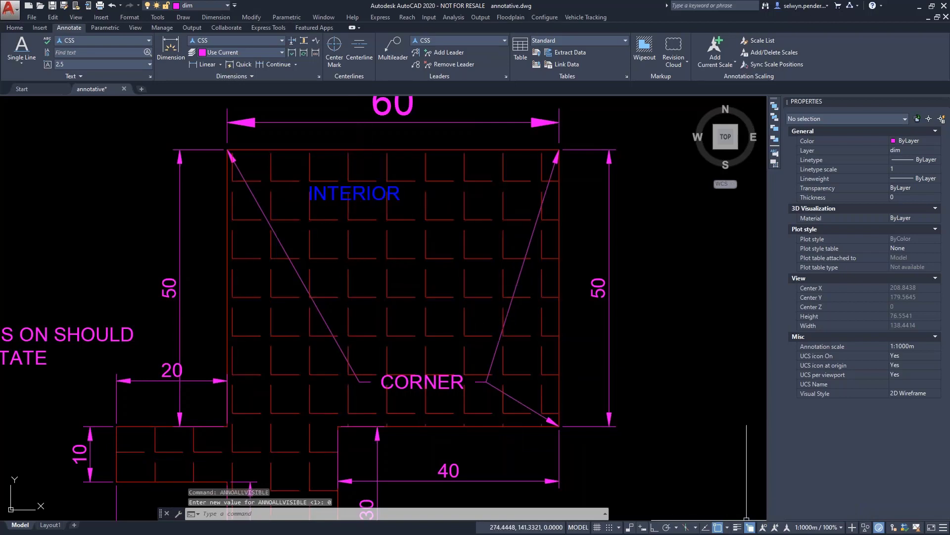
left_click(817, 527)
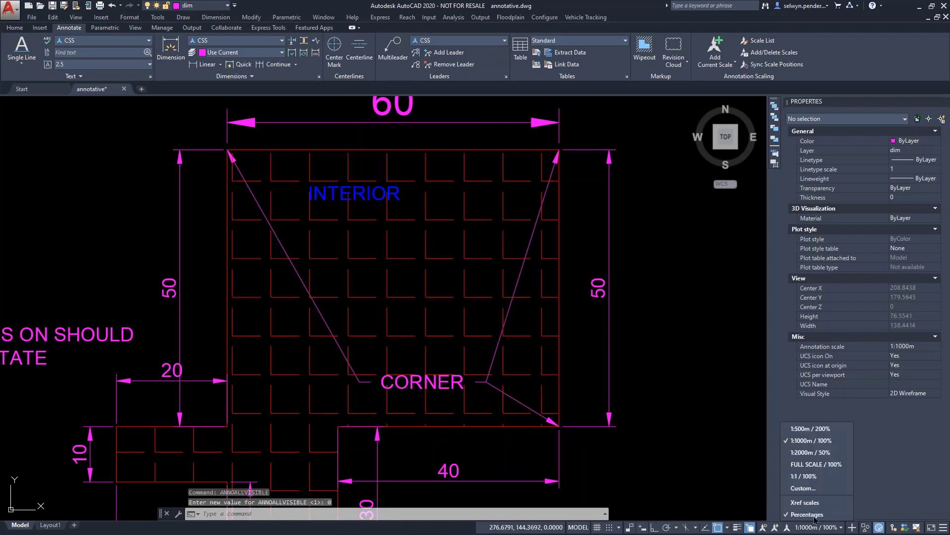
left_click(810, 452)
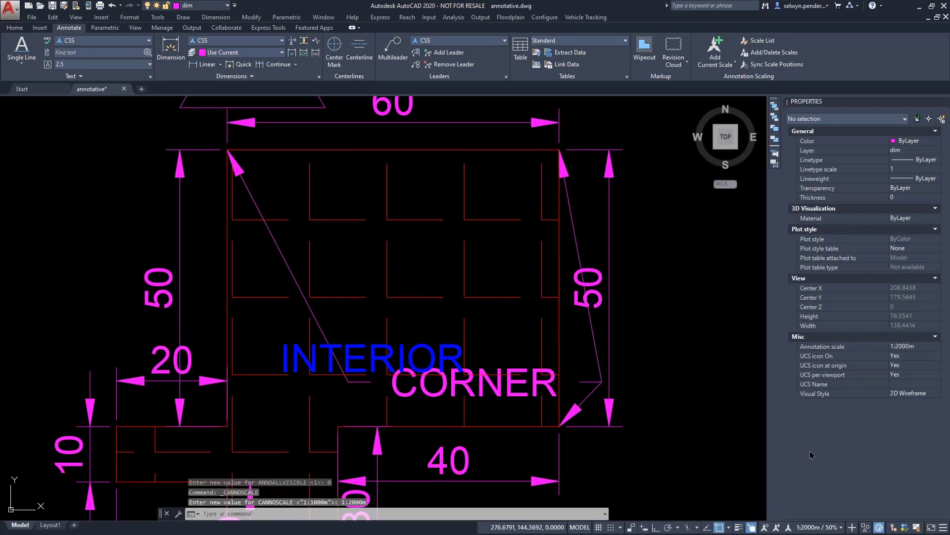
- Delete the red annotative ANGLE hatch that fills the shape
left_click(484, 295)
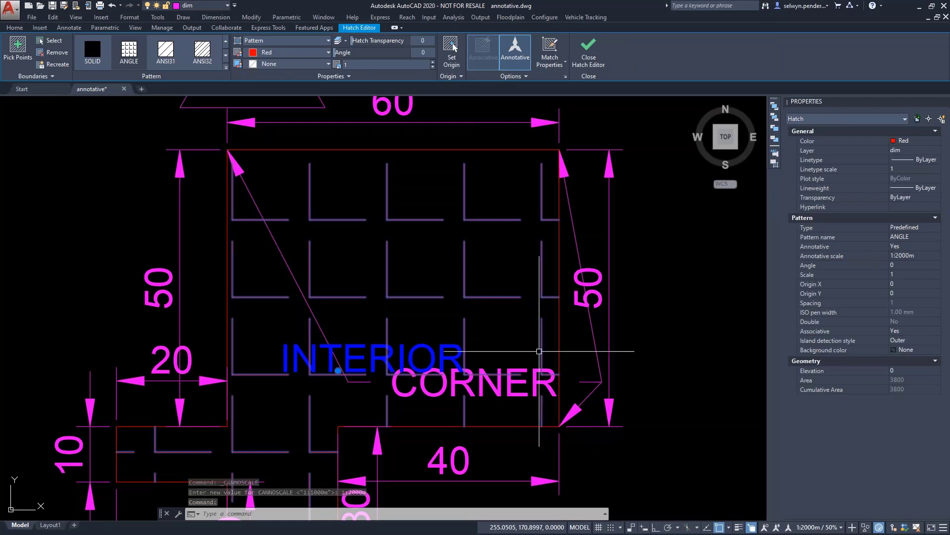
left_click(87, 243)
left_click(89, 241)
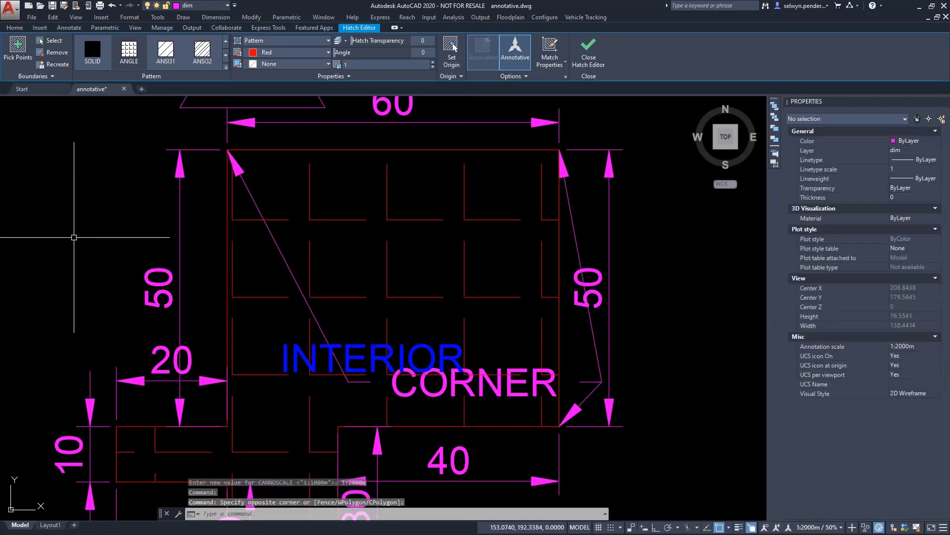
left_click(361, 296)
key("Delete")
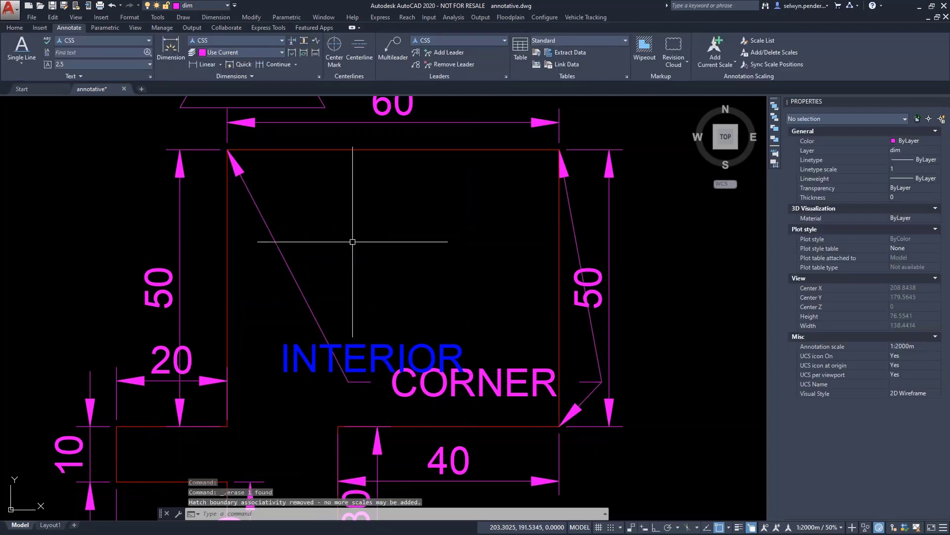
- Hatch the inside of the red outline with the yellow ANGLE pattern at scale 1, associative and not annotative
type("H")
key("Return")
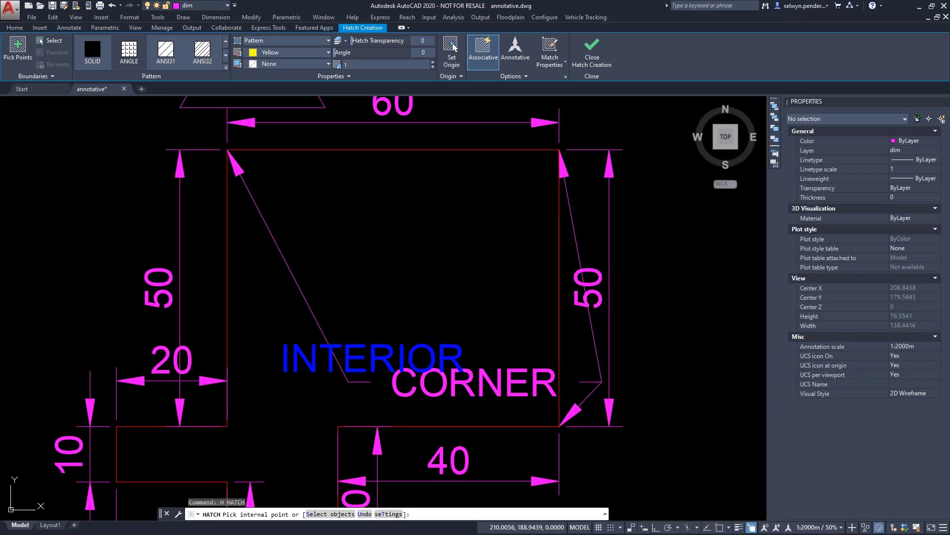
left_click(396, 256)
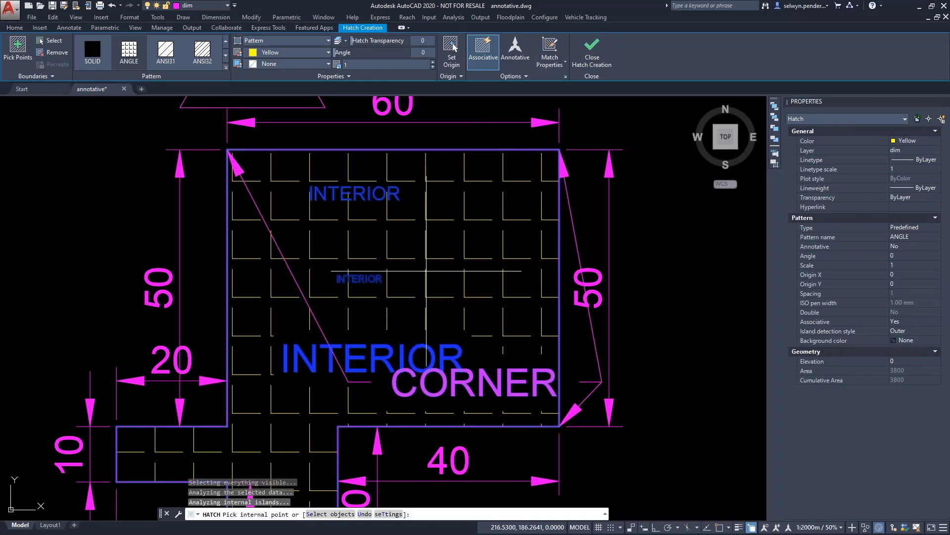
left_click(680, 343)
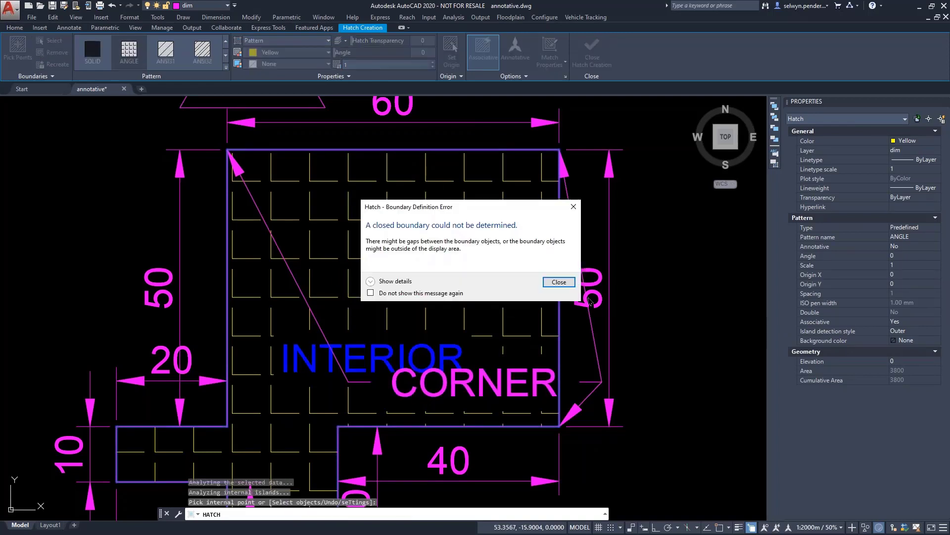
left_click(557, 282)
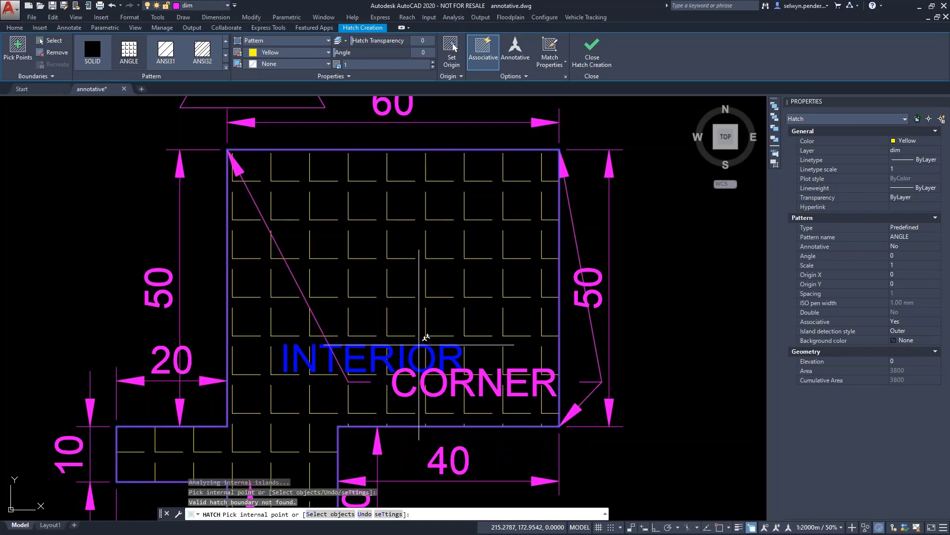
key("Escape")
- Bring the blue INTERIOR text to the front of the draw order and clear the selection
left_click(416, 347)
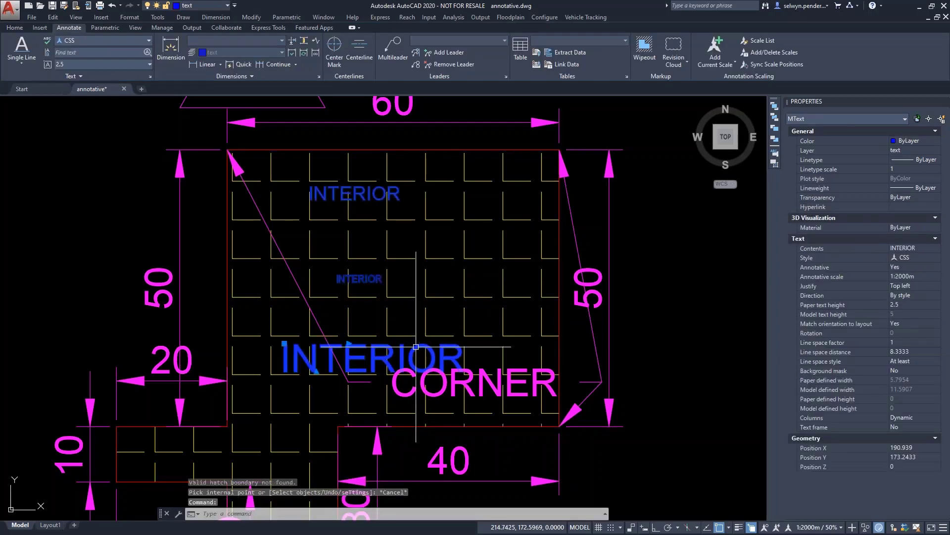
right_click(416, 347)
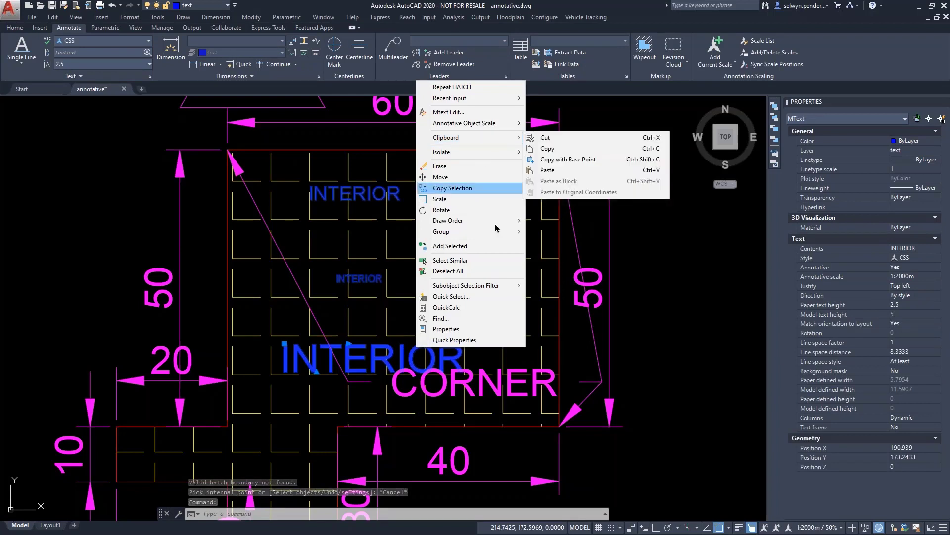
mouse_move(478, 221)
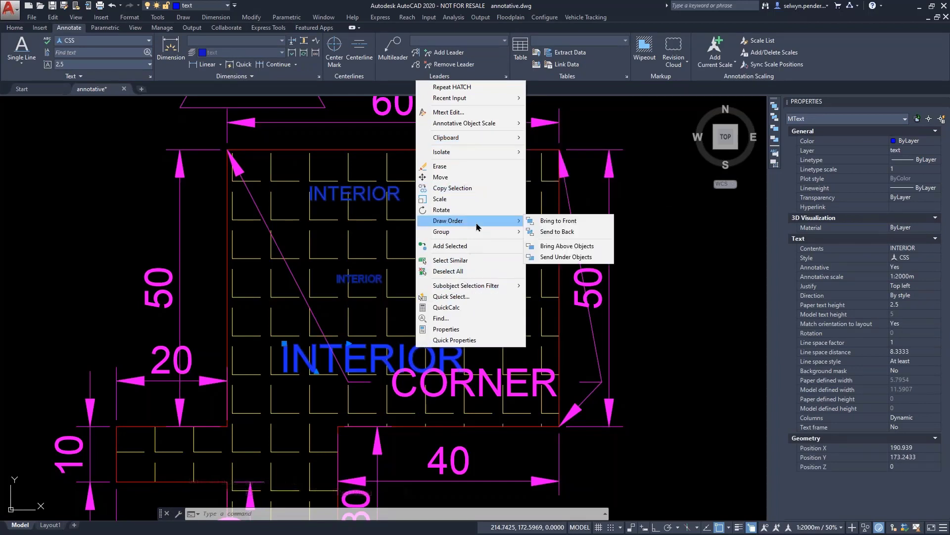
left_click(561, 243)
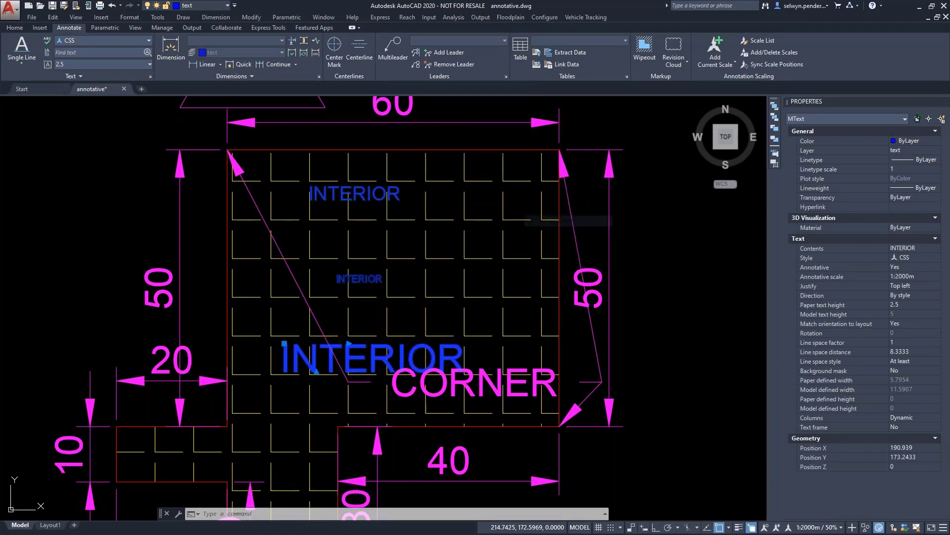
left_click(526, 322)
key("Return")
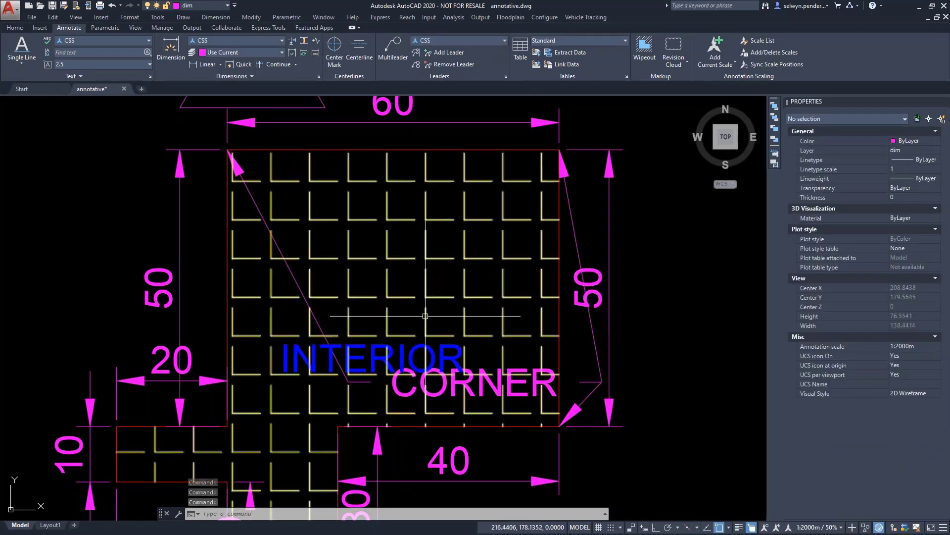
- Add the INTERIOR text to the yellow ANGLE hatch as a boundary object
left_click(437, 326)
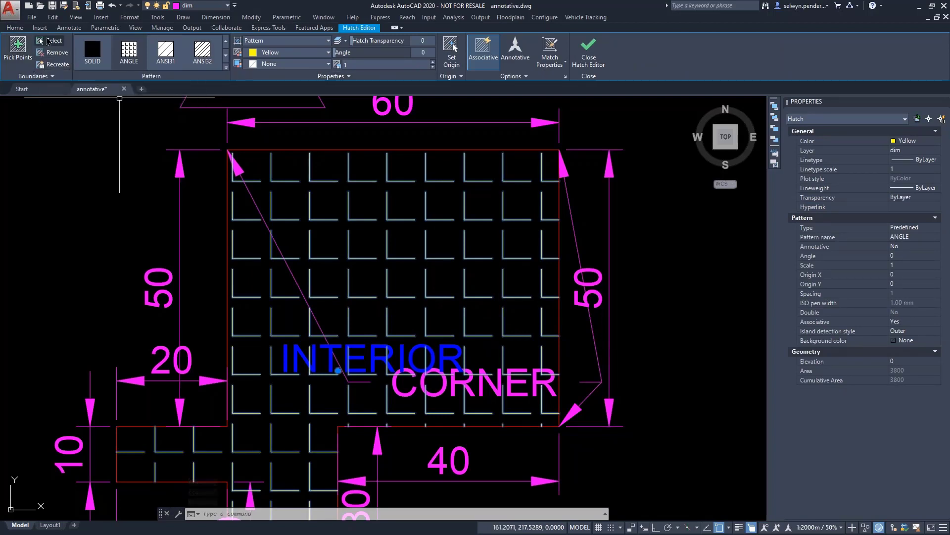
left_click(49, 41)
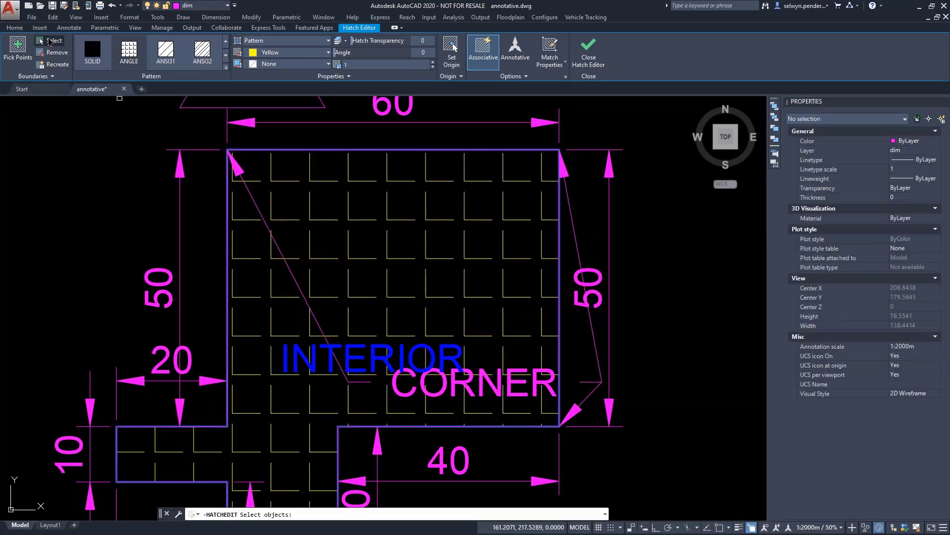
left_click(315, 360)
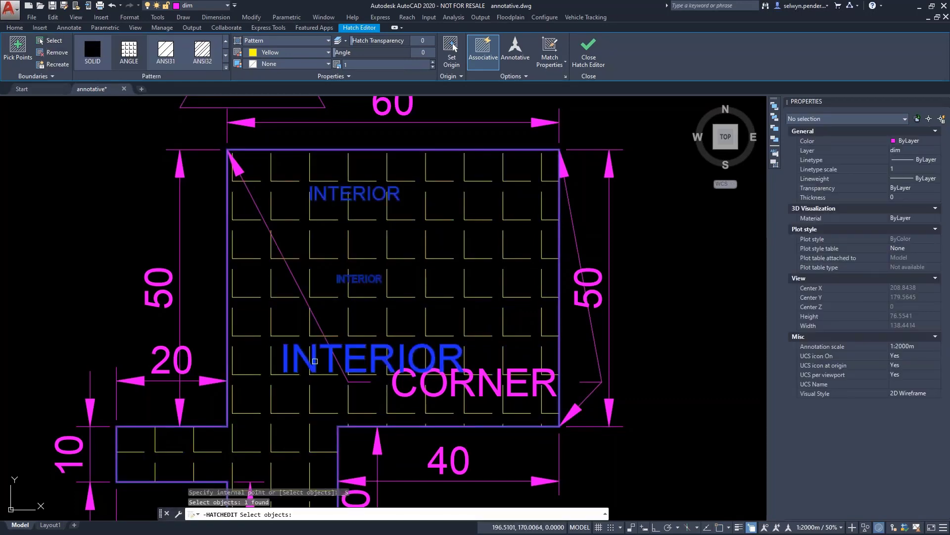
key("Return")
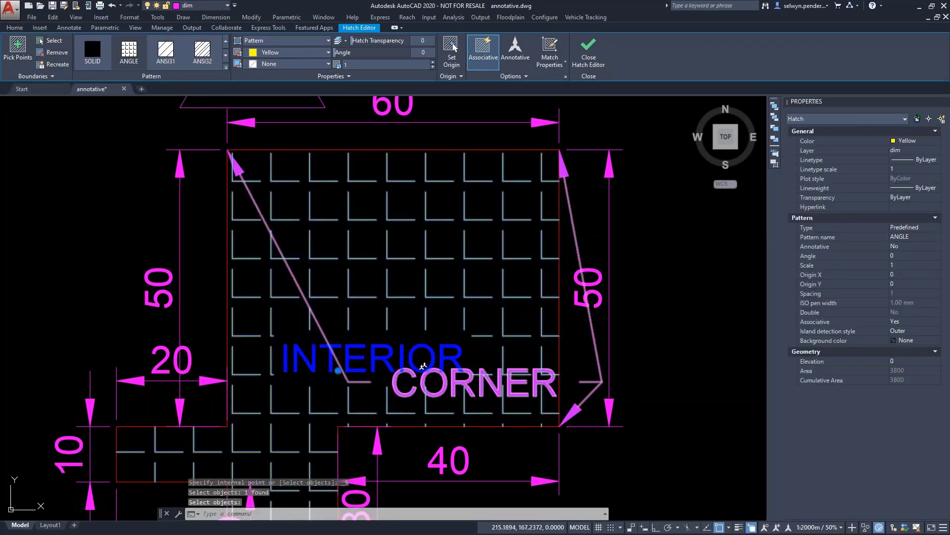
key("Escape")
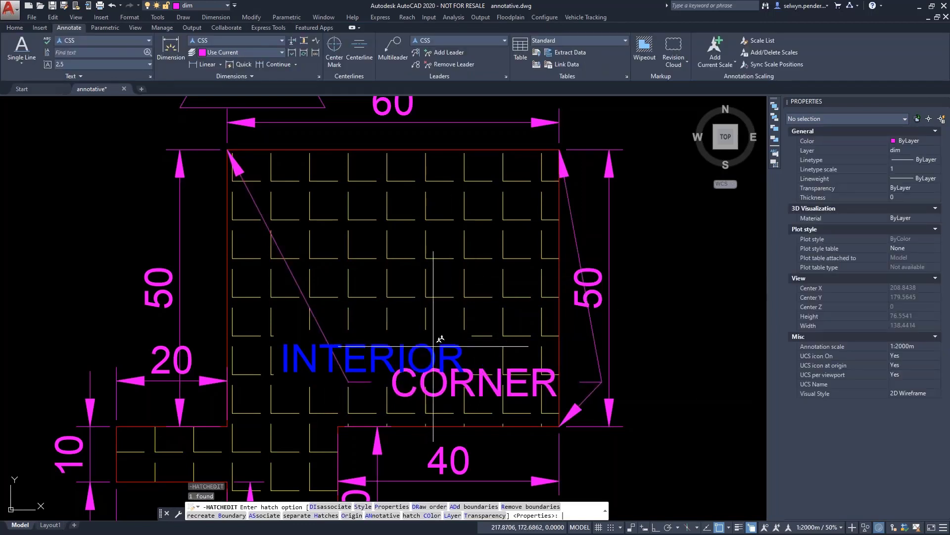
- Cancel the repeated hatch edit and undo the addition of the INTERIOR text to the hatch boundary
type("U")
key("Return")
key("Return")
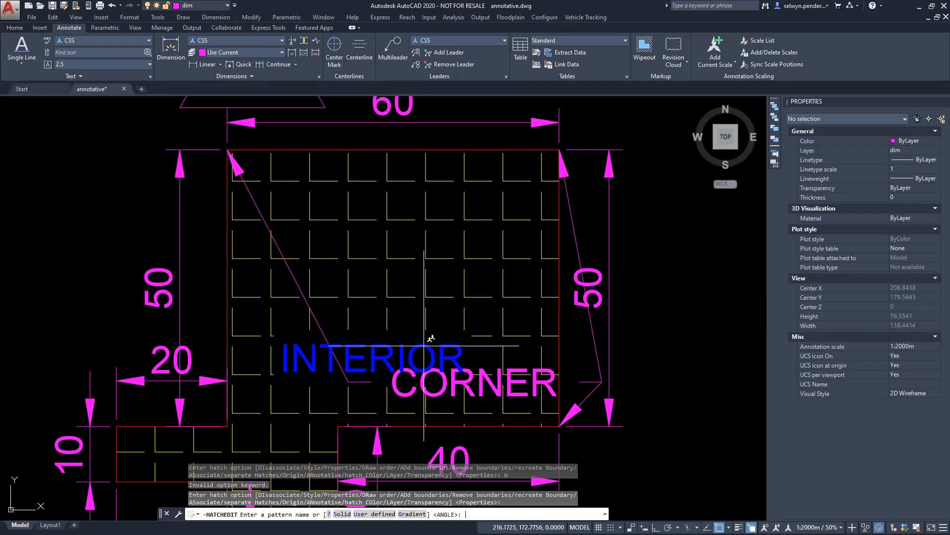
key("Escape")
type("u")
key("Return")
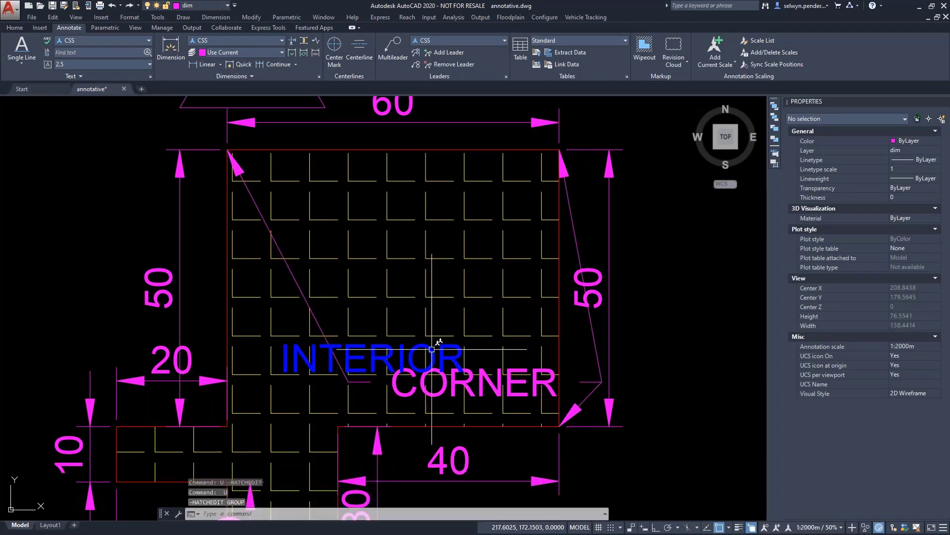
- Select the yellow hatch again, include the INTERIOR text among its boundary objects and clear the selection
left_click(319, 256)
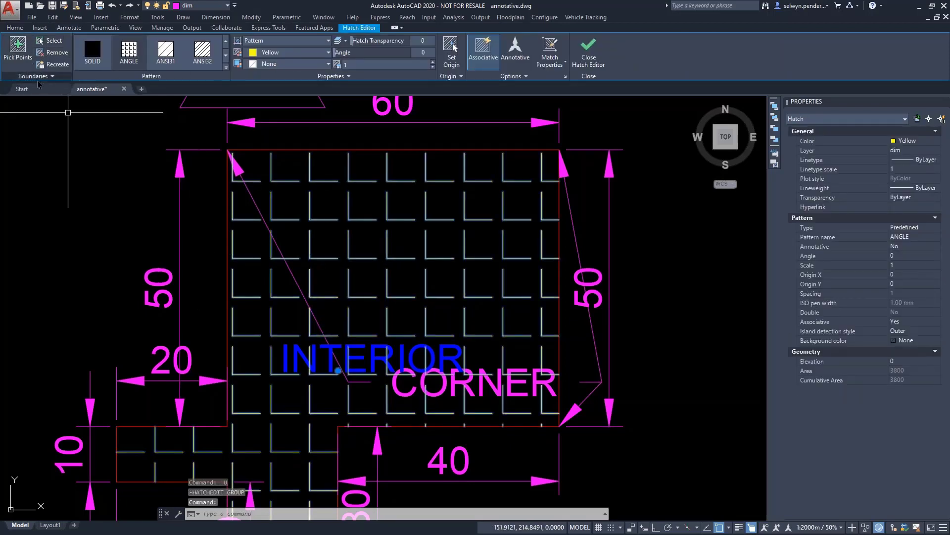
left_click(54, 44)
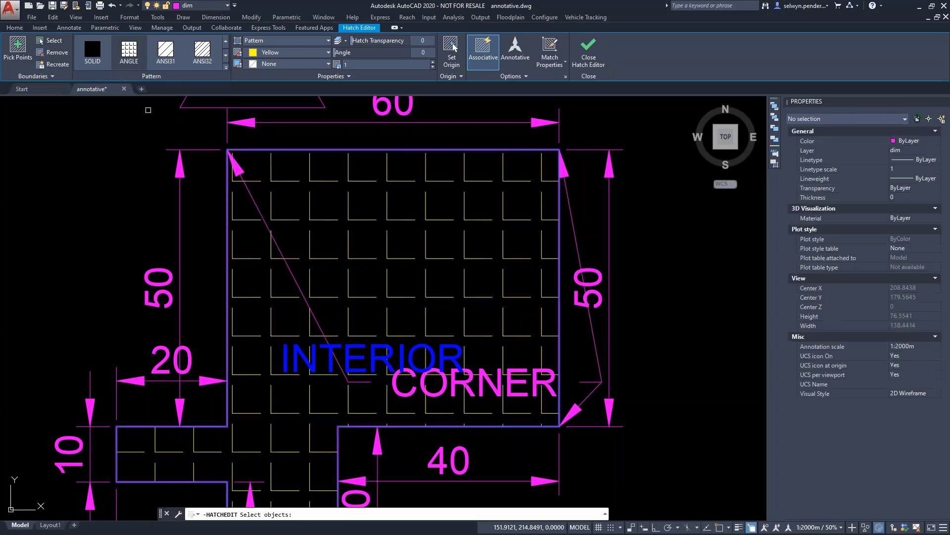
left_click(331, 369)
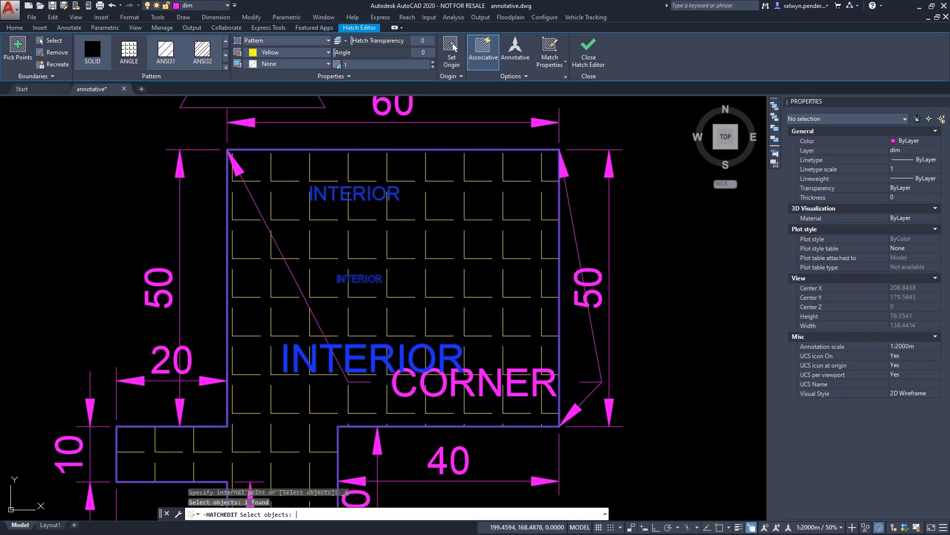
key("Return")
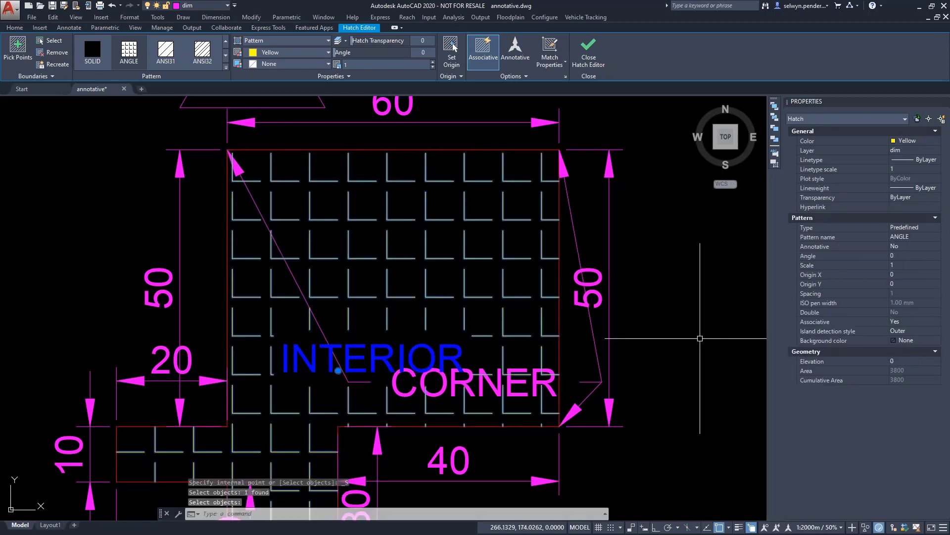
left_click(679, 310)
- Move the 1:2000m representation of the INTERIOR text up into the upper part of the hatched shape
mouse_move(641, 317)
middle_mouse_down()
mouse_move(581, 290)
mouse_move(603, 262)
middle_mouse_up()
left_click(308, 291)
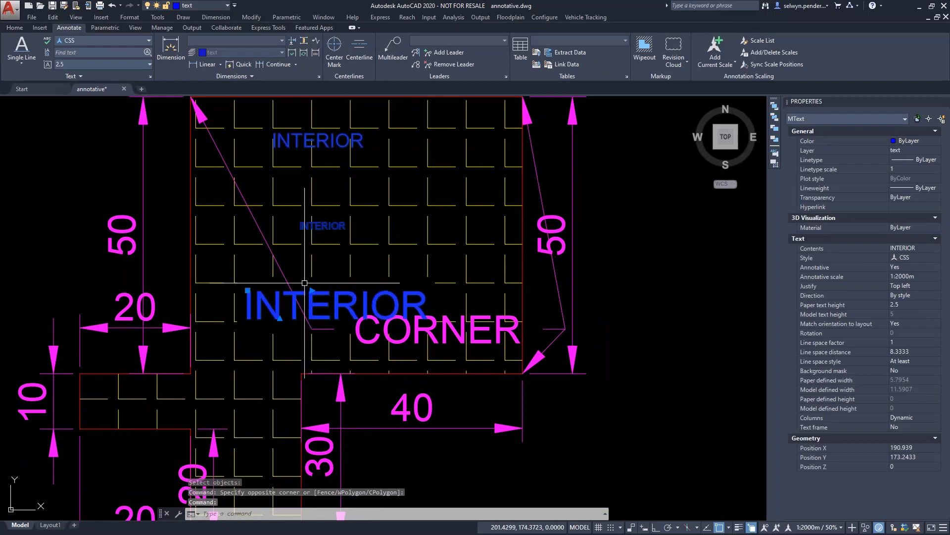
left_click(248, 289)
left_click(315, 162)
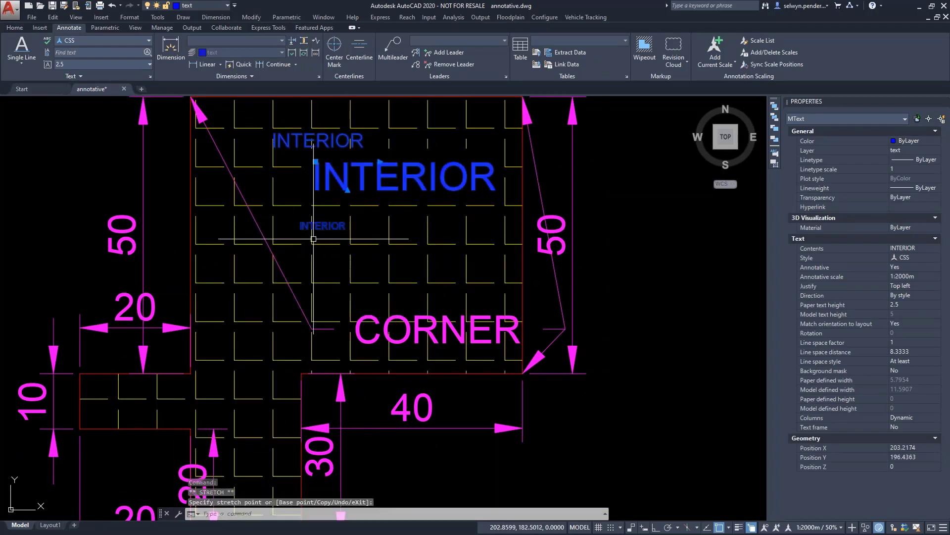
left_click(638, 243)
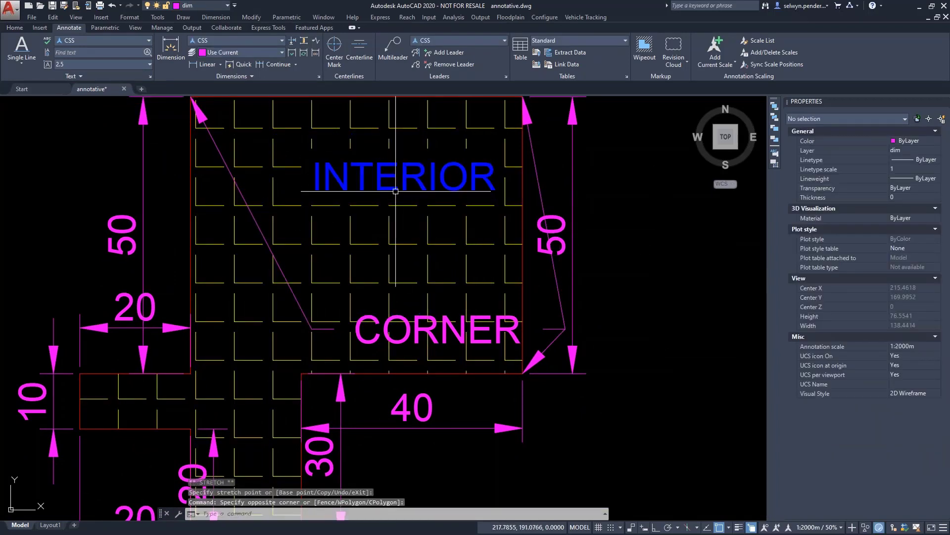
- Set the model space annotation scale to 1:500m and inspect the hatch gap around the INTERIOR text
middle_click_drag(454, 191, 462, 259)
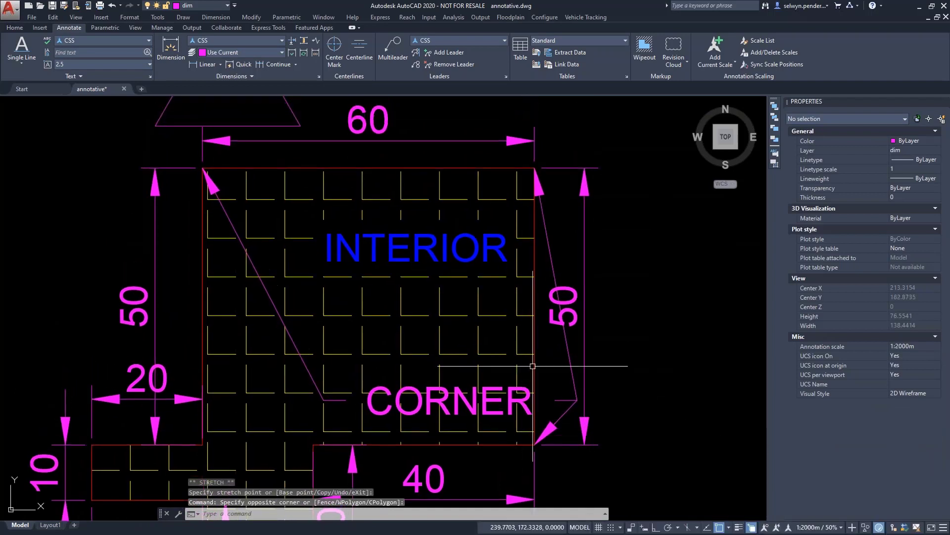
left_click(829, 530)
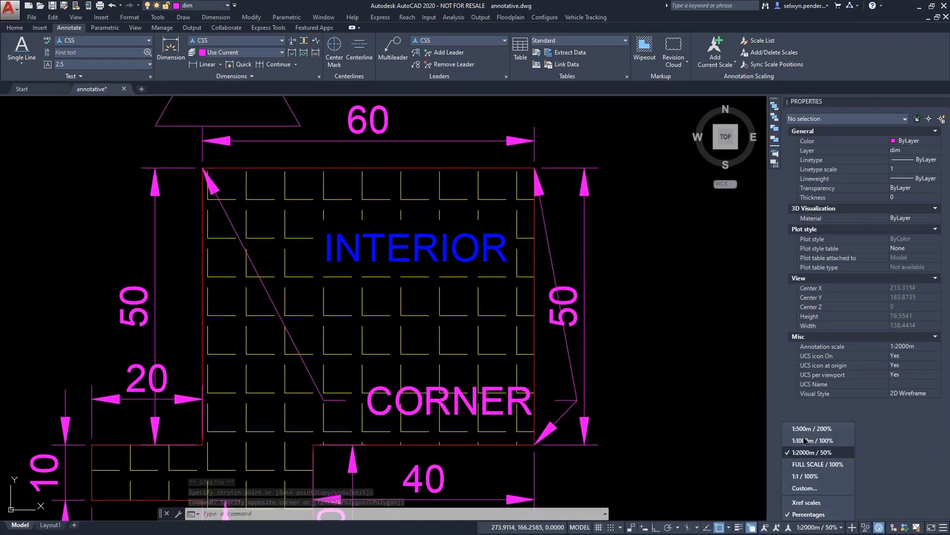
left_click(811, 448)
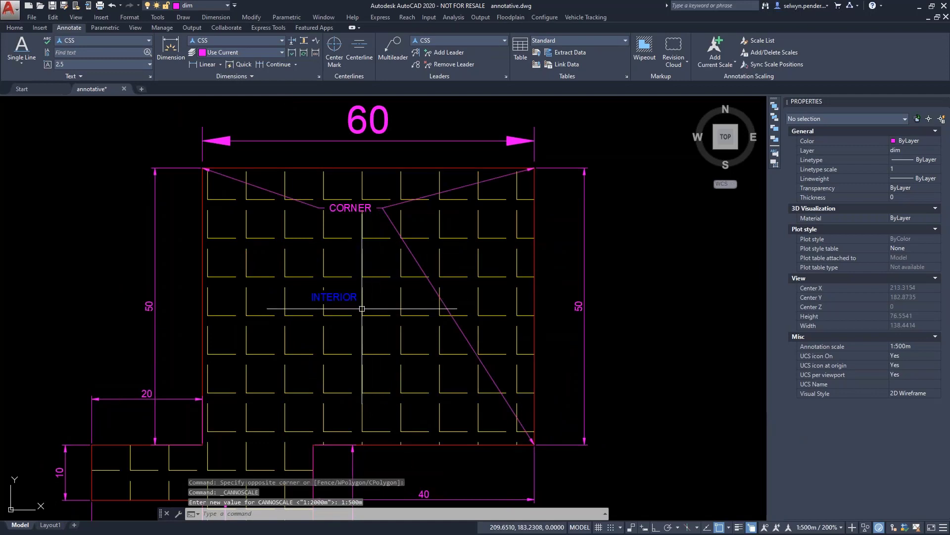
scroll(324, 269, "up", 8)
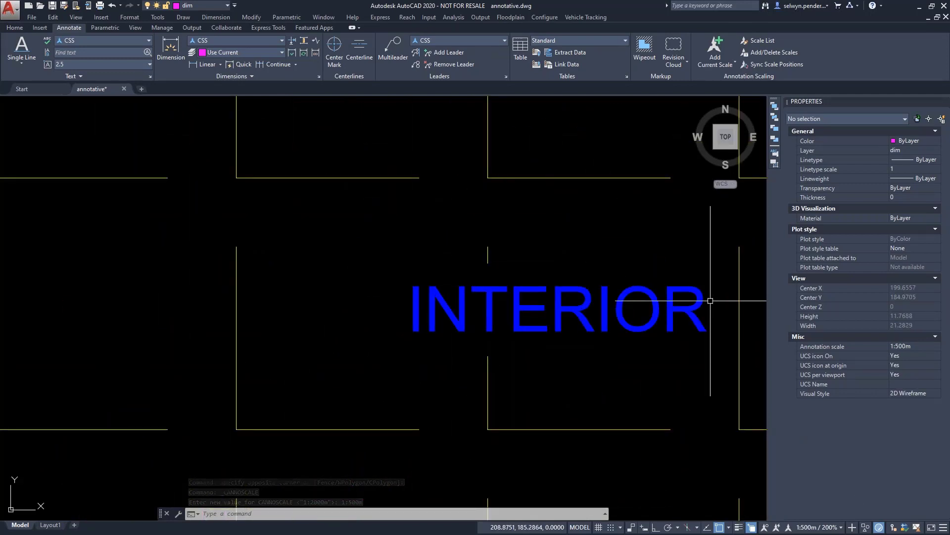
- Try the SOLID pattern on the yellow hatch, then undo the pattern change
left_click(489, 432)
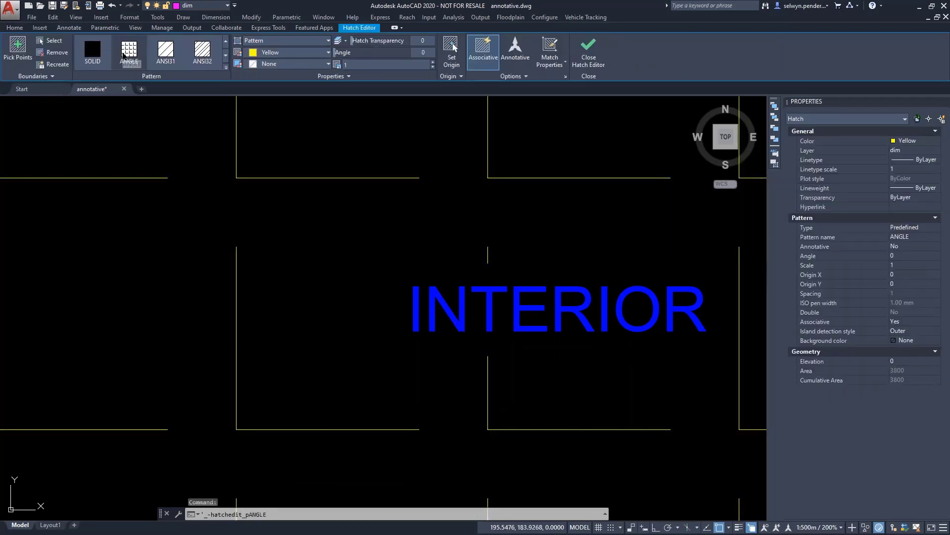
left_click(89, 52)
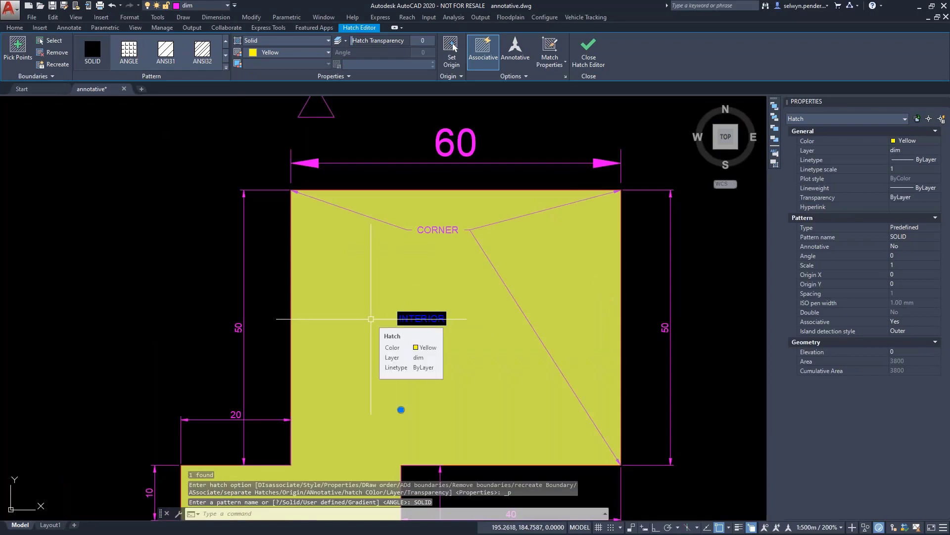
type("u")
key("Return")
type("u")
key("Return")
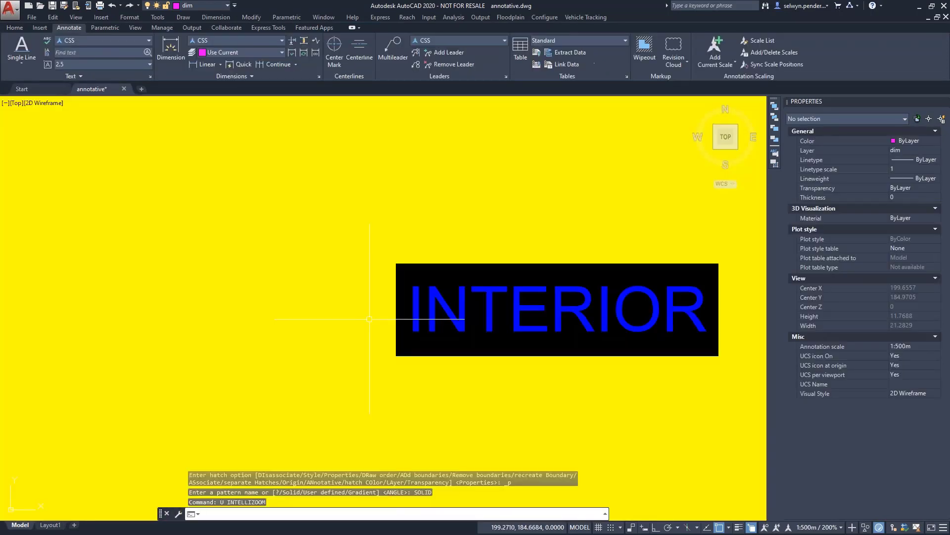
scroll(342, 308, "down", 3)
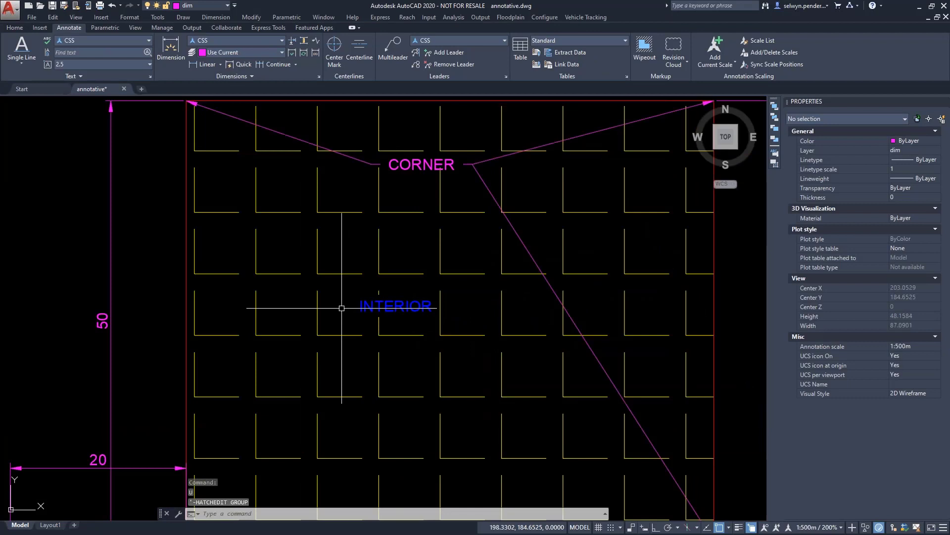
middle_click_drag(340, 308, 255, 321)
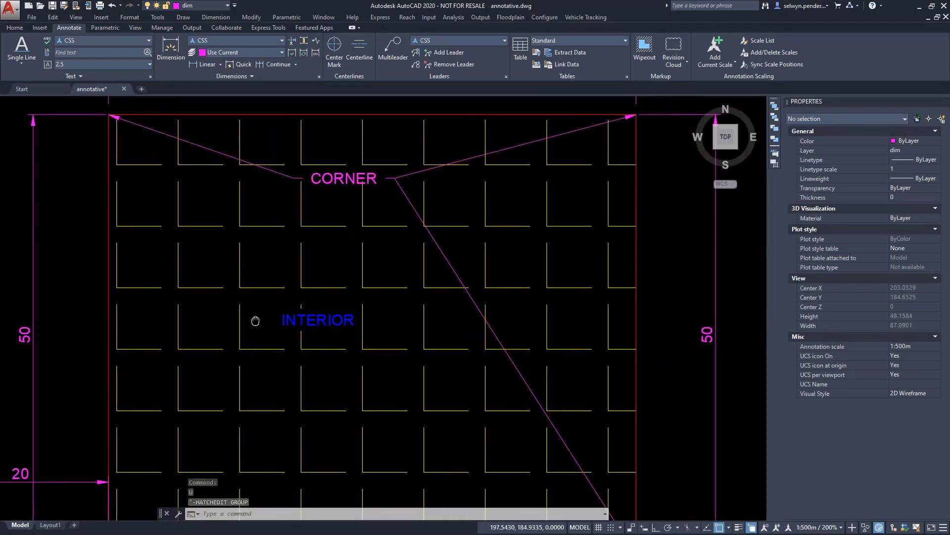
scroll(282, 258, "down", 2)
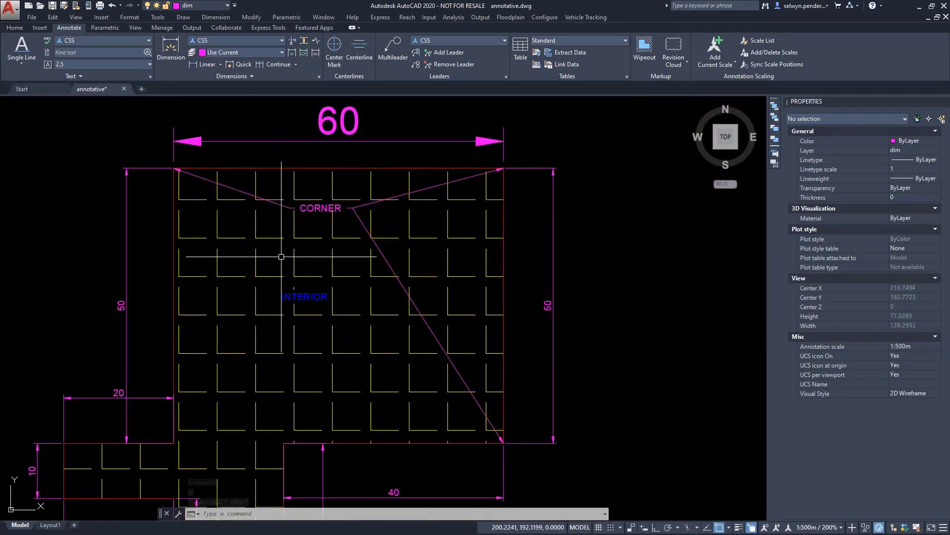
mouse_move(281, 256)
middle_mouse_down()
mouse_move(321, 181)
mouse_move(317, 145)
middle_mouse_up()
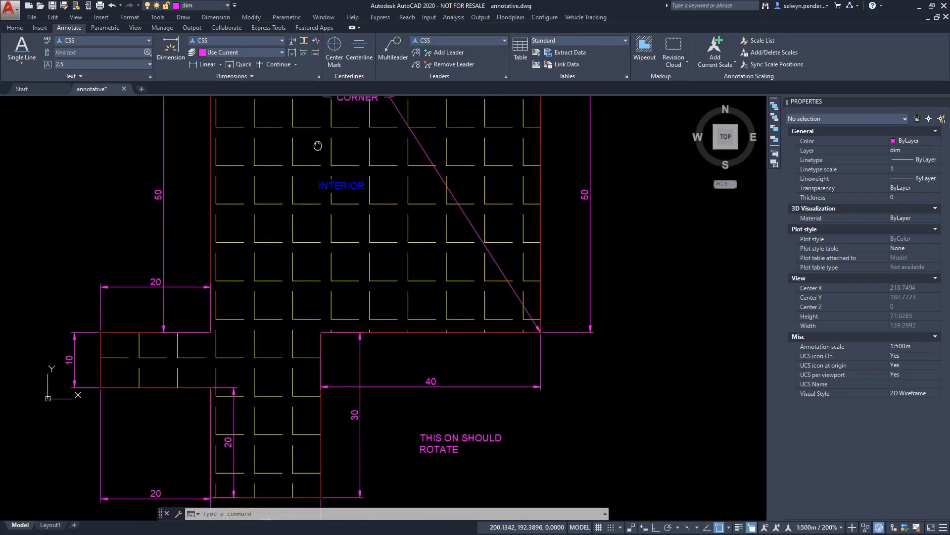
middle_click_drag(318, 145, 305, 179)
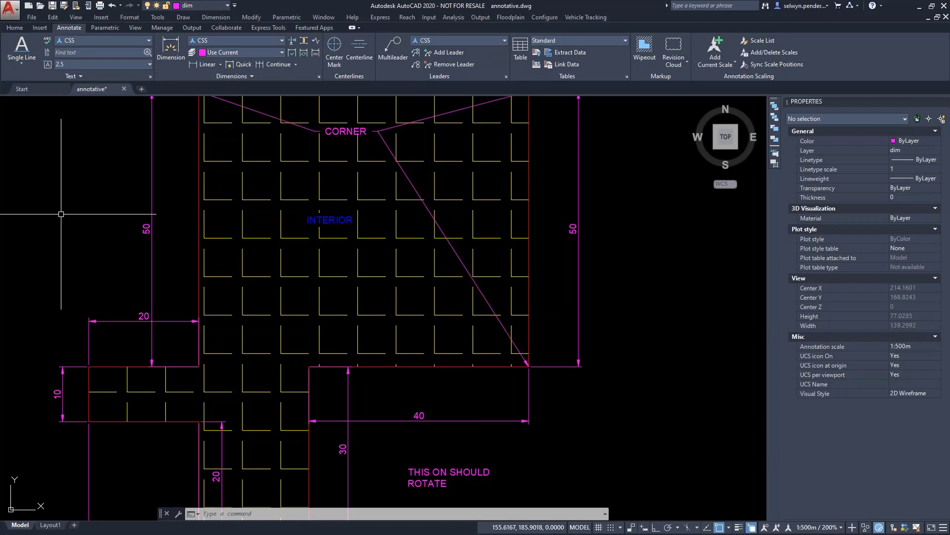
- Rotate the INTERIOR text by 45 degrees about its insertion grip at the 1:500m annotation scale
left_click(314, 217)
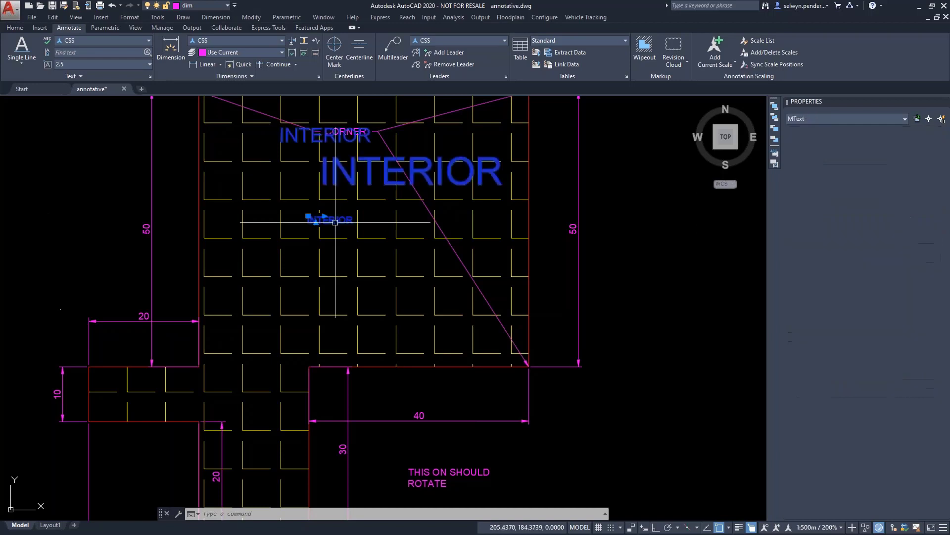
left_click(309, 216)
key("space")
key("space")
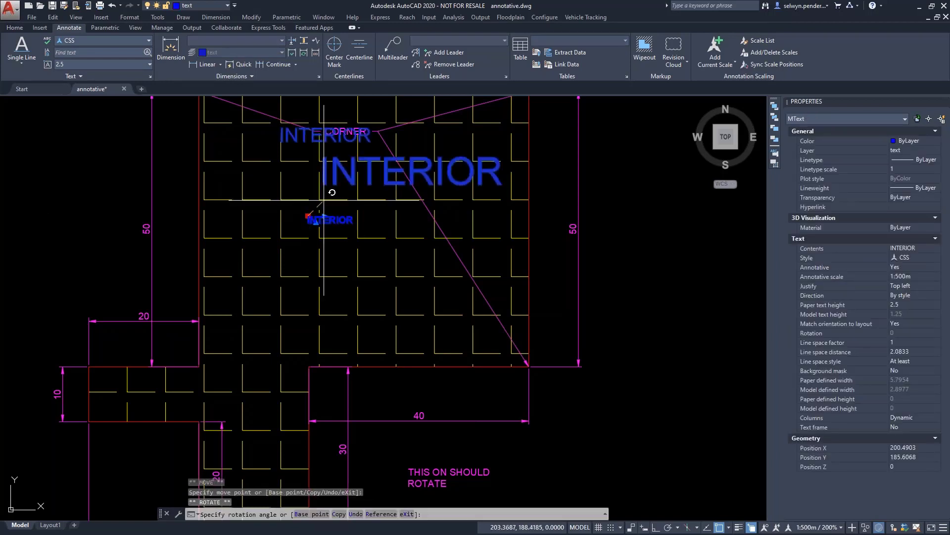
type("45")
key("Return")
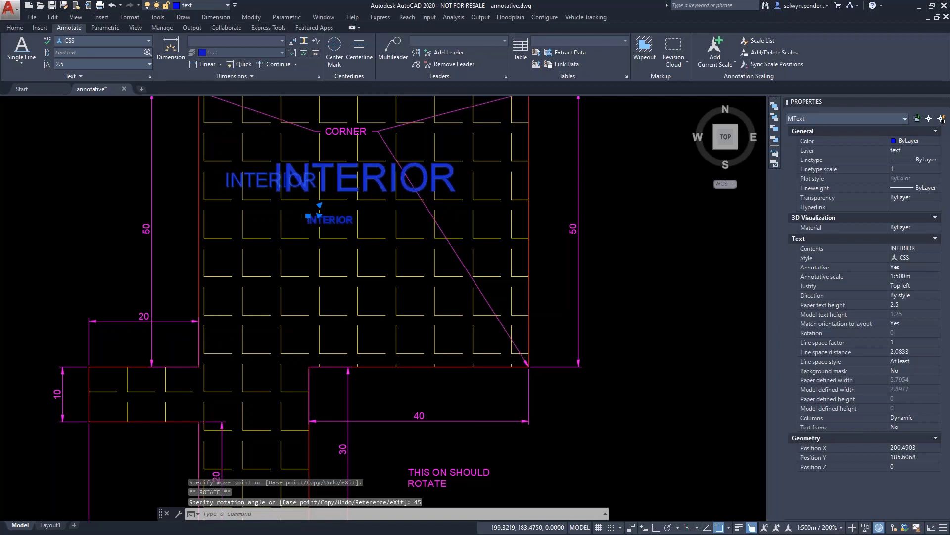
scroll(307, 222, "up", 4)
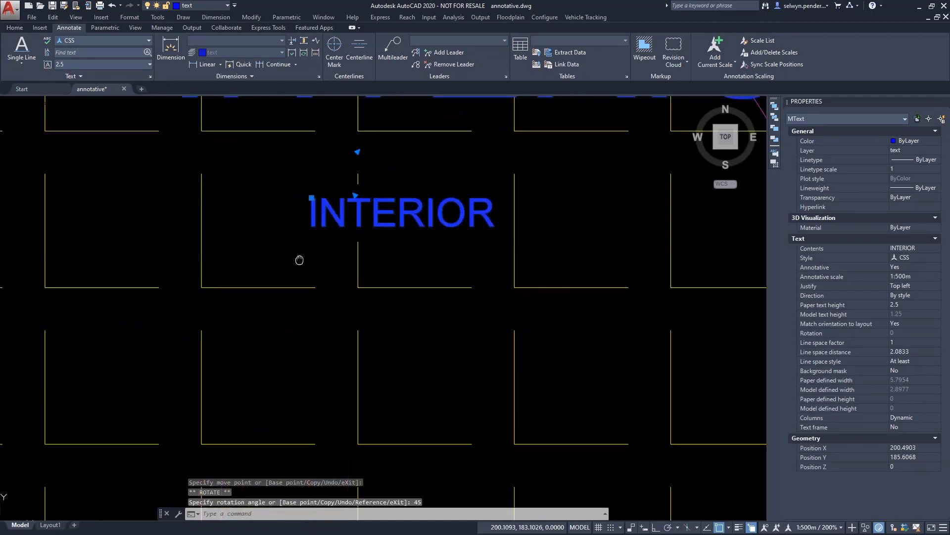
middle_click_drag(300, 260, 249, 396)
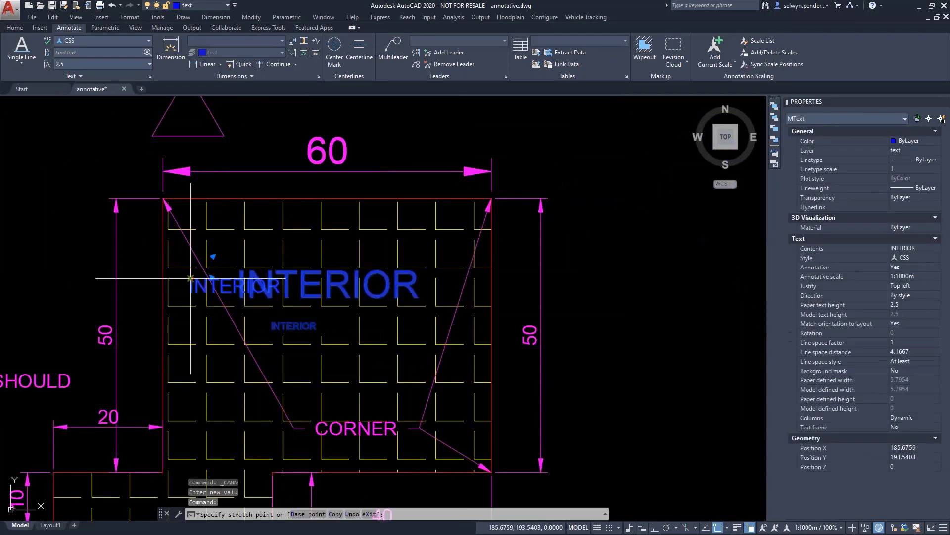
- Rotate the 1:1000m INTERIOR text by 45 degrees about its insertion point using the Rotate command
left_click(191, 278)
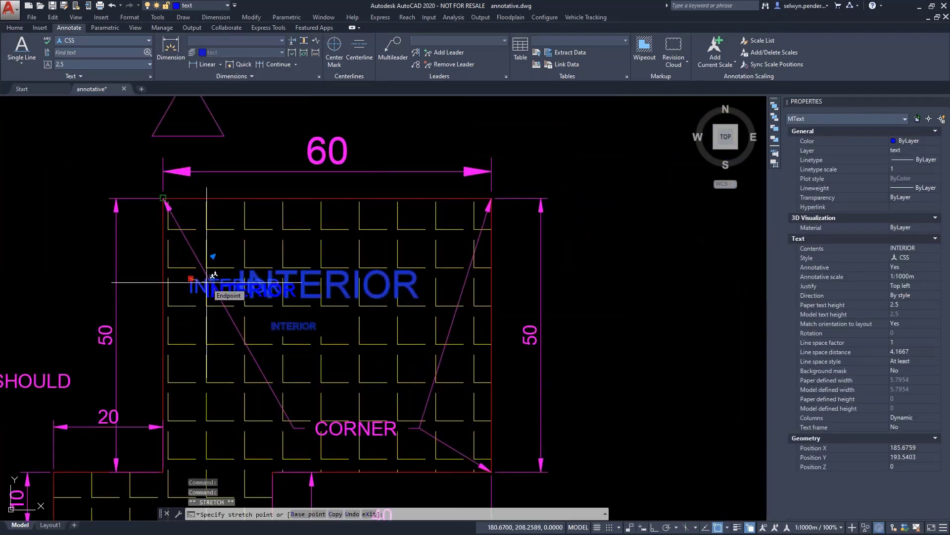
key("Escape")
type("rotate")
key("Return")
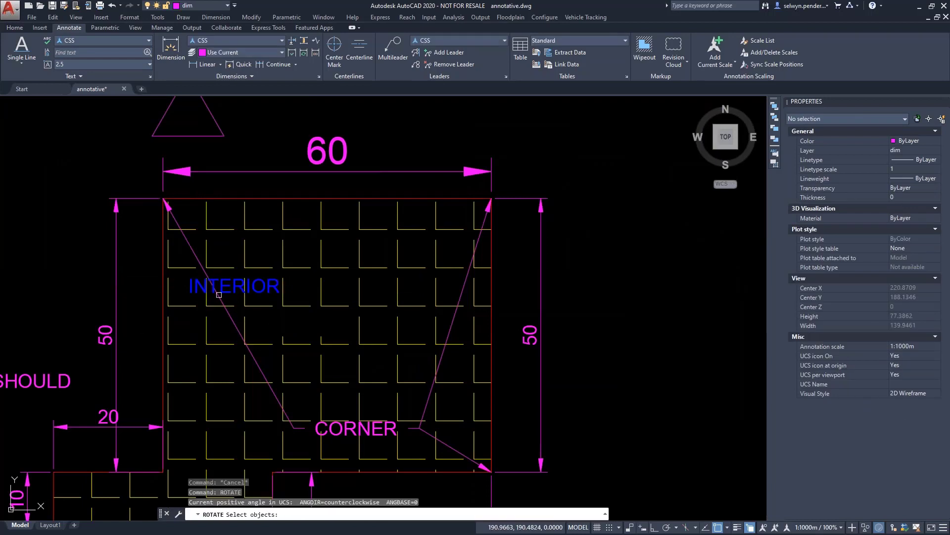
left_click(219, 294)
key("Return")
left_click(163, 198)
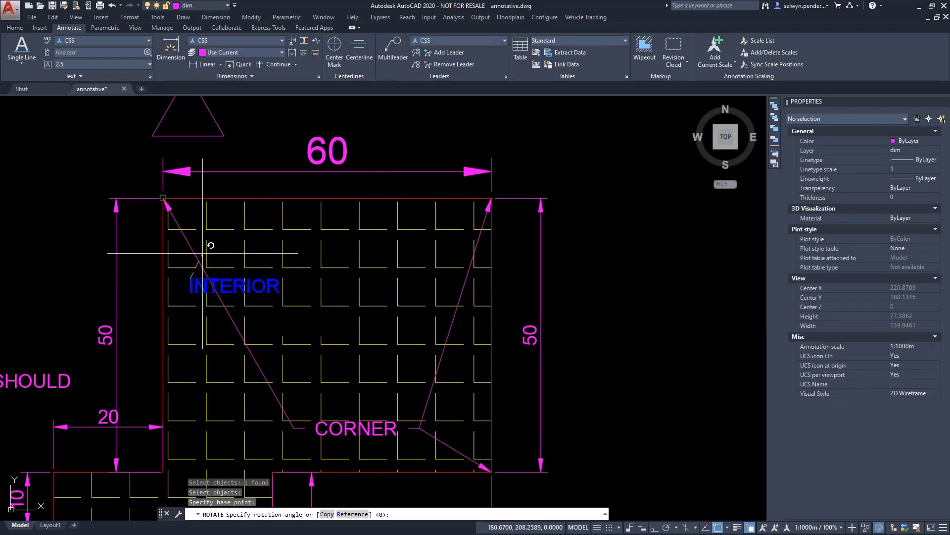
type("45")
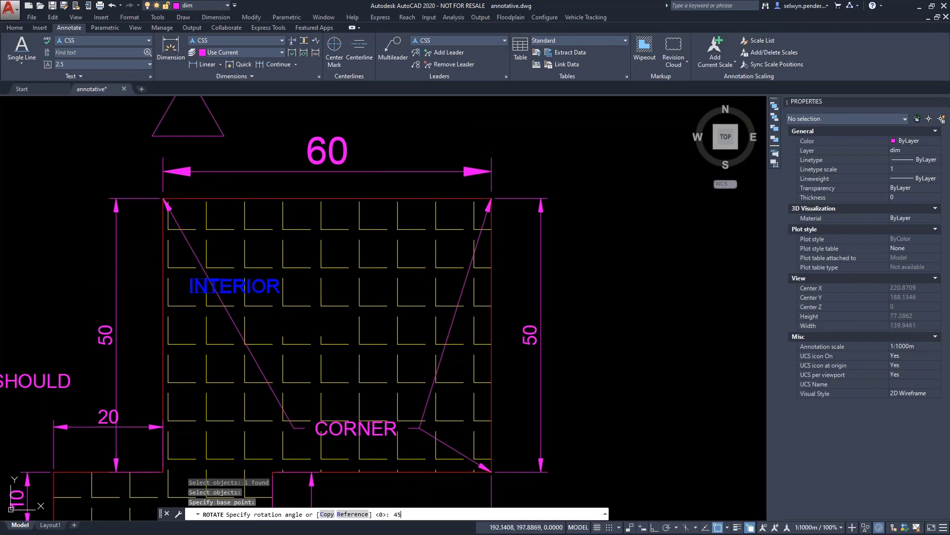
key("Return")
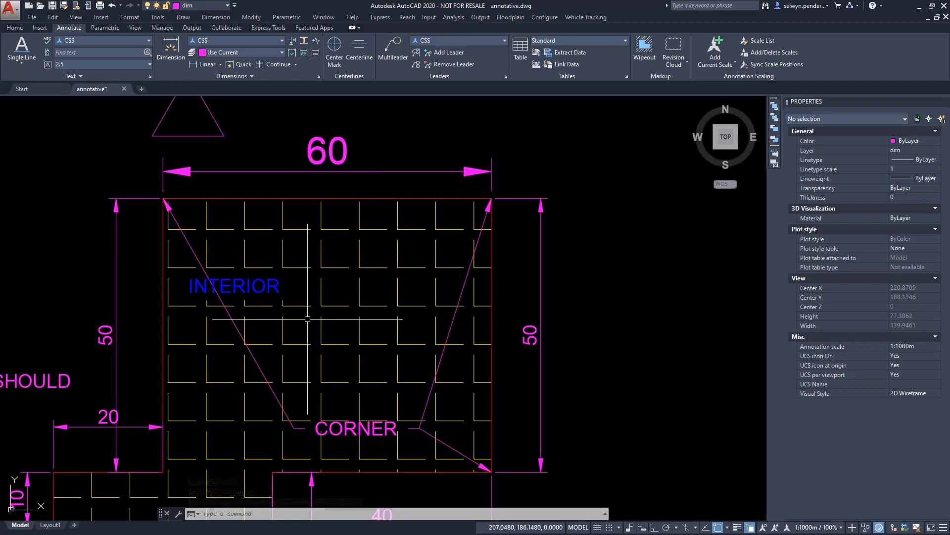
type("MTEXT")
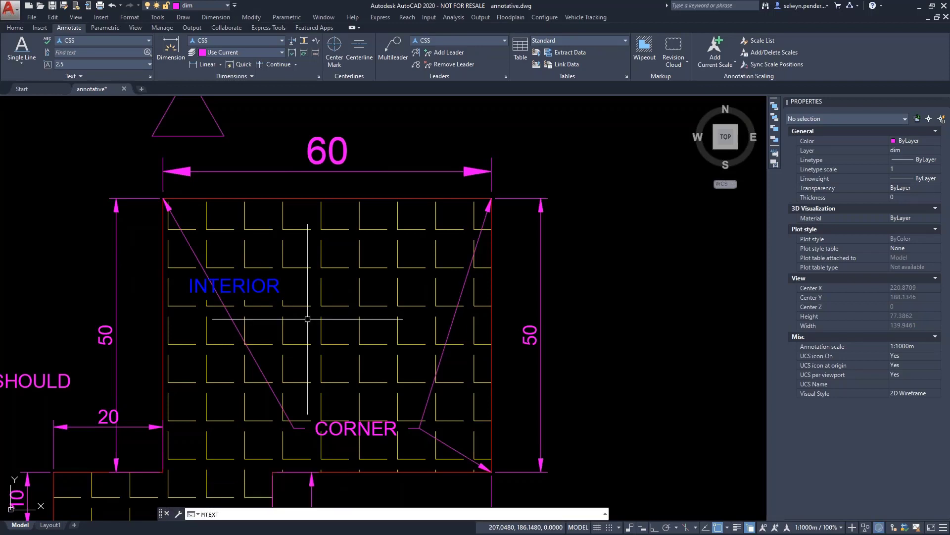
key("Escape")
type("TEXT")
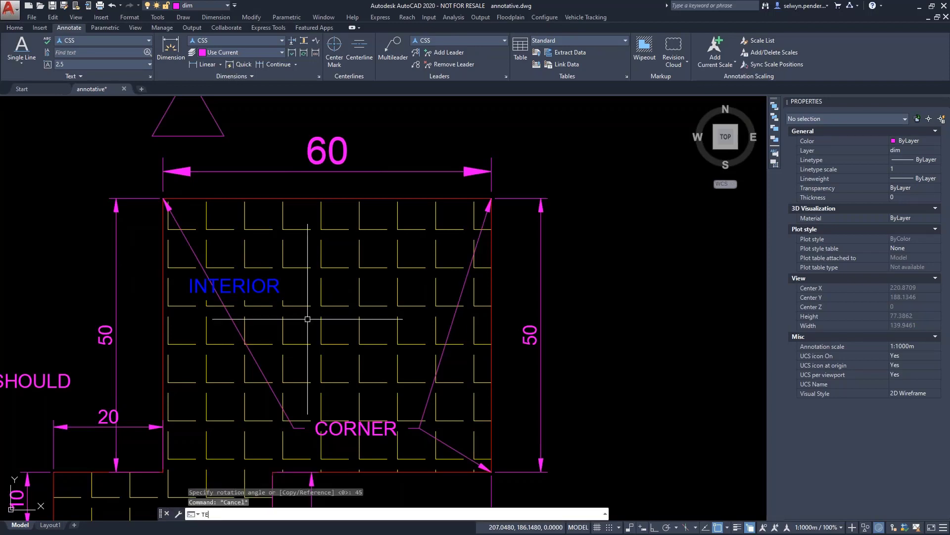
key("Return")
left_click(355, 329)
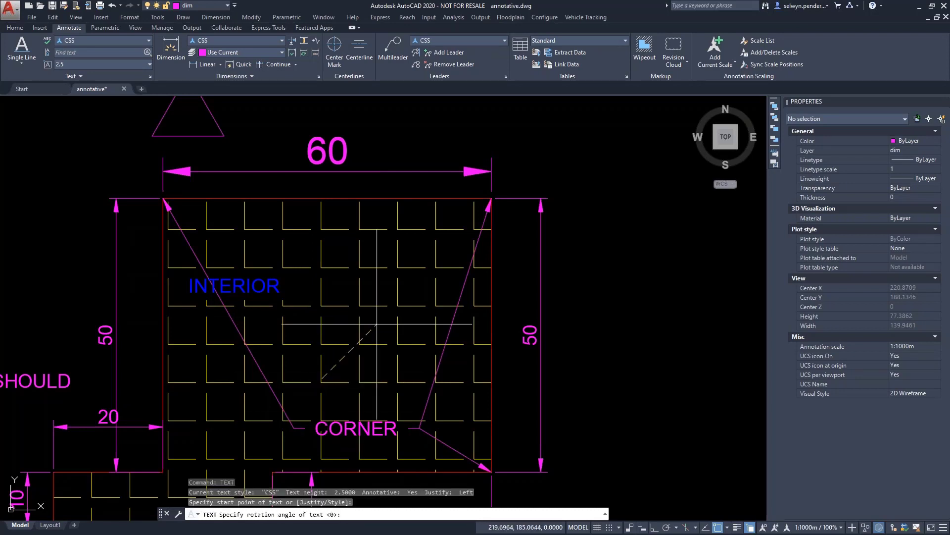
key("Escape")
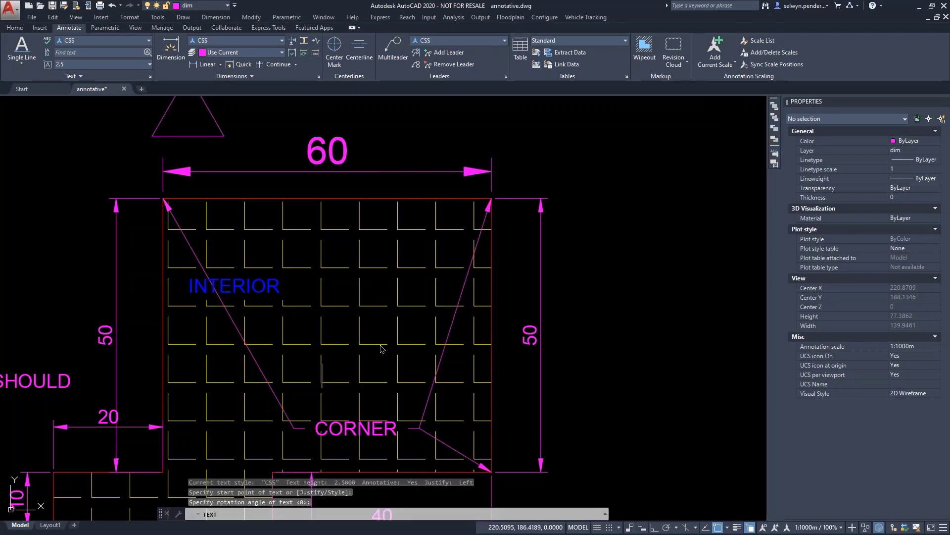
- Place the single-line text DSAFSDFSDF in the hatched area above the CORNER label and erase it again
key("Return")
left_click(302, 366)
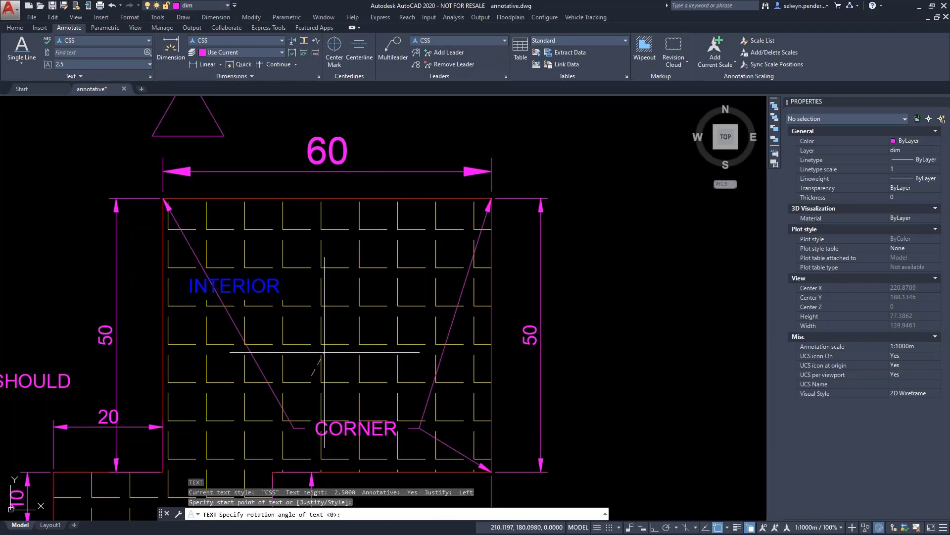
key("Return")
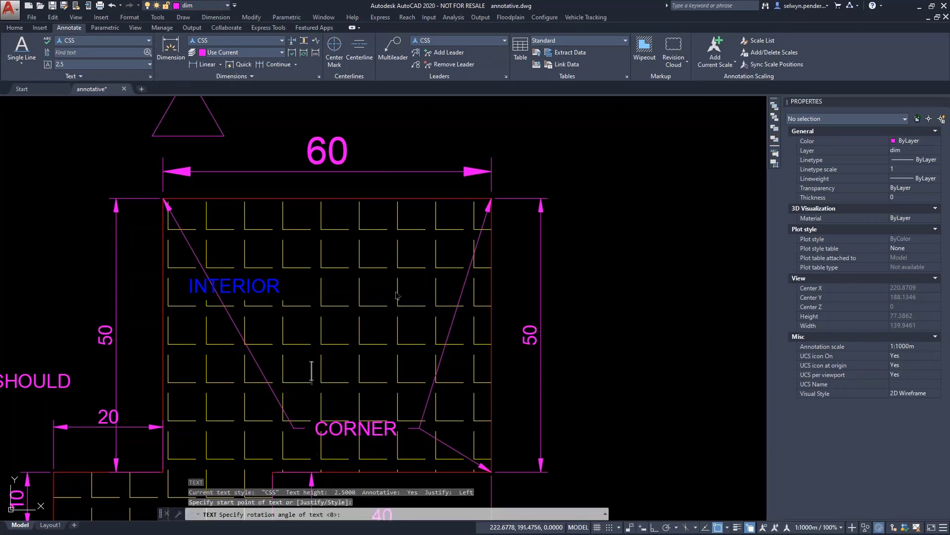
type("DSAFSDFSDF")
key("Return")
key("Return")
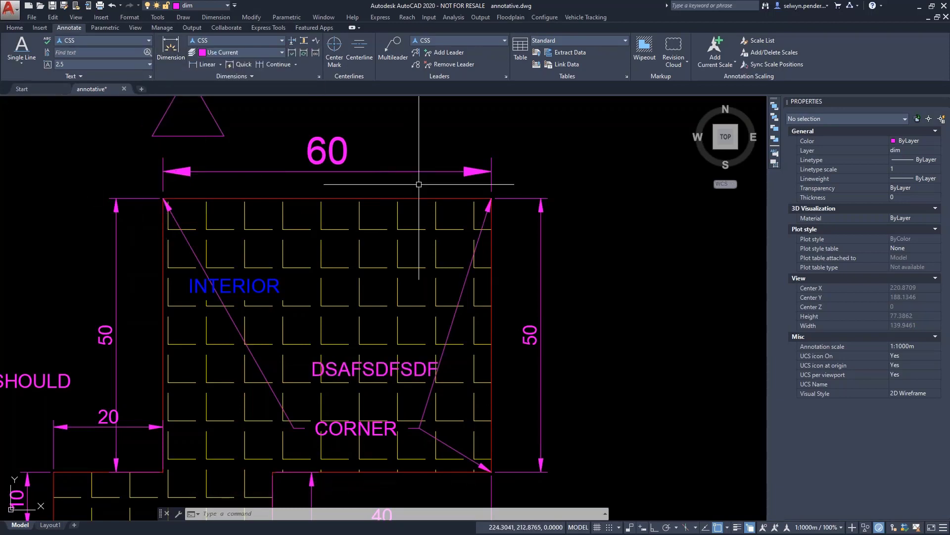
left_click(339, 369)
key("Delete")
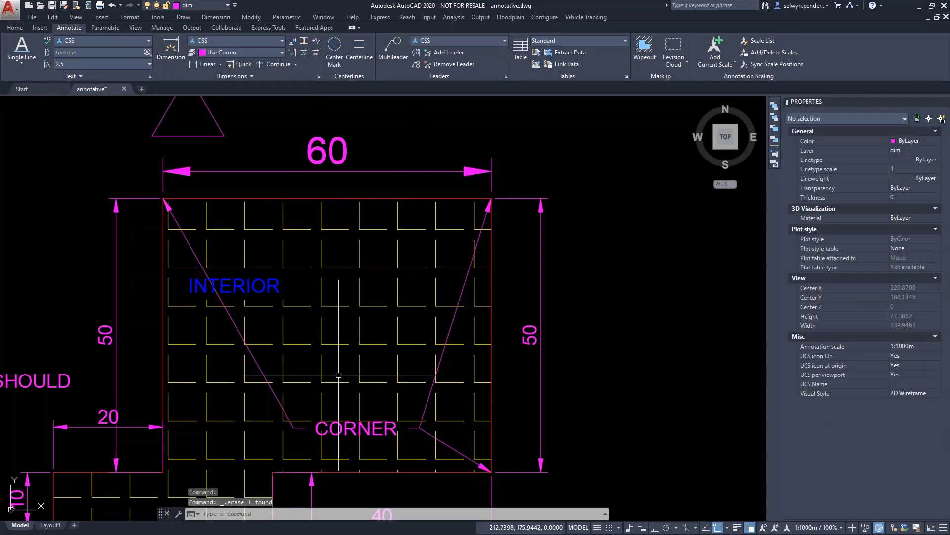
- Switch to Layout1 and load the JIS_09_29 linetype from acadiso.lin
left_click(49, 526)
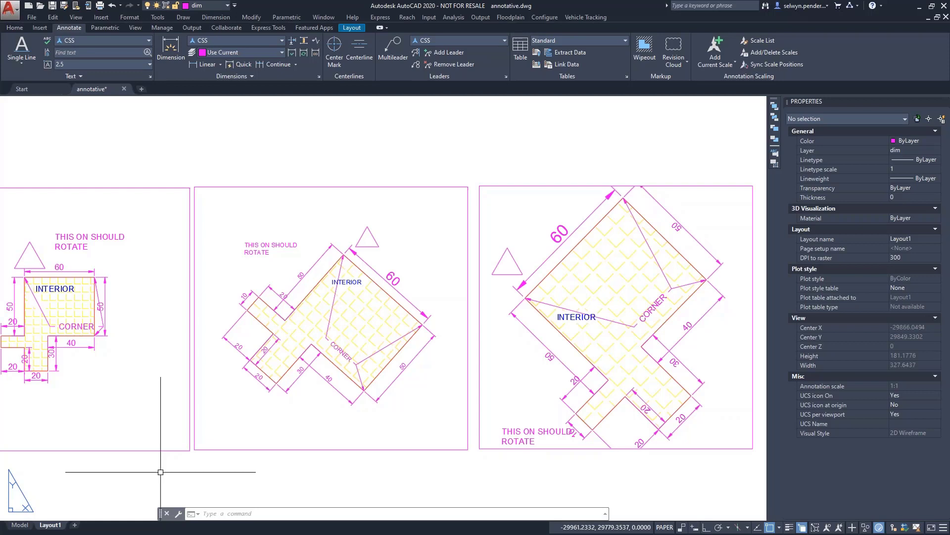
left_click(249, 203)
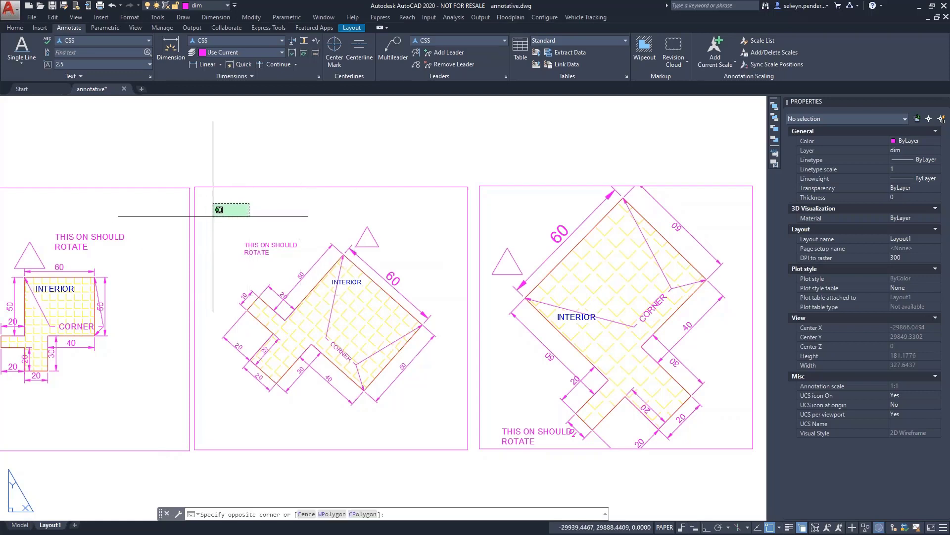
left_click(212, 216)
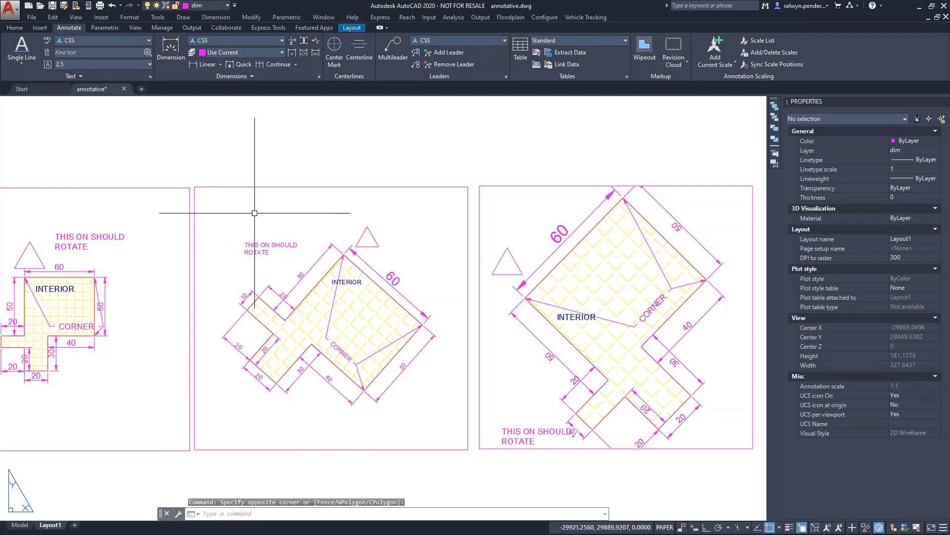
type("lt")
key("Return")
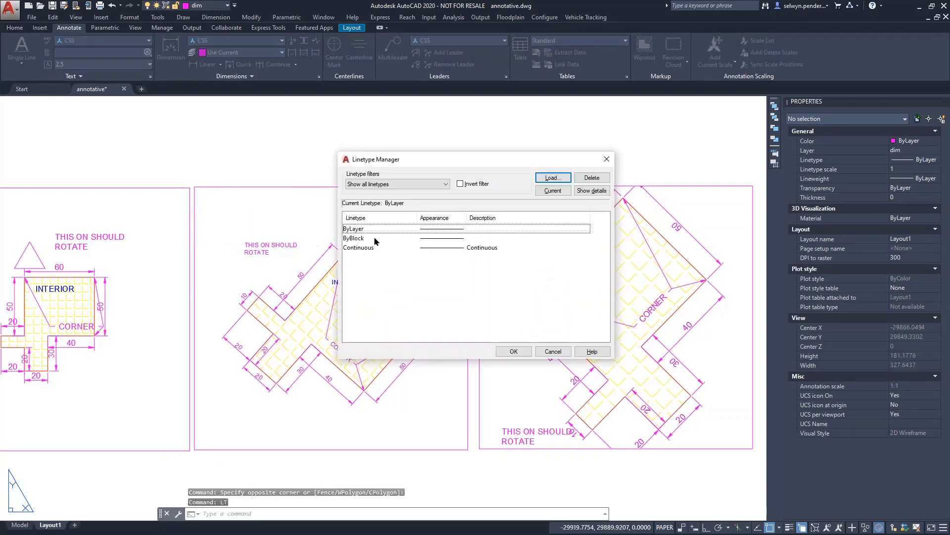
left_click(551, 178)
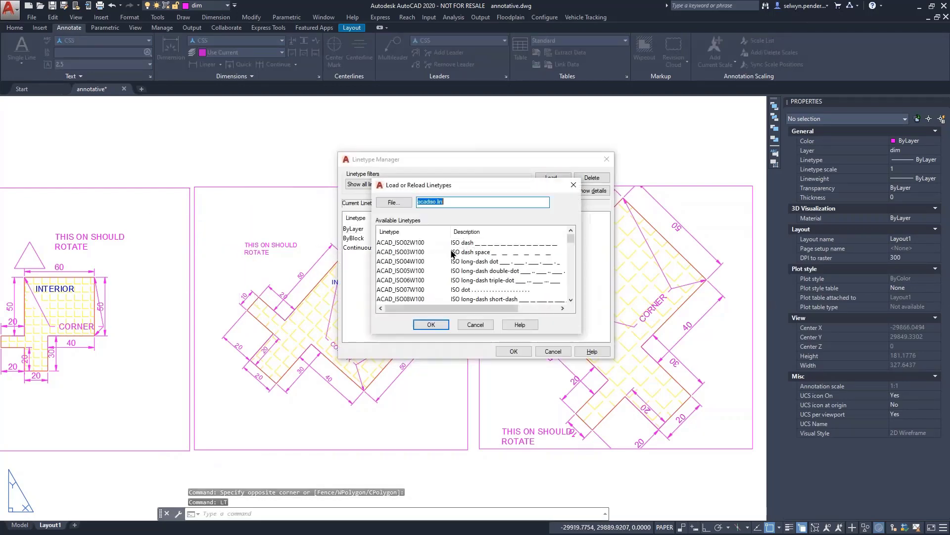
scroll(387, 253, "down", 8)
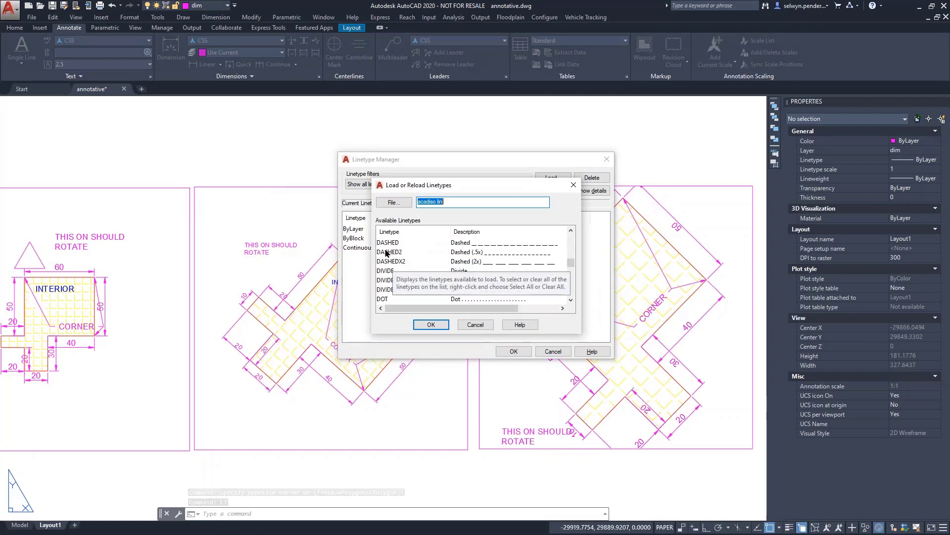
scroll(390, 262, "down", 9)
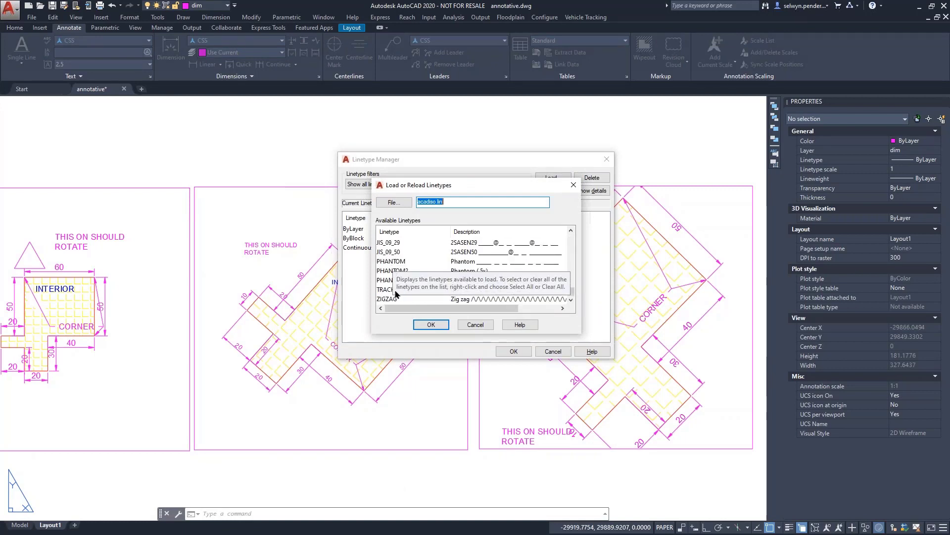
left_click(386, 243)
left_click(431, 325)
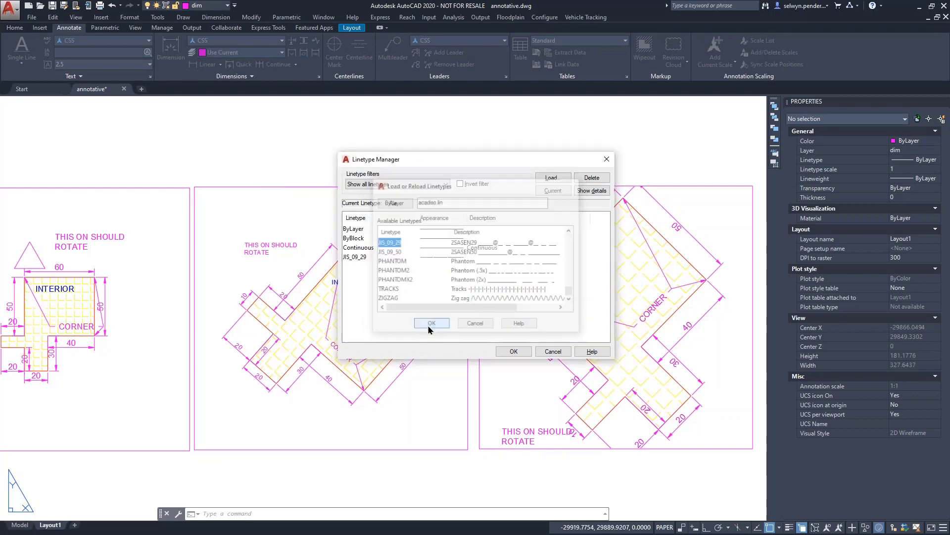
left_click(514, 352)
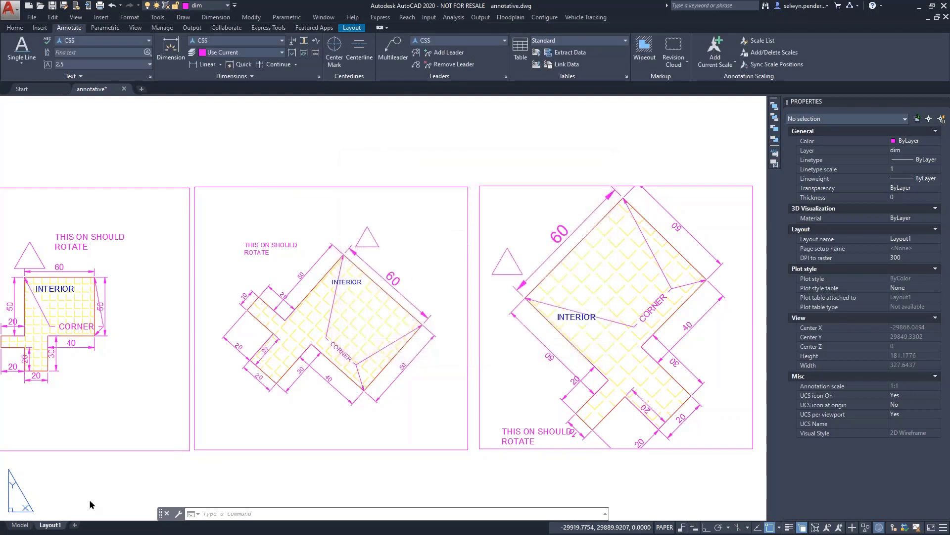
- Draw a line about 125 units long in model space, sloping down diagonally across the hatched shape
left_click(20, 525)
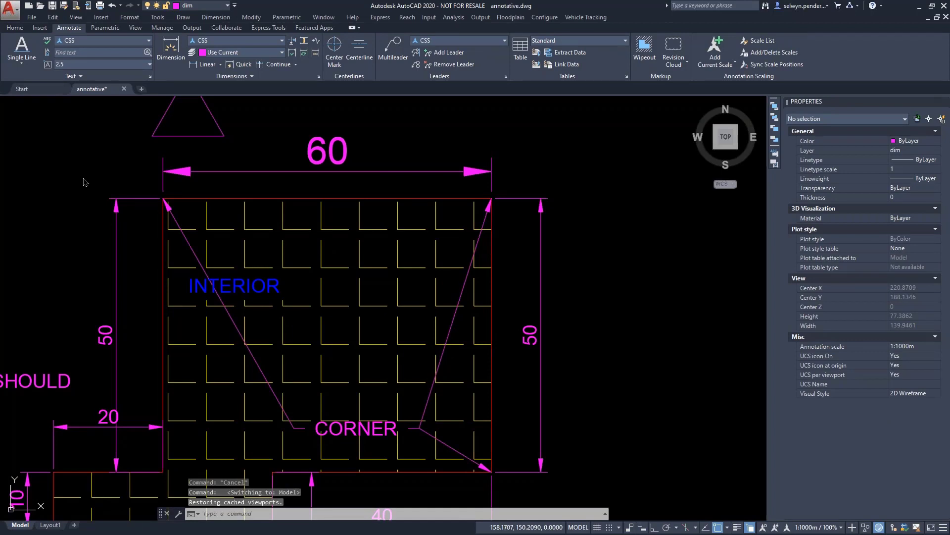
type("l")
key("Return")
left_click(46, 147)
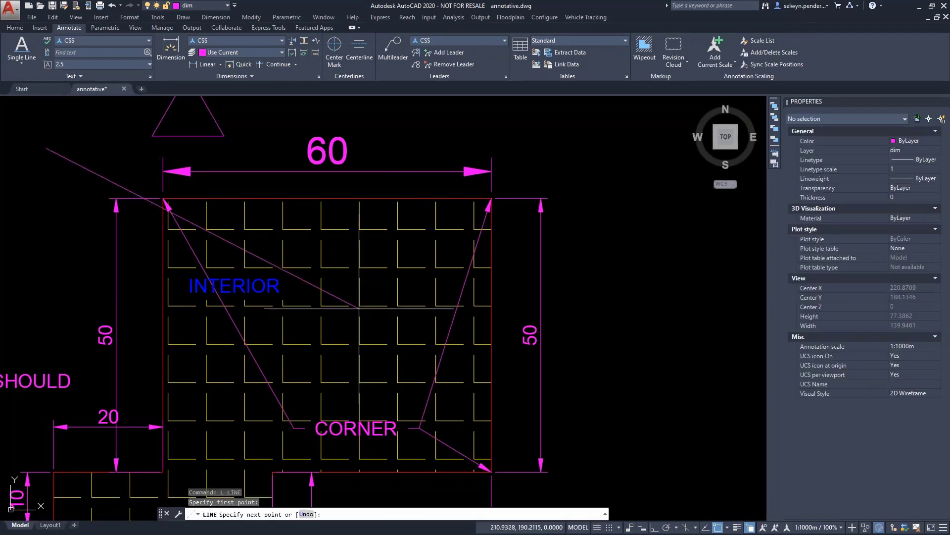
left_click(670, 432)
key("Return")
- Set the diagonal line's linetype to JIS_09_29
left_click(539, 374)
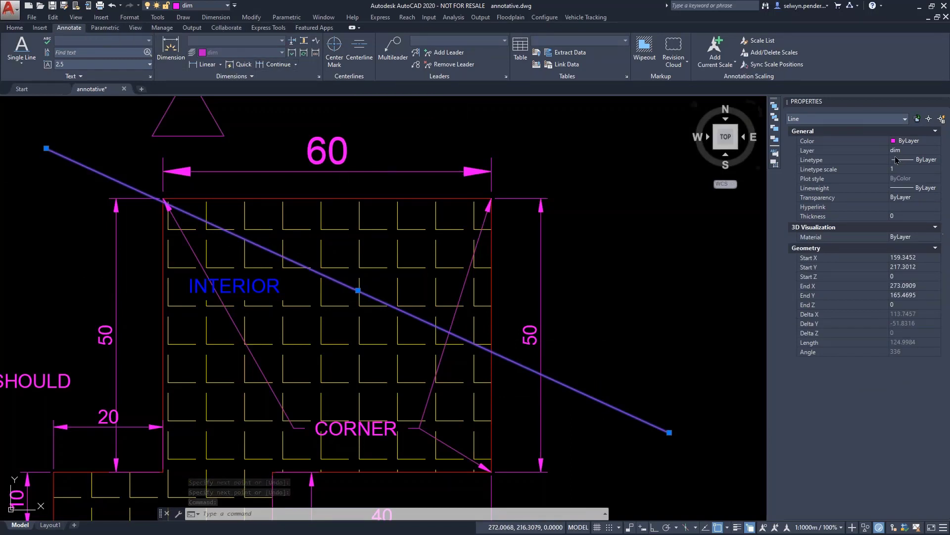
left_click(913, 160)
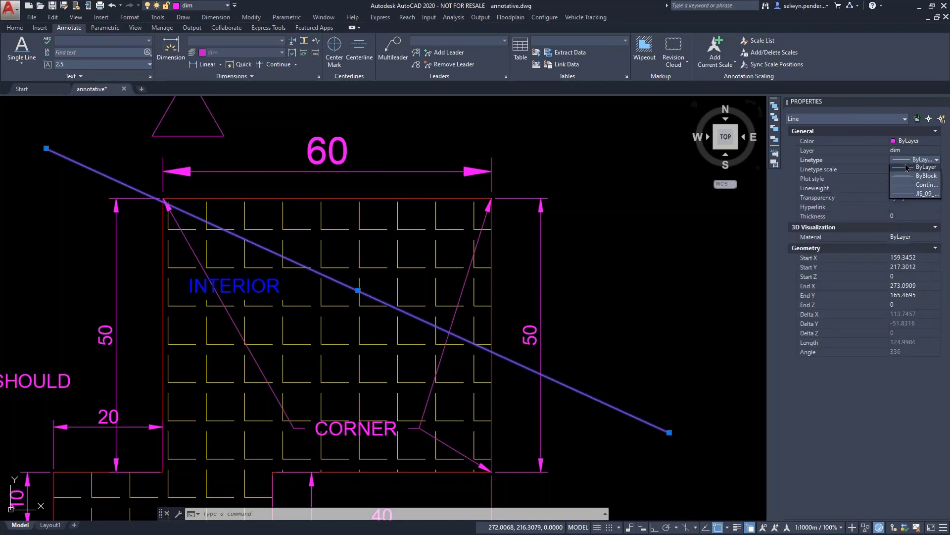
left_click(921, 196)
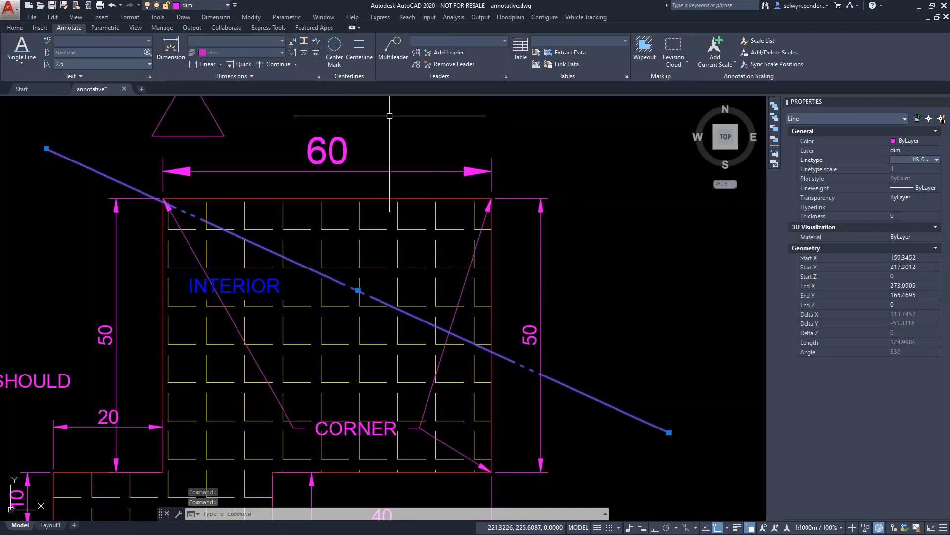
- Load the GAS_LINE linetype from acadiso.lin into the drawing
type("LT")
key("Return")
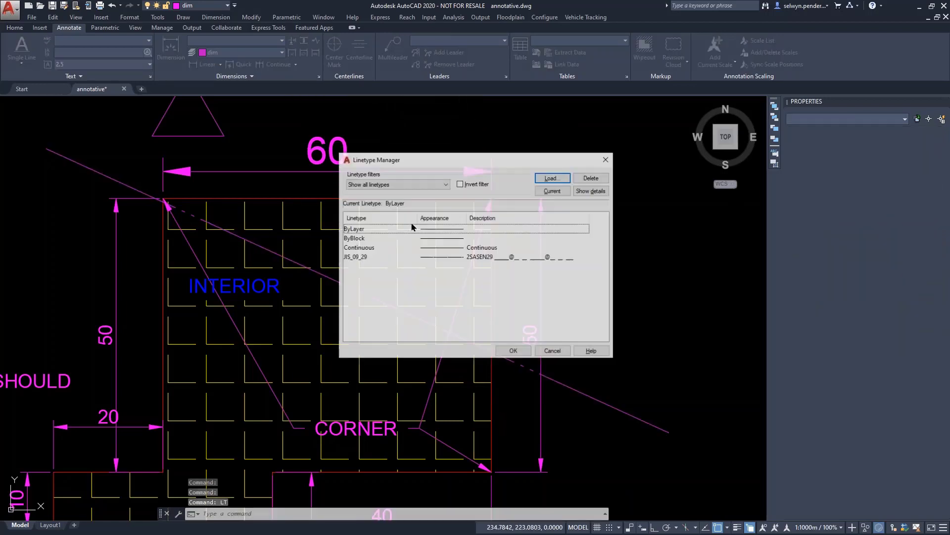
left_click(555, 179)
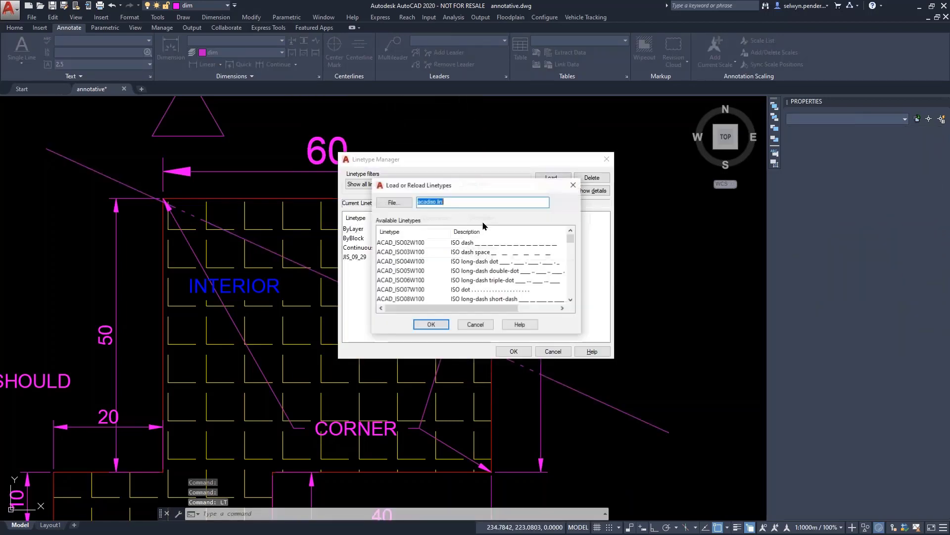
scroll(445, 267, "down", 8)
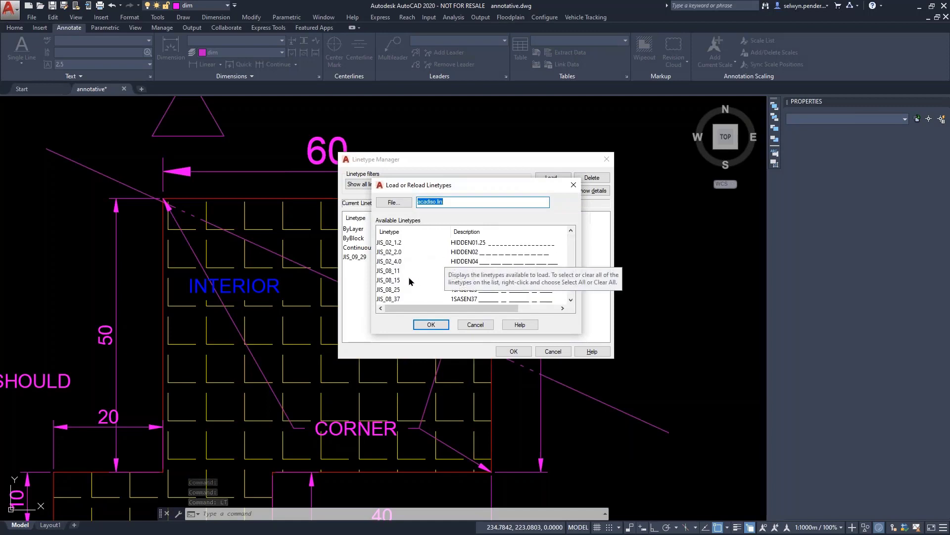
scroll(409, 281, "up", 2)
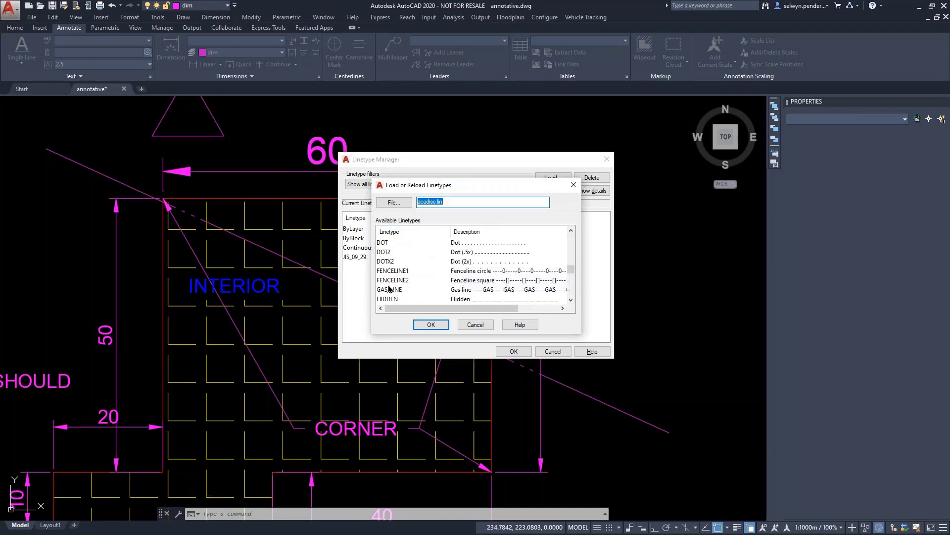
left_click(391, 281)
left_click(389, 290)
left_click(431, 324)
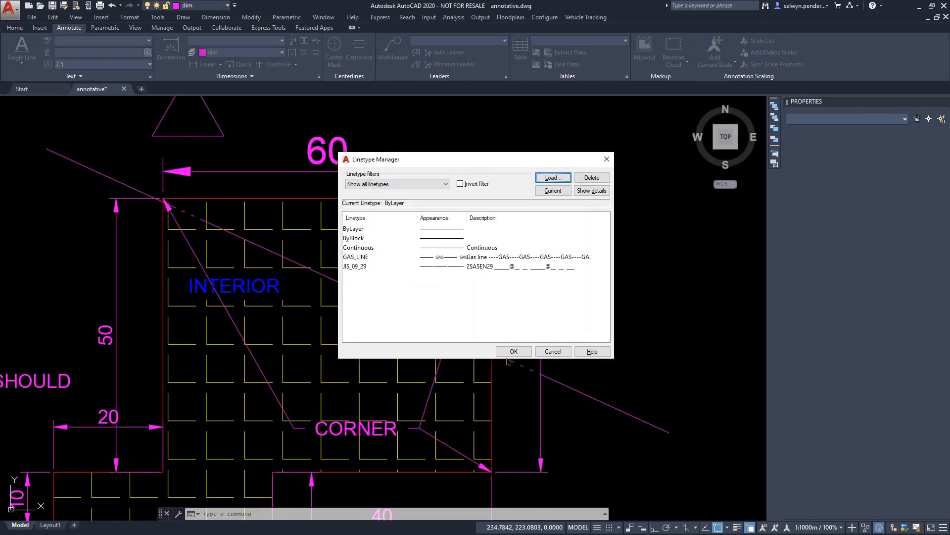
left_click(507, 355)
- Change the diagonal line's linetype to GAS_LINE
left_click(508, 362)
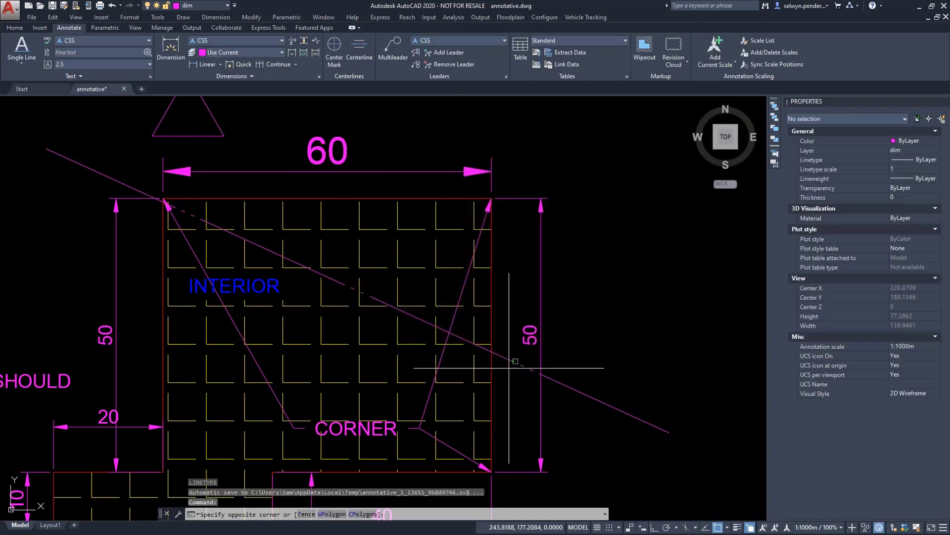
left_click(509, 360)
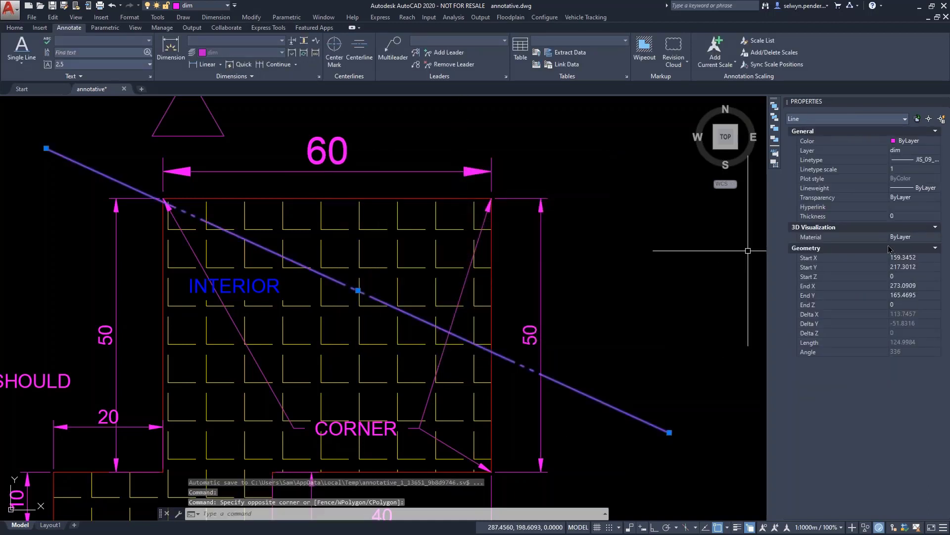
left_click(900, 164)
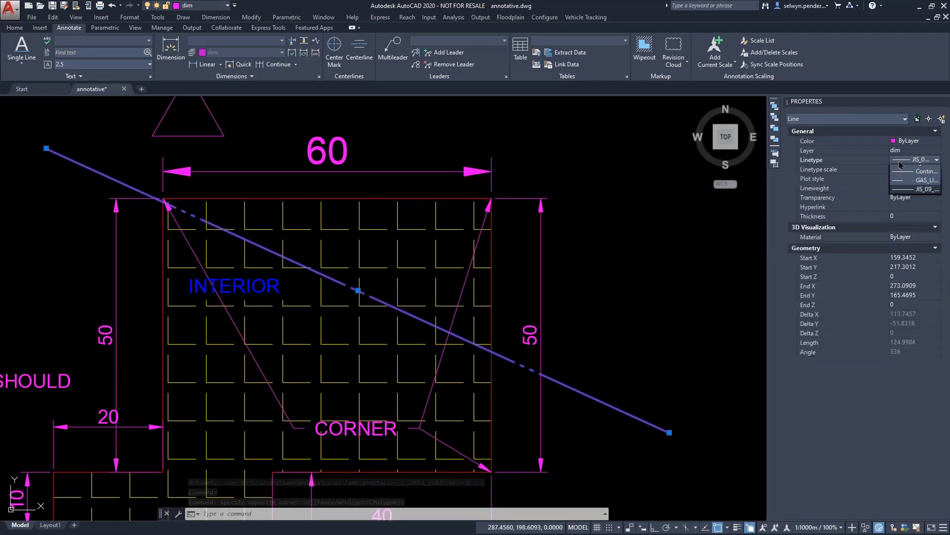
left_click(903, 196)
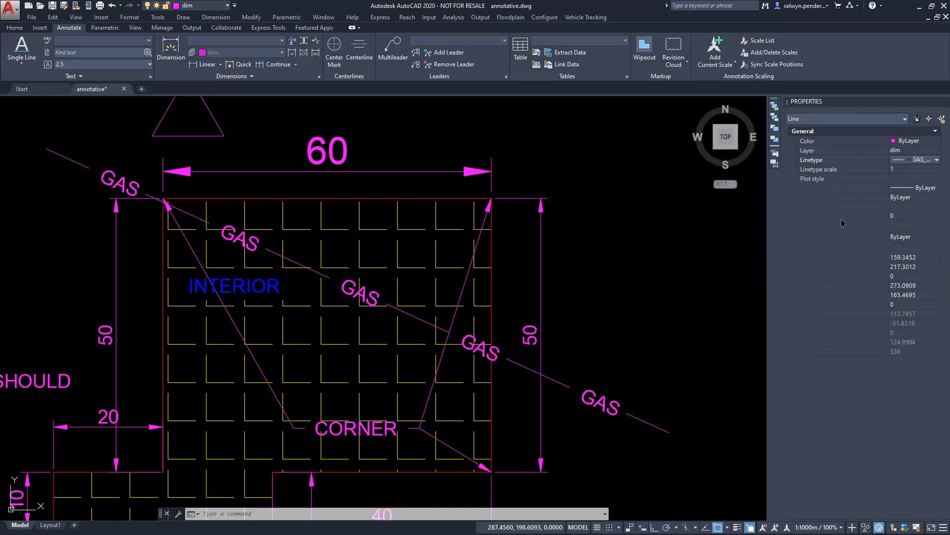
- Examine the gas line's text orientation and size in the Layout1 viewports, and return to model space
left_click(50, 526)
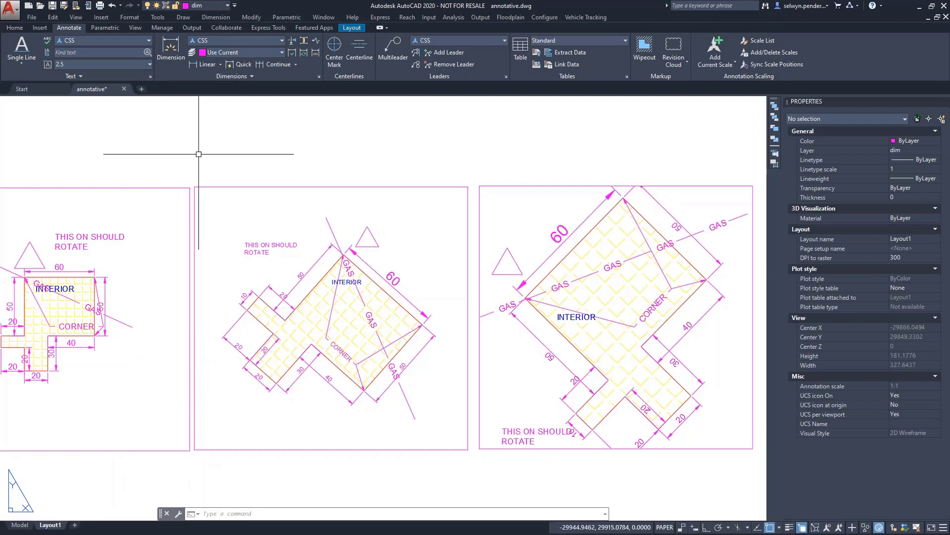
middle_click_drag(198, 151, 280, 149)
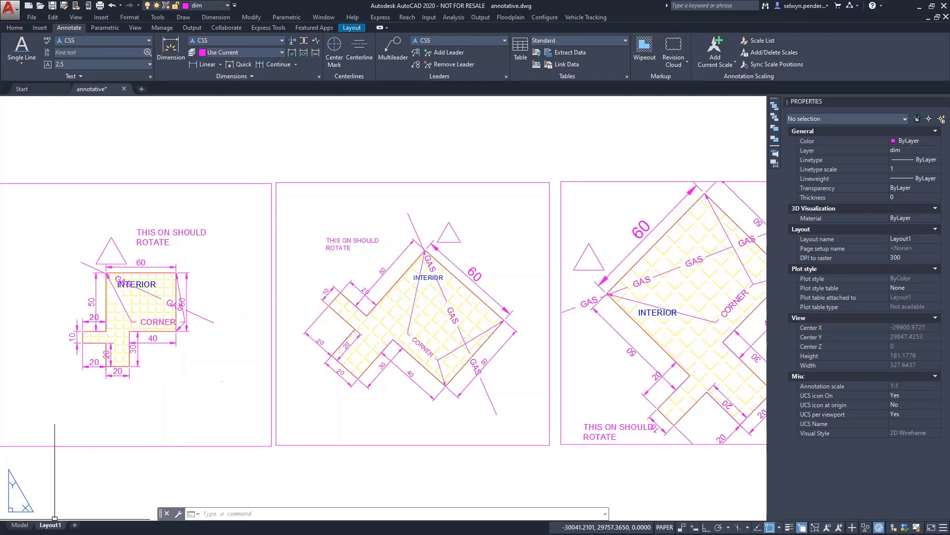
left_click(20, 525)
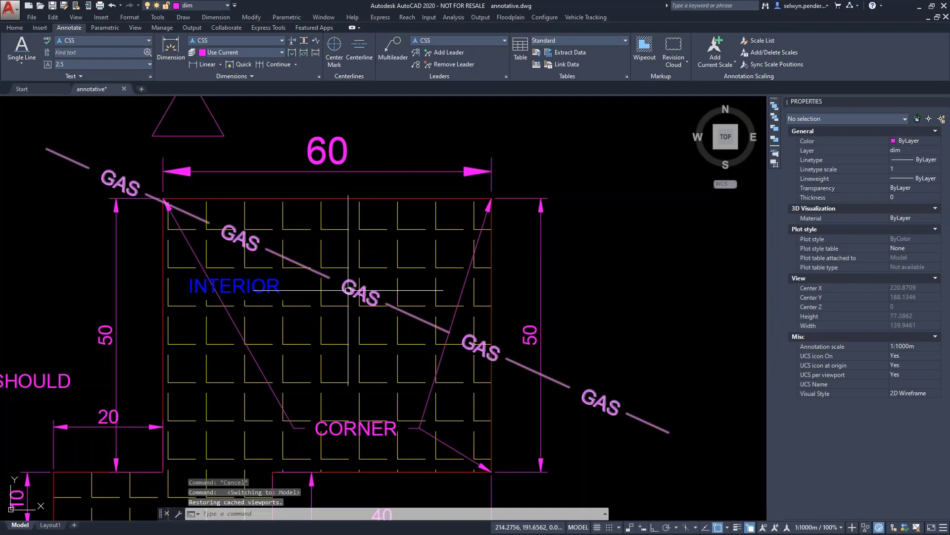
- Set the model space annotation scale to 1:2000m and compare the gas line with its display in Layout1
left_click(349, 290)
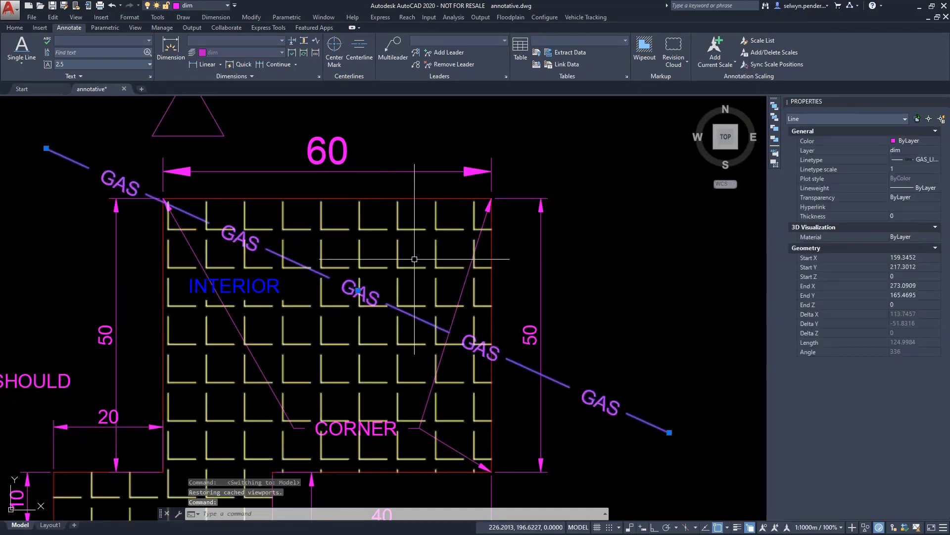
mouse_move(451, 224)
middle_mouse_down()
mouse_move(459, 134)
mouse_move(522, 244)
mouse_move(503, 235)
middle_mouse_up()
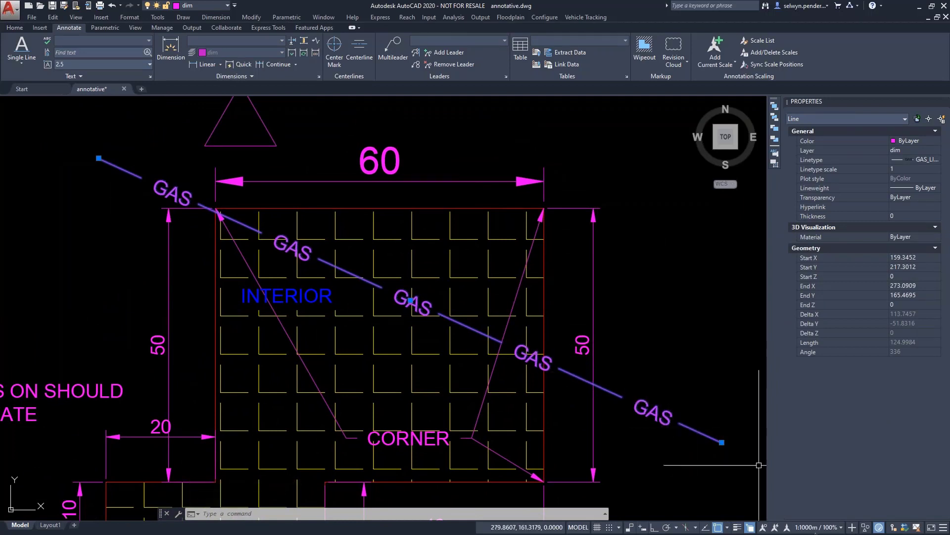
left_click(816, 527)
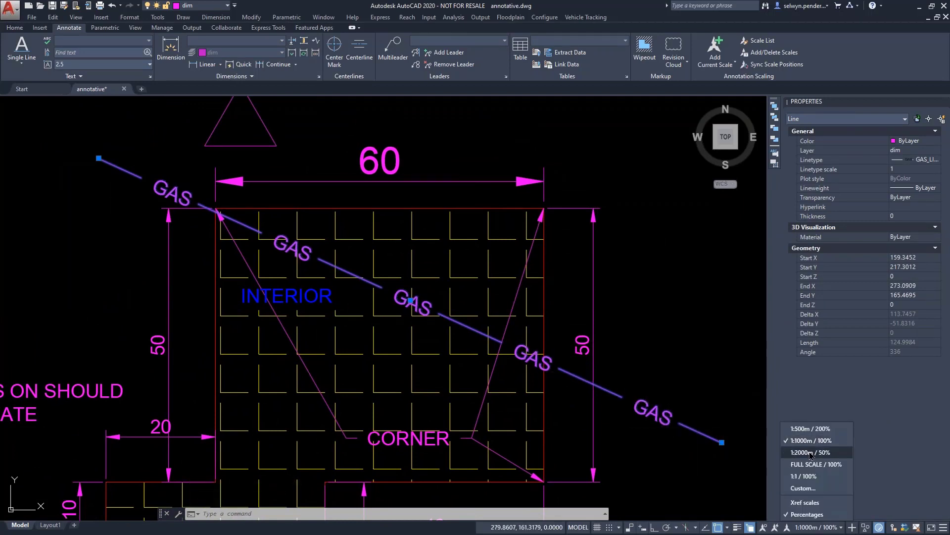
left_click(802, 448)
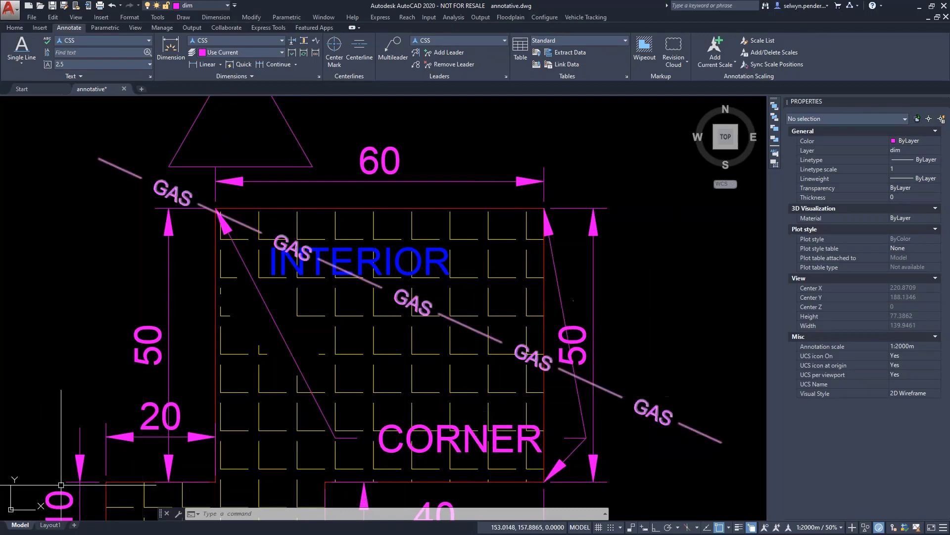
left_click(51, 526)
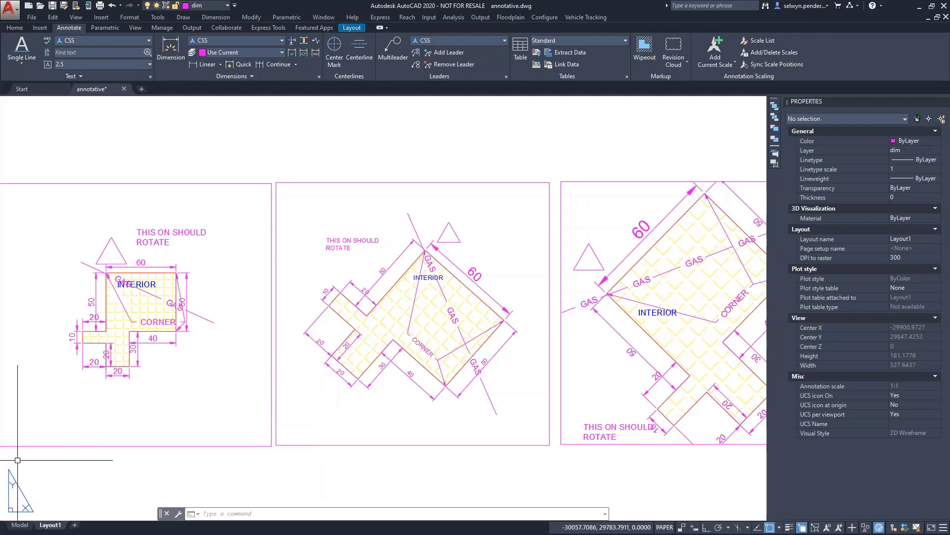
left_click(23, 526)
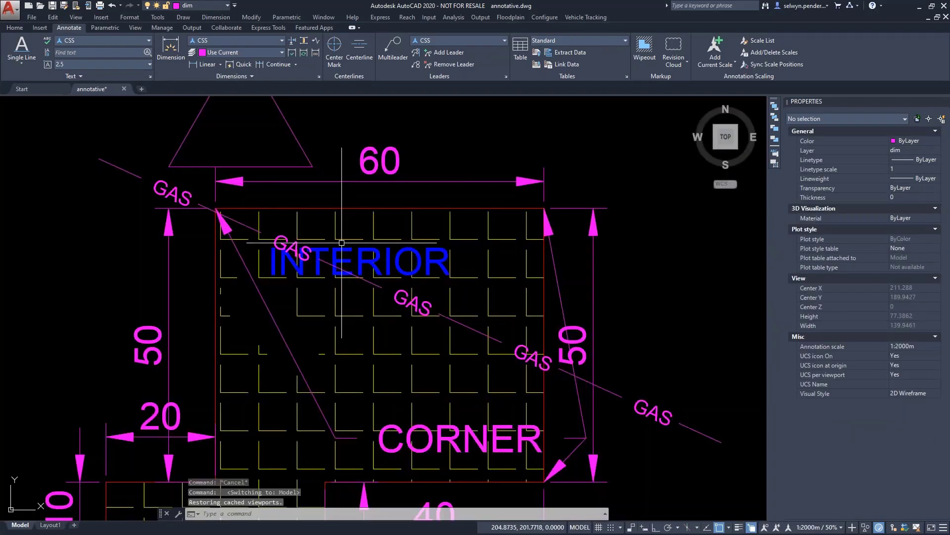
type("H")
key("Return")
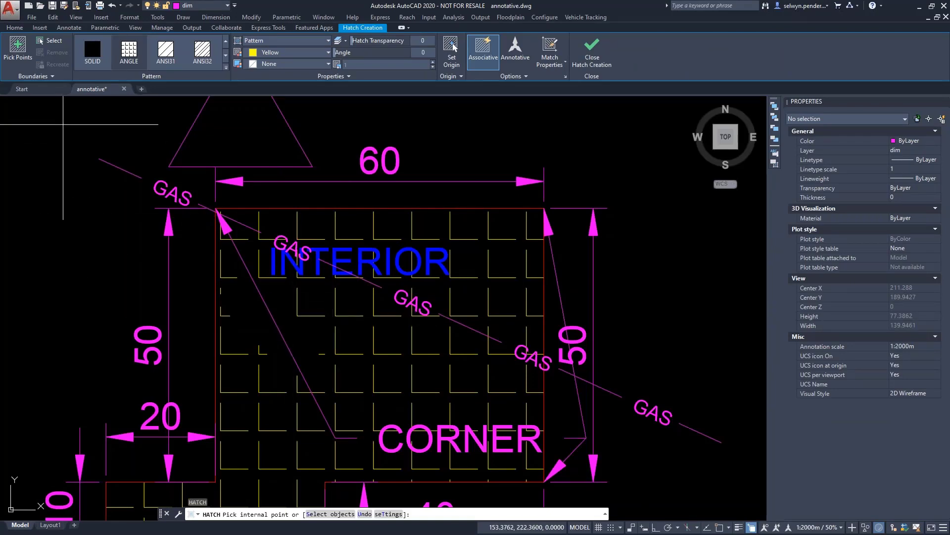
key("Escape")
key("Escape")
key("Escape")
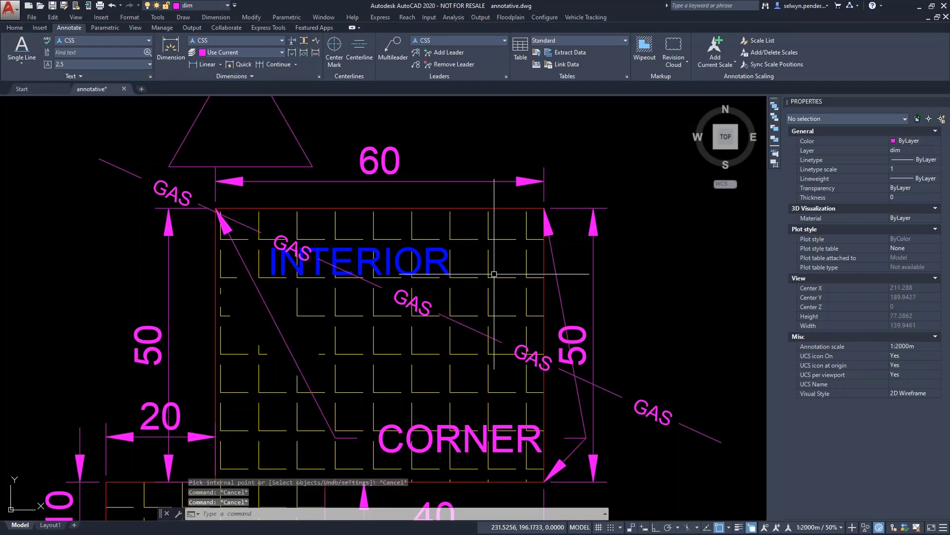
- Move the ANGLE hatch's origin to a point about (228.2, 201.0), and again to about (232.9, 198.9), without storing either as default
left_click(429, 356)
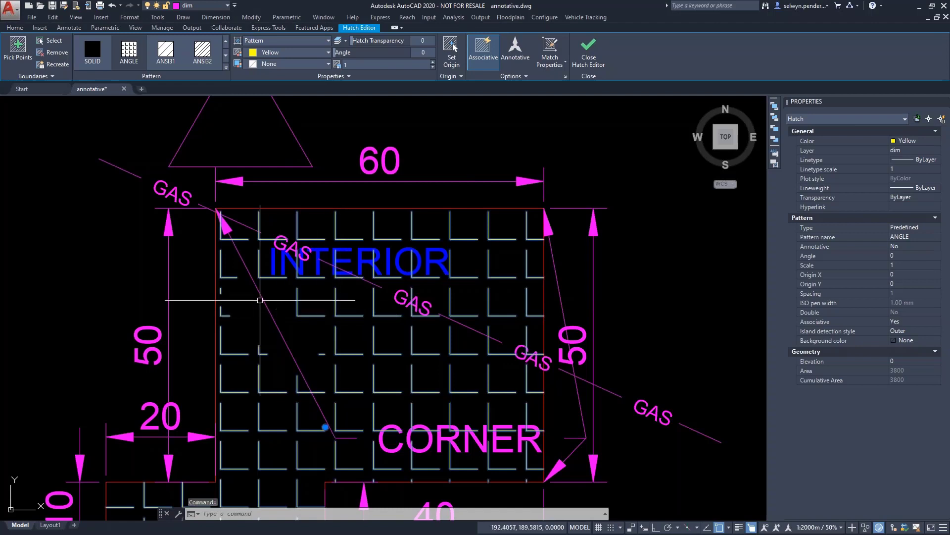
left_click(451, 50)
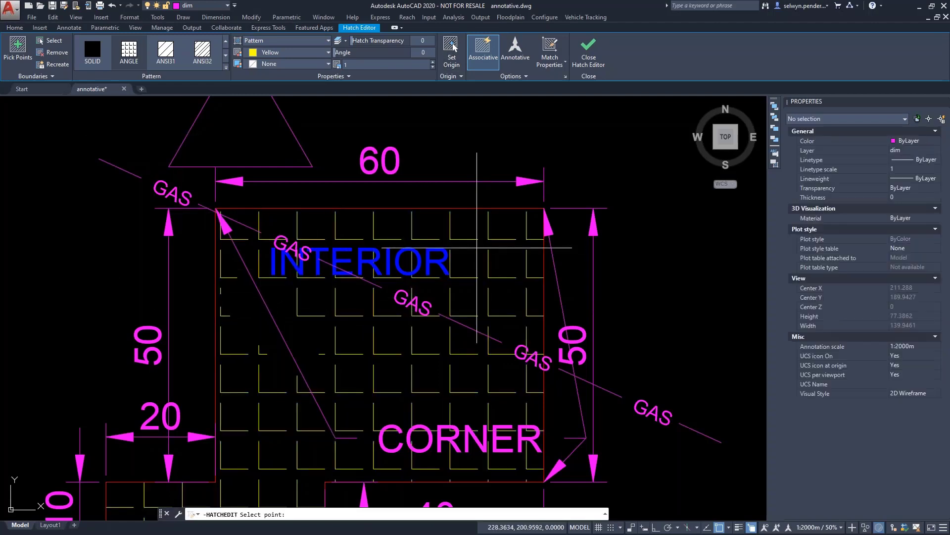
left_click(477, 248)
key("Return")
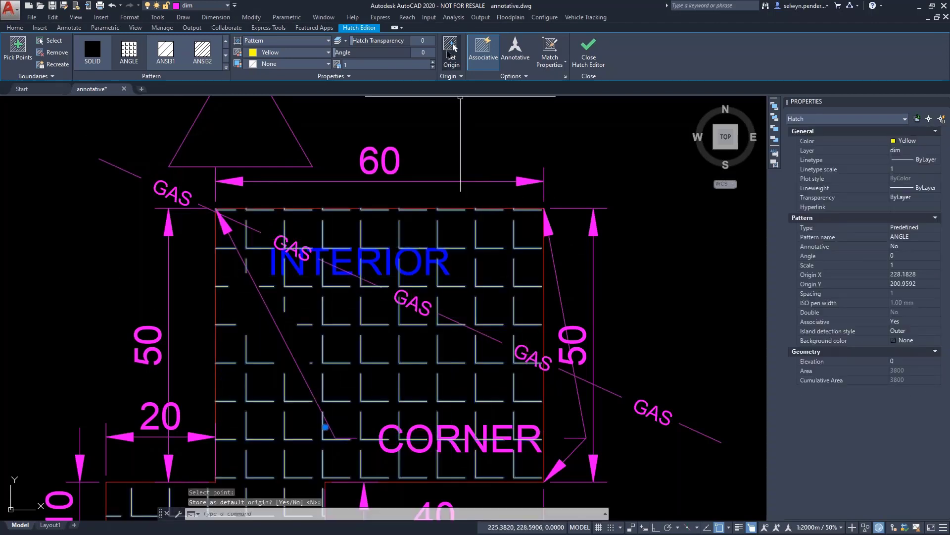
left_click(451, 50)
left_click(509, 287)
key("Return")
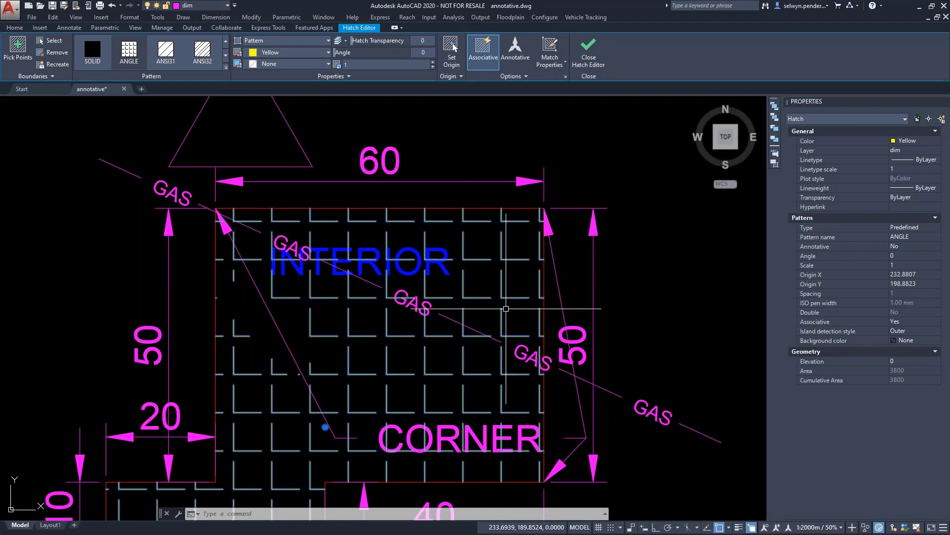
- Check the hatch with its relocated origin in the Layout1 viewports
left_click(52, 524)
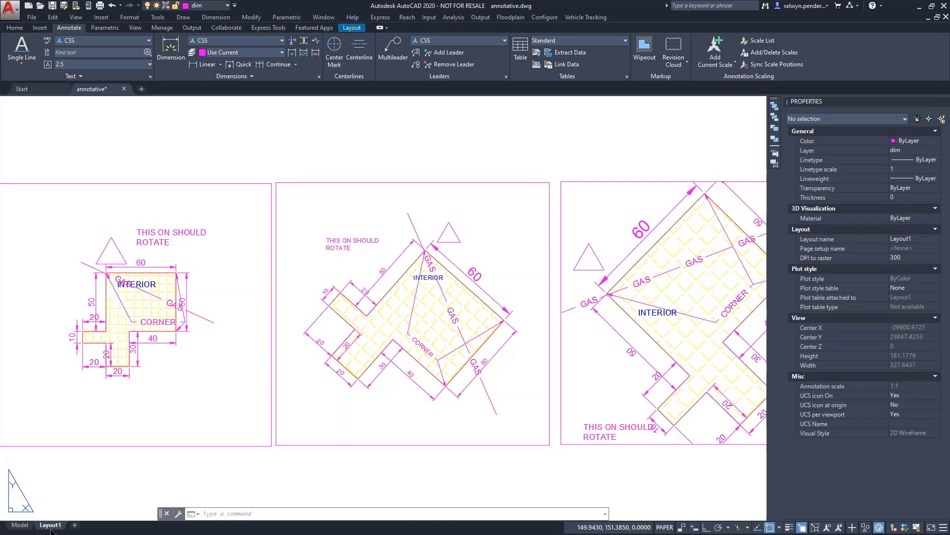
mouse_move(23, 528)
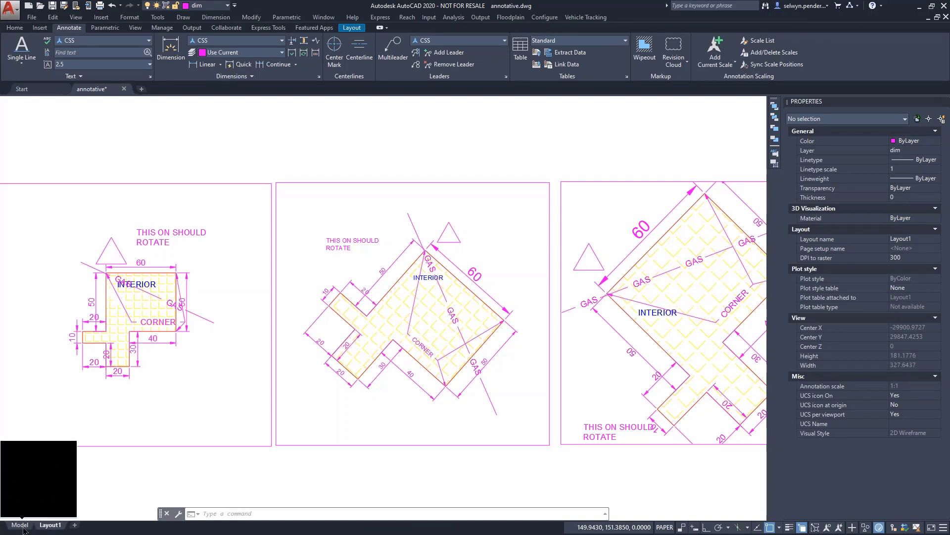